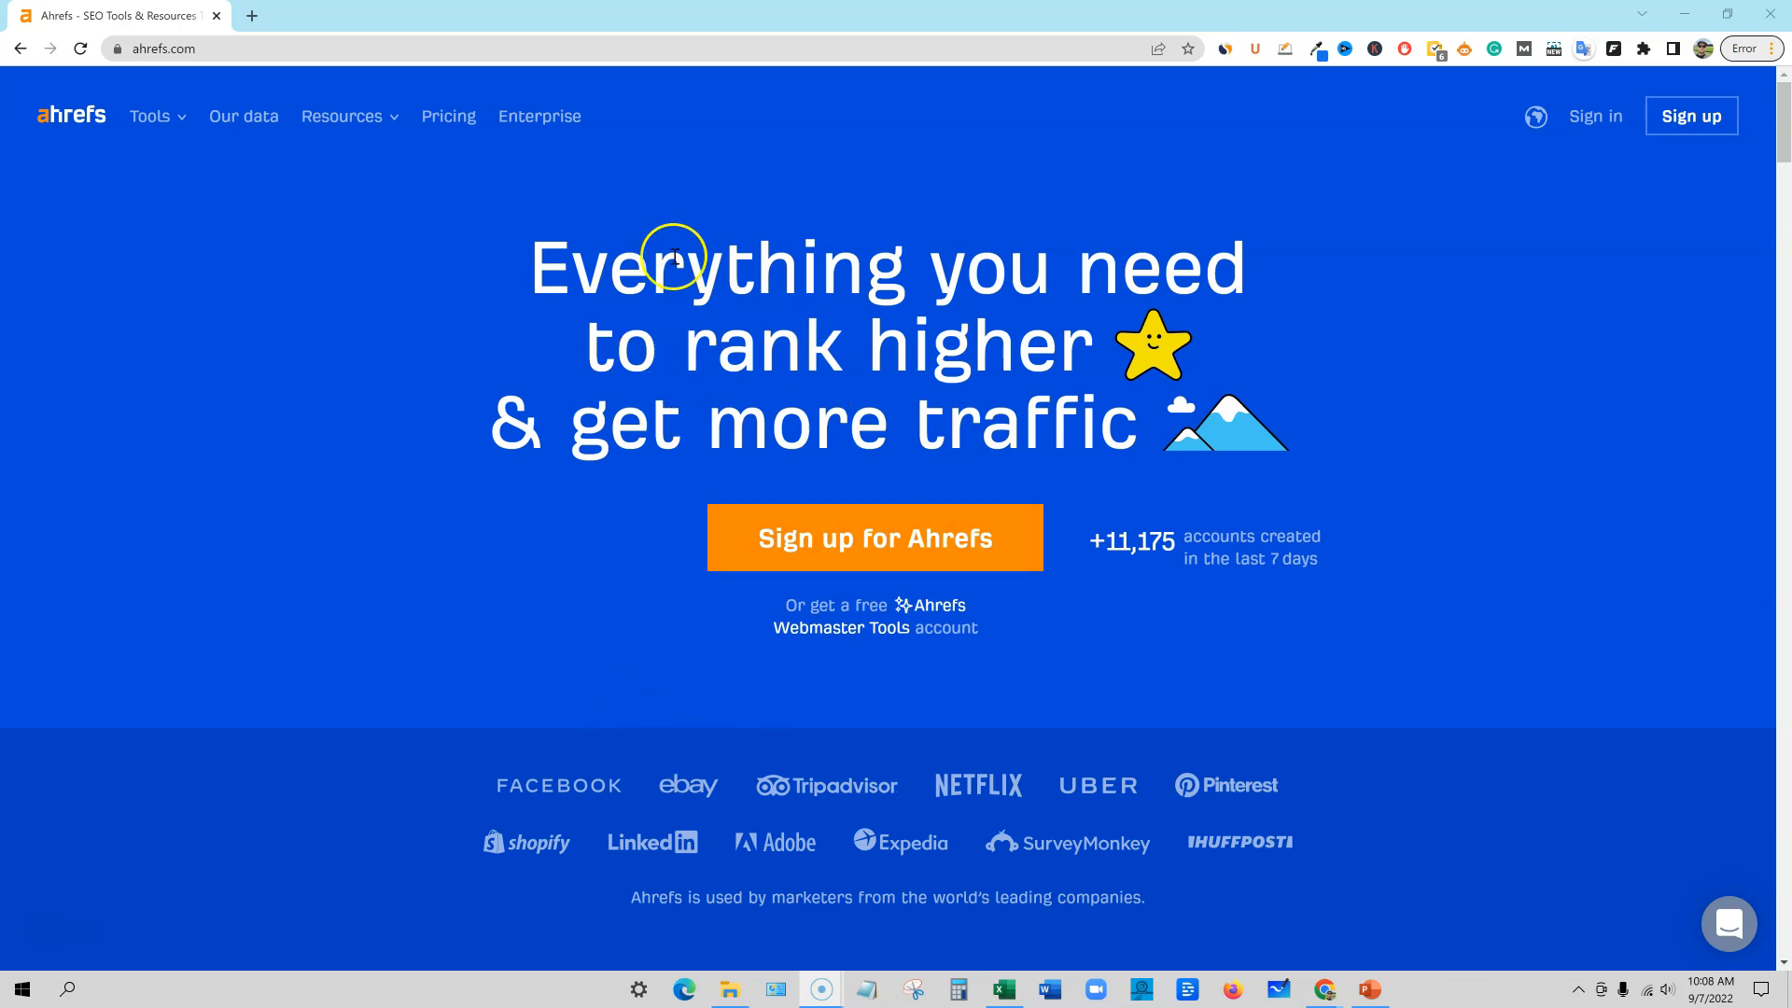
Step: Open the Ahrefs pricing page and look through the full comparison of the Lite, Standard, Advanced and Enterprise plans
{"action": "left_click", "coordinate": [463, 116]}
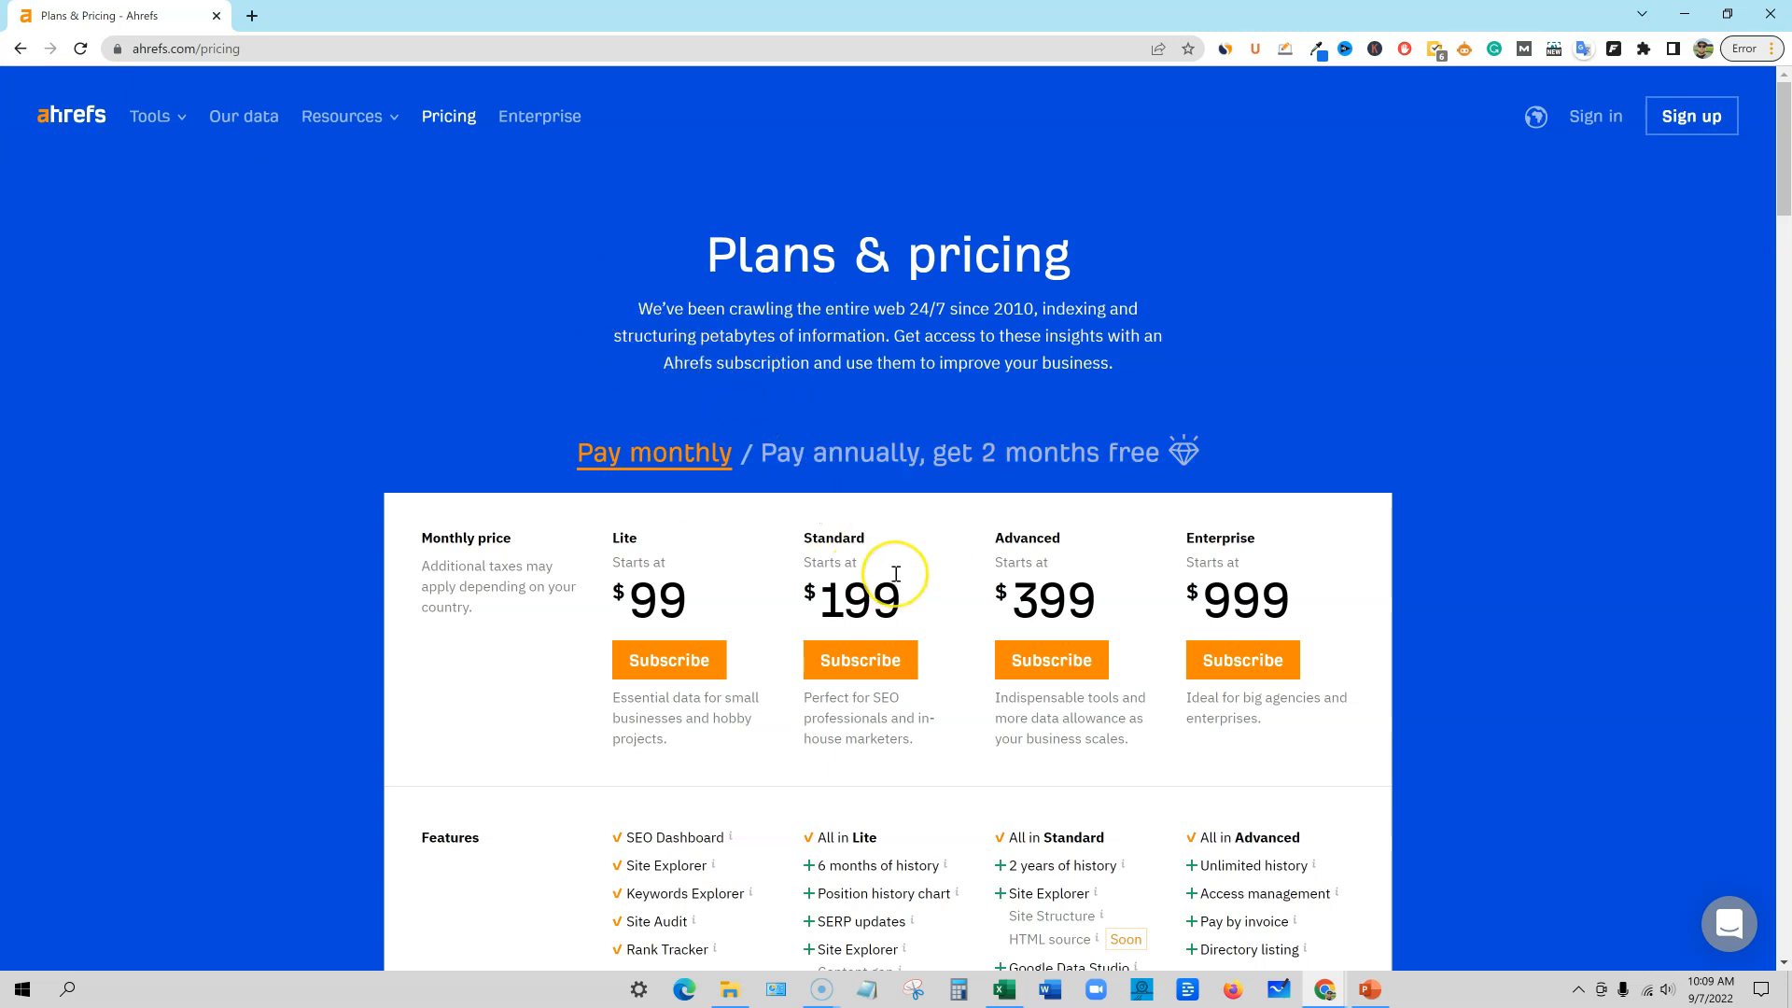
{"action": "scroll", "coordinate": [896, 573], "scroll_direction": "down", "scroll_amount": 10}
{"action": "scroll", "coordinate": [1155, 558], "scroll_direction": "down", "scroll_amount": 15}
{"action": "scroll", "coordinate": [1331, 544], "scroll_direction": "up", "scroll_amount": 18}
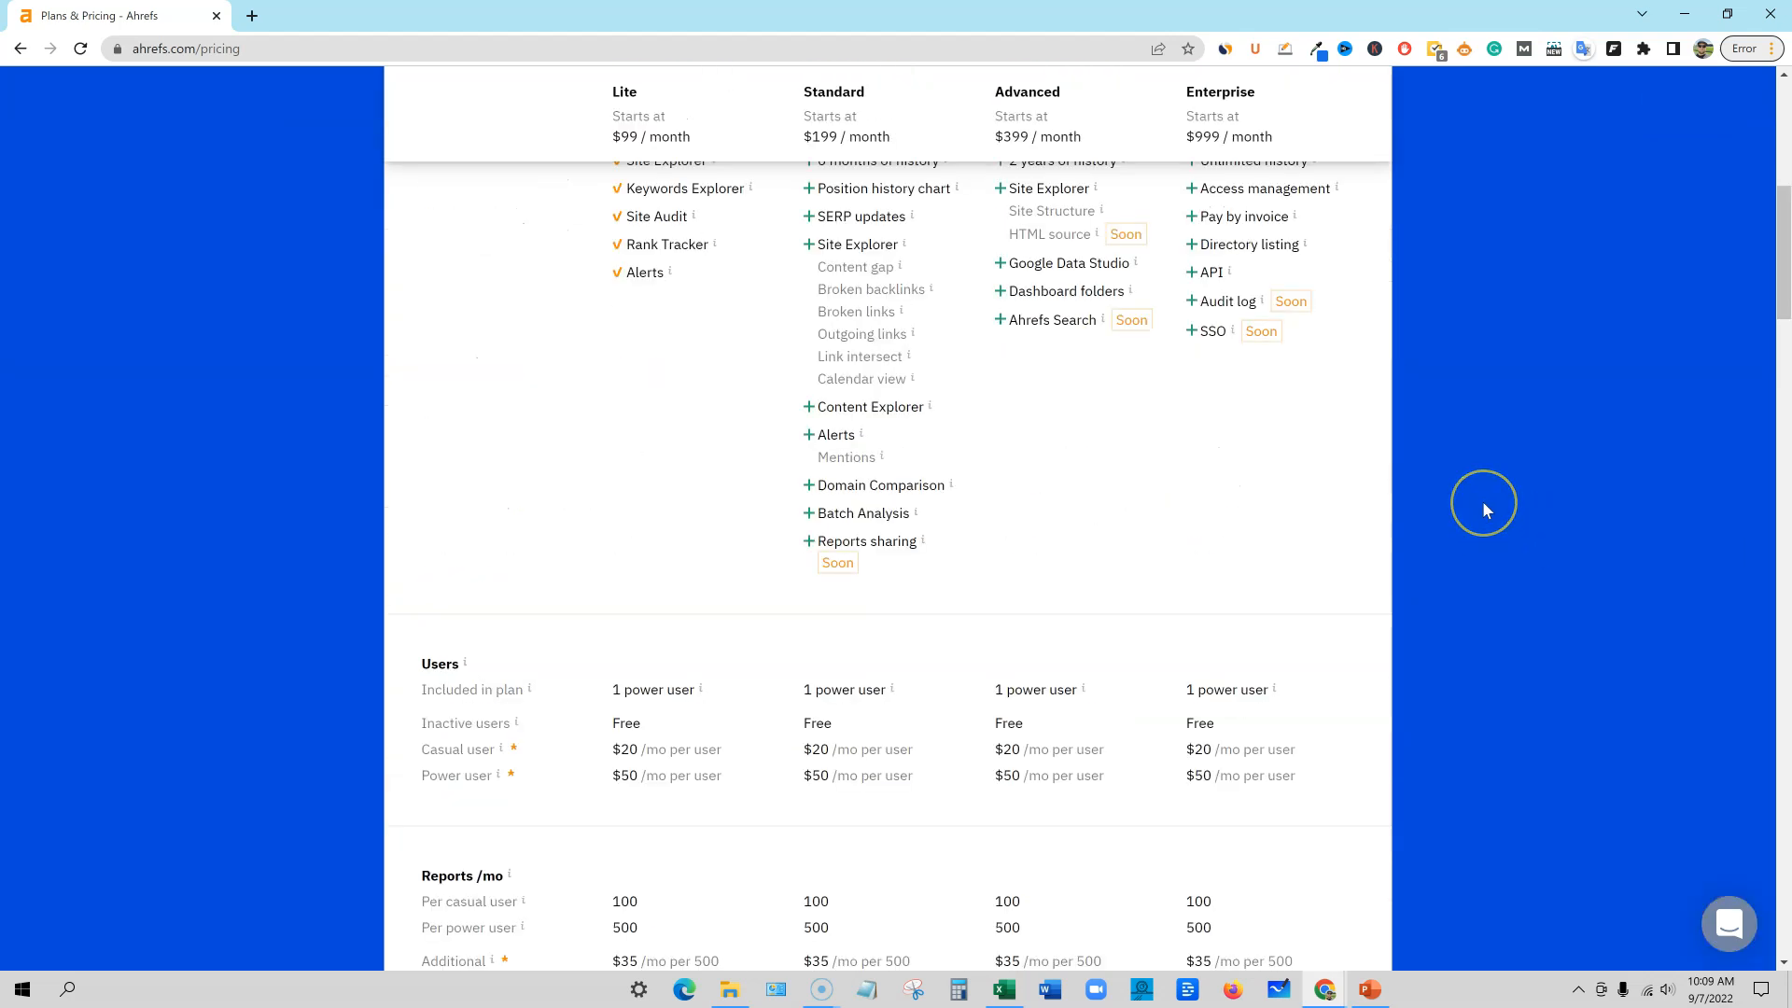
{"action": "scroll", "coordinate": [1484, 509], "scroll_direction": "up", "scroll_amount": 8}
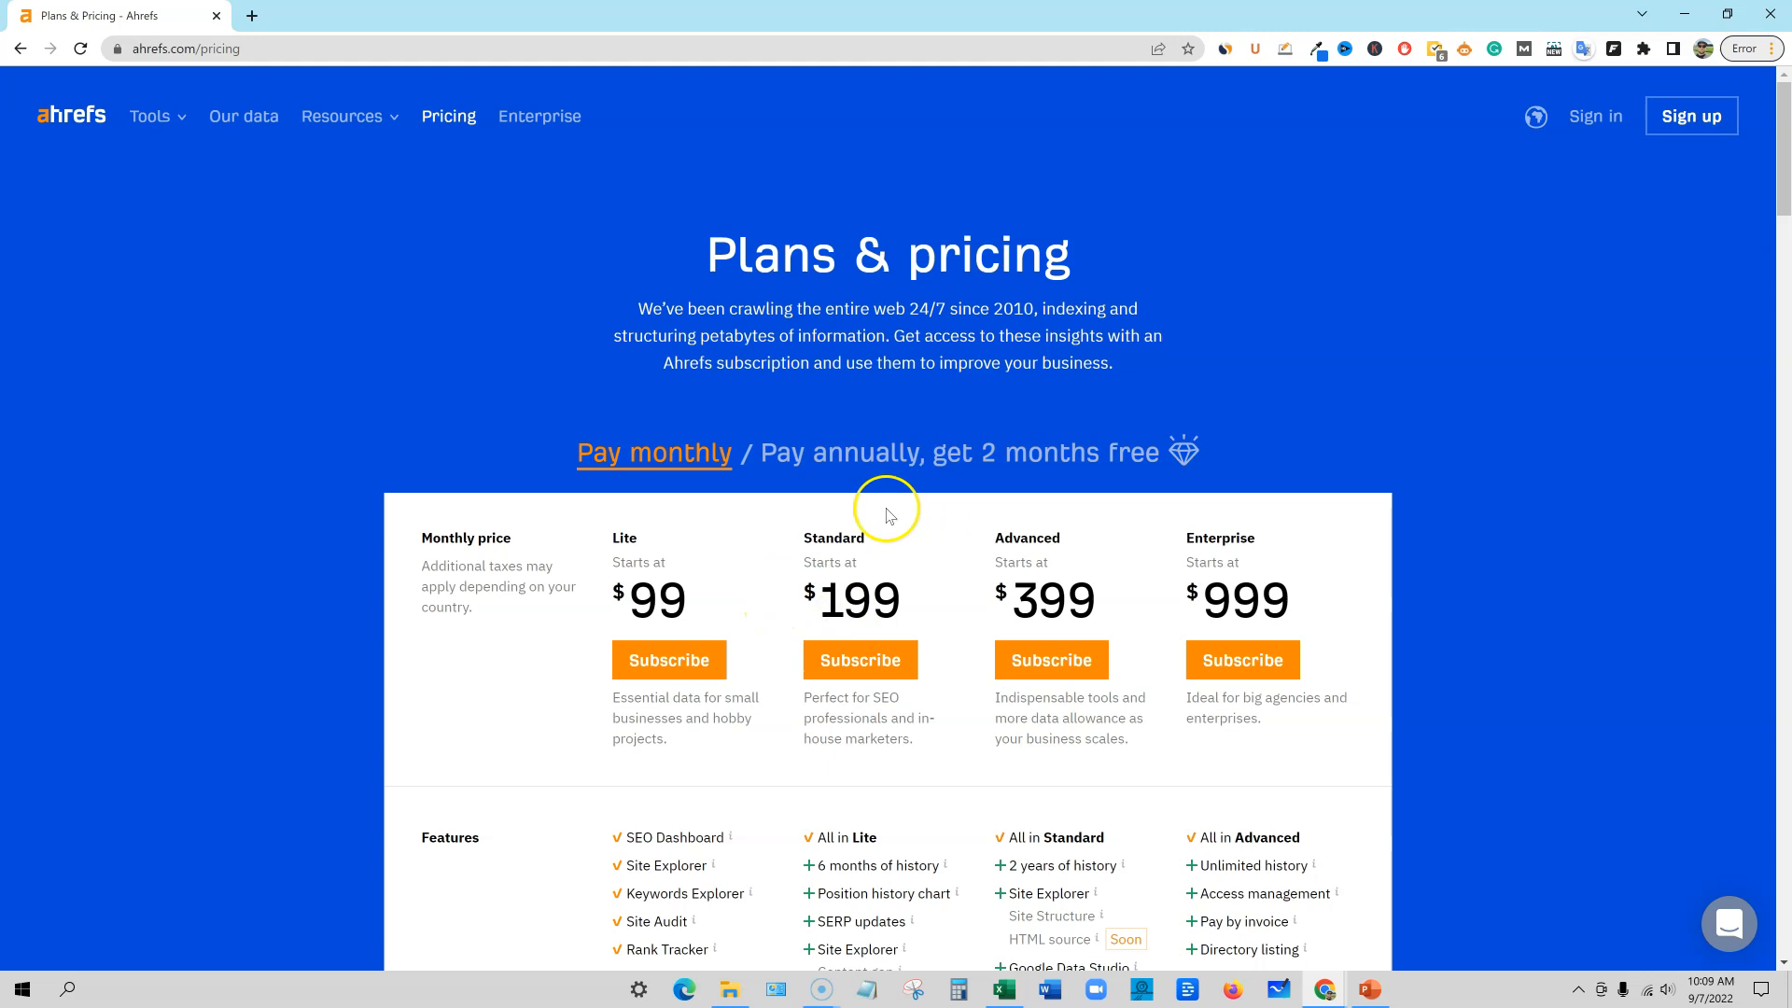
Step: Highlight the Standard plan's name and starting price in the monthly pricing table, and clear the highlight
{"action": "left_click_drag", "start_coordinate": [800, 545], "coordinate": [906, 662]}
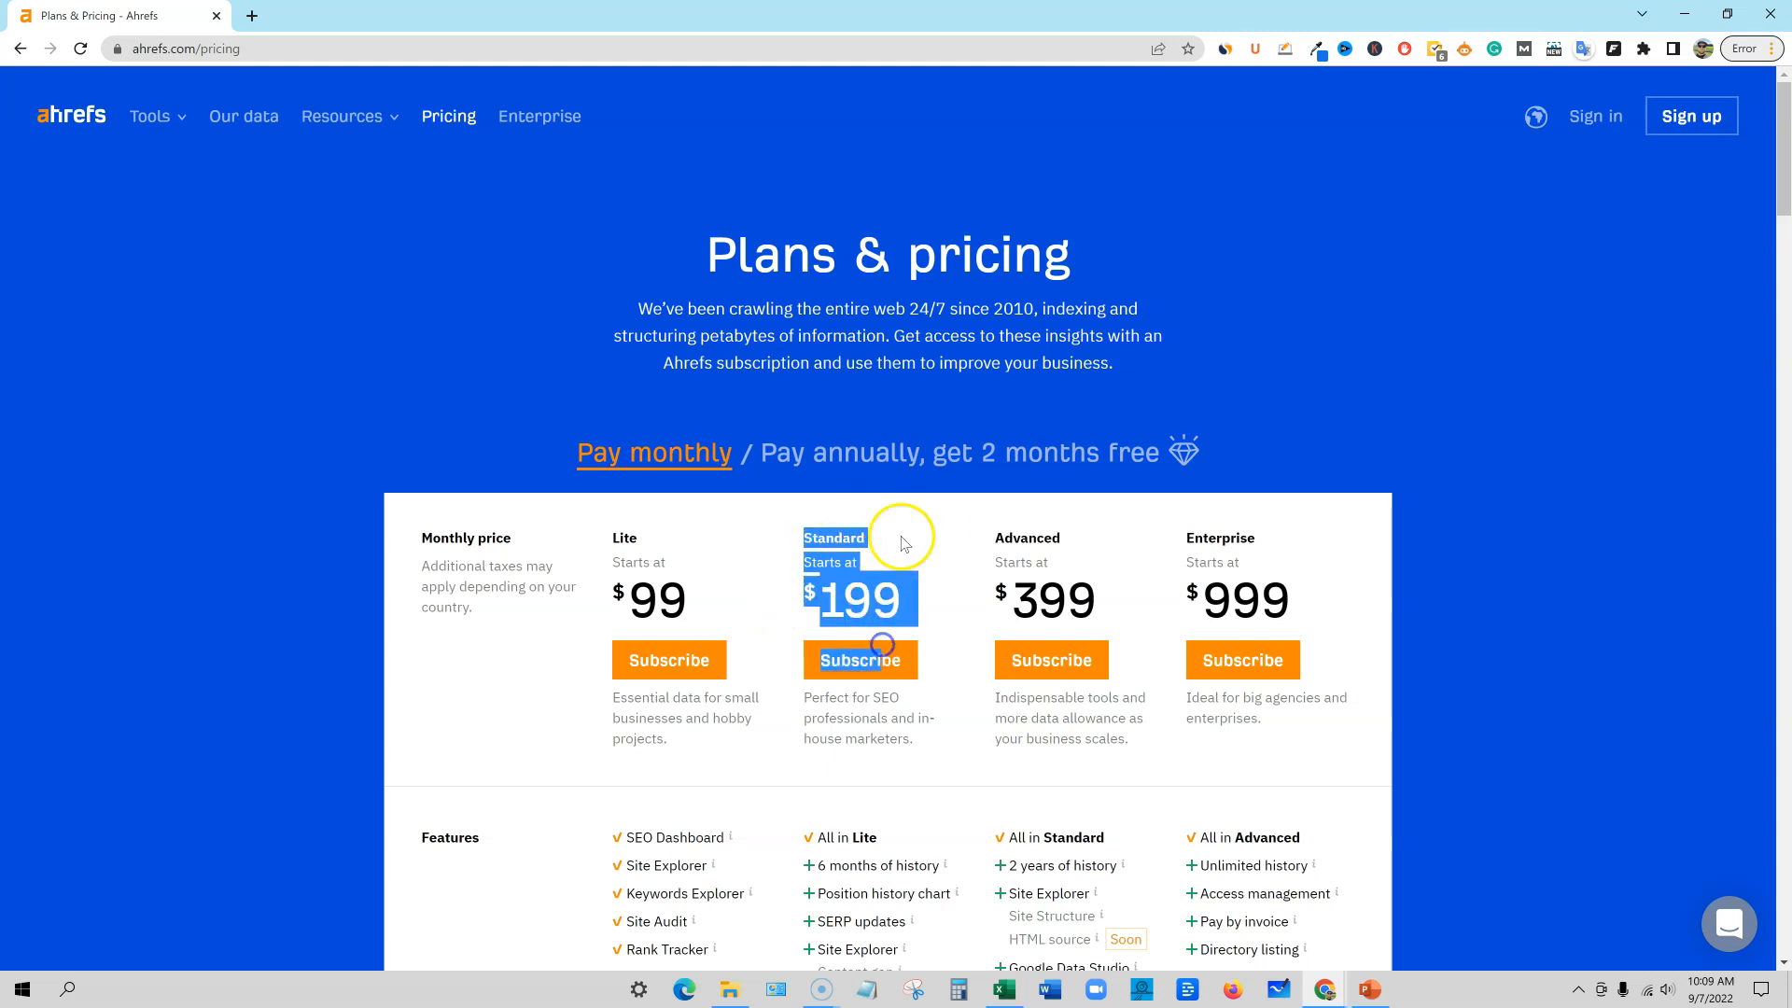
{"action": "left_click", "coordinate": [1496, 356]}
{"action": "scroll", "coordinate": [1494, 578], "scroll_direction": "down", "scroll_amount": 2}
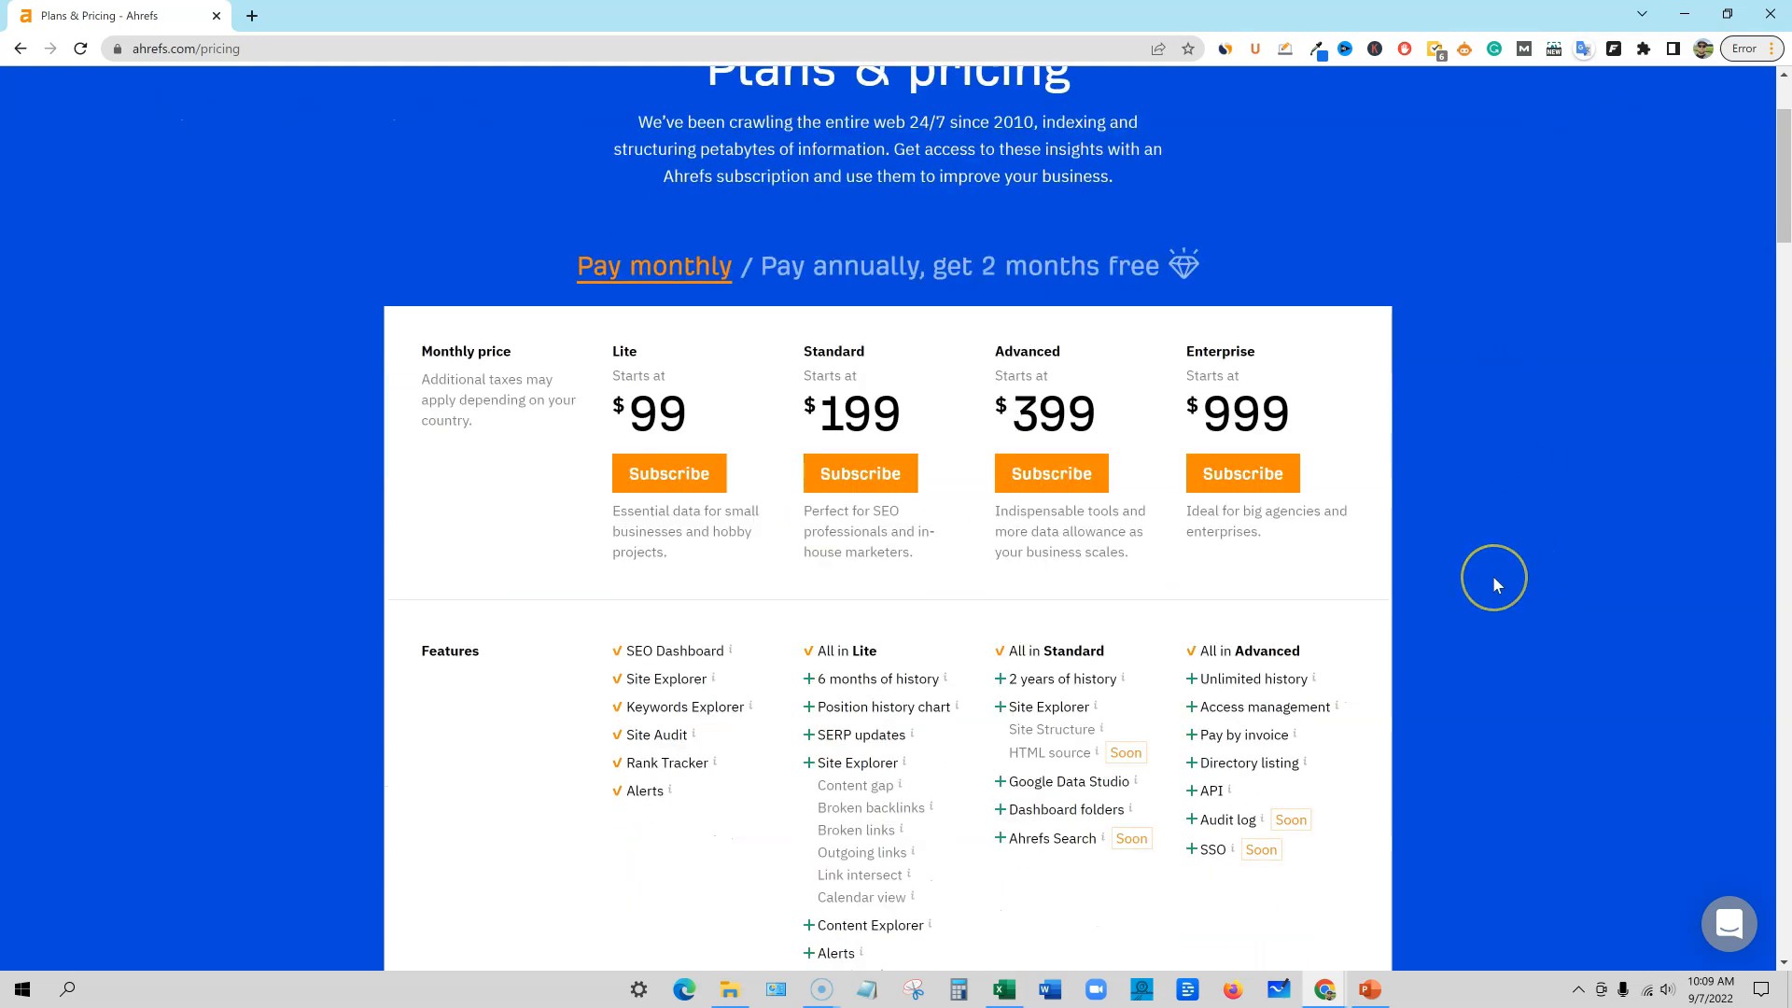
{"action": "scroll", "coordinate": [1493, 576], "scroll_direction": "up", "scroll_amount": 2}
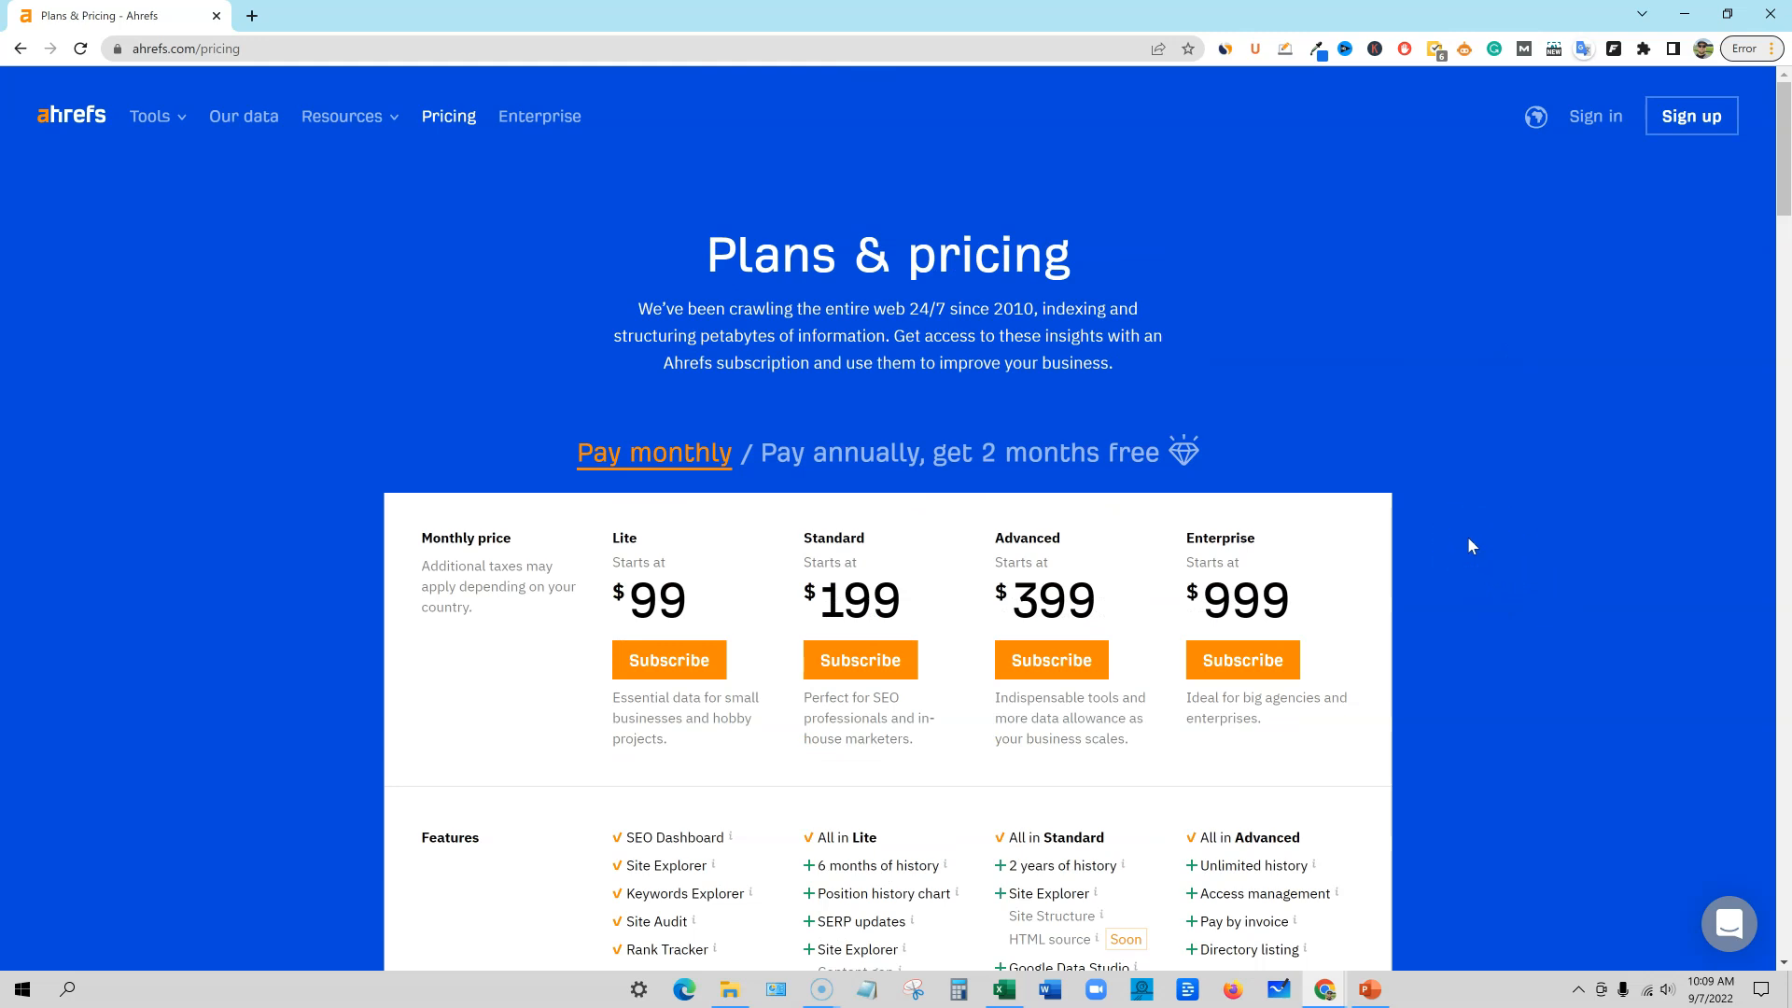
Step: Compare the maximum rows per report across plans, highlighting the Lite limit and the limits of the three higher plans
{"action": "scroll", "coordinate": [816, 588], "scroll_direction": "down", "scroll_amount": 8}
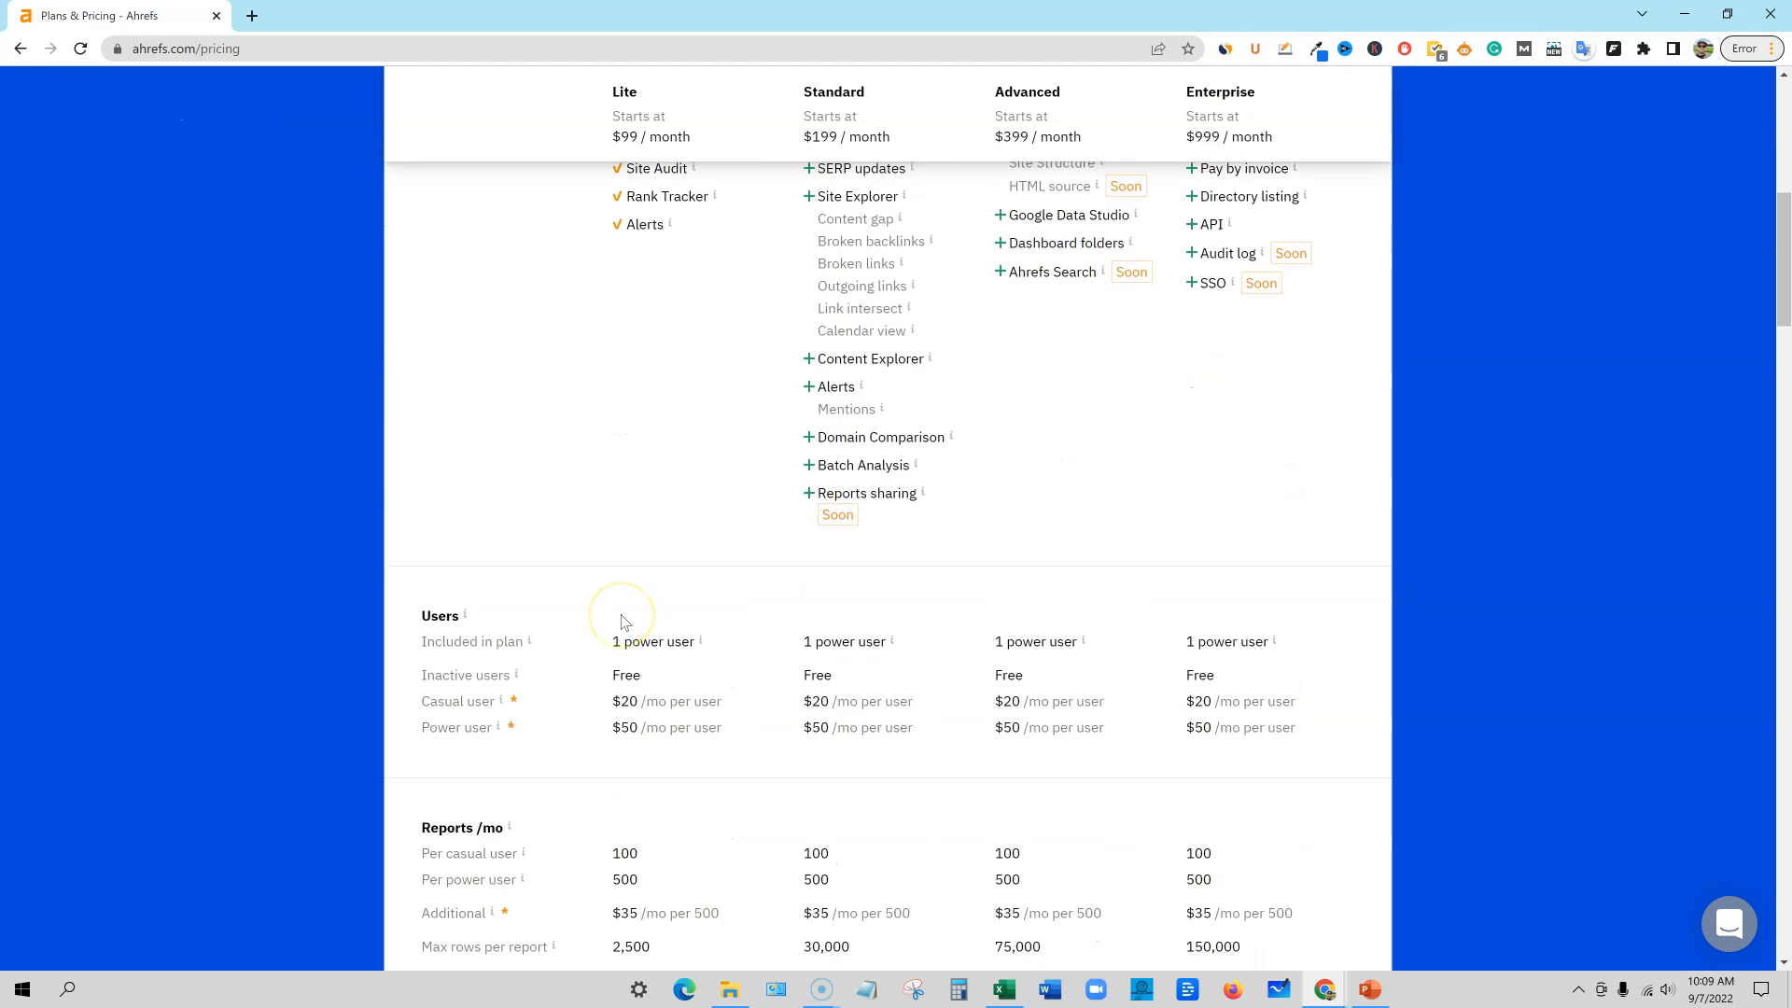
{"action": "scroll", "coordinate": [624, 622], "scroll_direction": "down", "scroll_amount": 3}
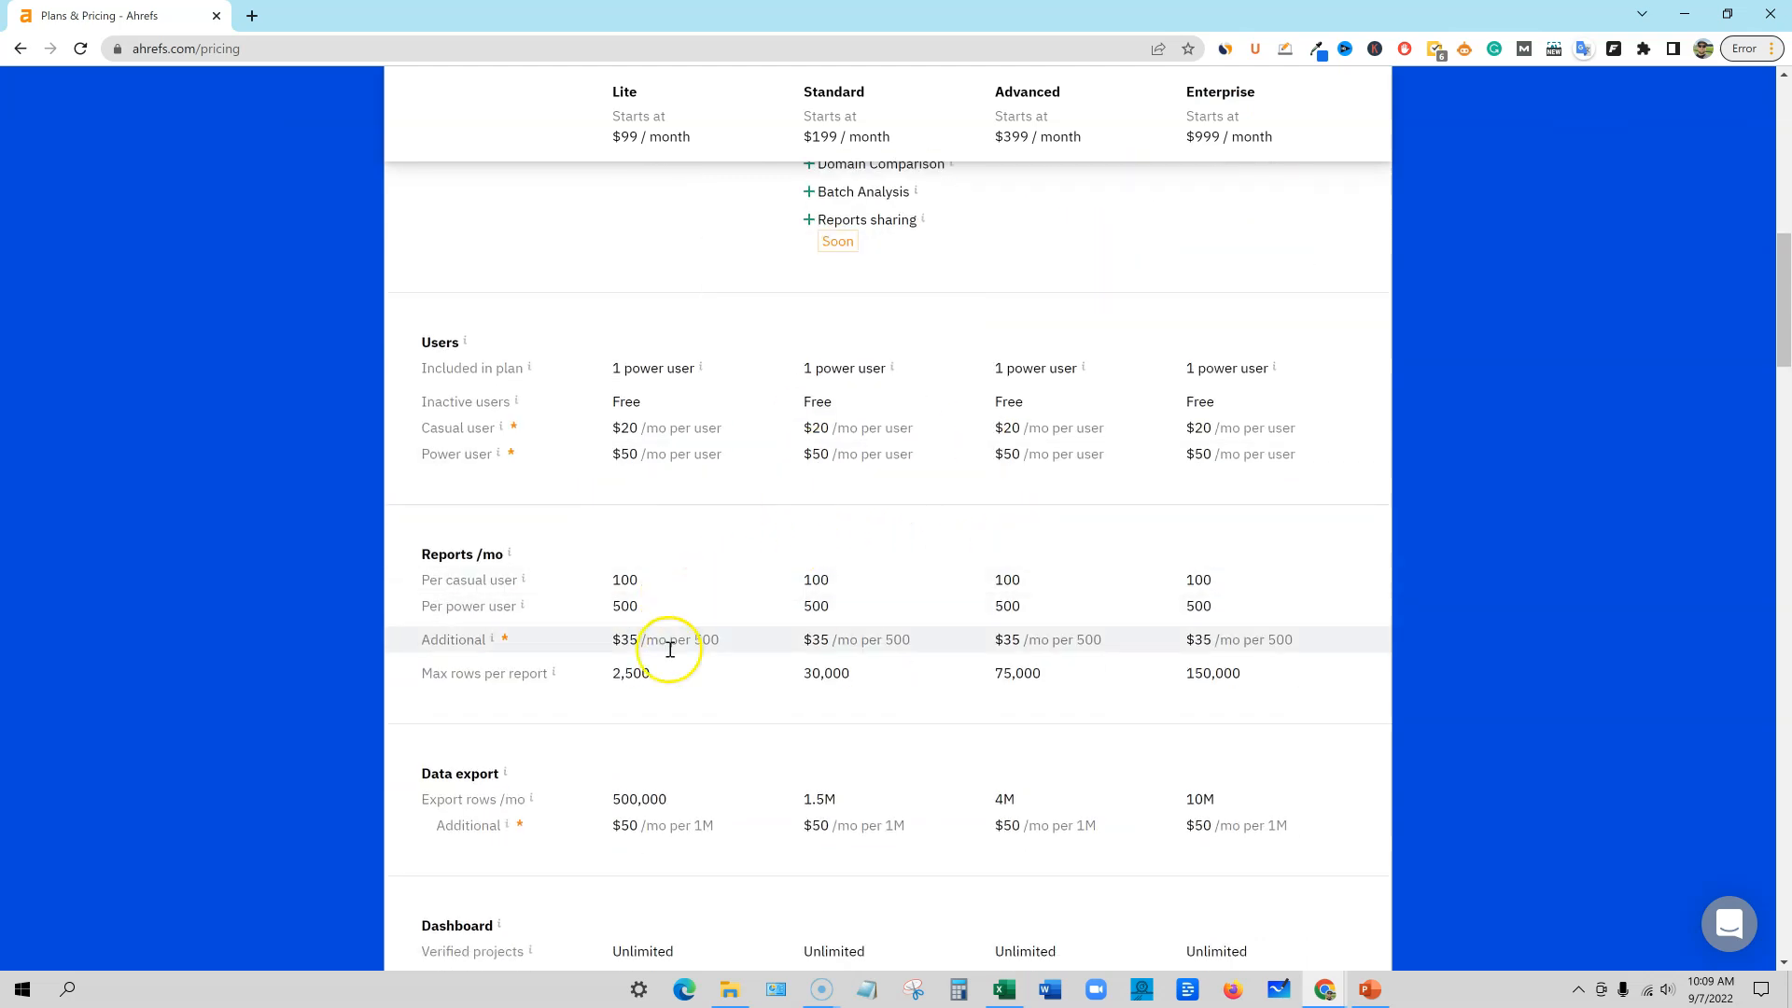
{"action": "left_click_drag", "start_coordinate": [416, 684], "coordinate": [651, 676]}
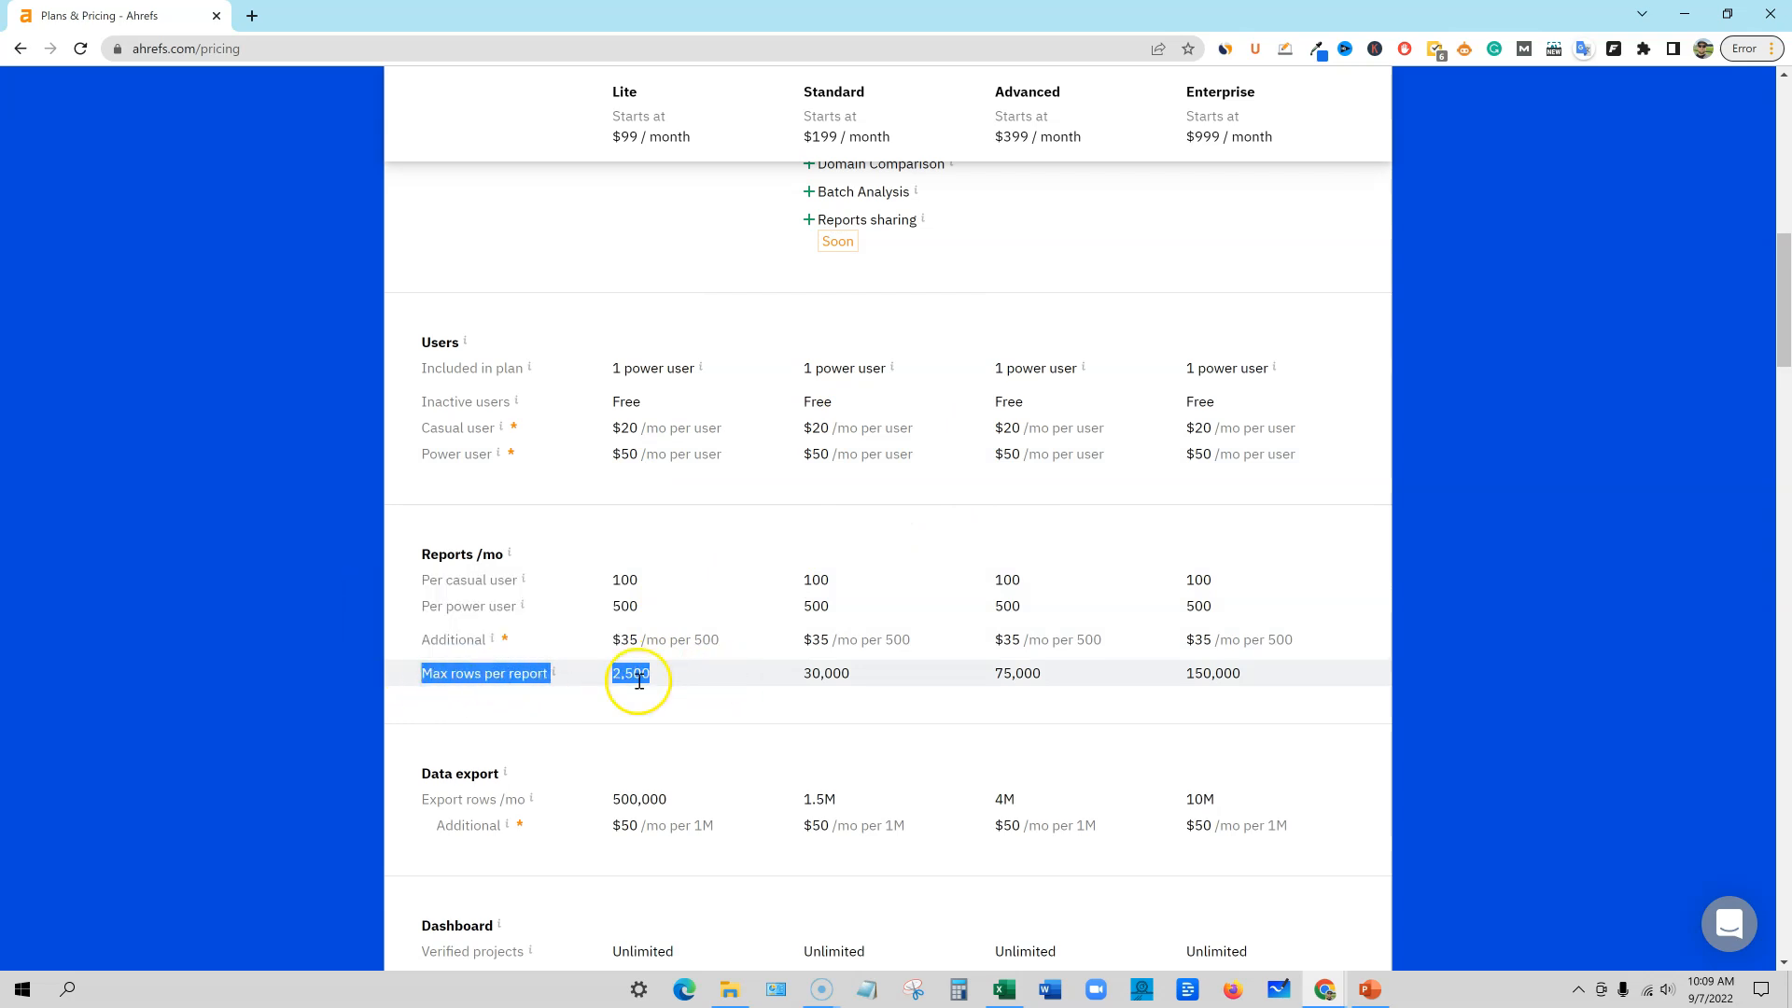
{"action": "left_click", "coordinate": [1495, 669]}
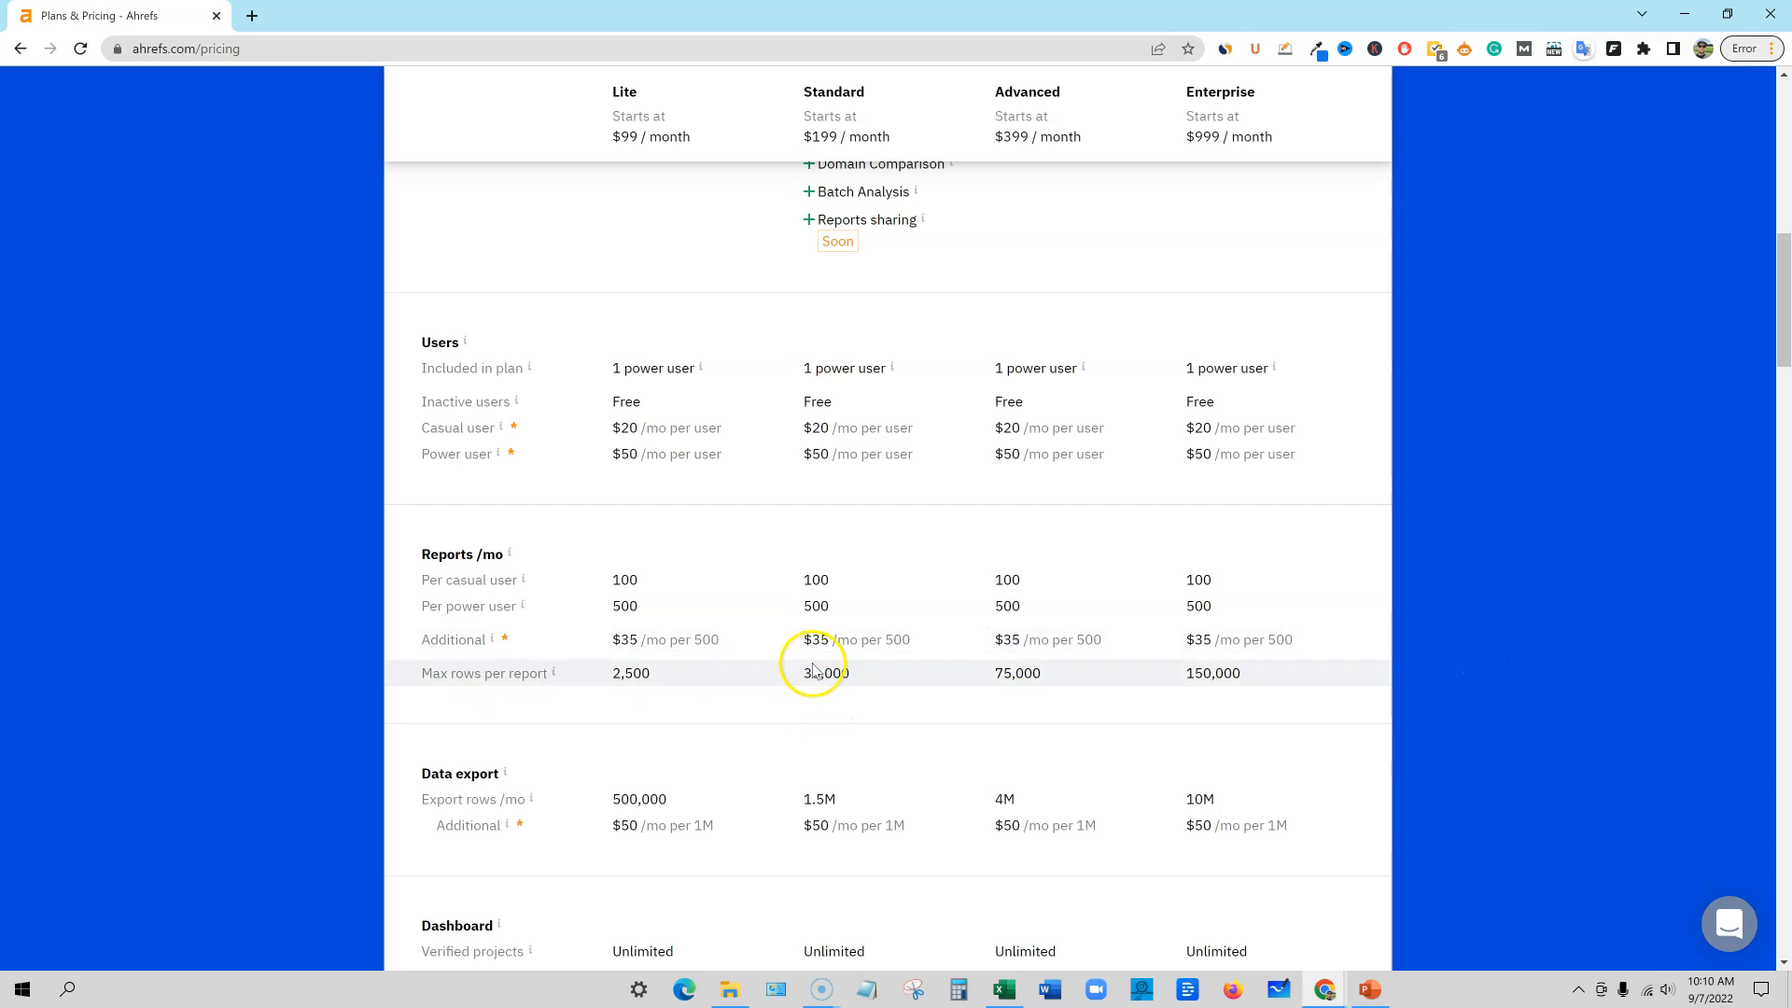
{"action": "left_click_drag", "start_coordinate": [1244, 672], "coordinate": [793, 672]}
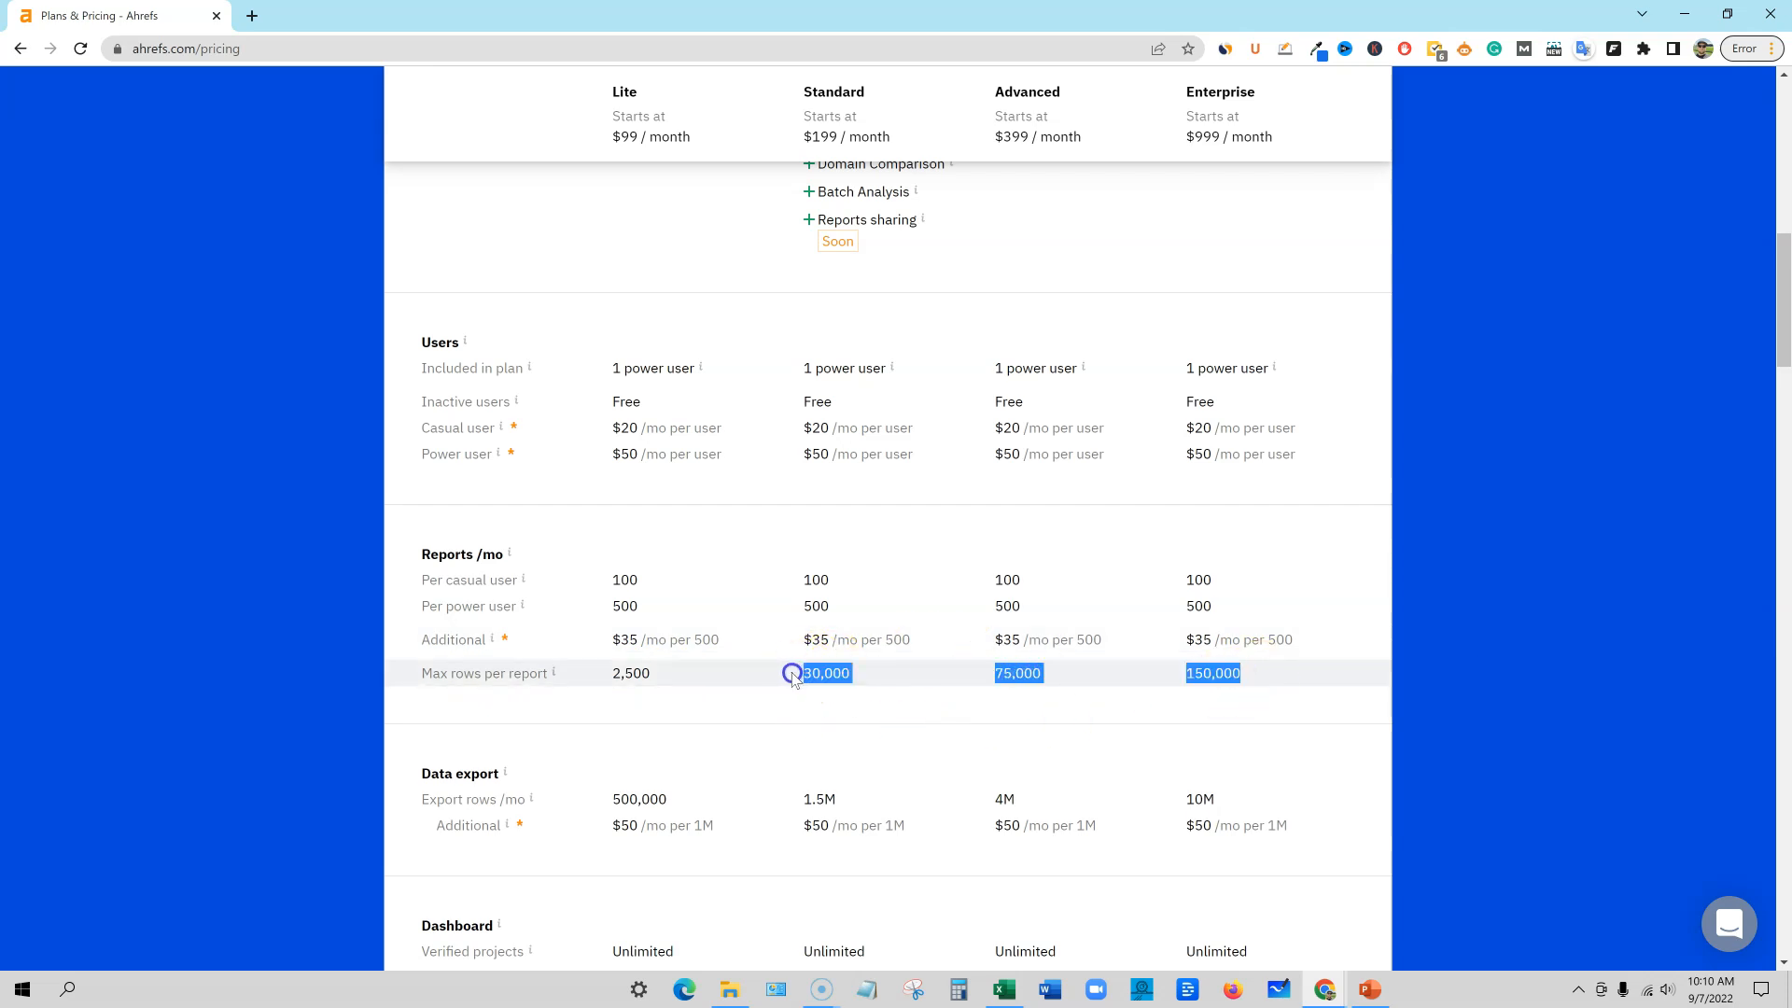
{"action": "left_click", "coordinate": [1435, 658]}
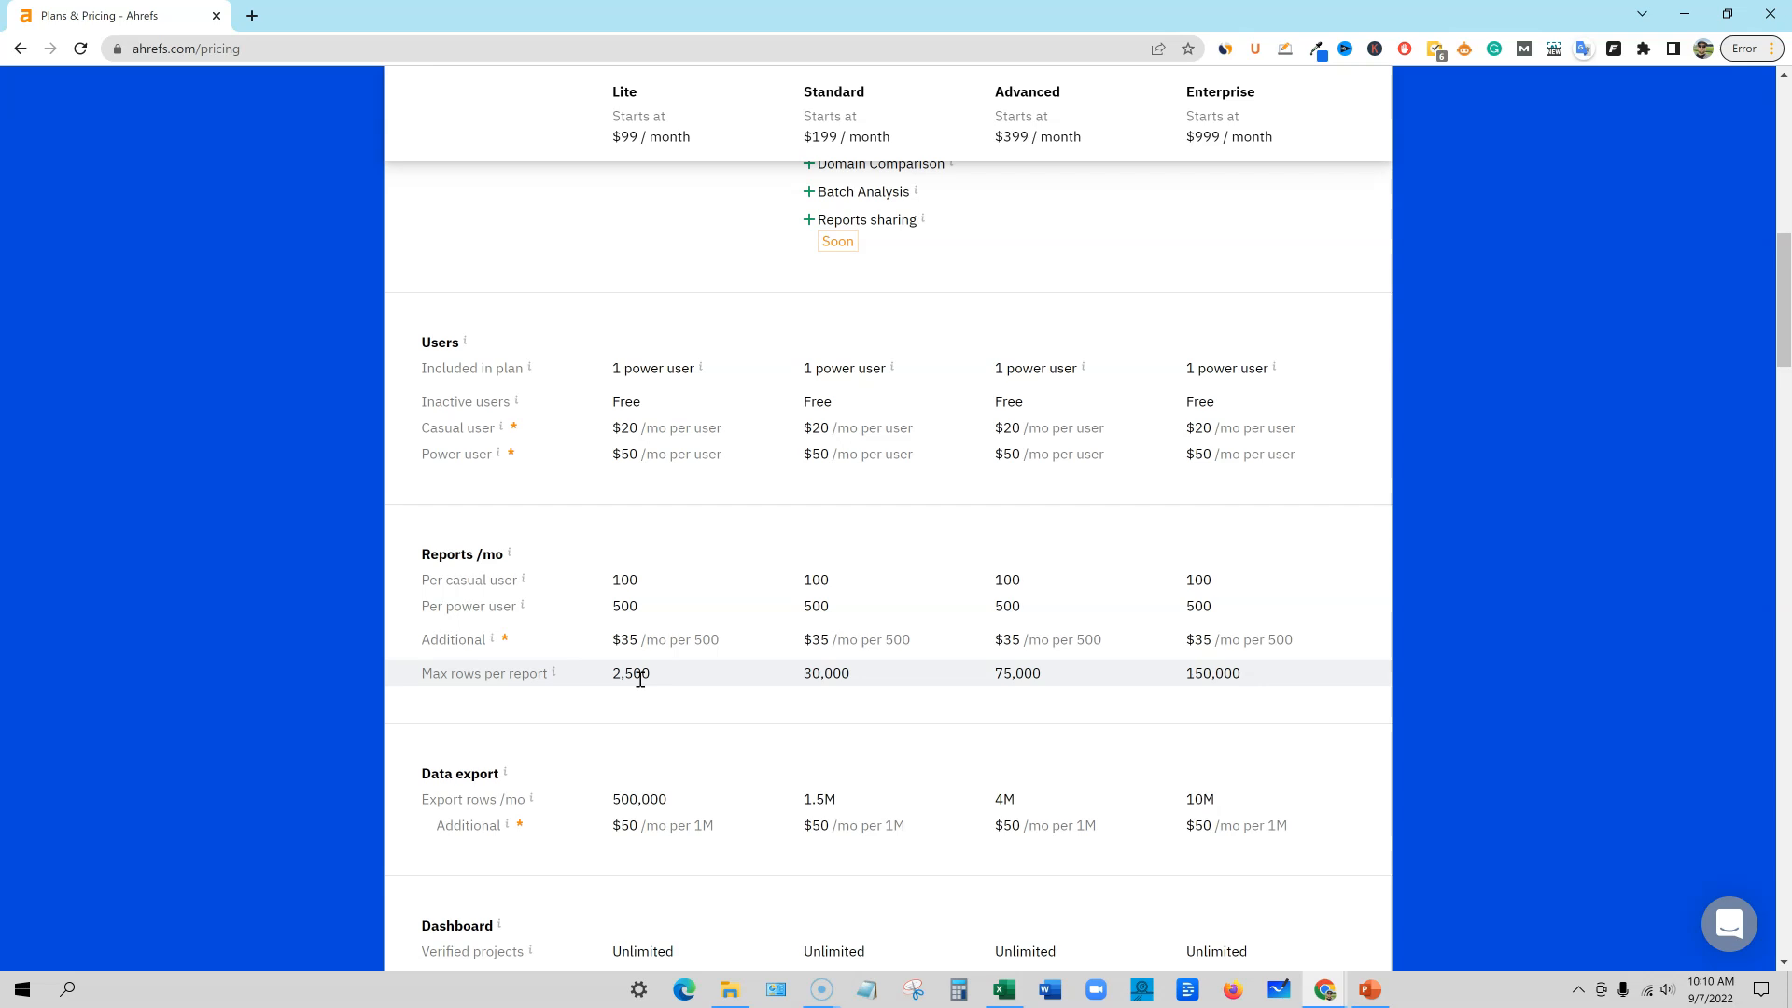
Step: Compare the plans' monthly prices and feature lists with their user and report limits
{"action": "scroll", "coordinate": [669, 667], "scroll_direction": "up", "scroll_amount": 4}
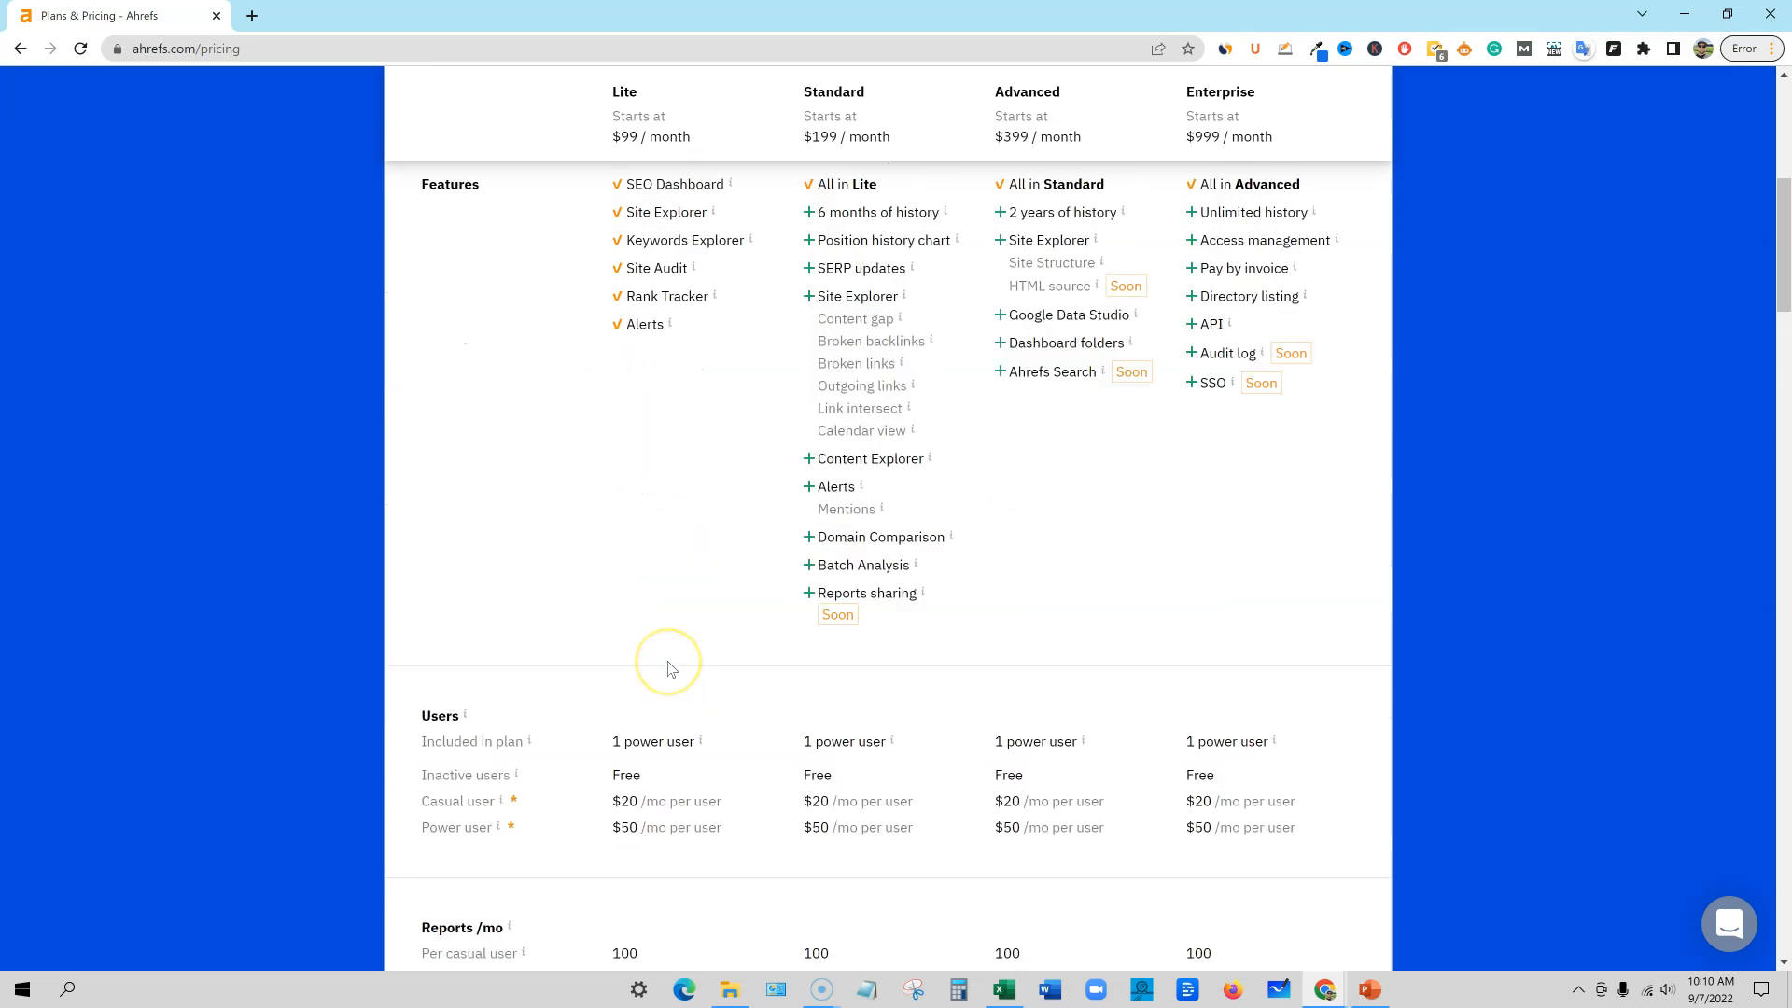
{"action": "scroll", "coordinate": [669, 668], "scroll_direction": "up", "scroll_amount": 5}
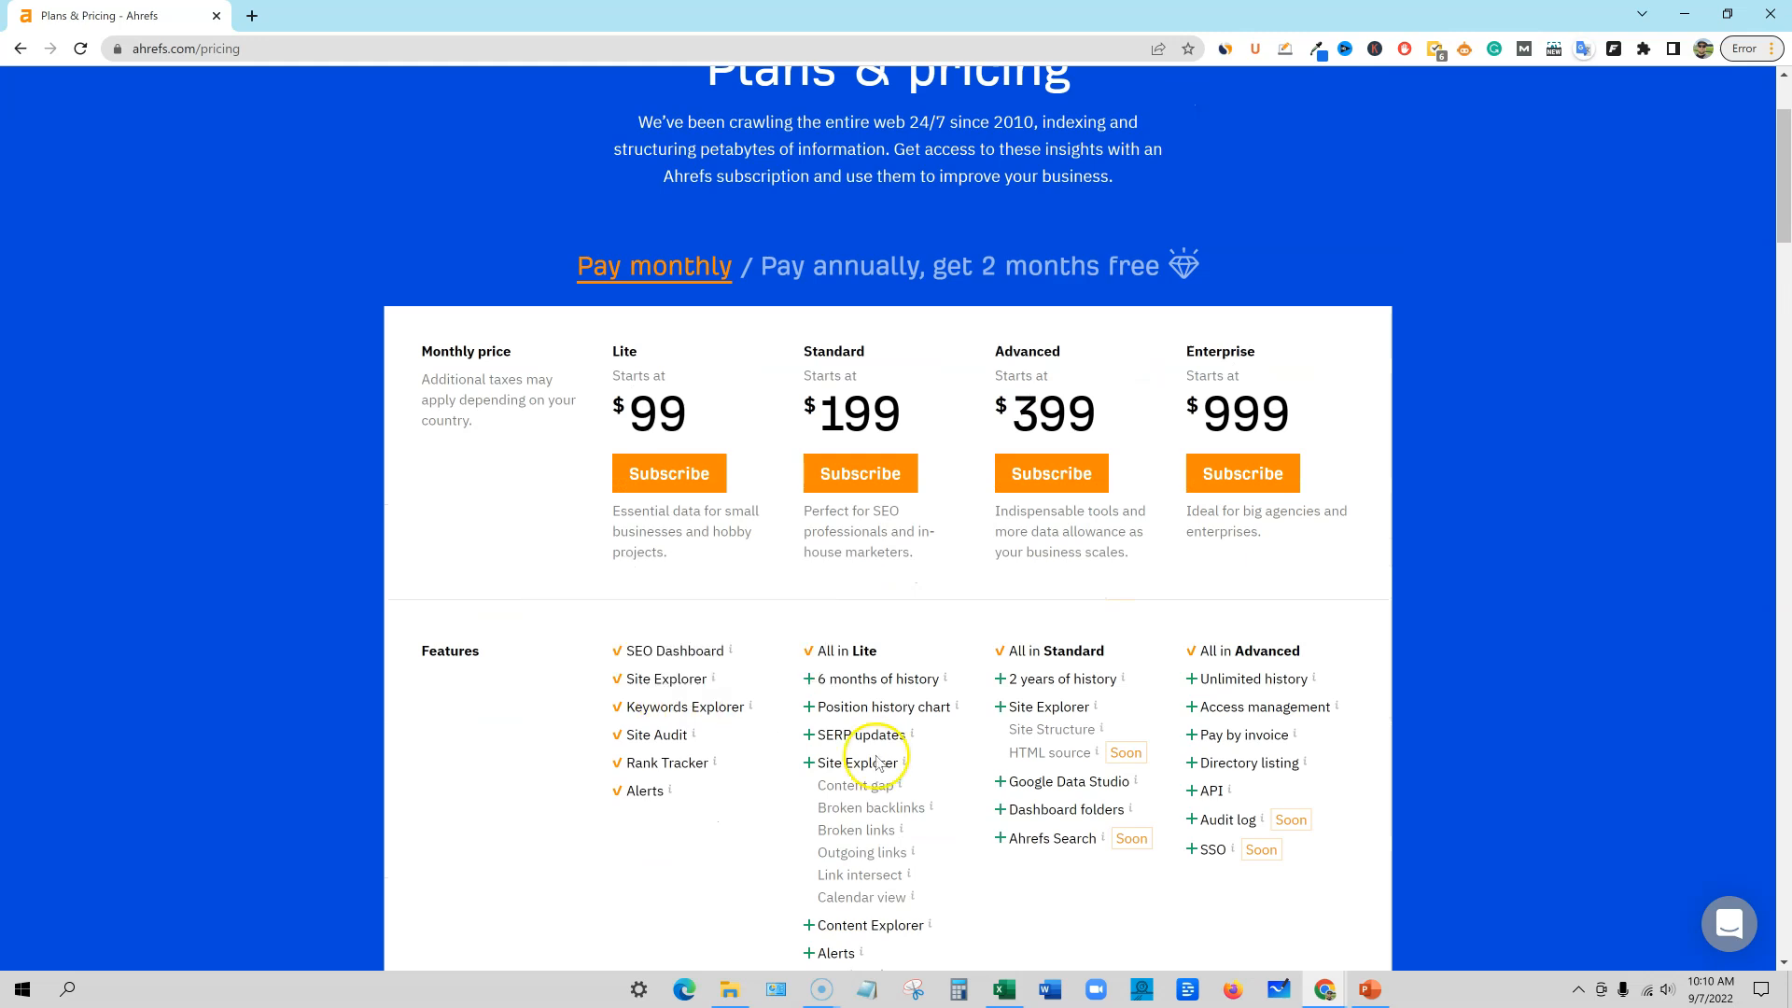
{"action": "scroll", "coordinate": [895, 760], "scroll_direction": "down", "scroll_amount": 4}
{"action": "scroll", "coordinate": [910, 777], "scroll_direction": "down", "scroll_amount": 5}
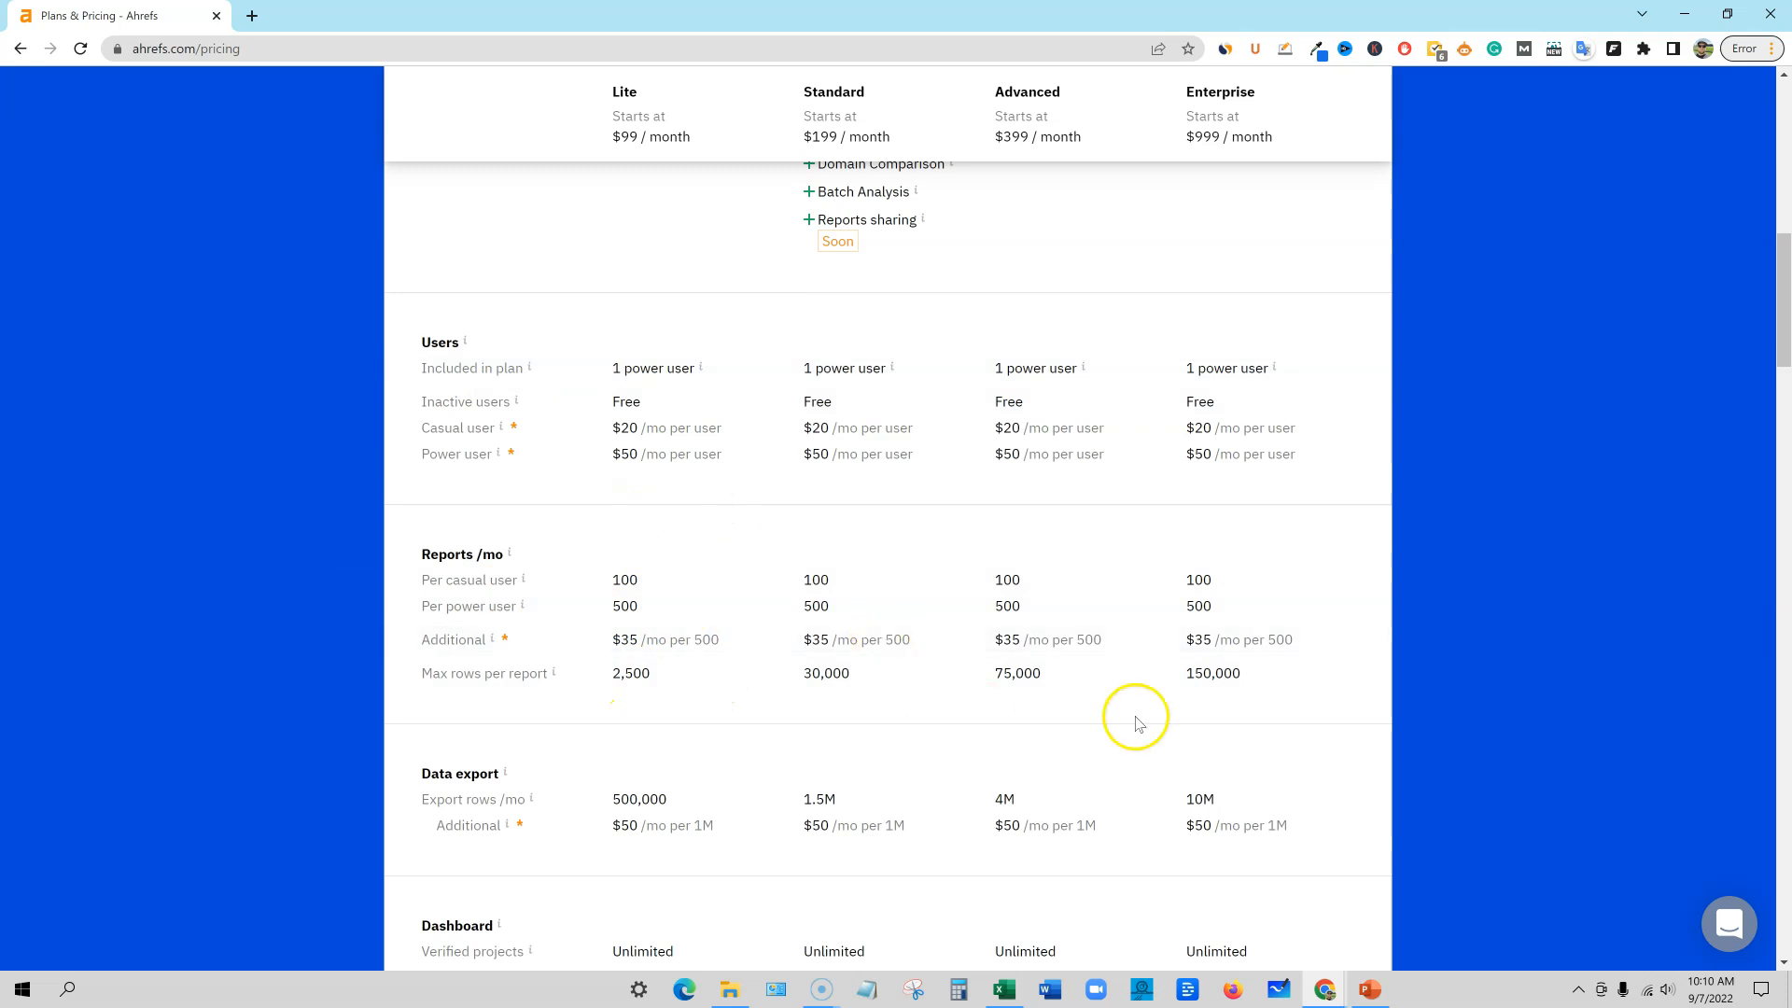
{"action": "scroll", "coordinate": [1222, 726], "scroll_direction": "up", "scroll_amount": 12}
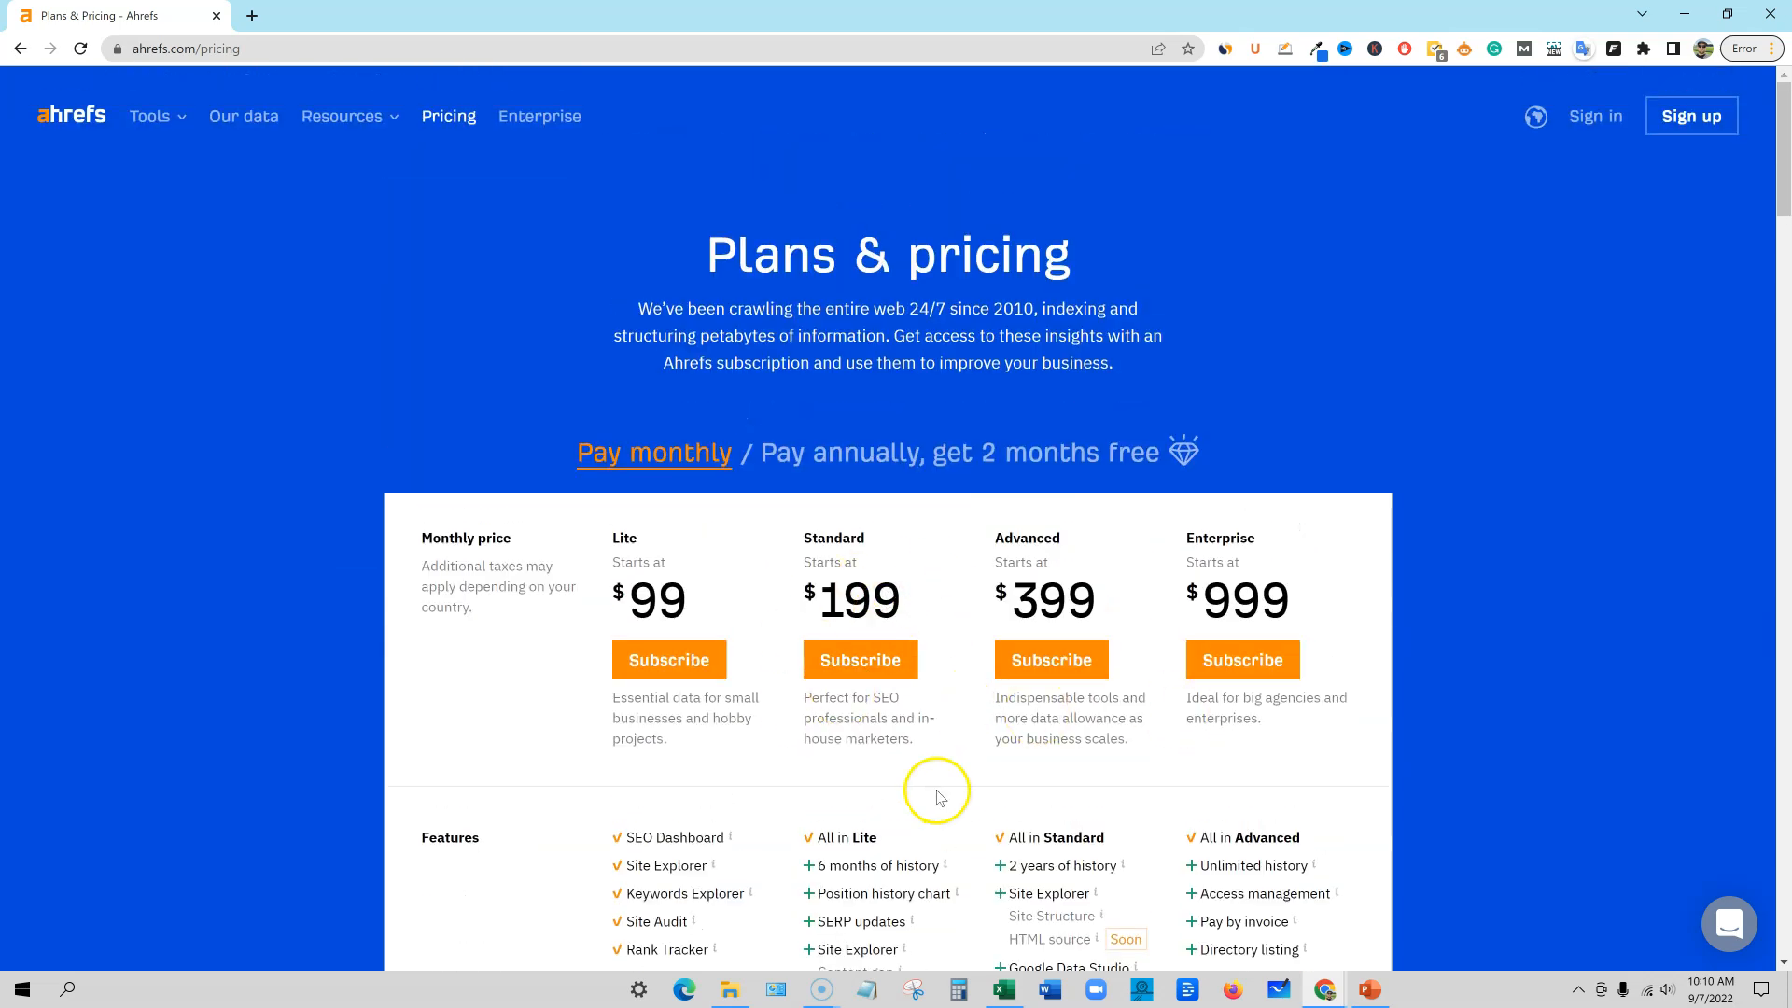
Step: Check the Standard plan's report limits and highlight its monthly export rows in the Data export section
{"action": "scroll", "coordinate": [938, 796], "scroll_direction": "down", "scroll_amount": 12}
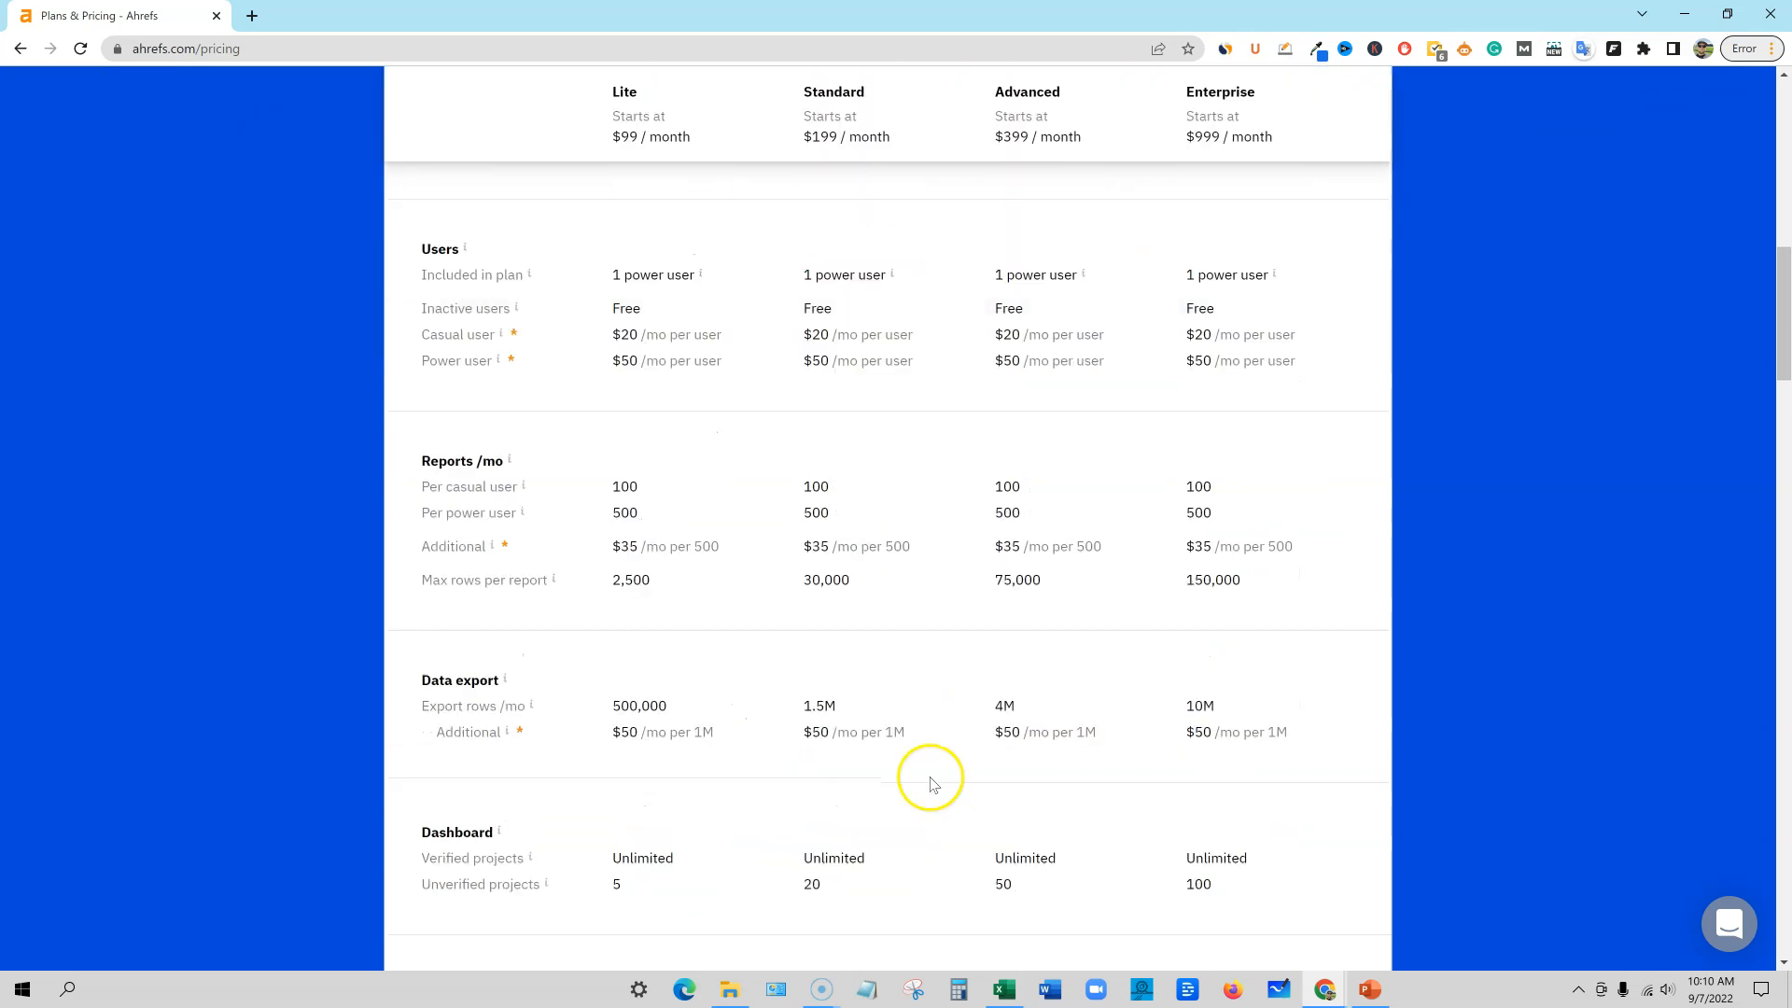
{"action": "scroll", "coordinate": [929, 780], "scroll_direction": "up", "scroll_amount": 2}
{"action": "left_click", "coordinate": [800, 865]}
{"action": "left_click", "coordinate": [1445, 748]}
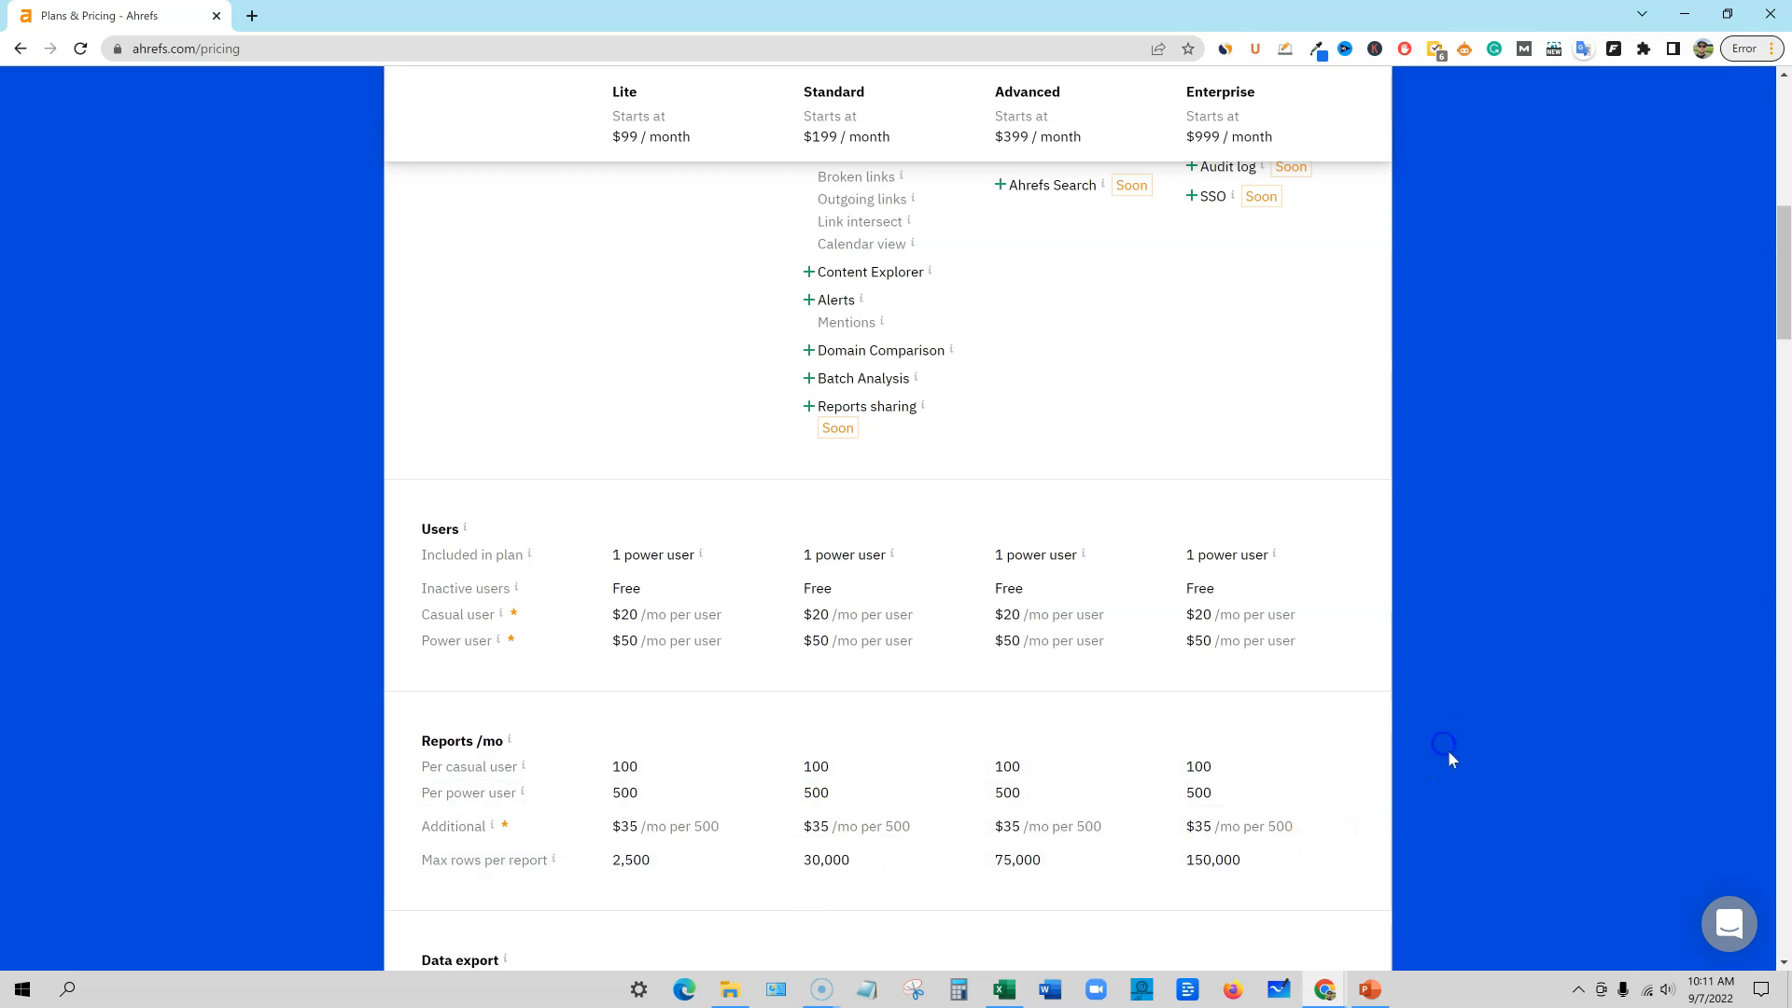
{"action": "scroll", "coordinate": [1439, 760], "scroll_direction": "down", "scroll_amount": 5}
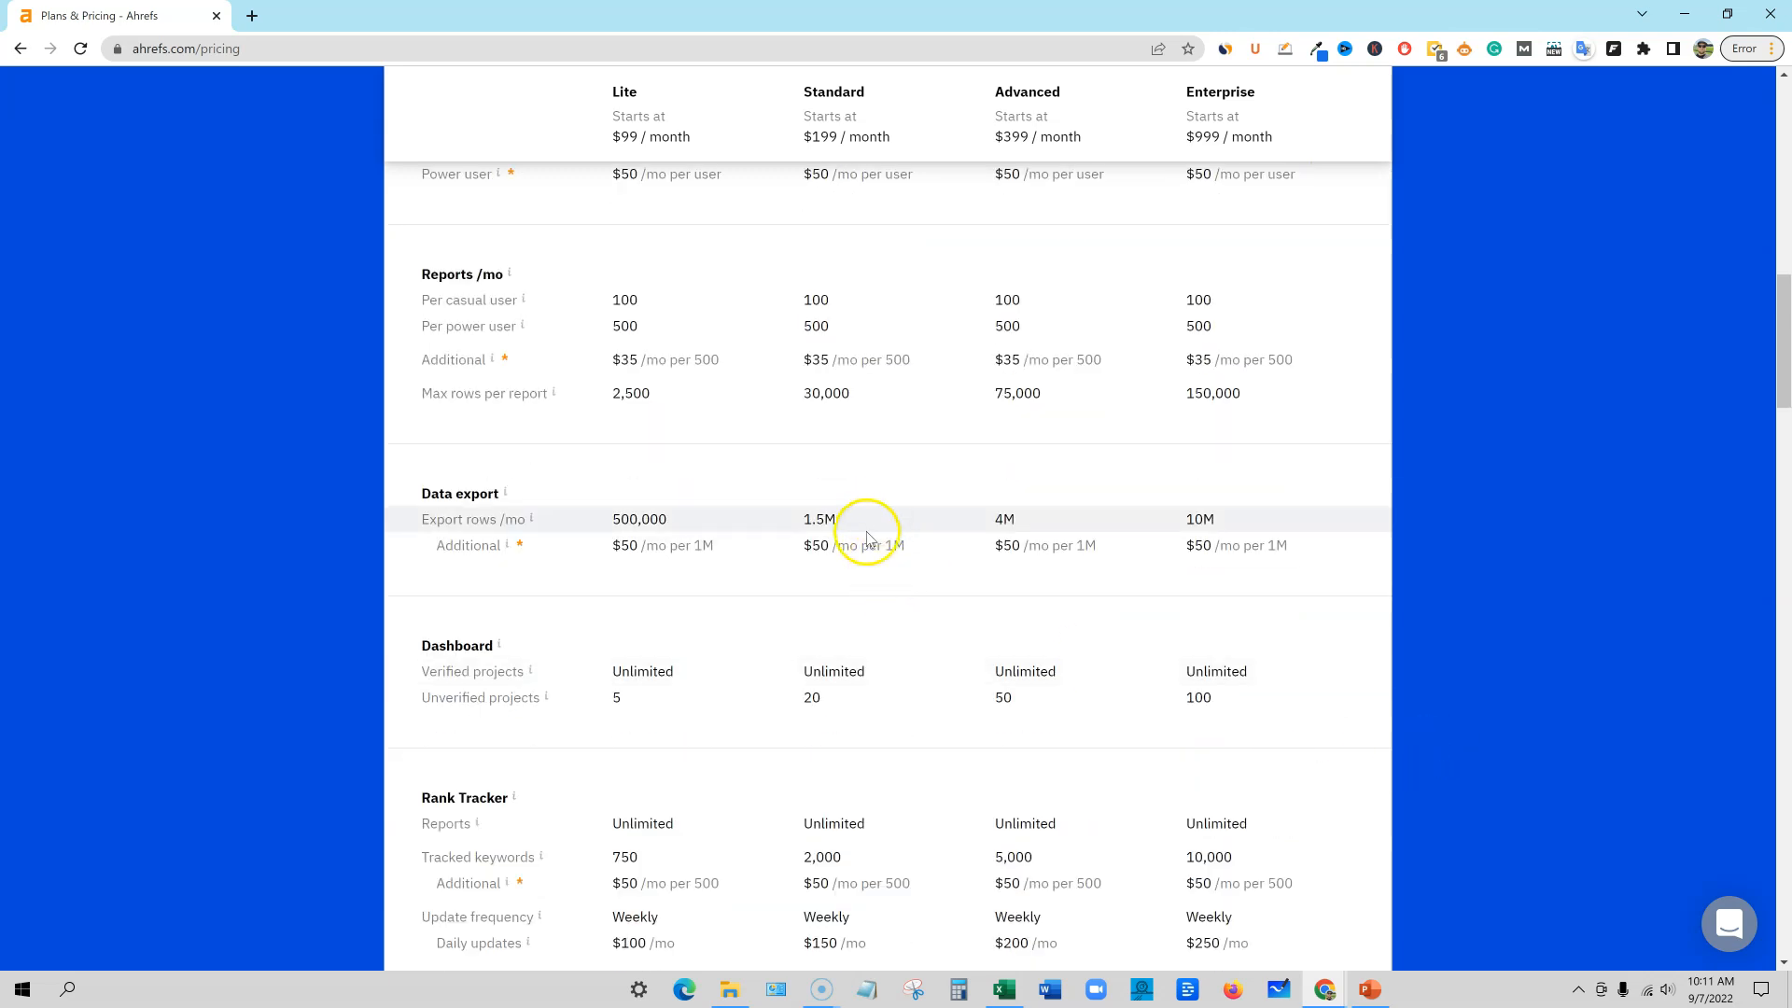
{"action": "left_click_drag", "start_coordinate": [799, 520], "coordinate": [879, 520]}
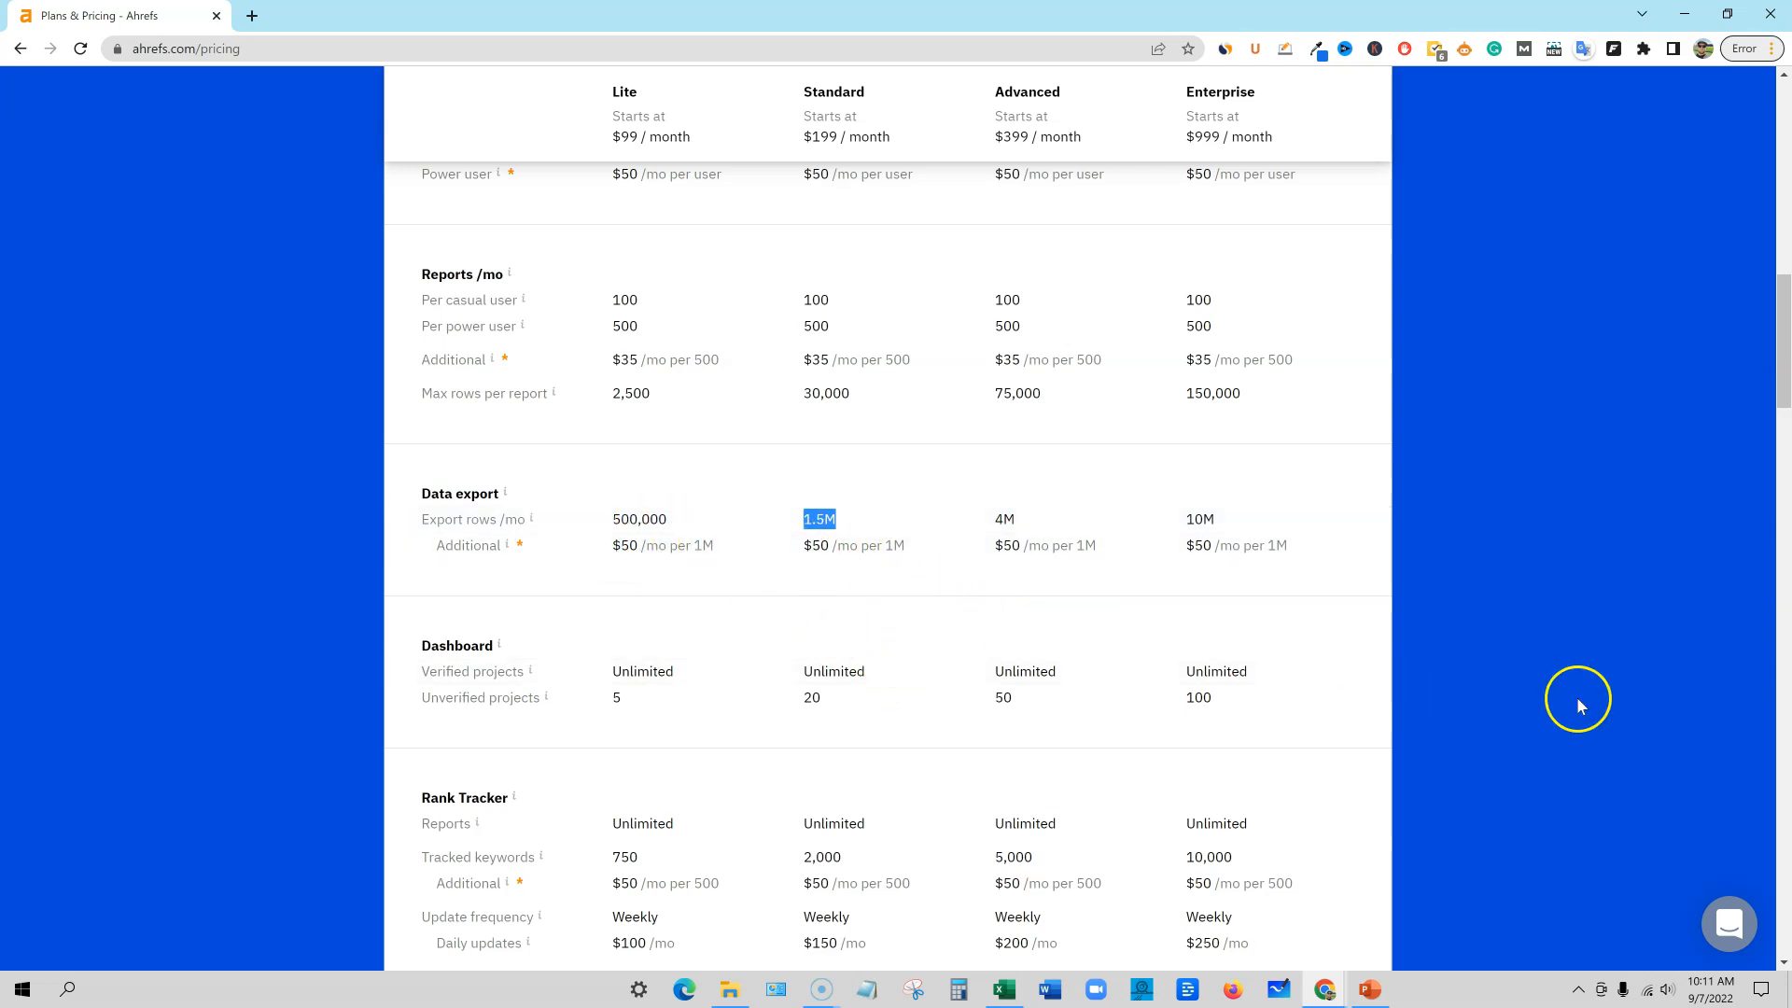
{"action": "scroll", "coordinate": [1580, 705], "scroll_direction": "down", "scroll_amount": 4}
{"action": "scroll", "coordinate": [1575, 708], "scroll_direction": "up", "scroll_amount": 14}
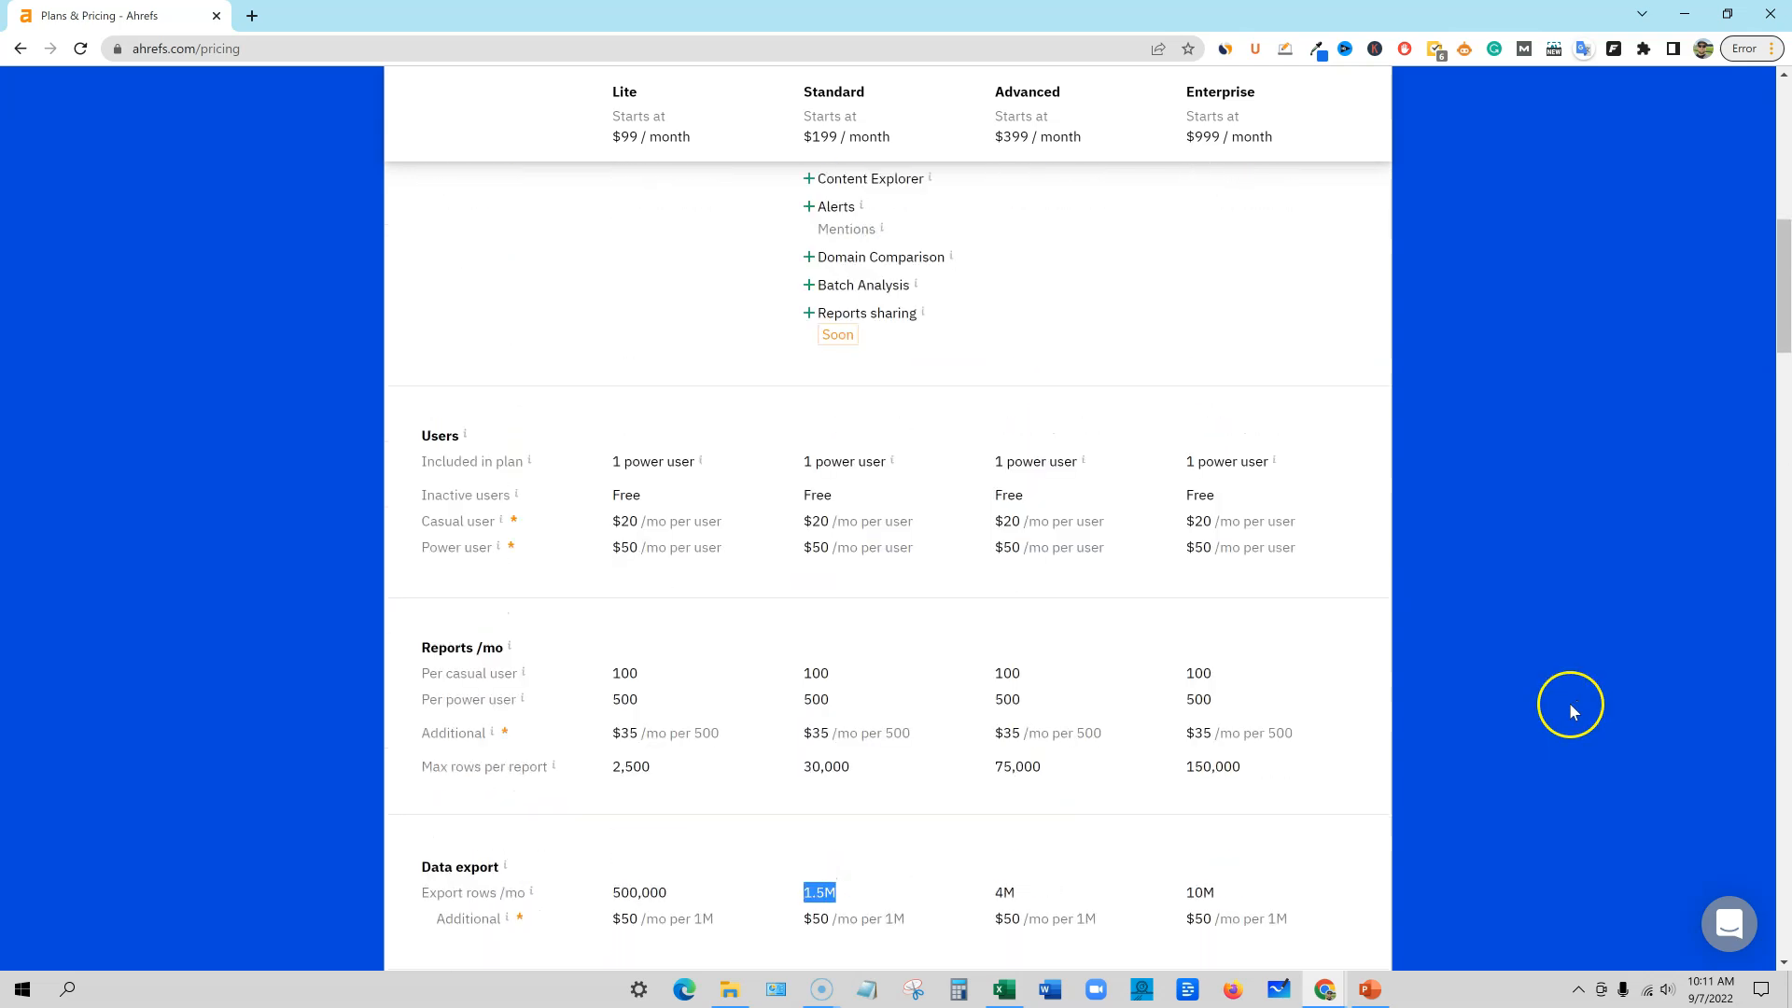
Step: Examine the features included in the Standard plan and compare them and the prices with the other plans
{"action": "scroll", "coordinate": [1521, 704], "scroll_direction": "up", "scroll_amount": 4}
{"action": "scroll", "coordinate": [1522, 704], "scroll_direction": "down", "scroll_amount": 4}
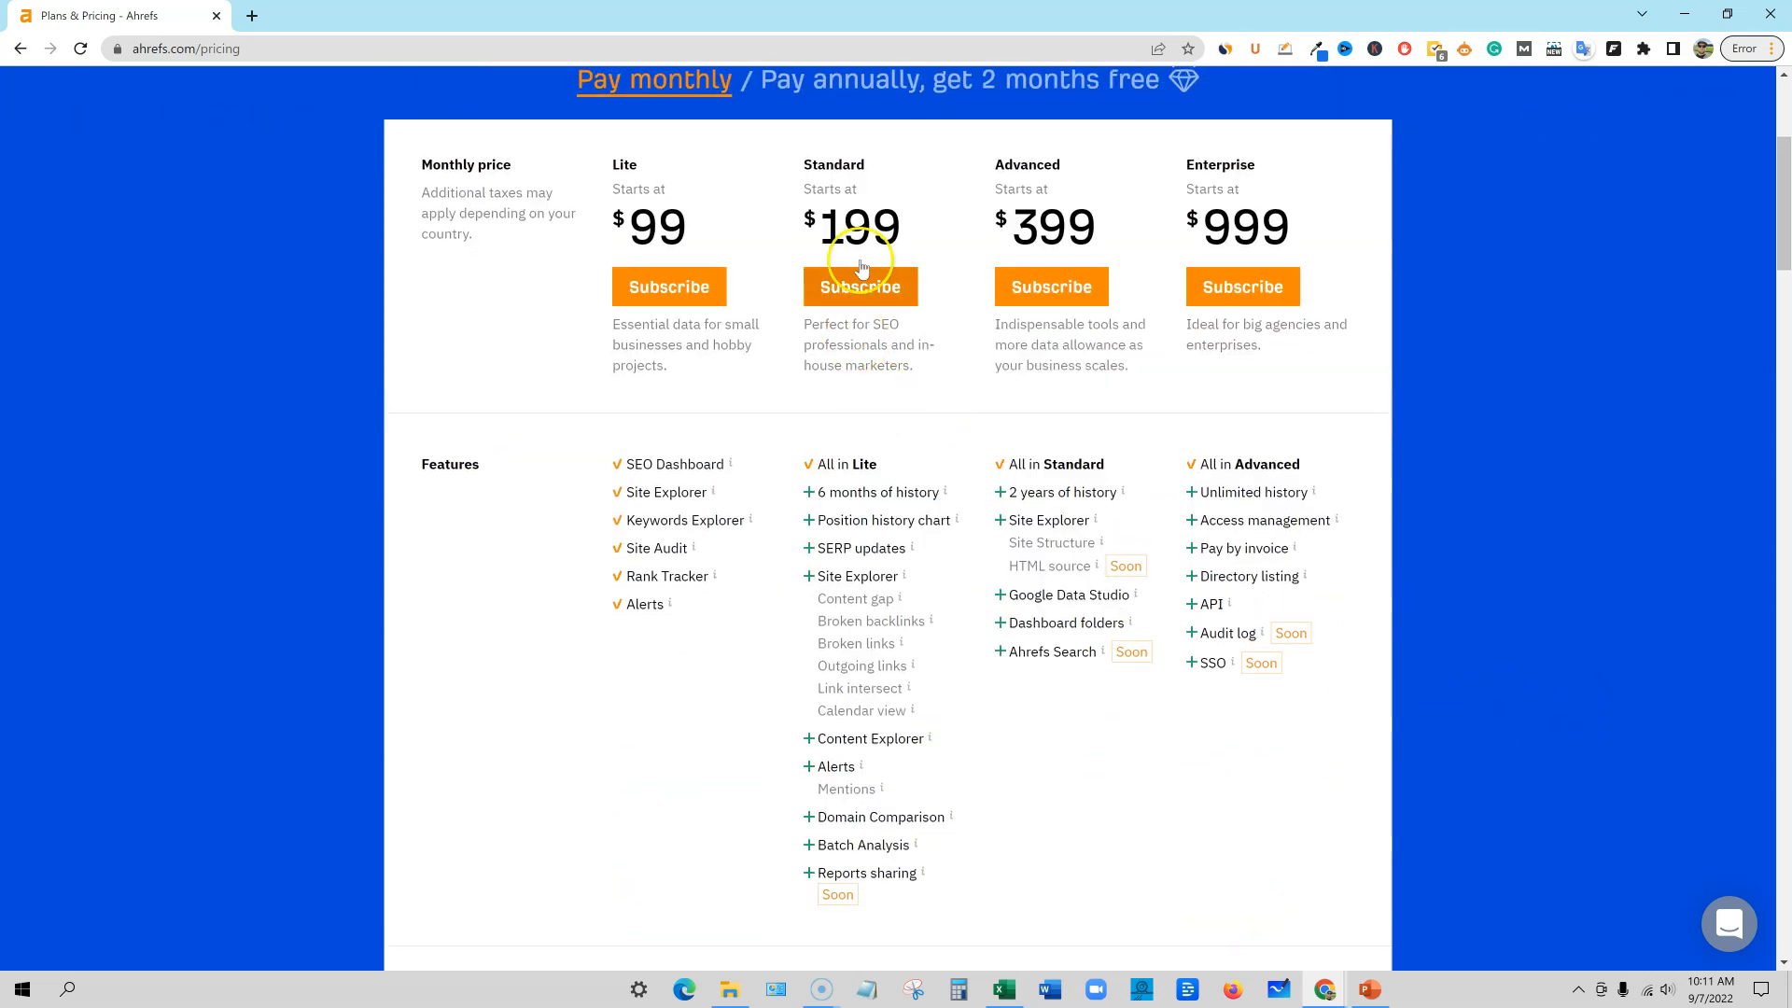
{"action": "mouse_move", "coordinate": [849, 585]}
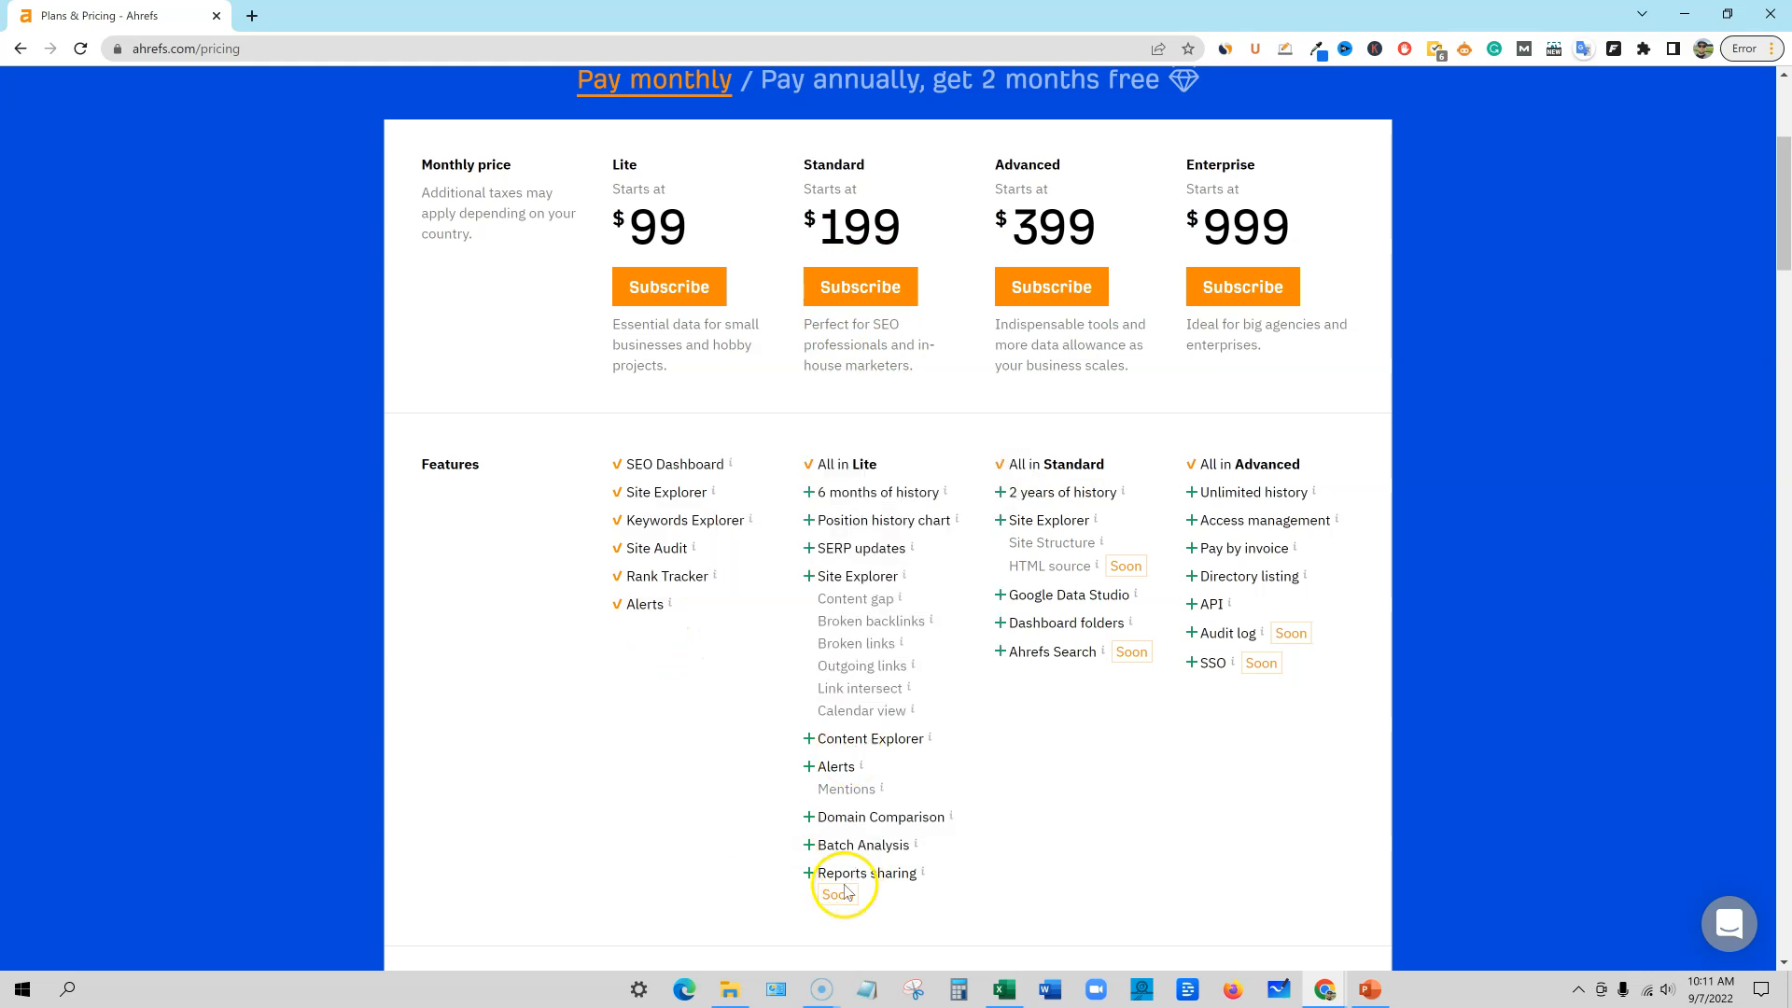
{"action": "mouse_move", "coordinate": [909, 662]}
{"action": "scroll", "coordinate": [1295, 866], "scroll_direction": "up", "scroll_amount": 4}
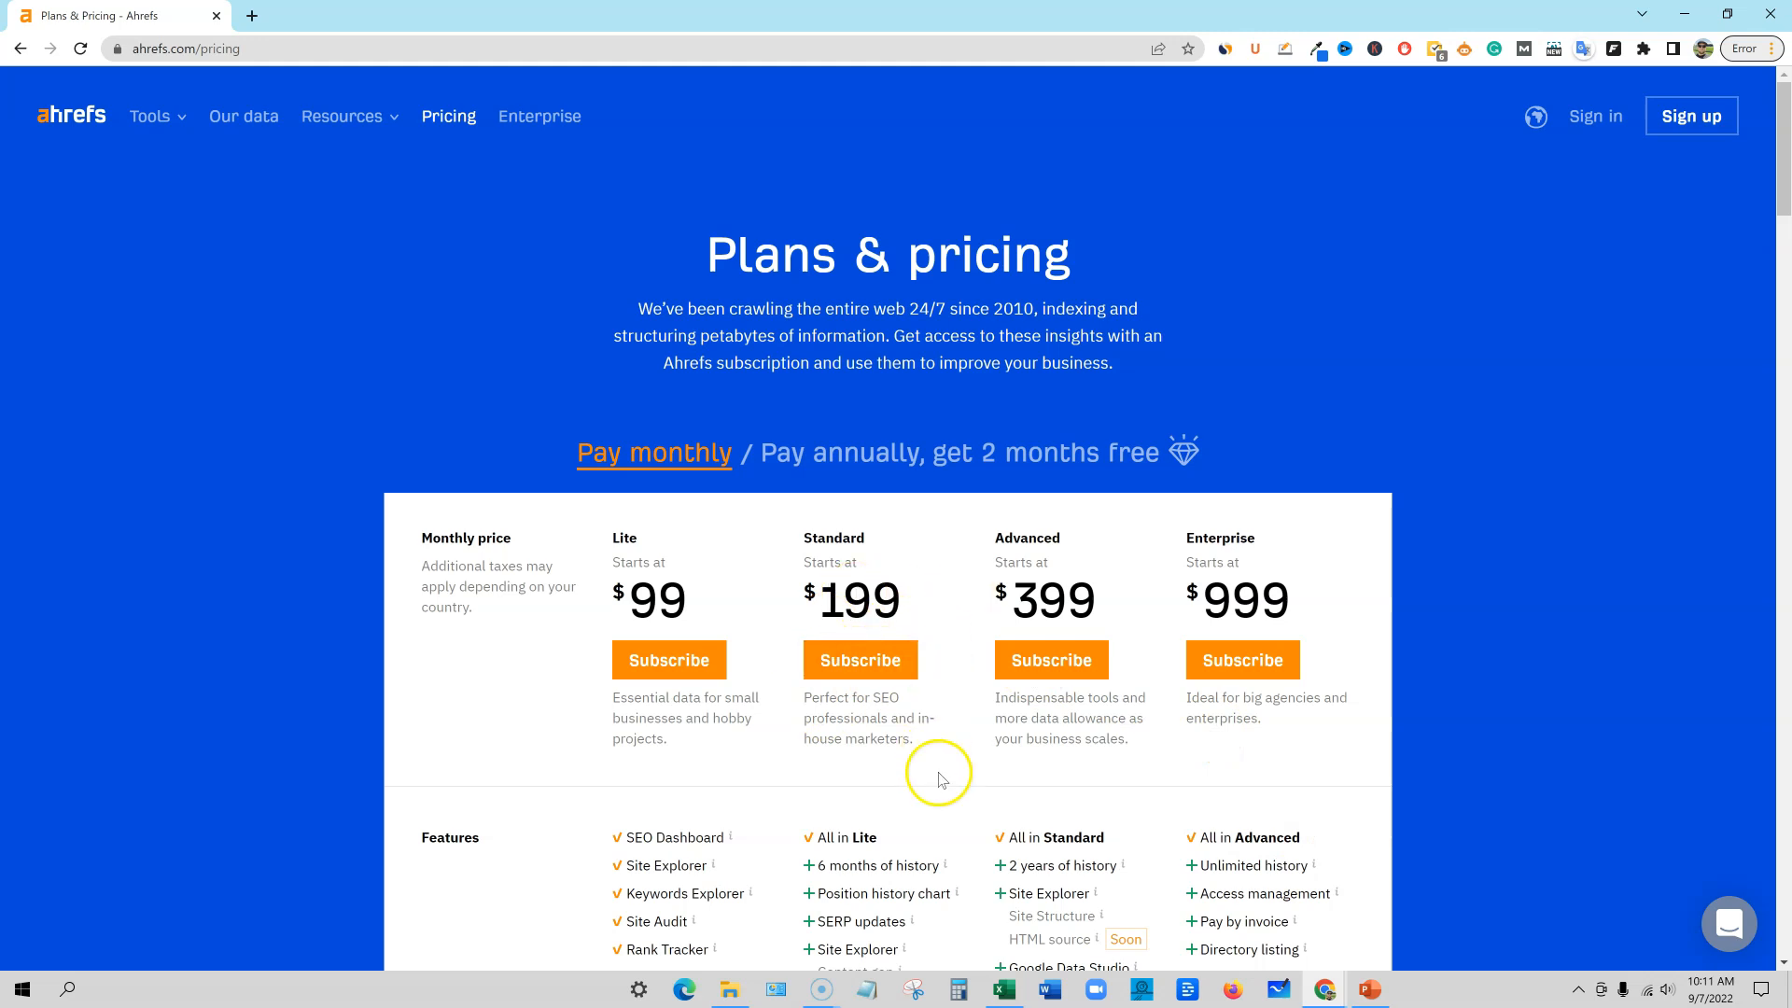
{"action": "scroll", "coordinate": [939, 779], "scroll_direction": "down", "scroll_amount": 6}
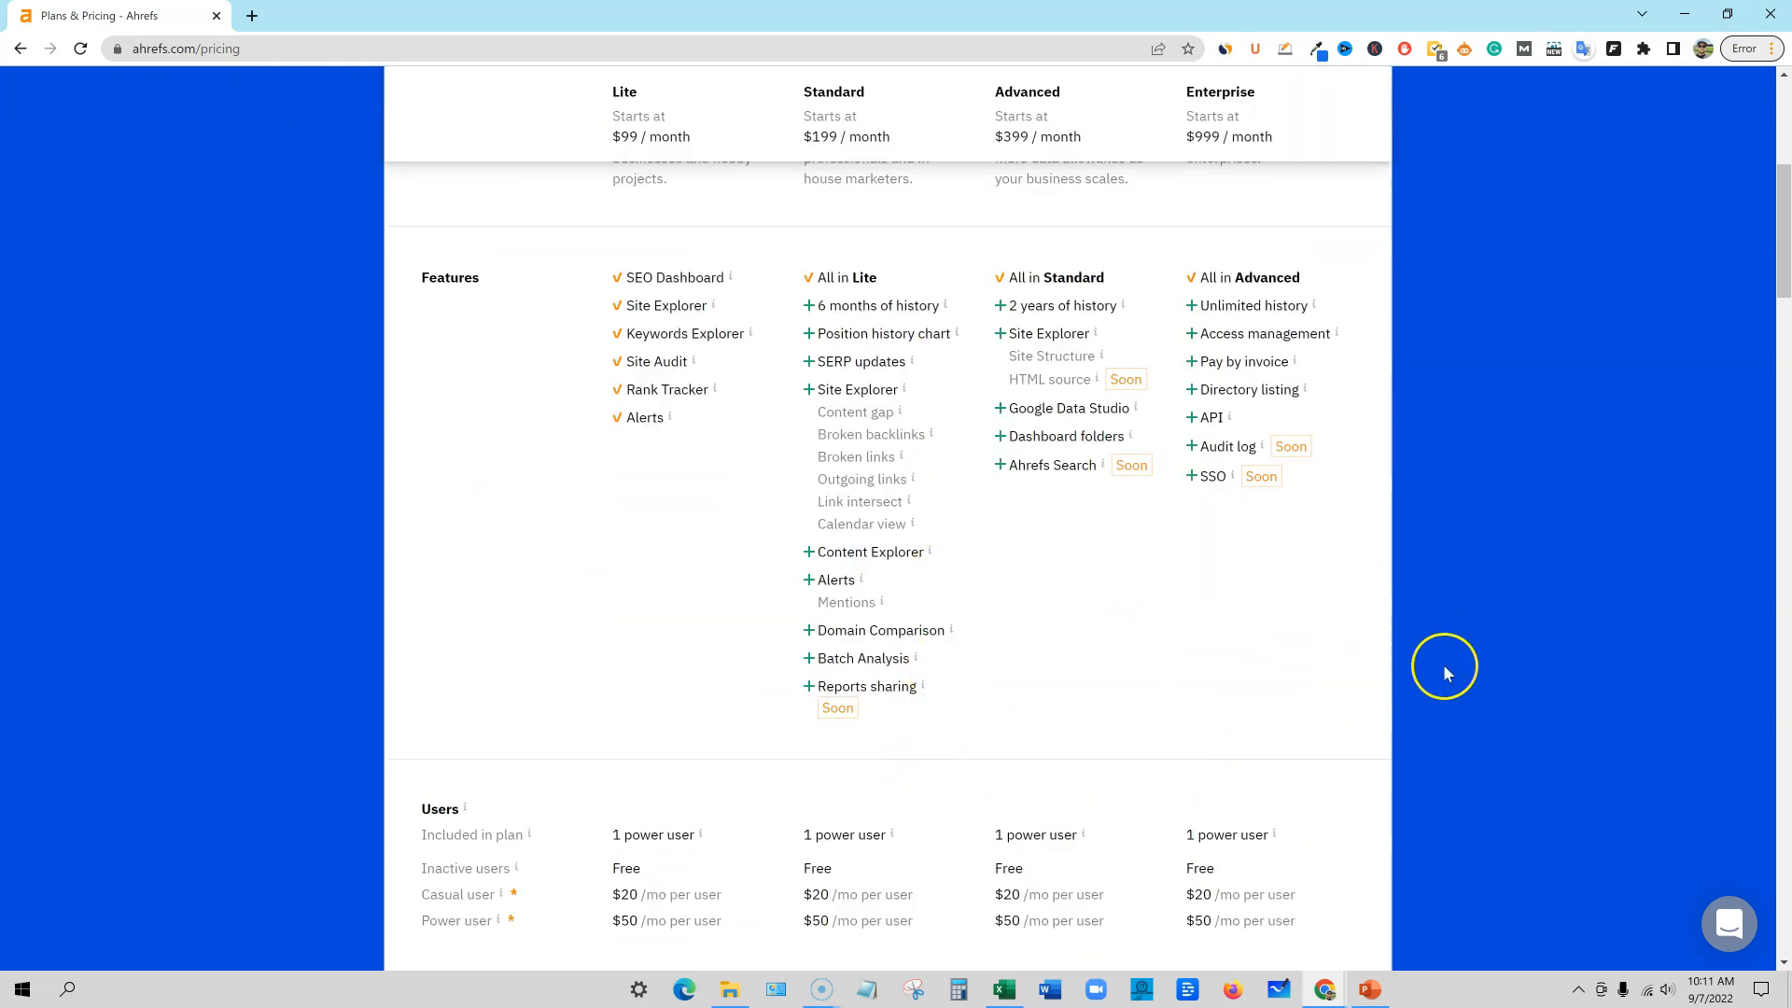
{"action": "scroll", "coordinate": [1444, 672], "scroll_direction": "up", "scroll_amount": 4}
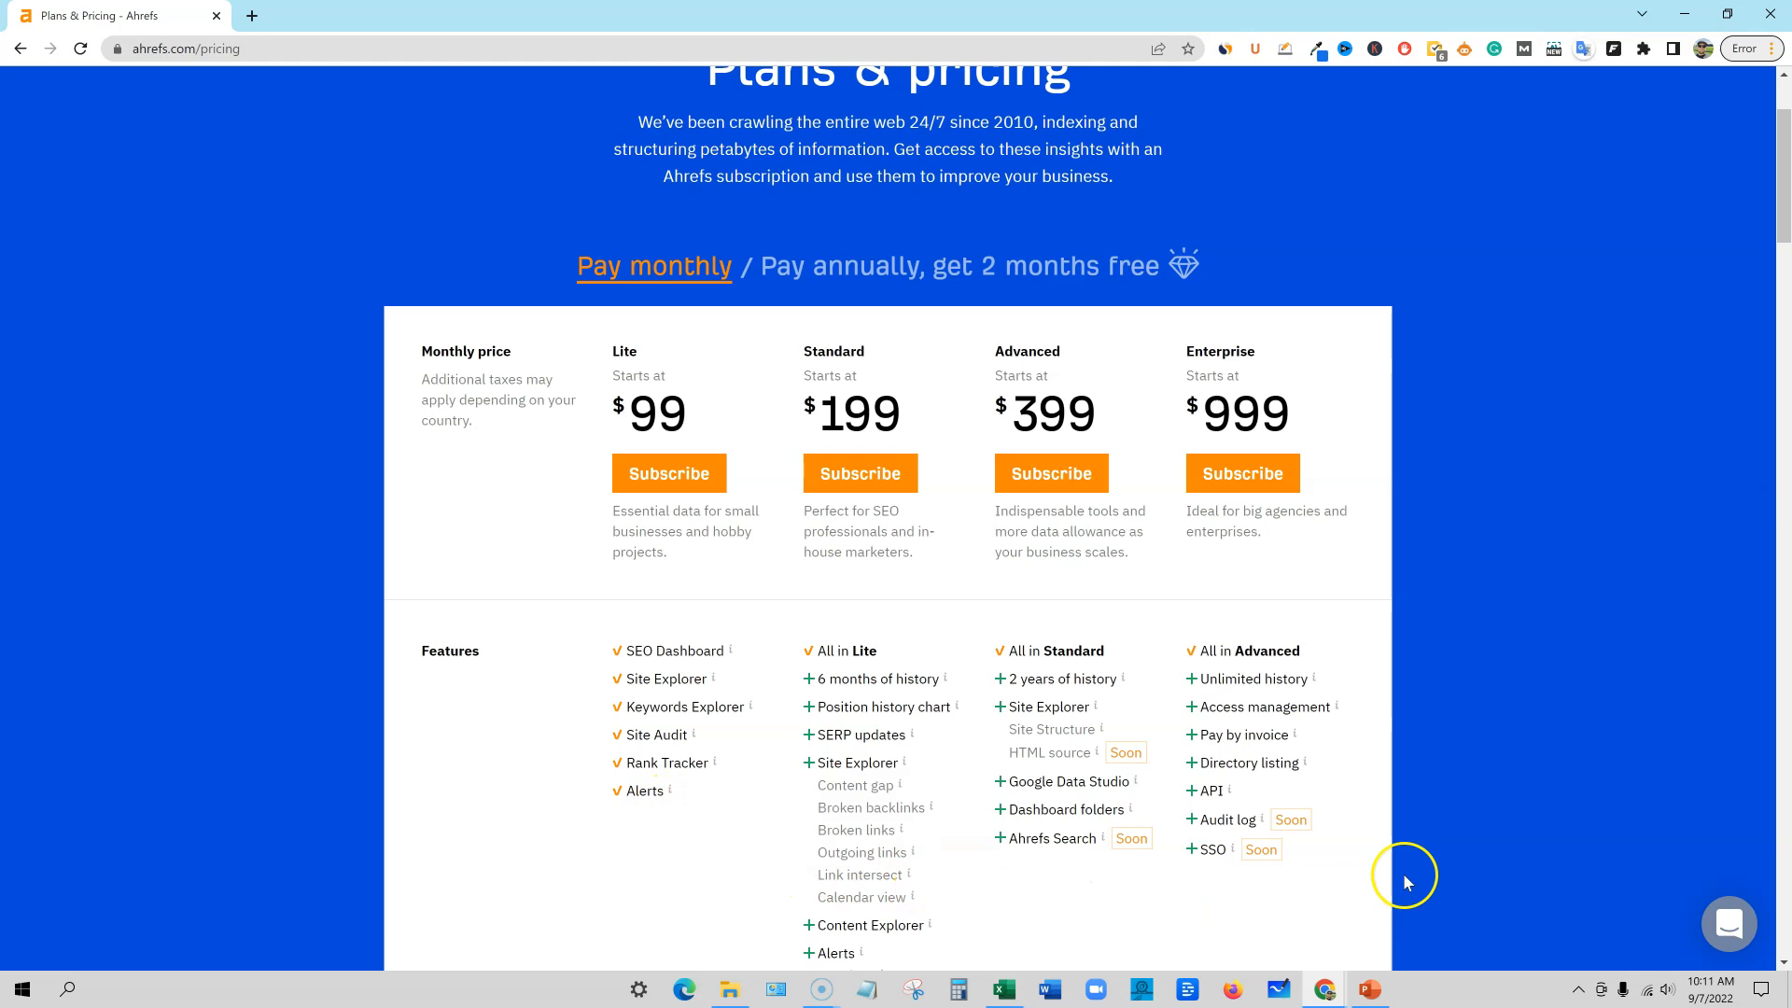
{"action": "scroll", "coordinate": [1409, 877], "scroll_direction": "down", "scroll_amount": 1}
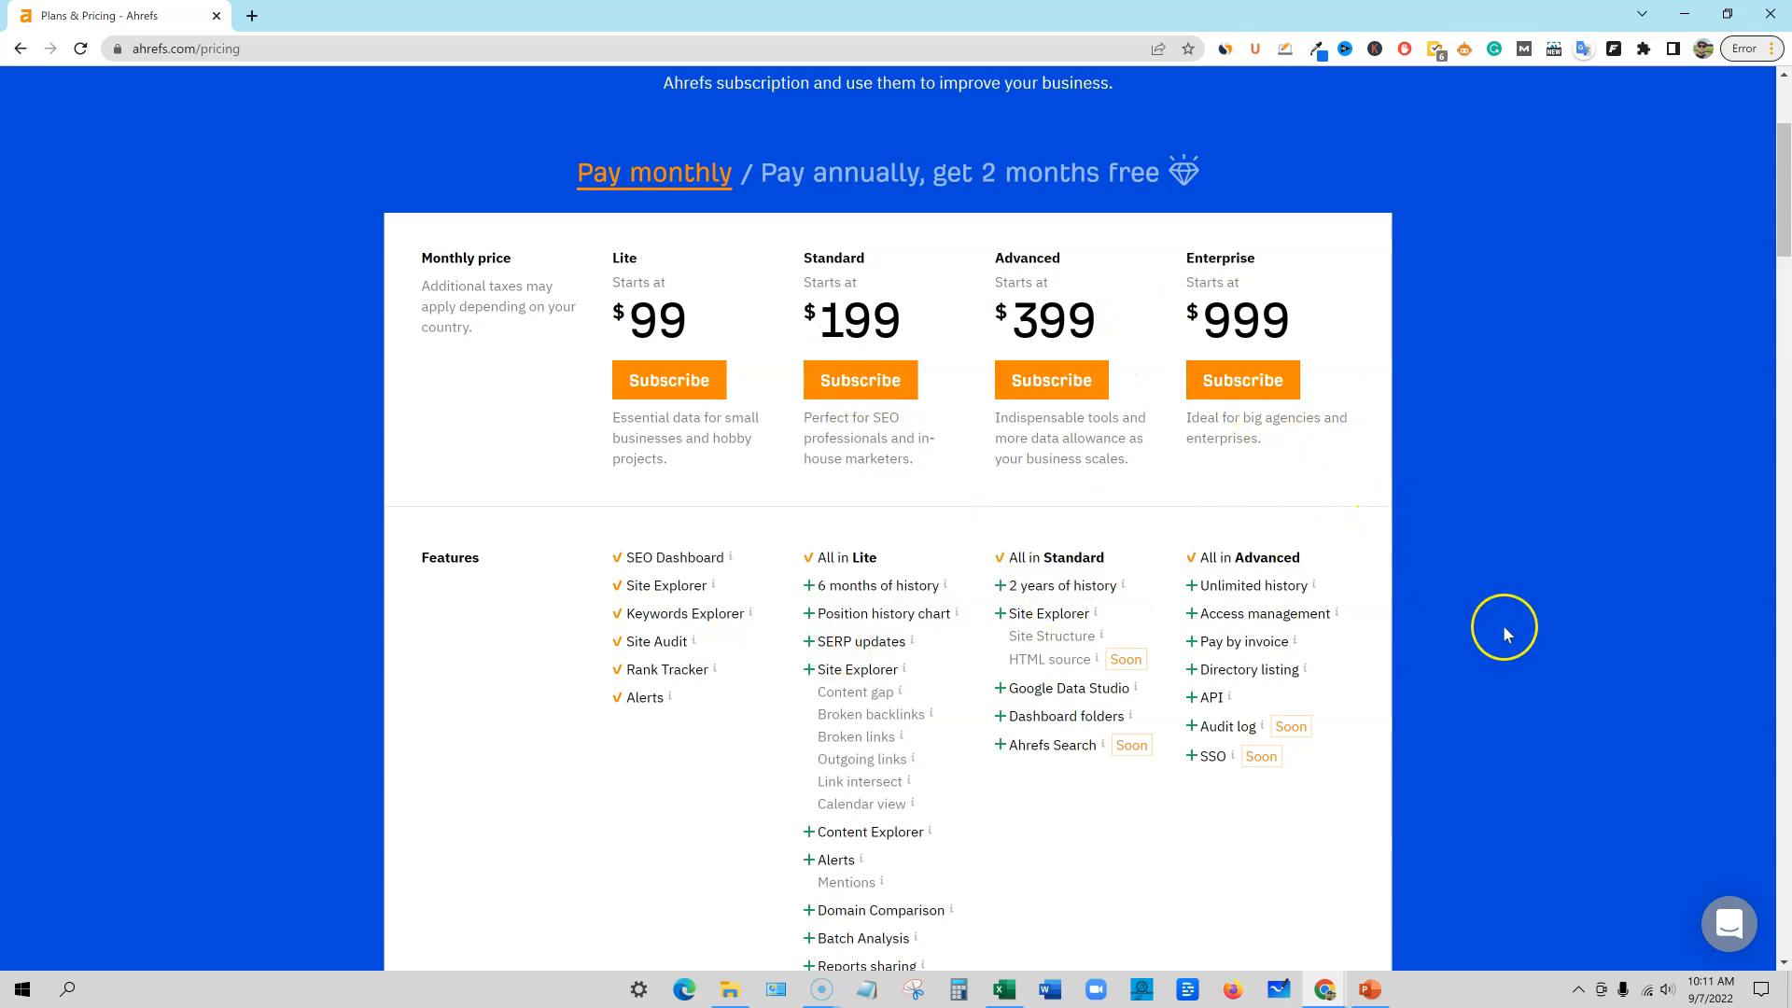
{"action": "scroll", "coordinate": [1503, 627], "scroll_direction": "up", "scroll_amount": 1}
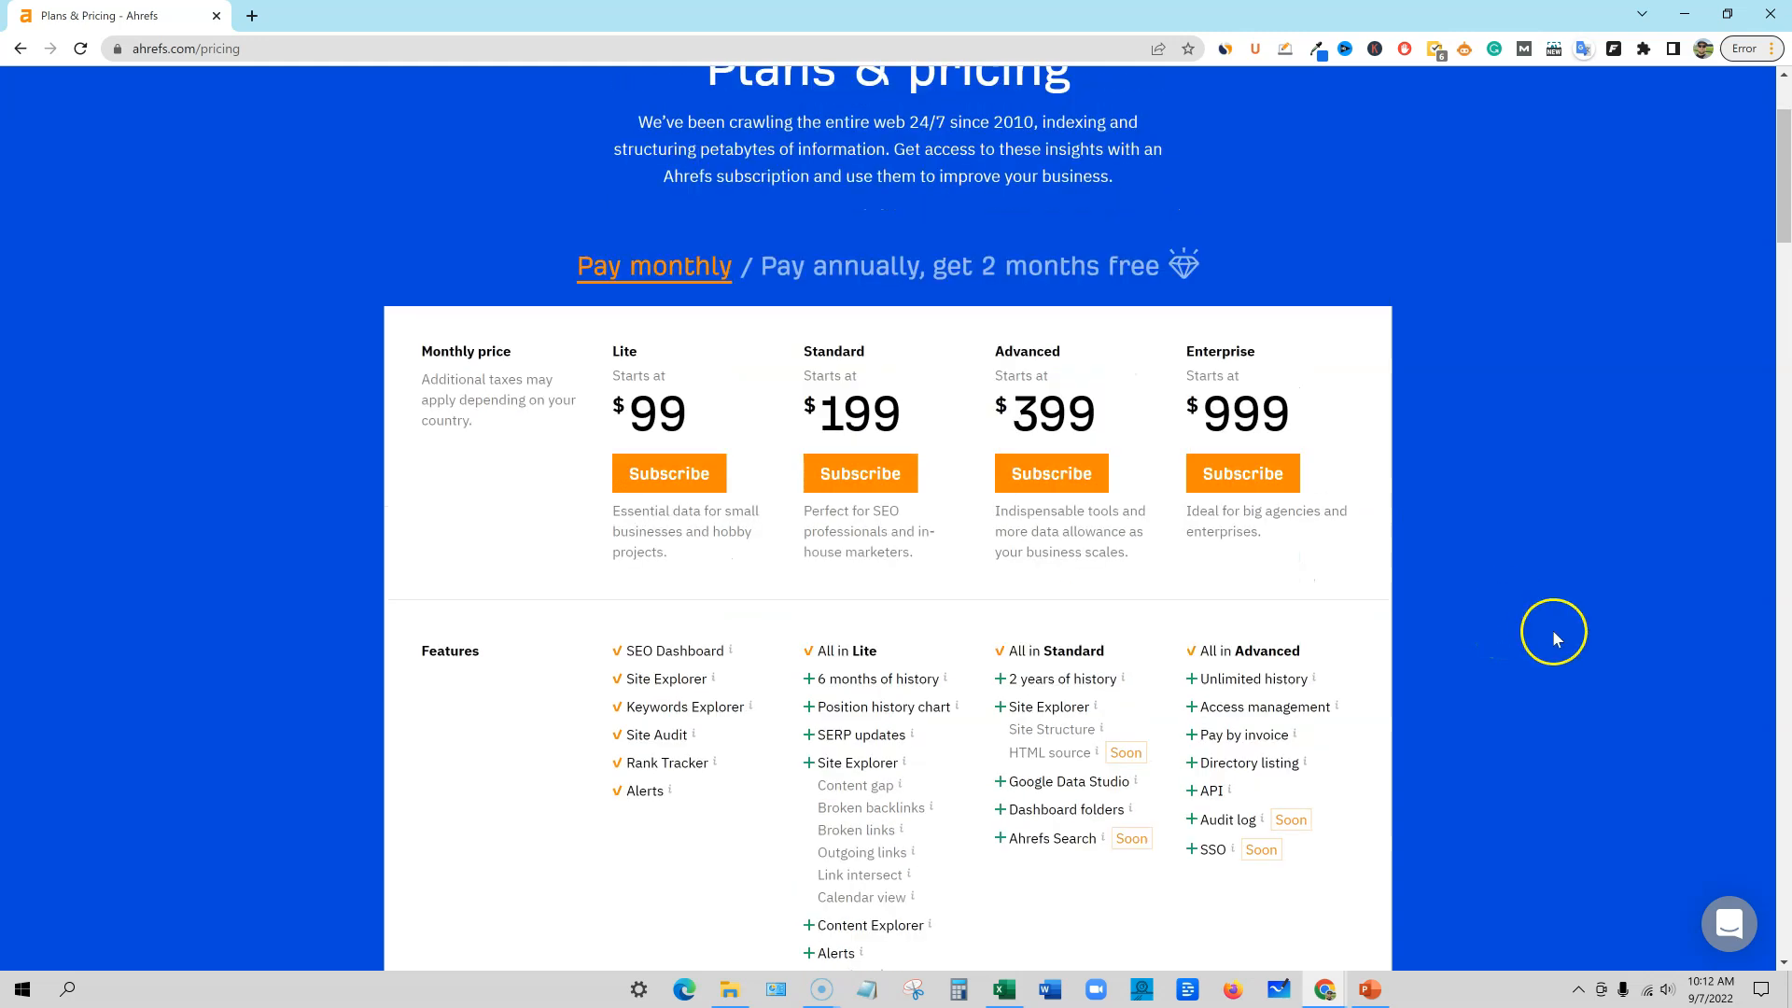
{"action": "scroll", "coordinate": [1577, 571], "scroll_direction": "up", "scroll_amount": 2}
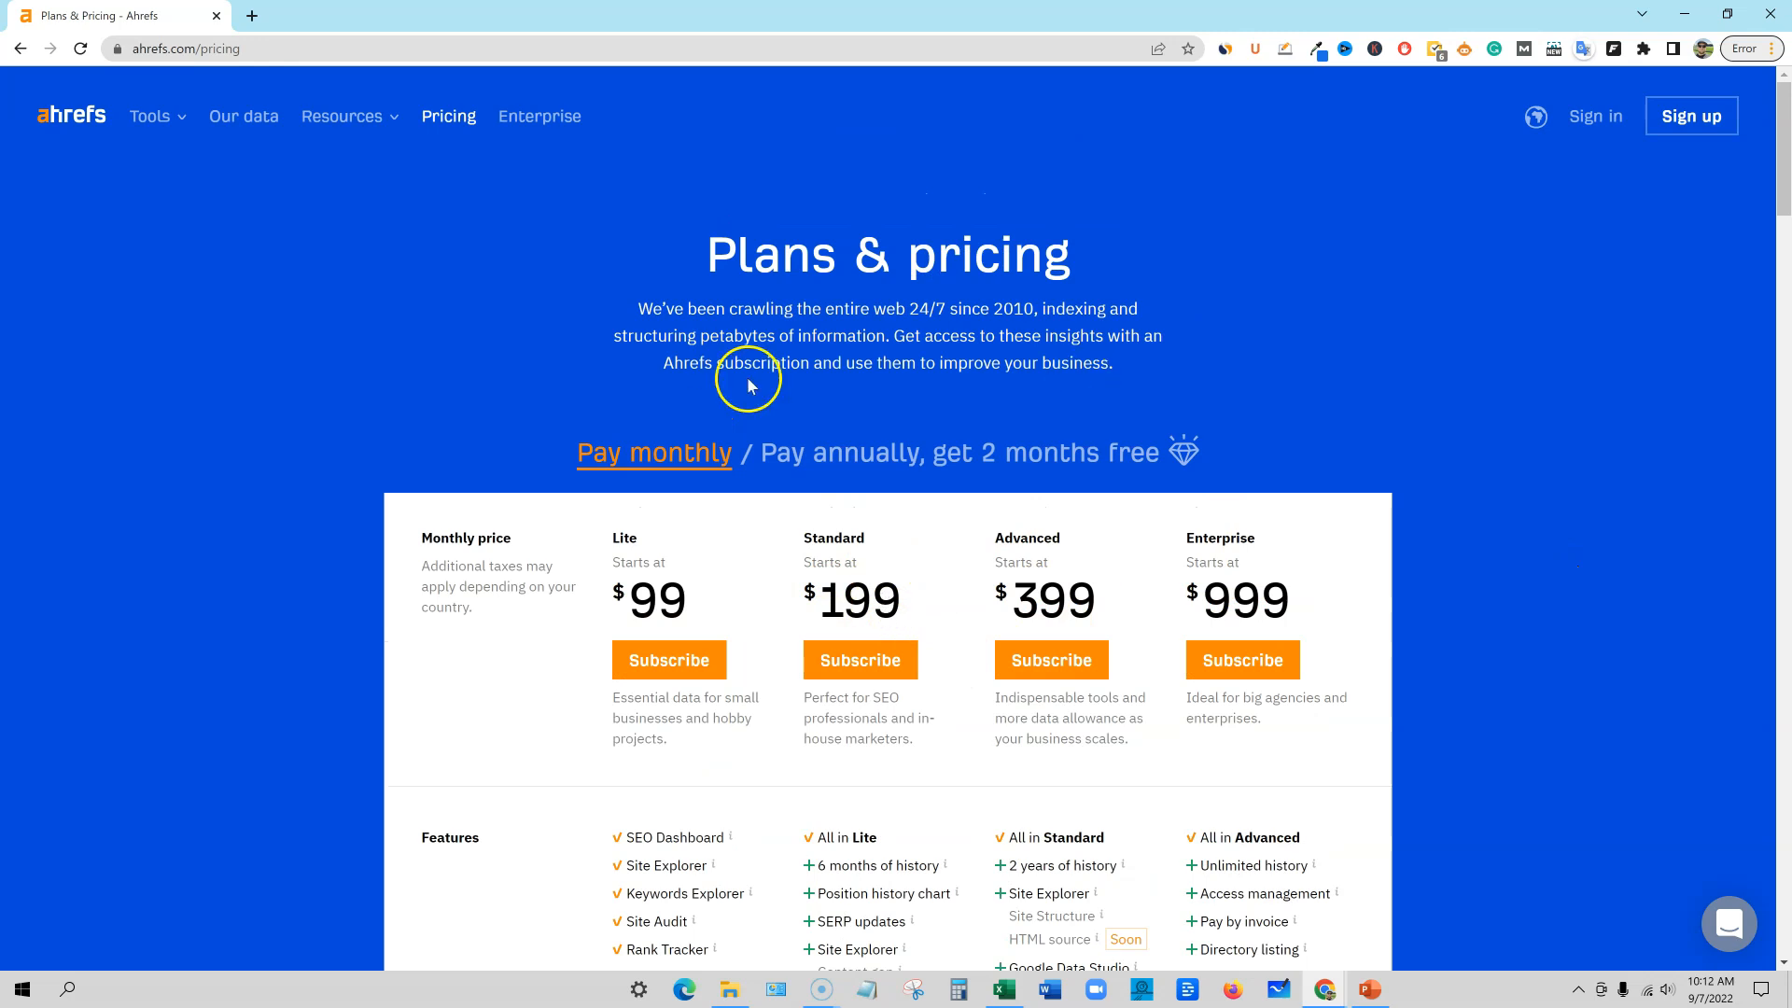
Step: Sign in to the existing Ahrefs account to reach its dashboard
{"action": "left_click", "coordinate": [1597, 116]}
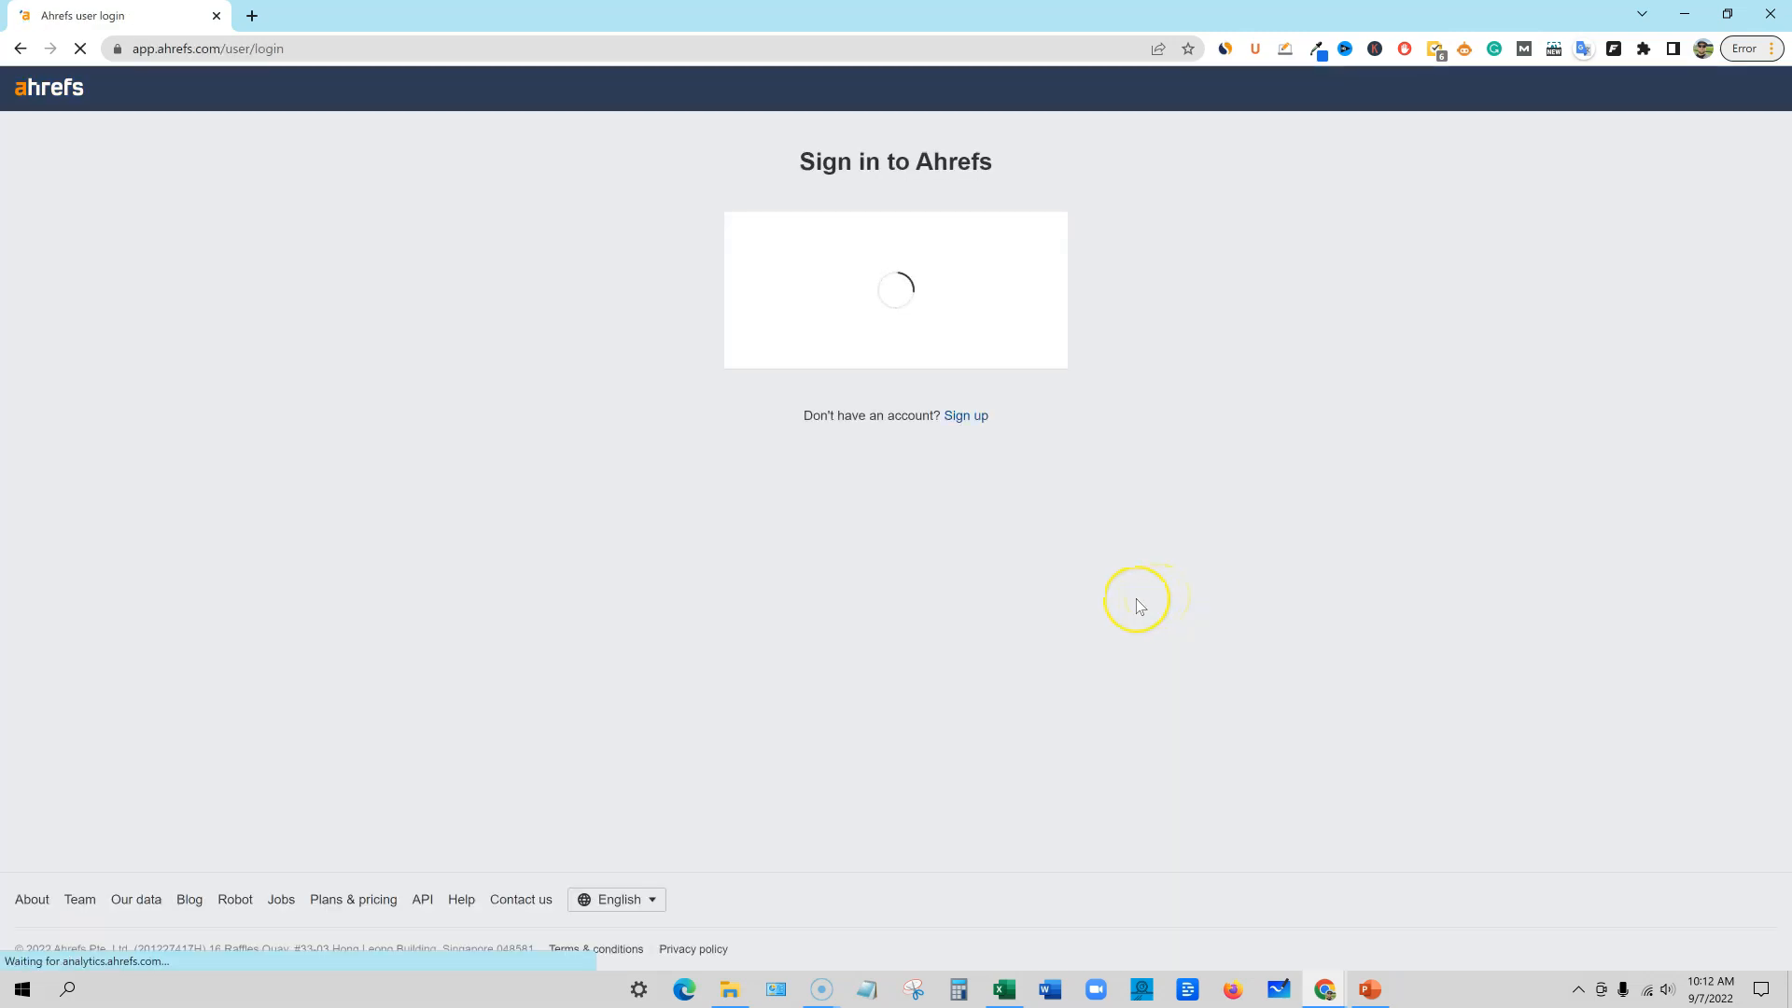
{"action": "left_click", "coordinate": [916, 519]}
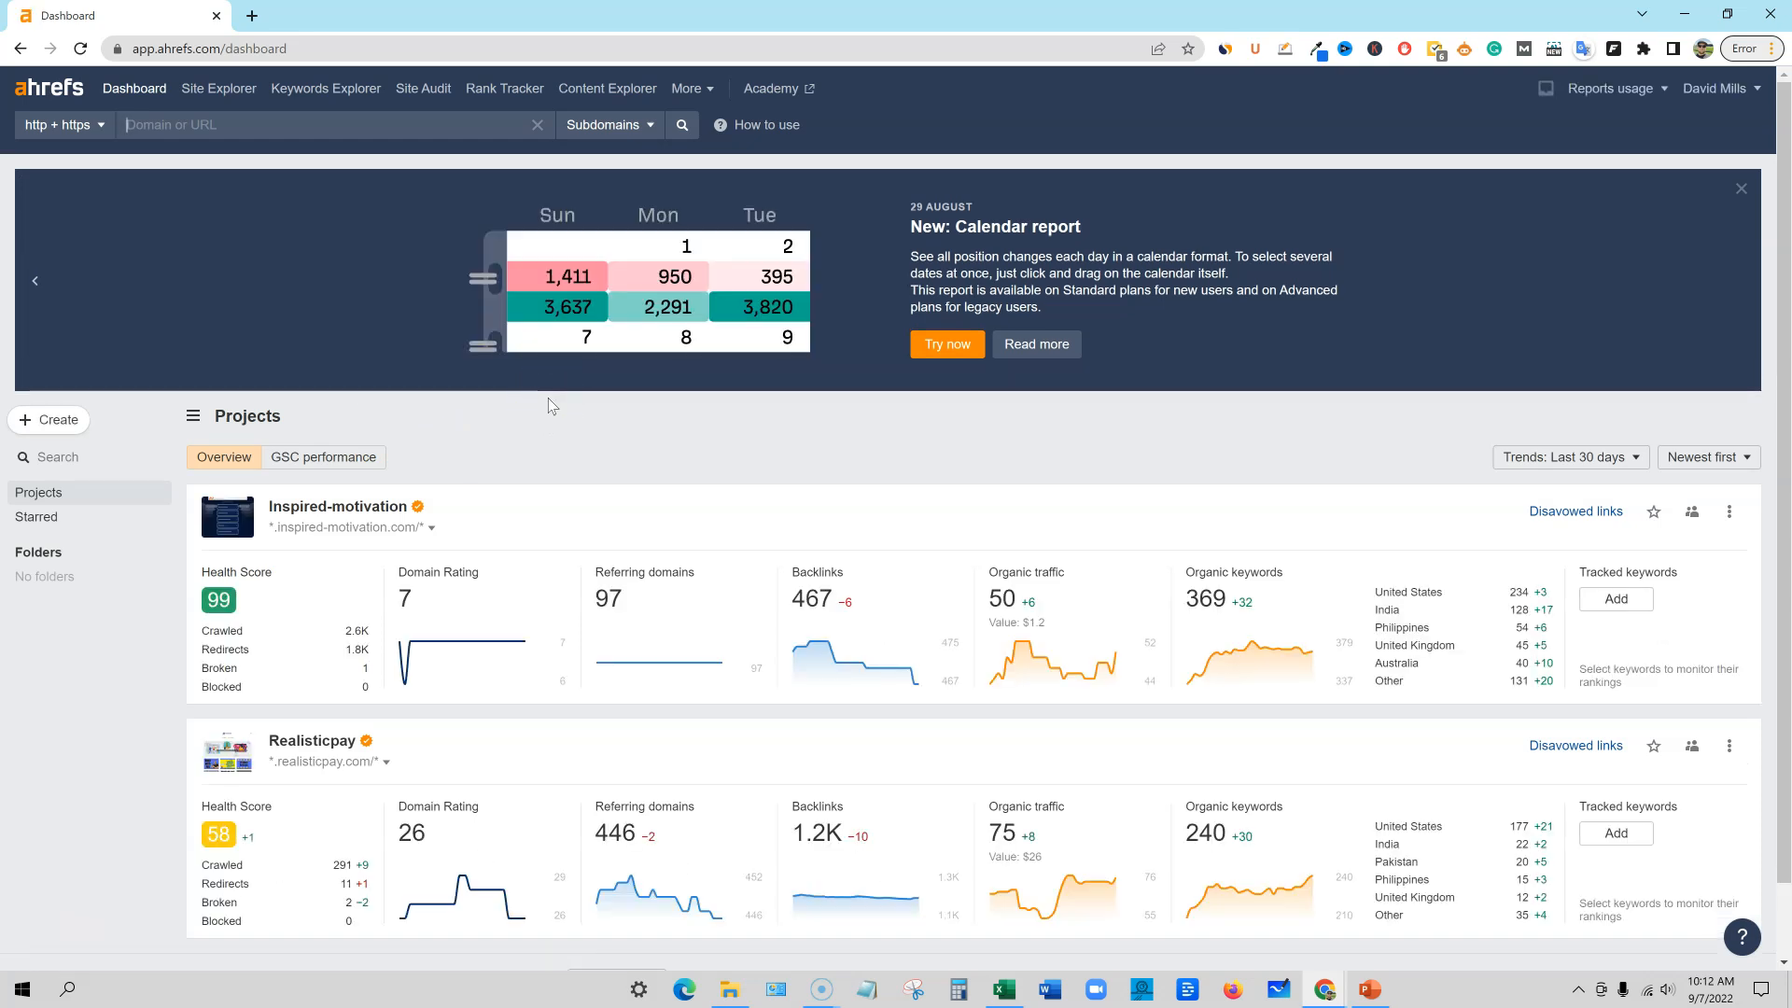
Step: Examine the dashboard metrics of the Inspired-motivation and Realisticpay projects
{"action": "scroll", "coordinate": [480, 607], "scroll_direction": "down", "scroll_amount": 2}
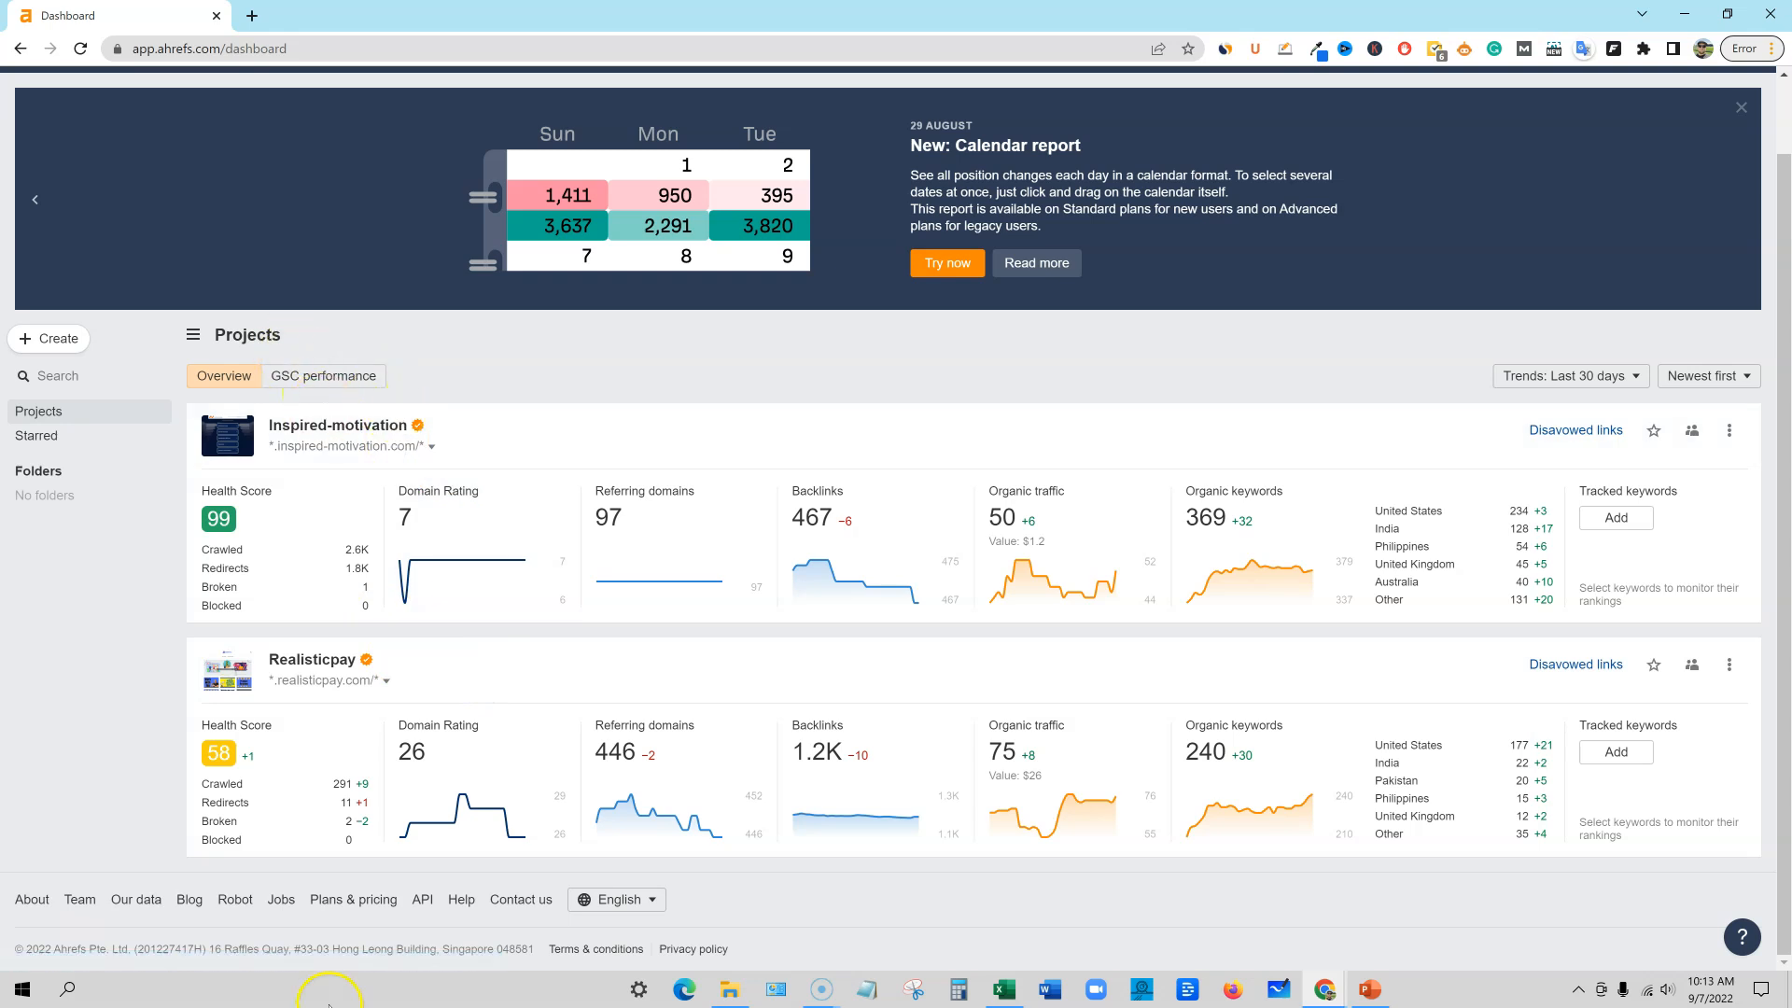
{"action": "scroll", "coordinate": [484, 938], "scroll_direction": "up", "scroll_amount": 1}
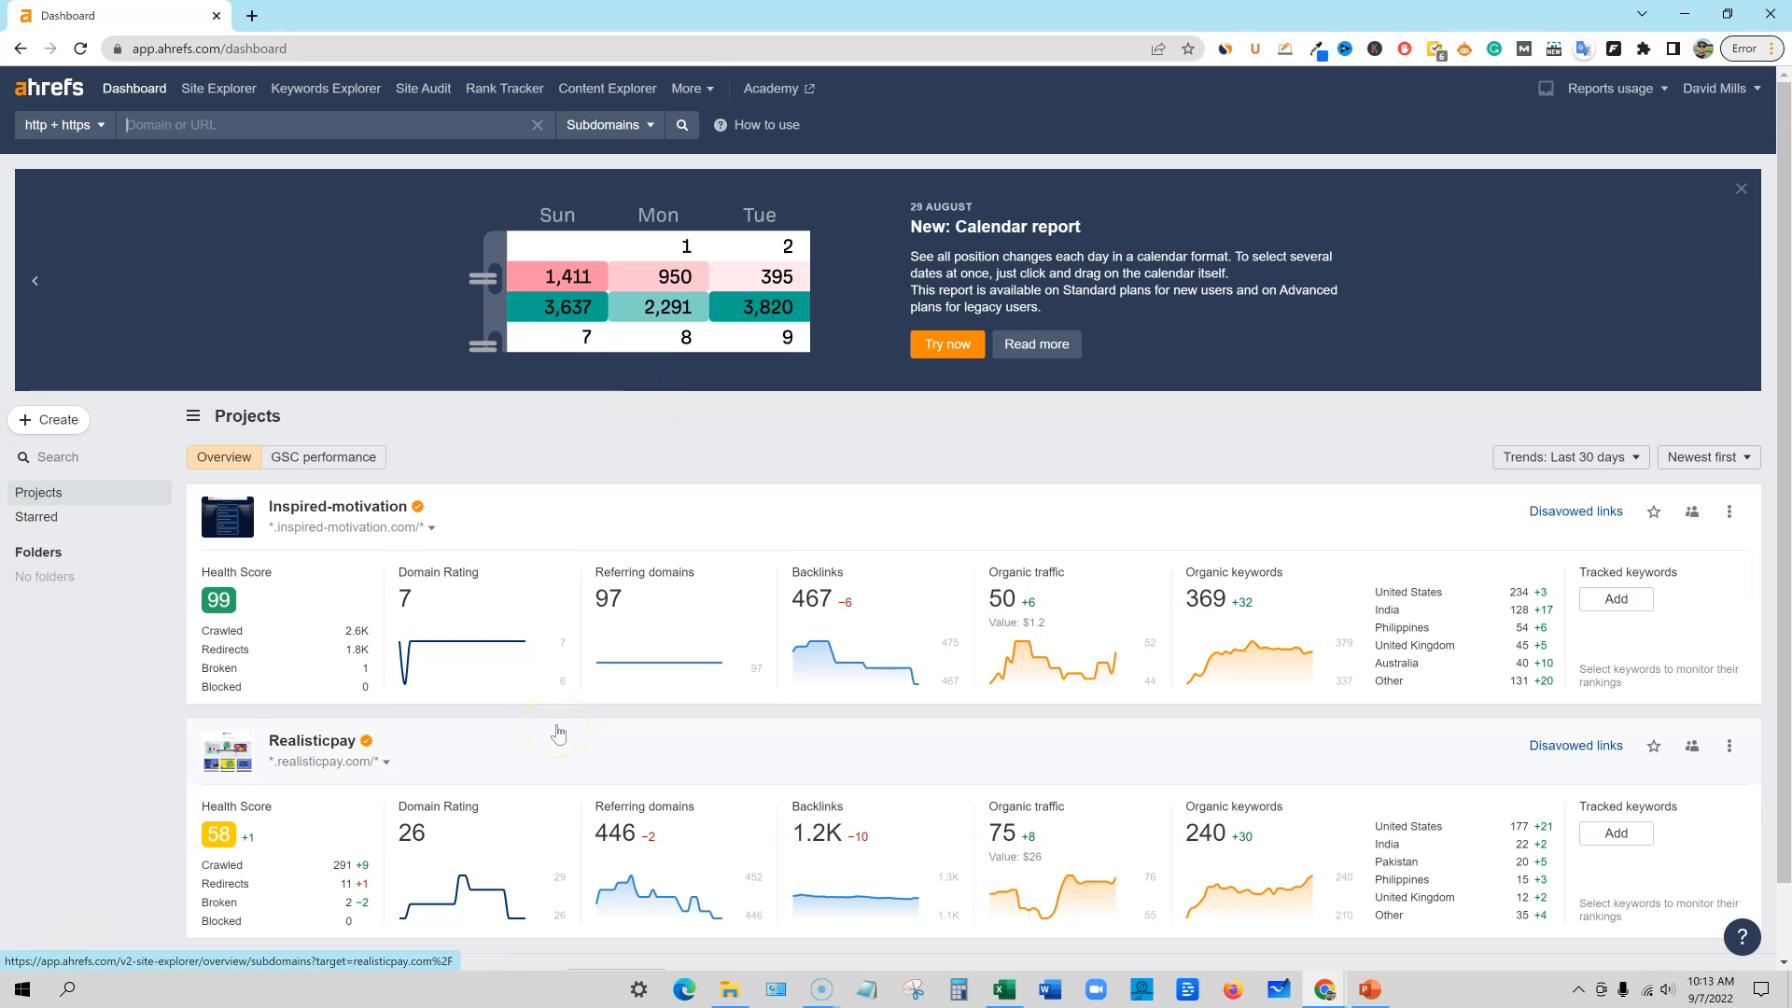
{"action": "scroll", "coordinate": [558, 733], "scroll_direction": "down", "scroll_amount": 1}
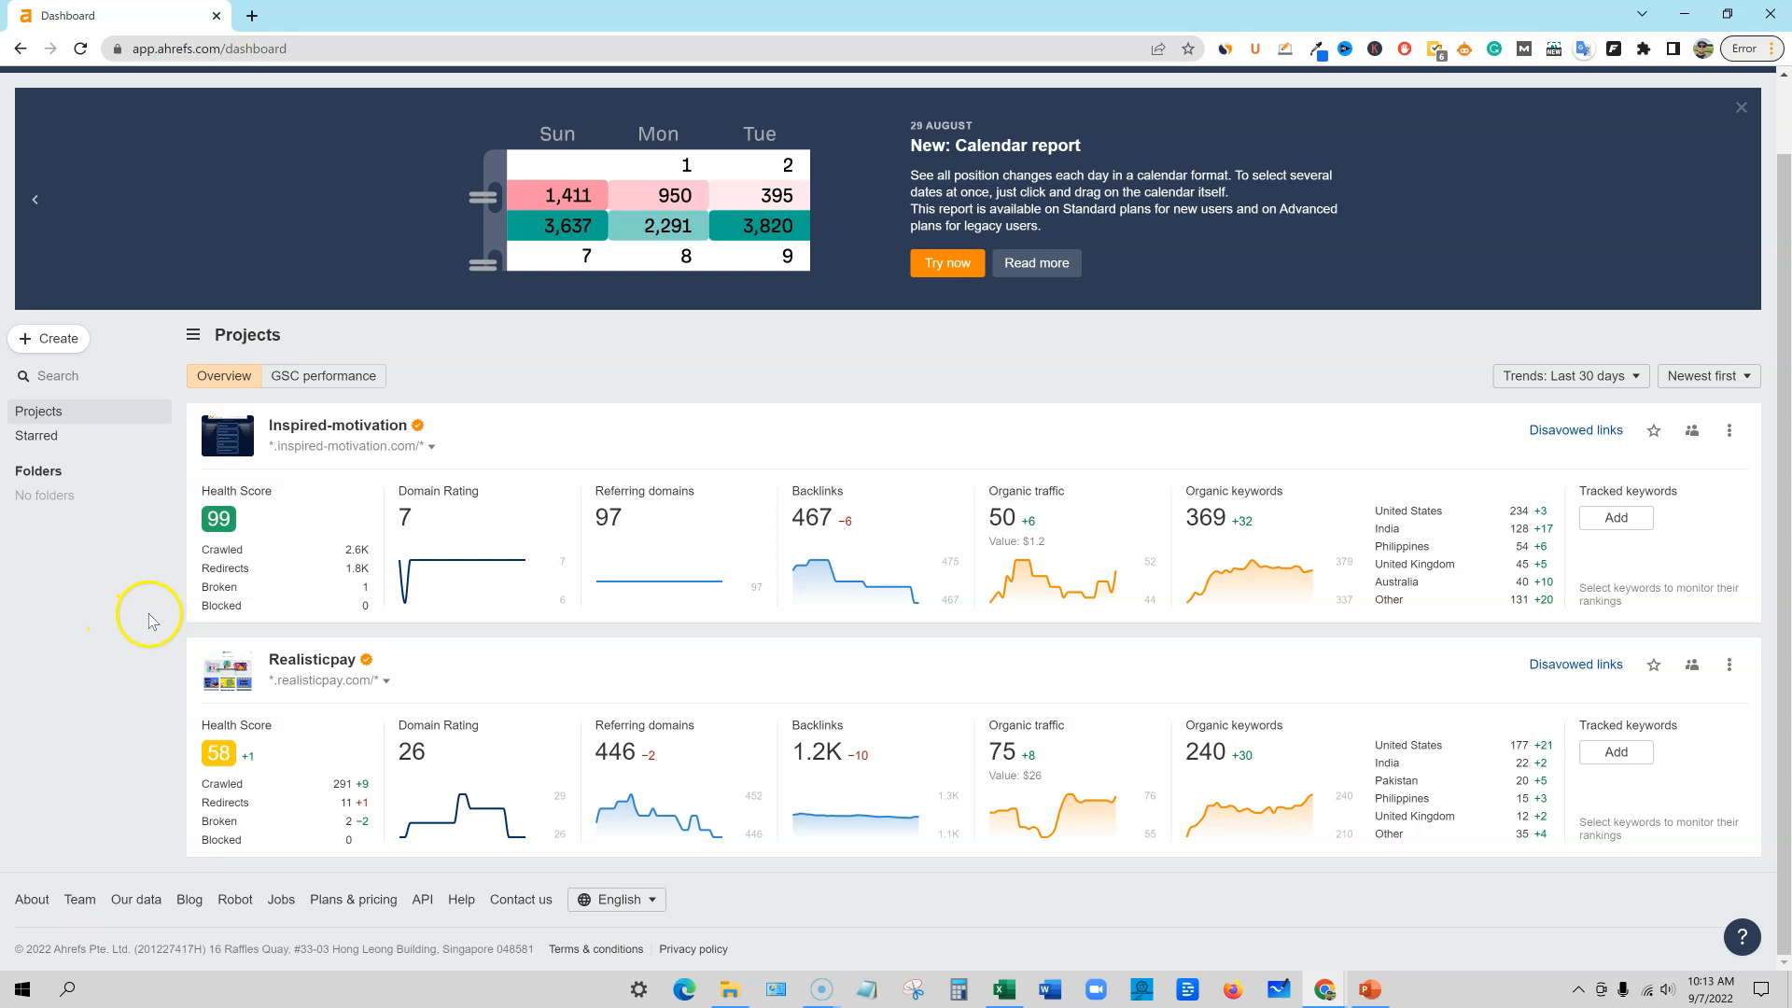
{"action": "scroll", "coordinate": [159, 621], "scroll_direction": "up", "scroll_amount": 1}
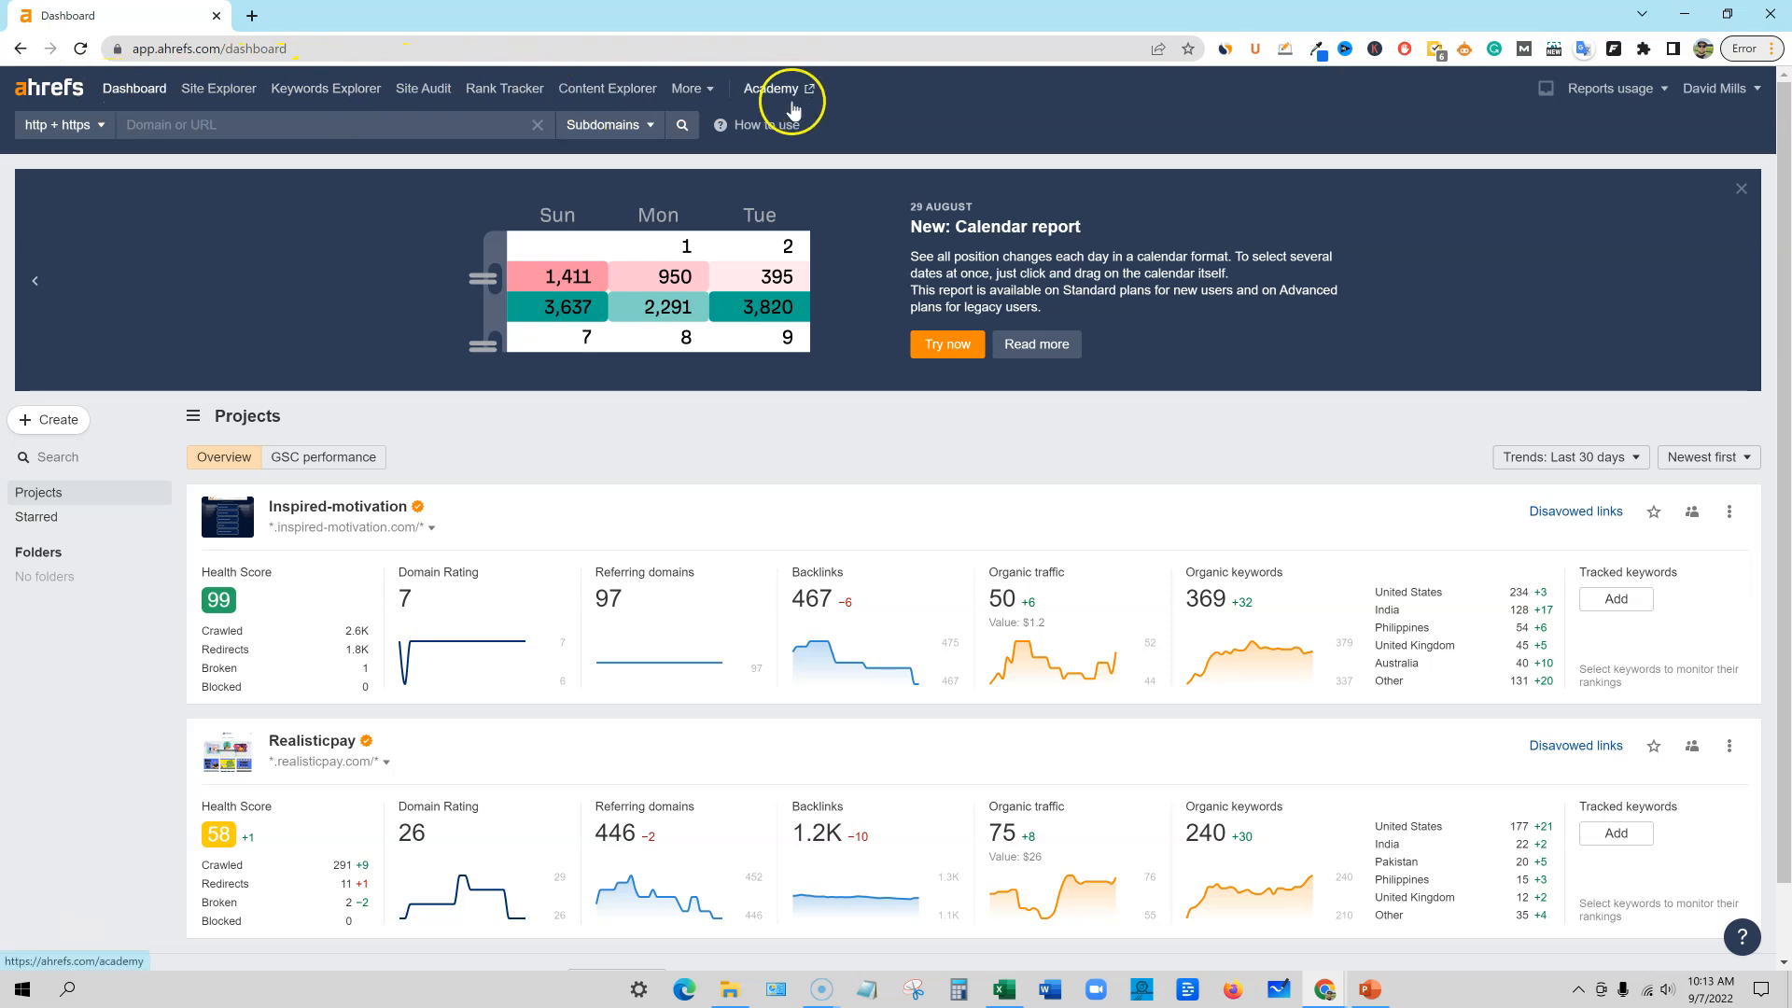
Step: Look over the additional tools in the navigation and open Site Explorer
{"action": "left_click", "coordinate": [697, 101]}
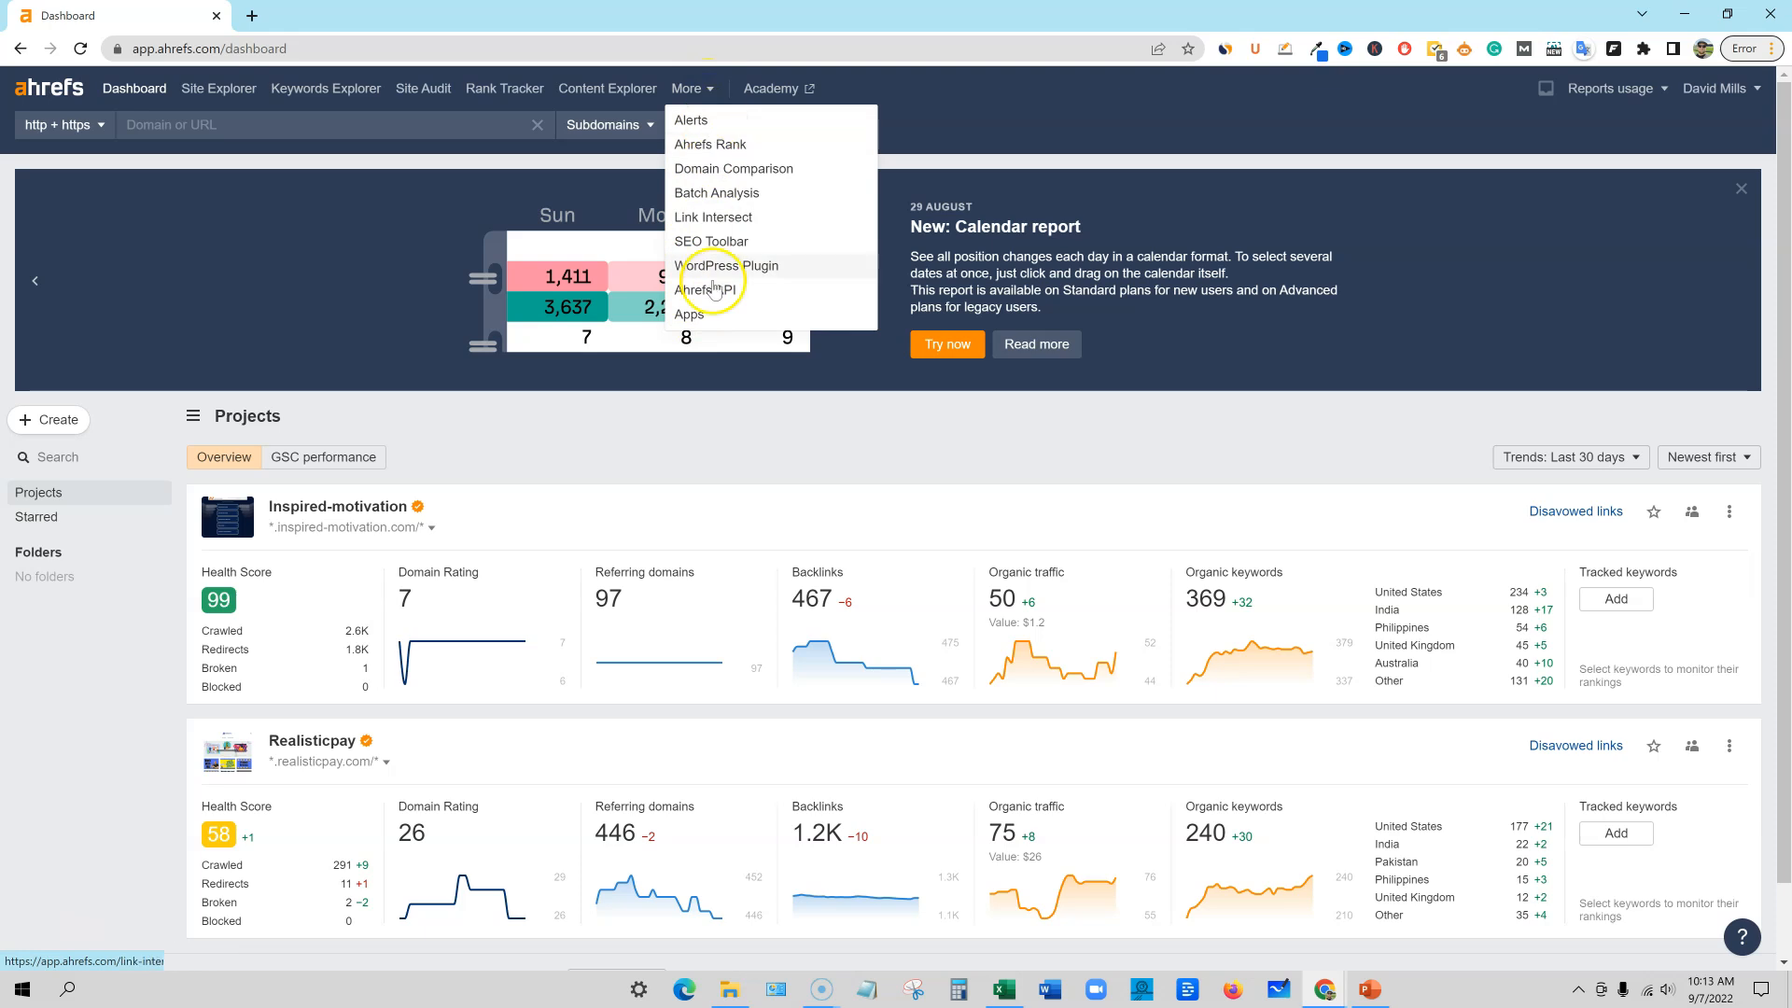
{"action": "left_click", "coordinate": [707, 89]}
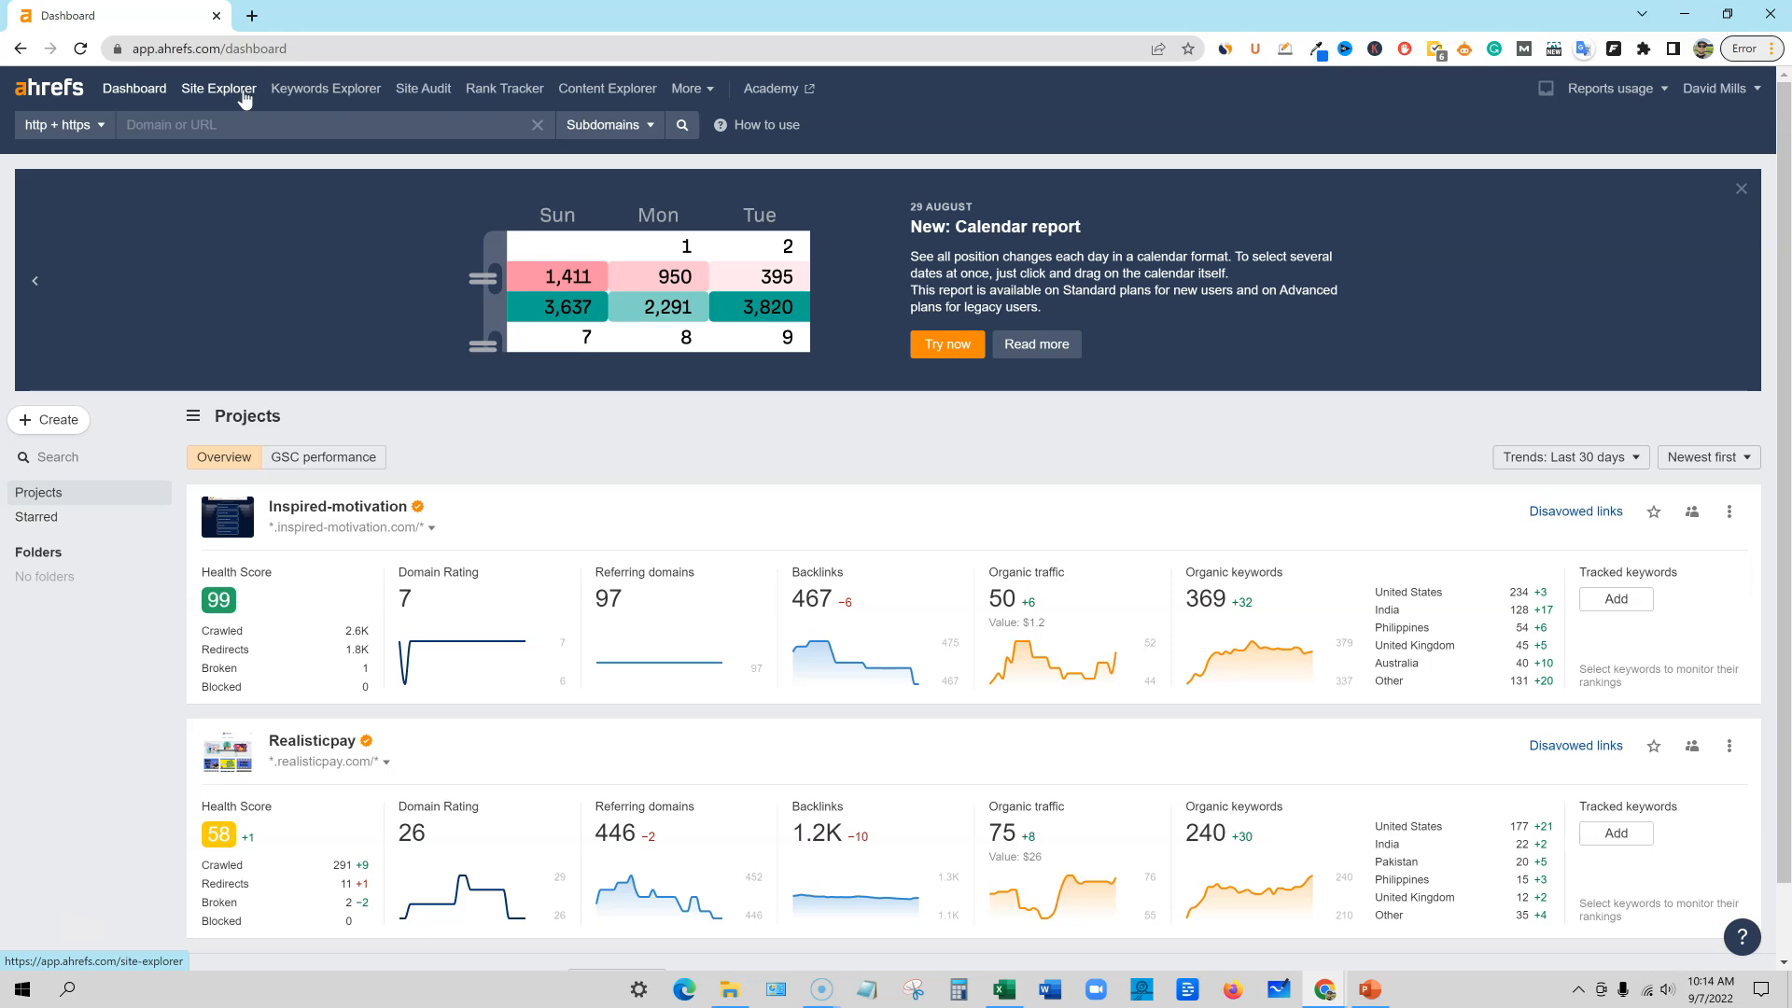
{"action": "left_click", "coordinate": [213, 119]}
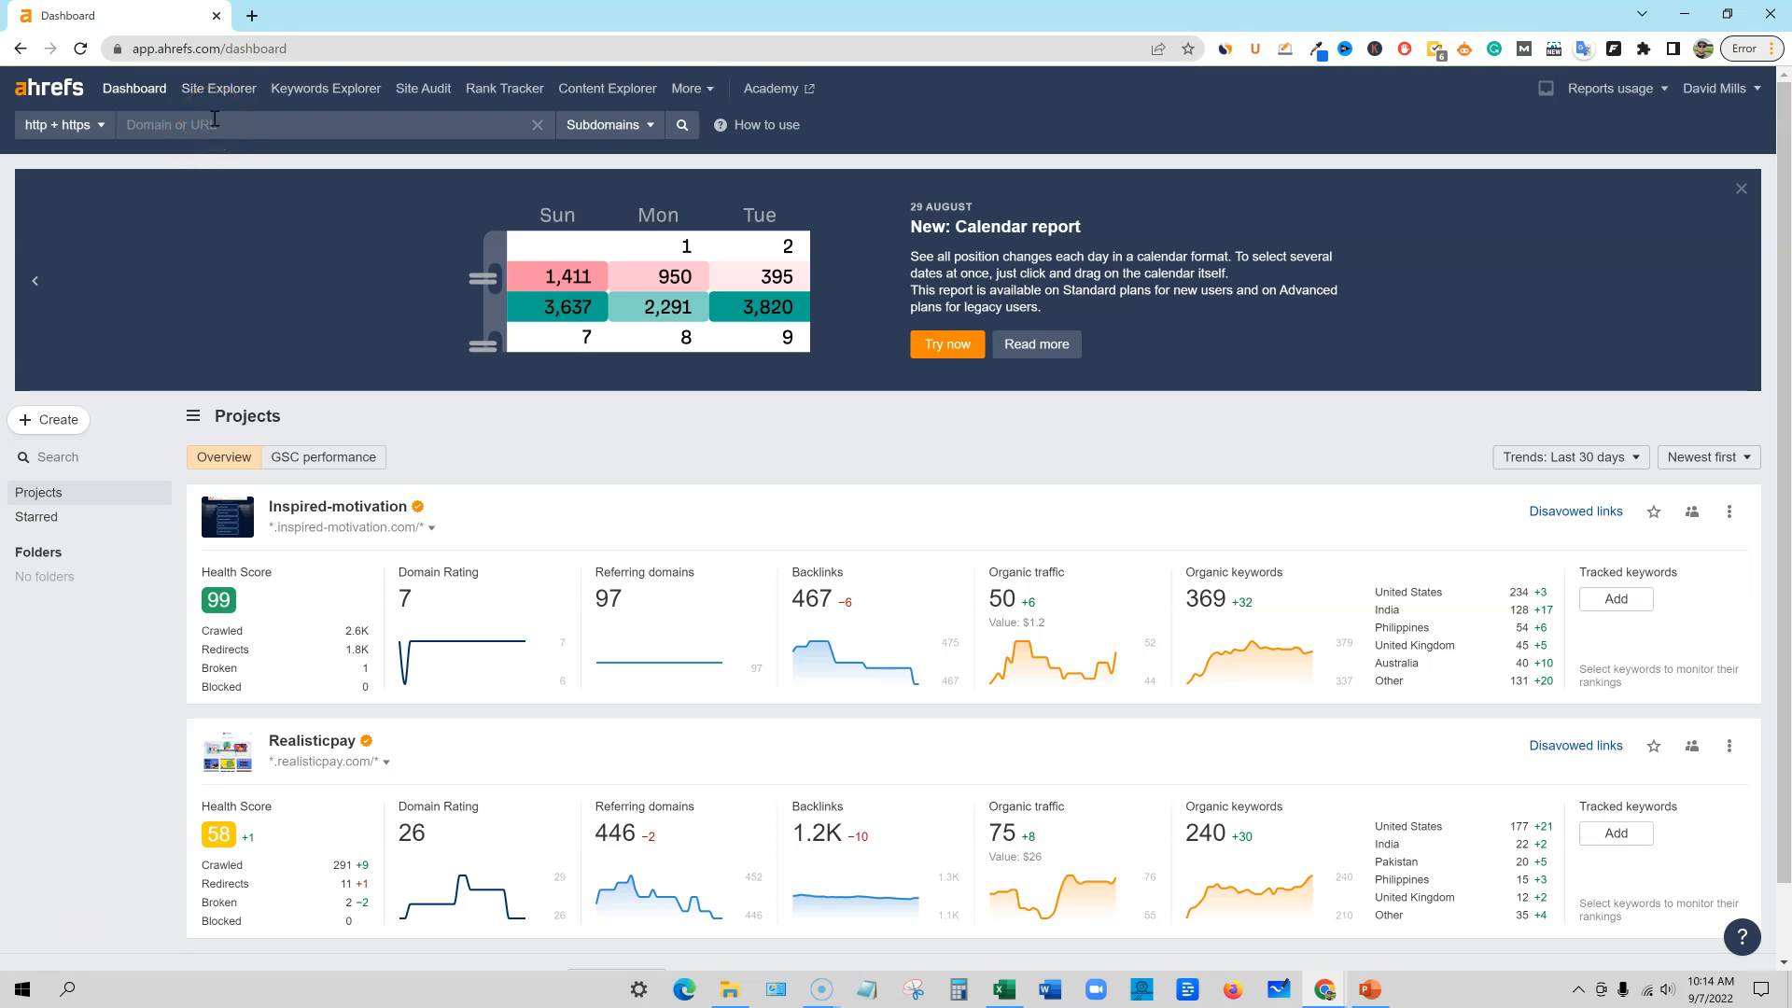
{"action": "left_click", "coordinate": [216, 145]}
{"action": "left_click", "coordinate": [224, 93]}
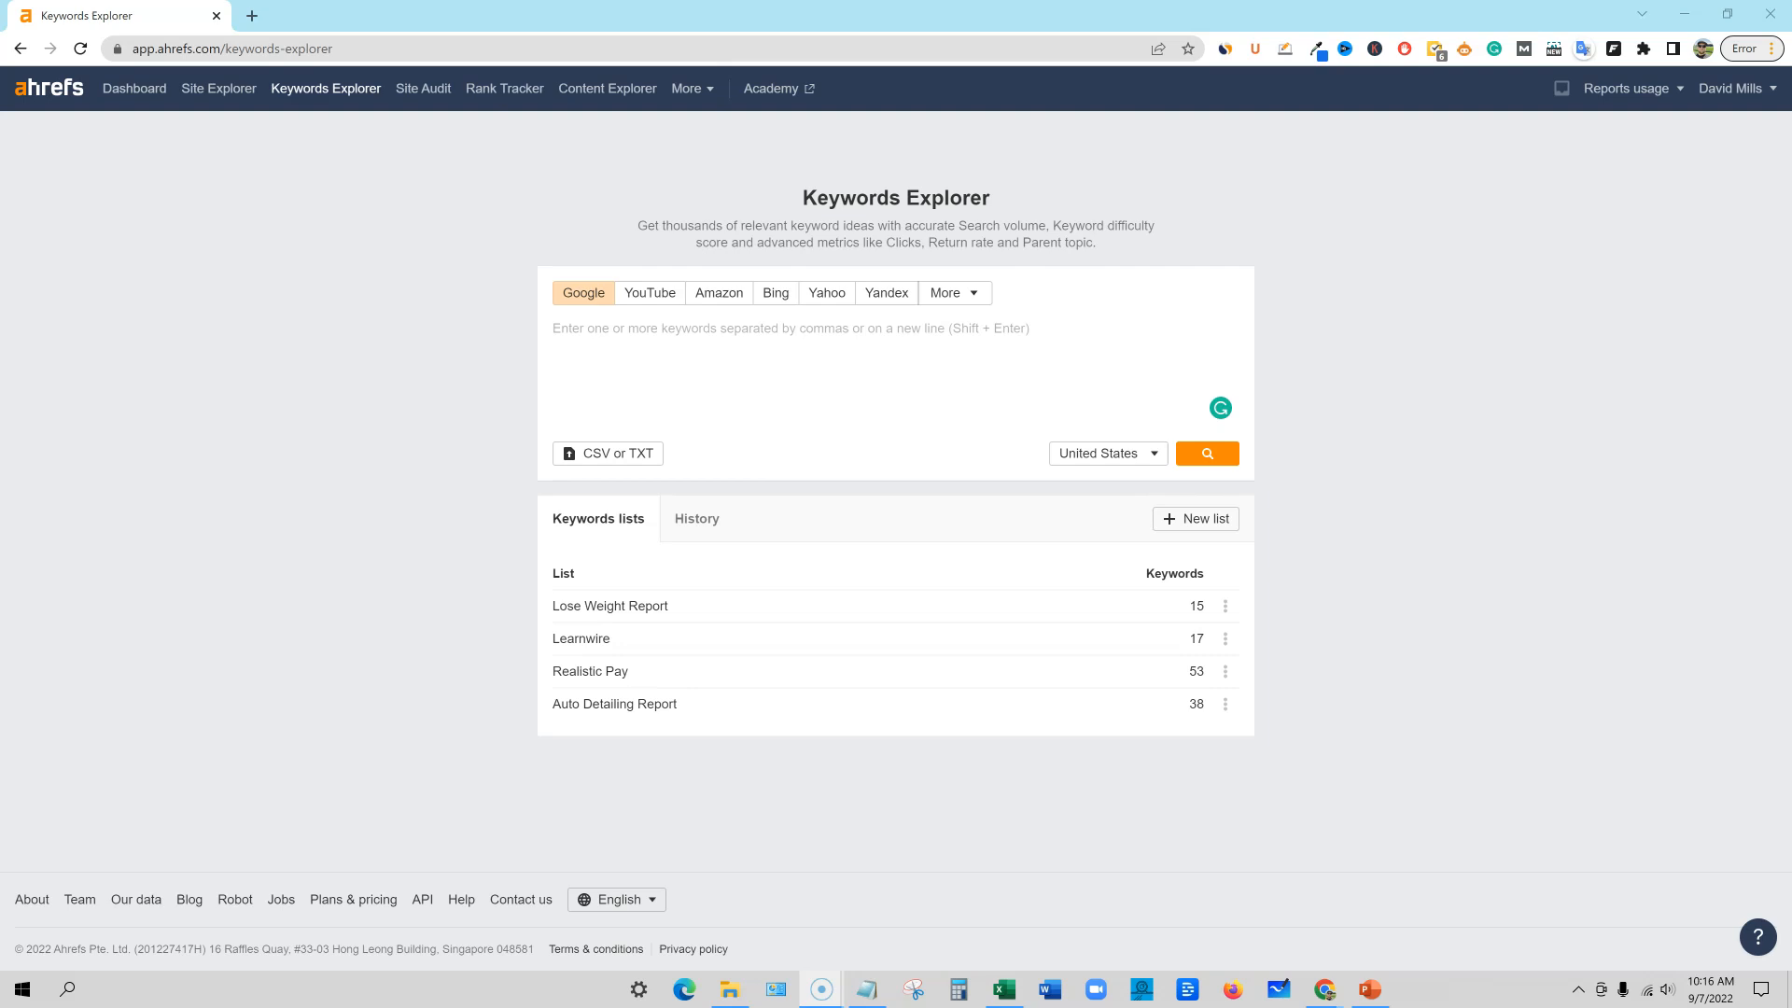
Step: Search Google keywords for "welding" in the United States and look over the keyword's overview report
{"action": "left_click", "coordinate": [660, 357]}
{"action": "type", "text": "welding"}
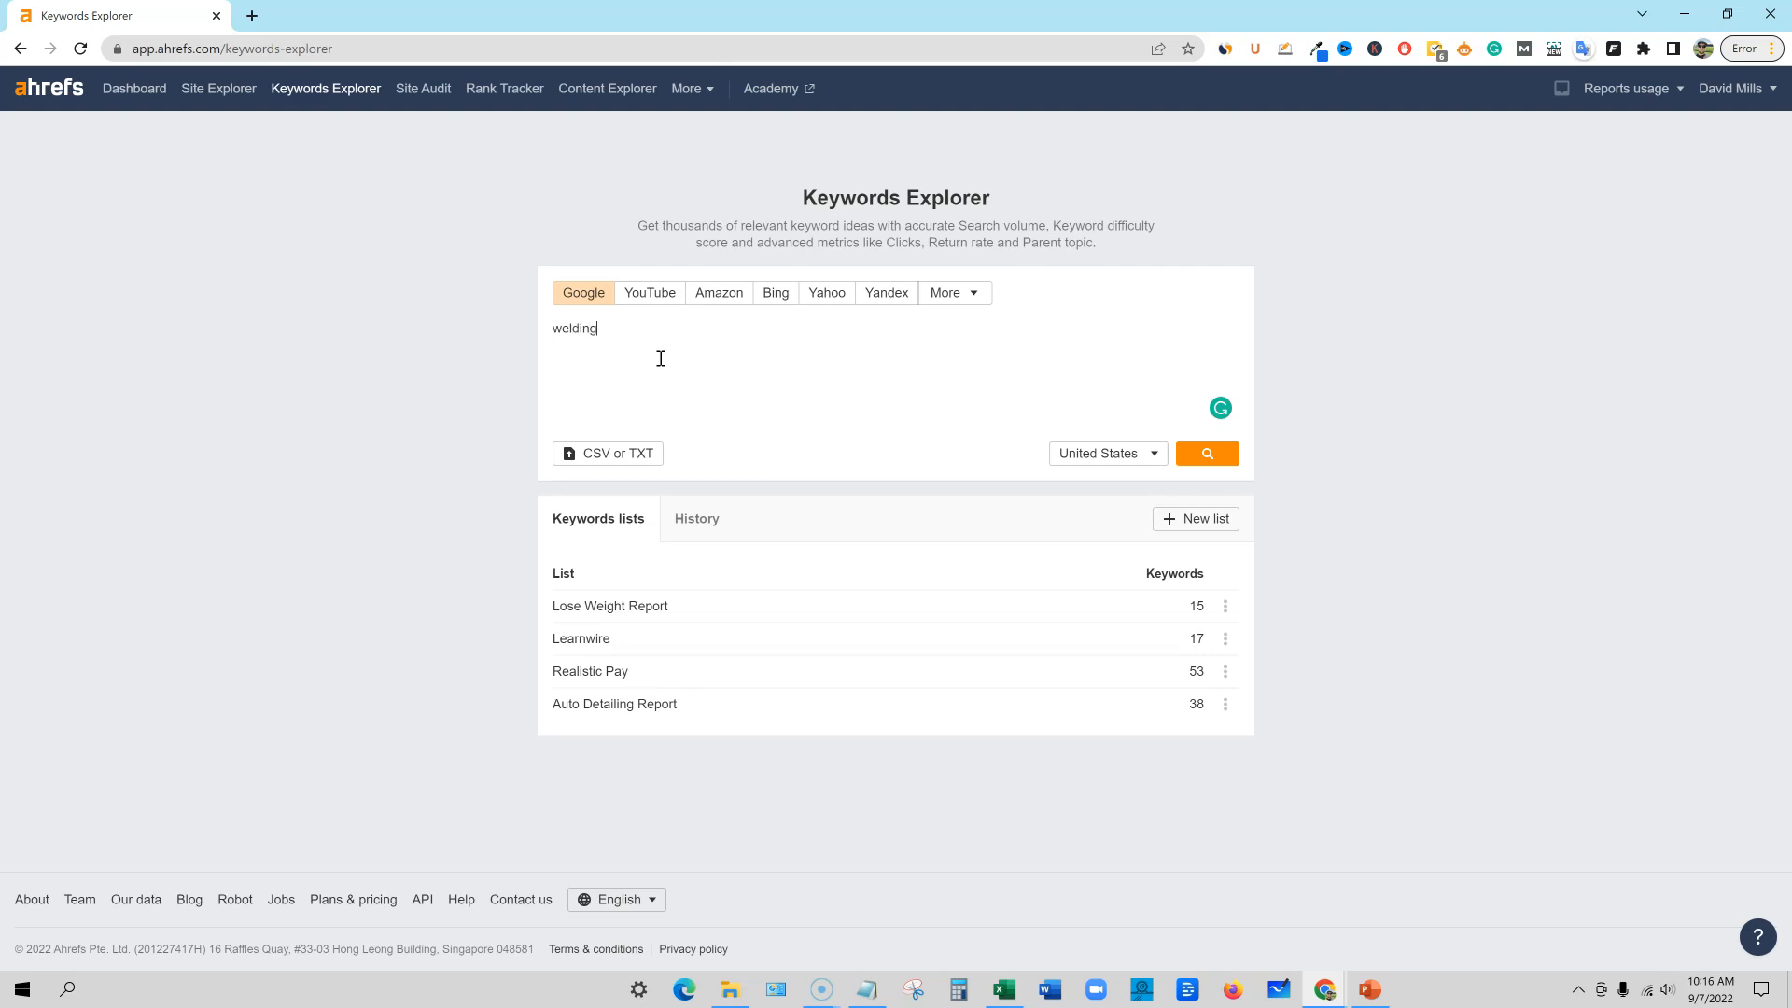
{"action": "left_click", "coordinate": [676, 358]}
{"action": "left_click", "coordinate": [1204, 454]}
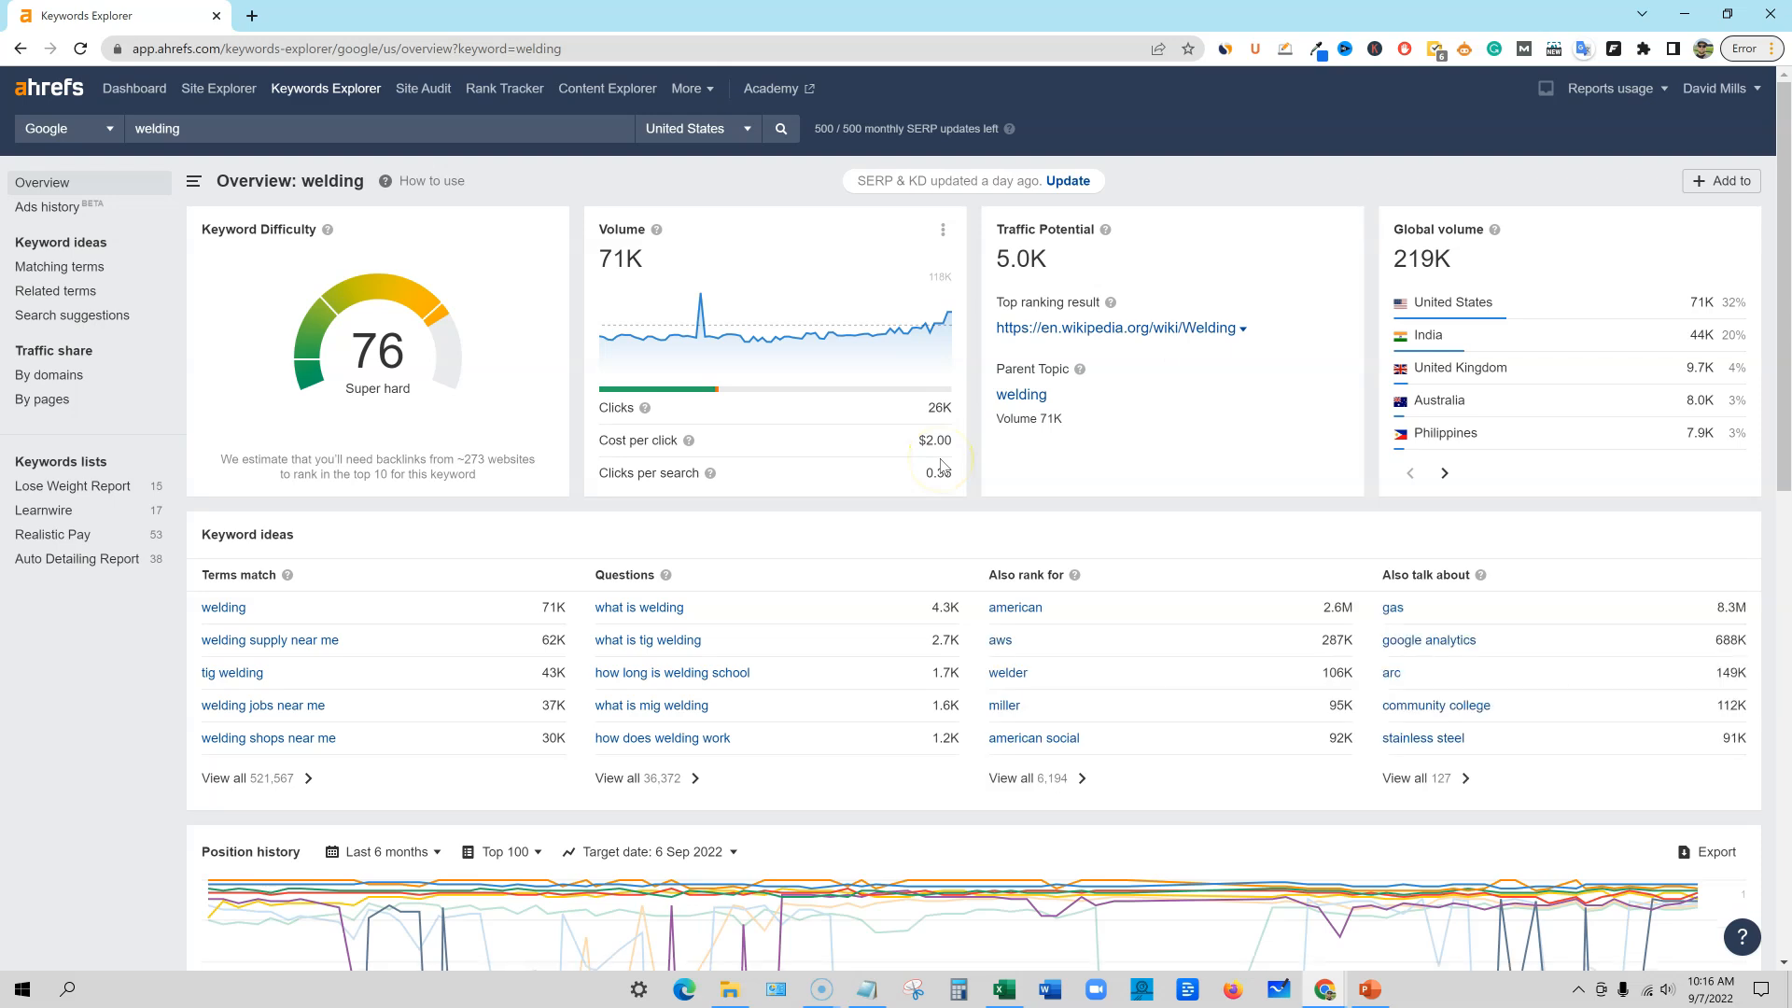
{"action": "scroll", "coordinate": [746, 774], "scroll_direction": "down", "scroll_amount": 3}
{"action": "scroll", "coordinate": [653, 737], "scroll_direction": "up", "scroll_amount": 3}
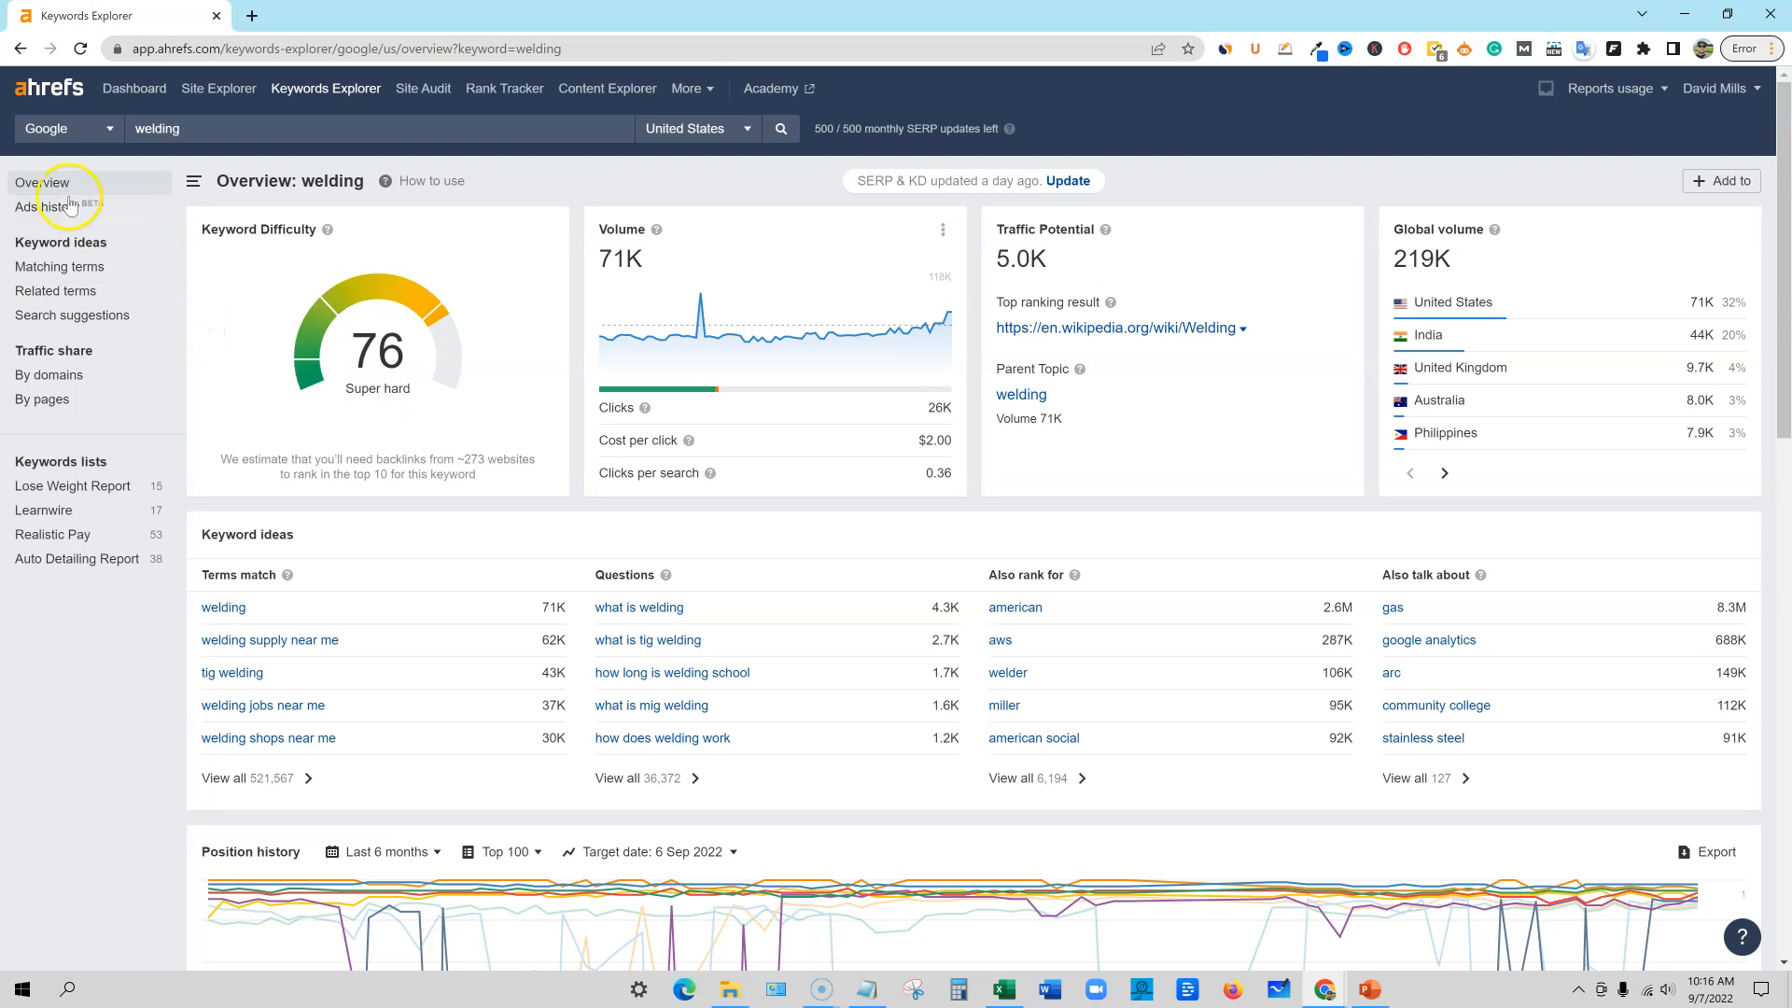
Step: Look through the search suggestions and related terms for welding and open its matching terms report
{"action": "left_click", "coordinate": [90, 316]}
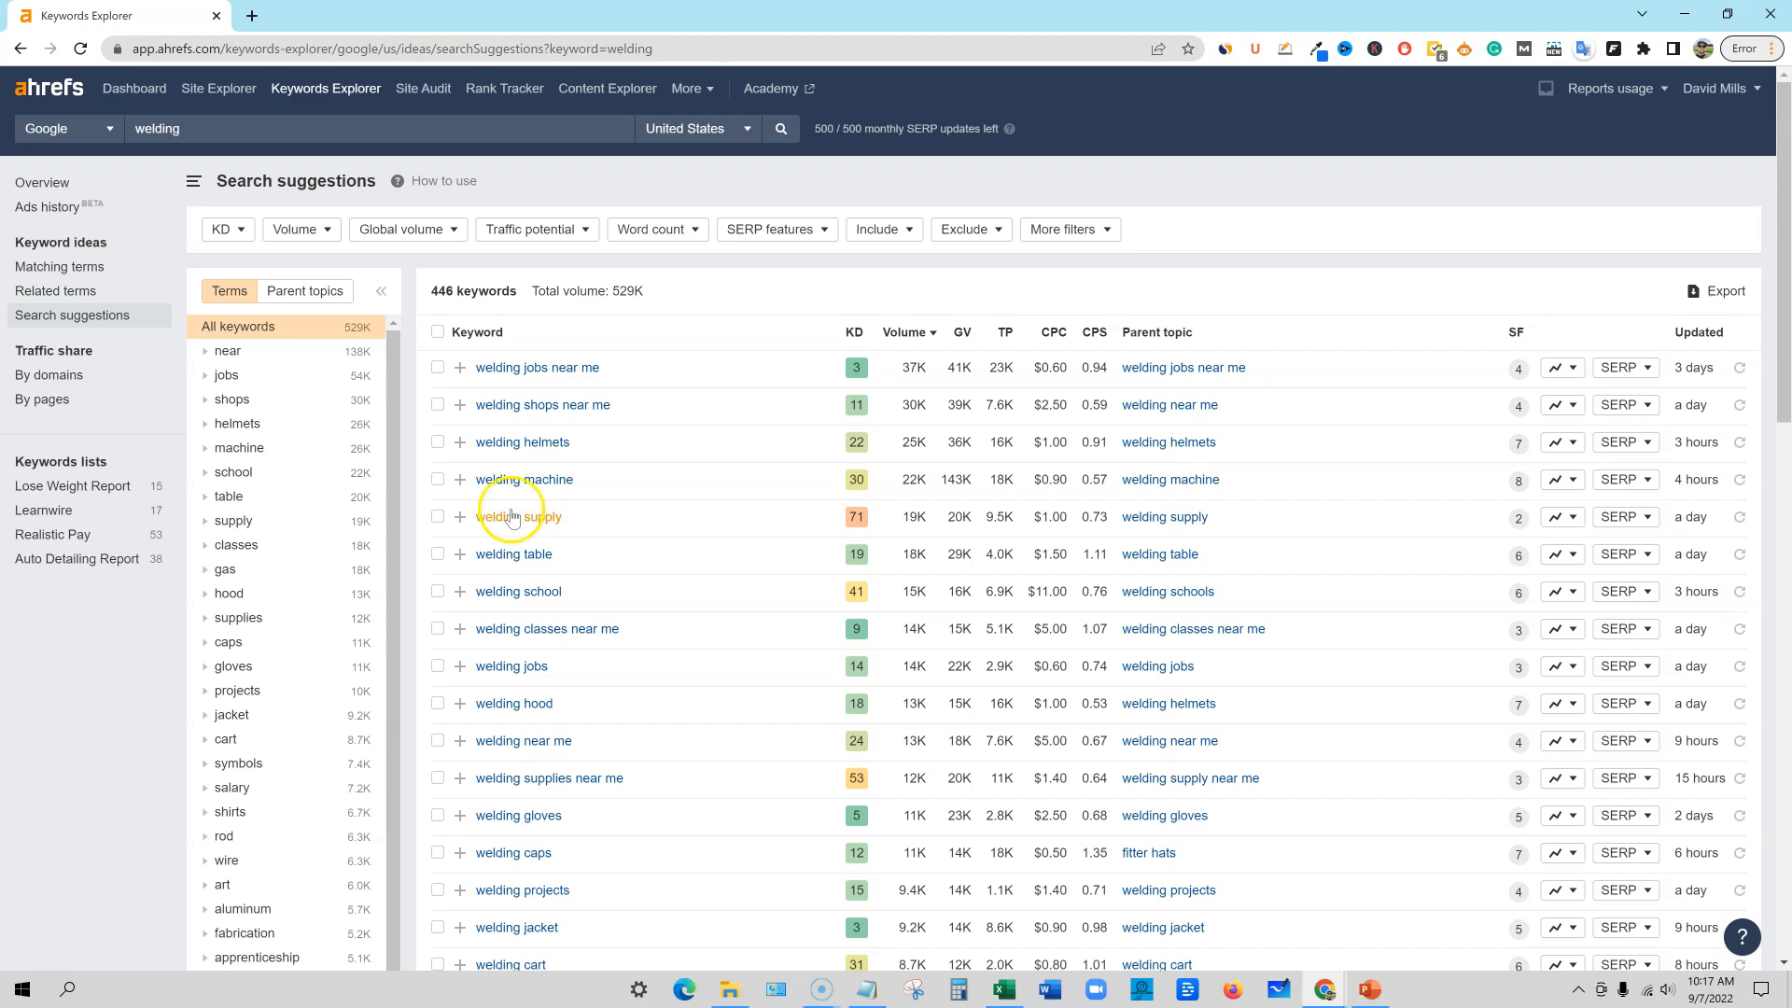
{"action": "left_click", "coordinate": [28, 293]}
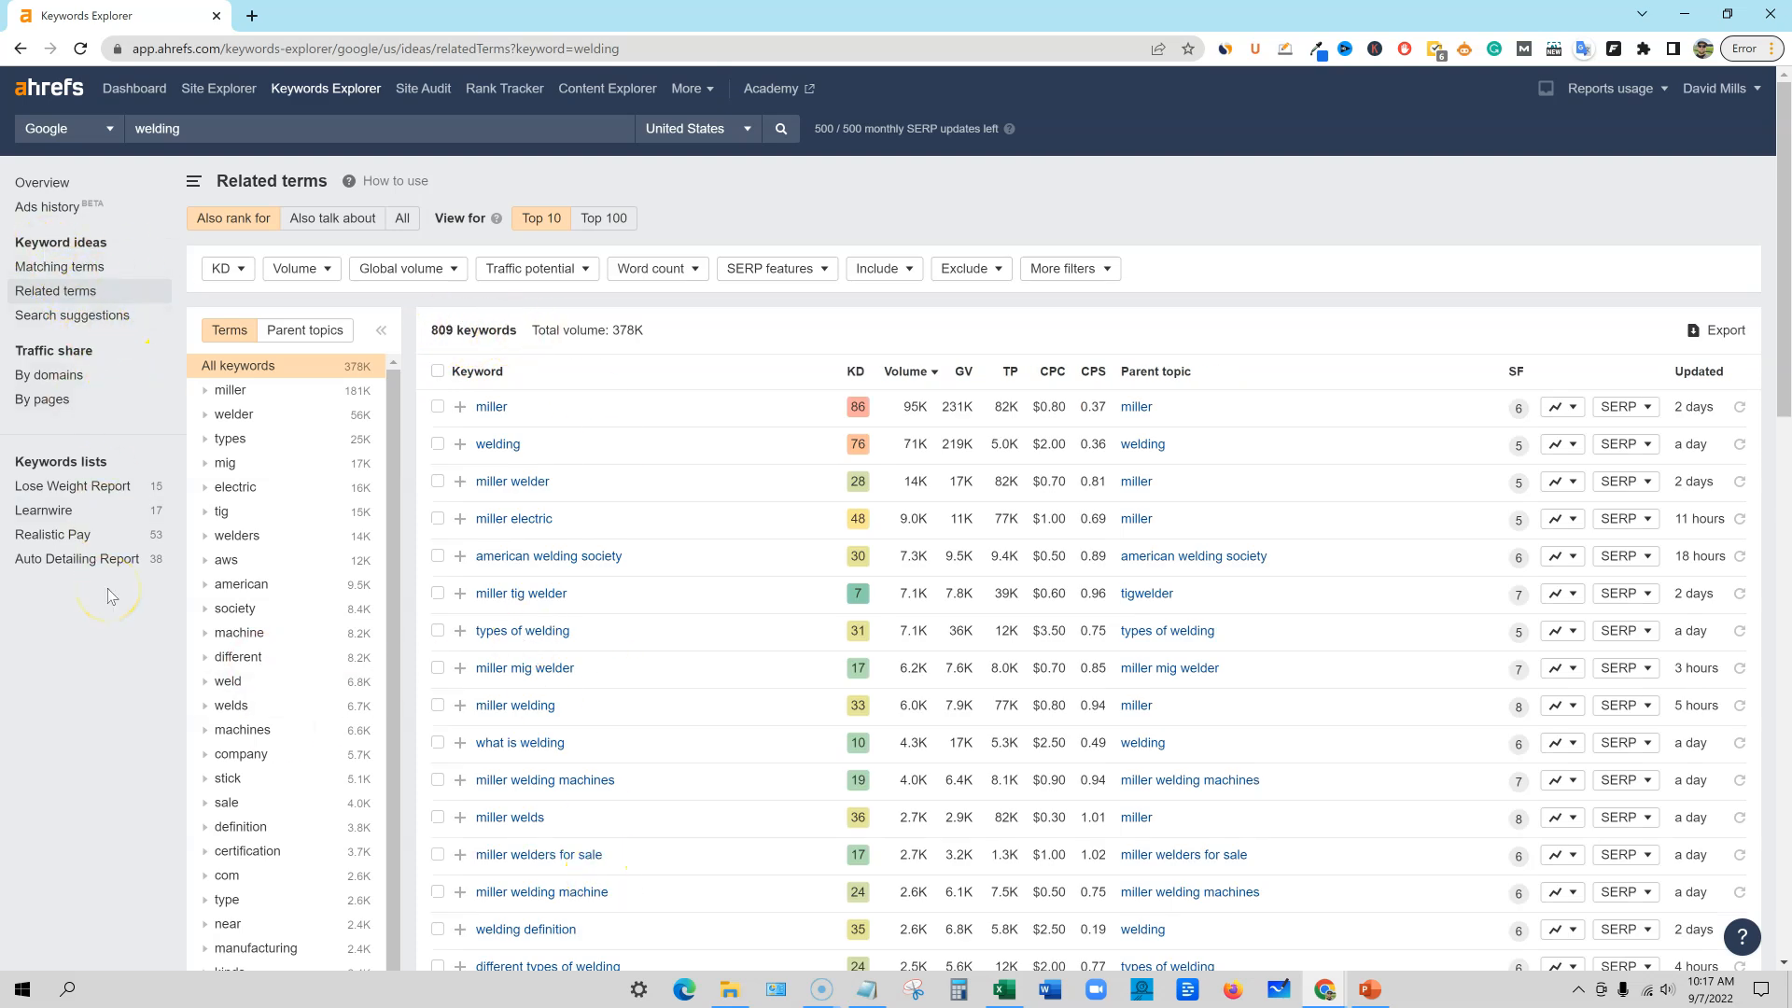
{"action": "left_click", "coordinate": [90, 270]}
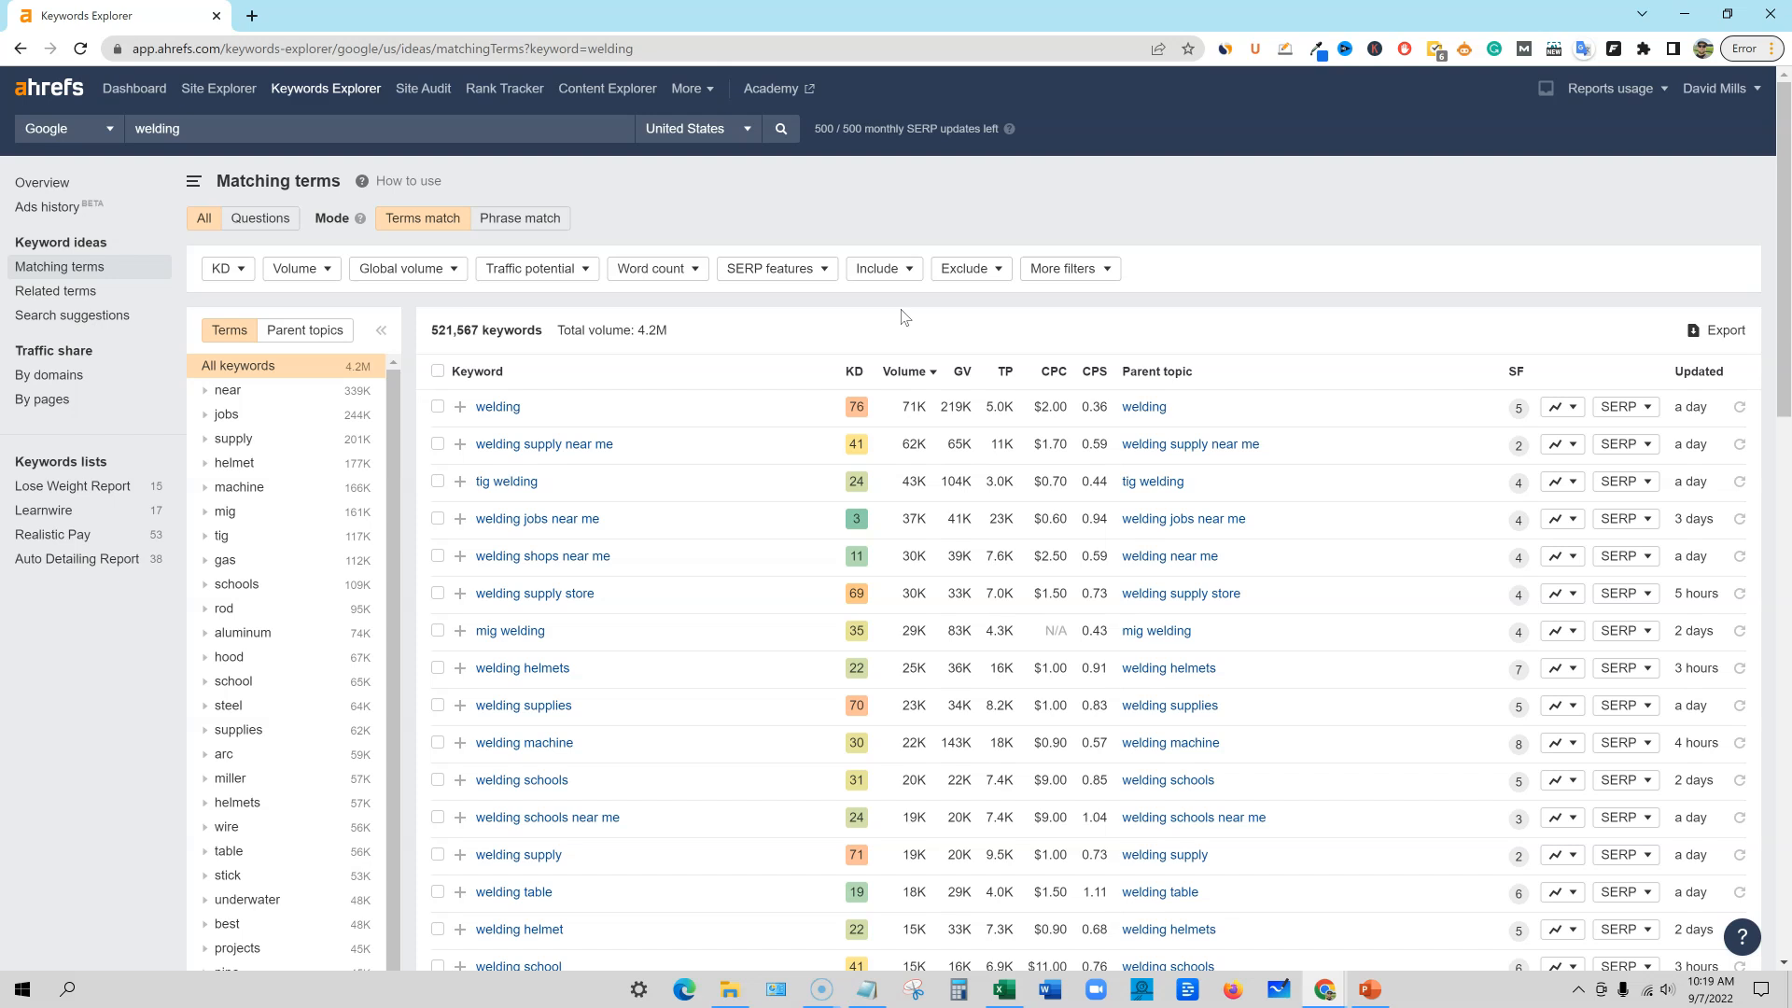
Step: Highlight the total keyword count above the matching terms list
{"action": "left_click", "coordinate": [149, 133]}
{"action": "left_click_drag", "start_coordinate": [429, 330], "coordinate": [545, 336]}
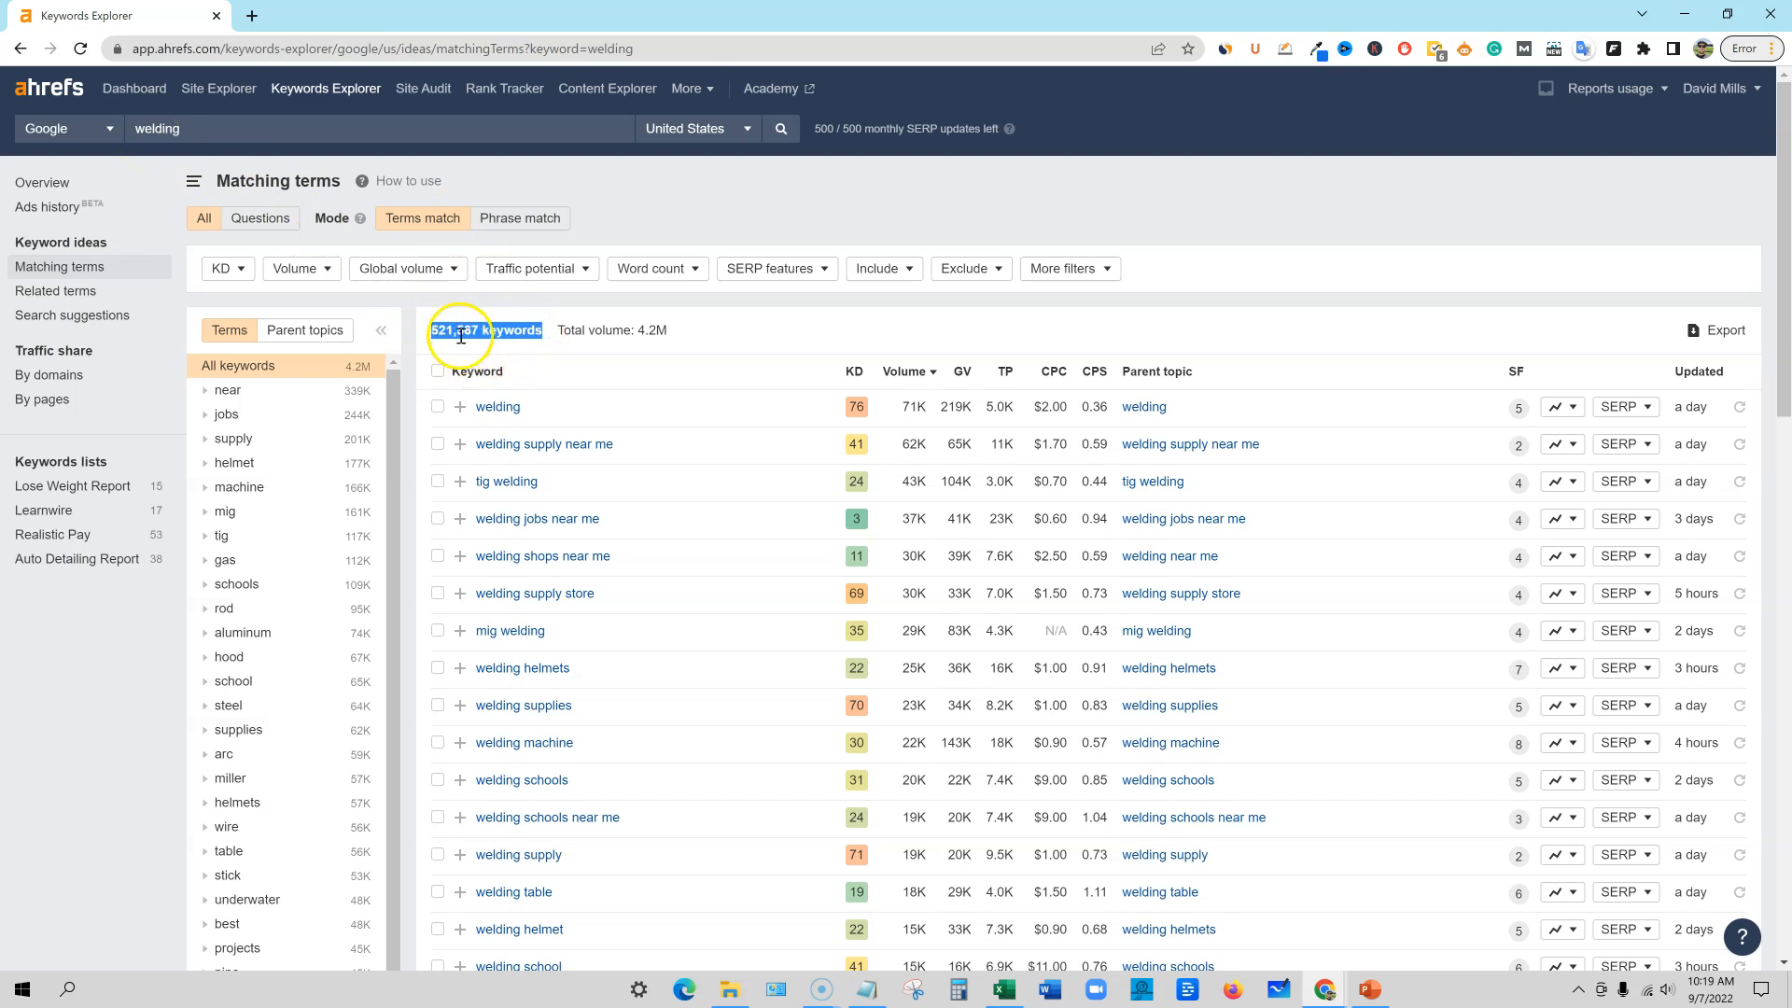
{"action": "left_click", "coordinate": [685, 198]}
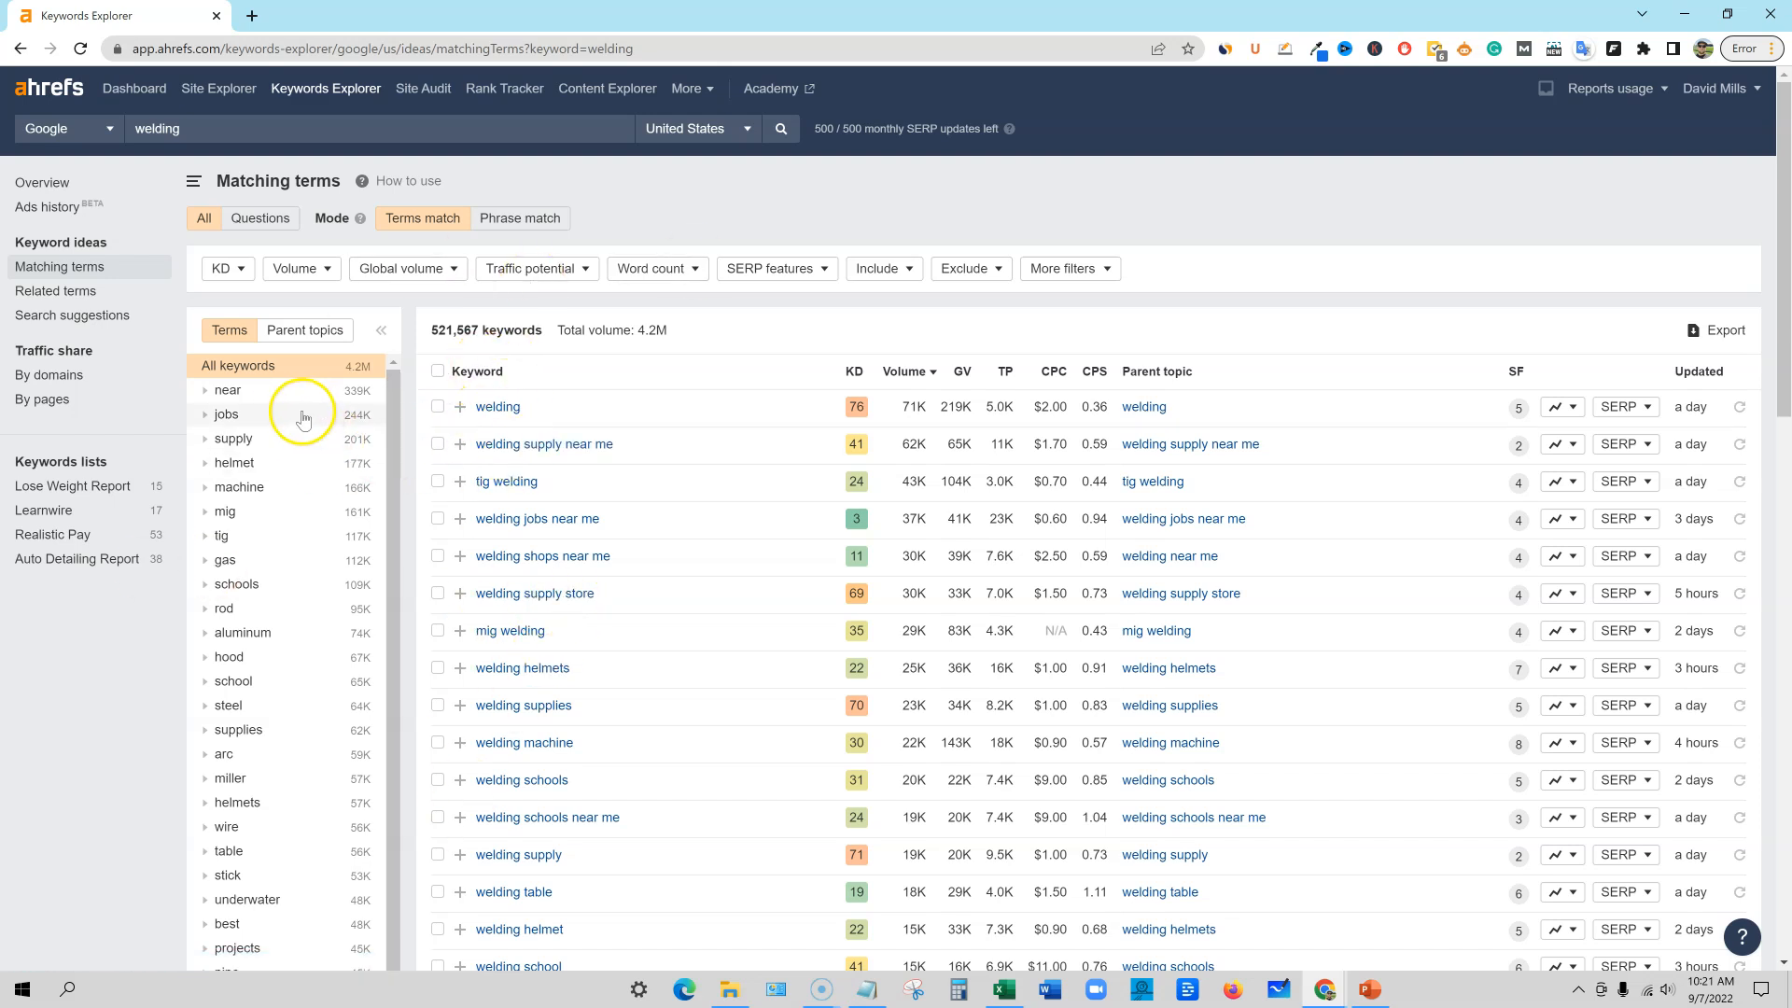
Step: Group the matching terms by parent topic, examine the keywords under plastic welding, and return to grouping by terms
{"action": "left_click", "coordinate": [313, 338]}
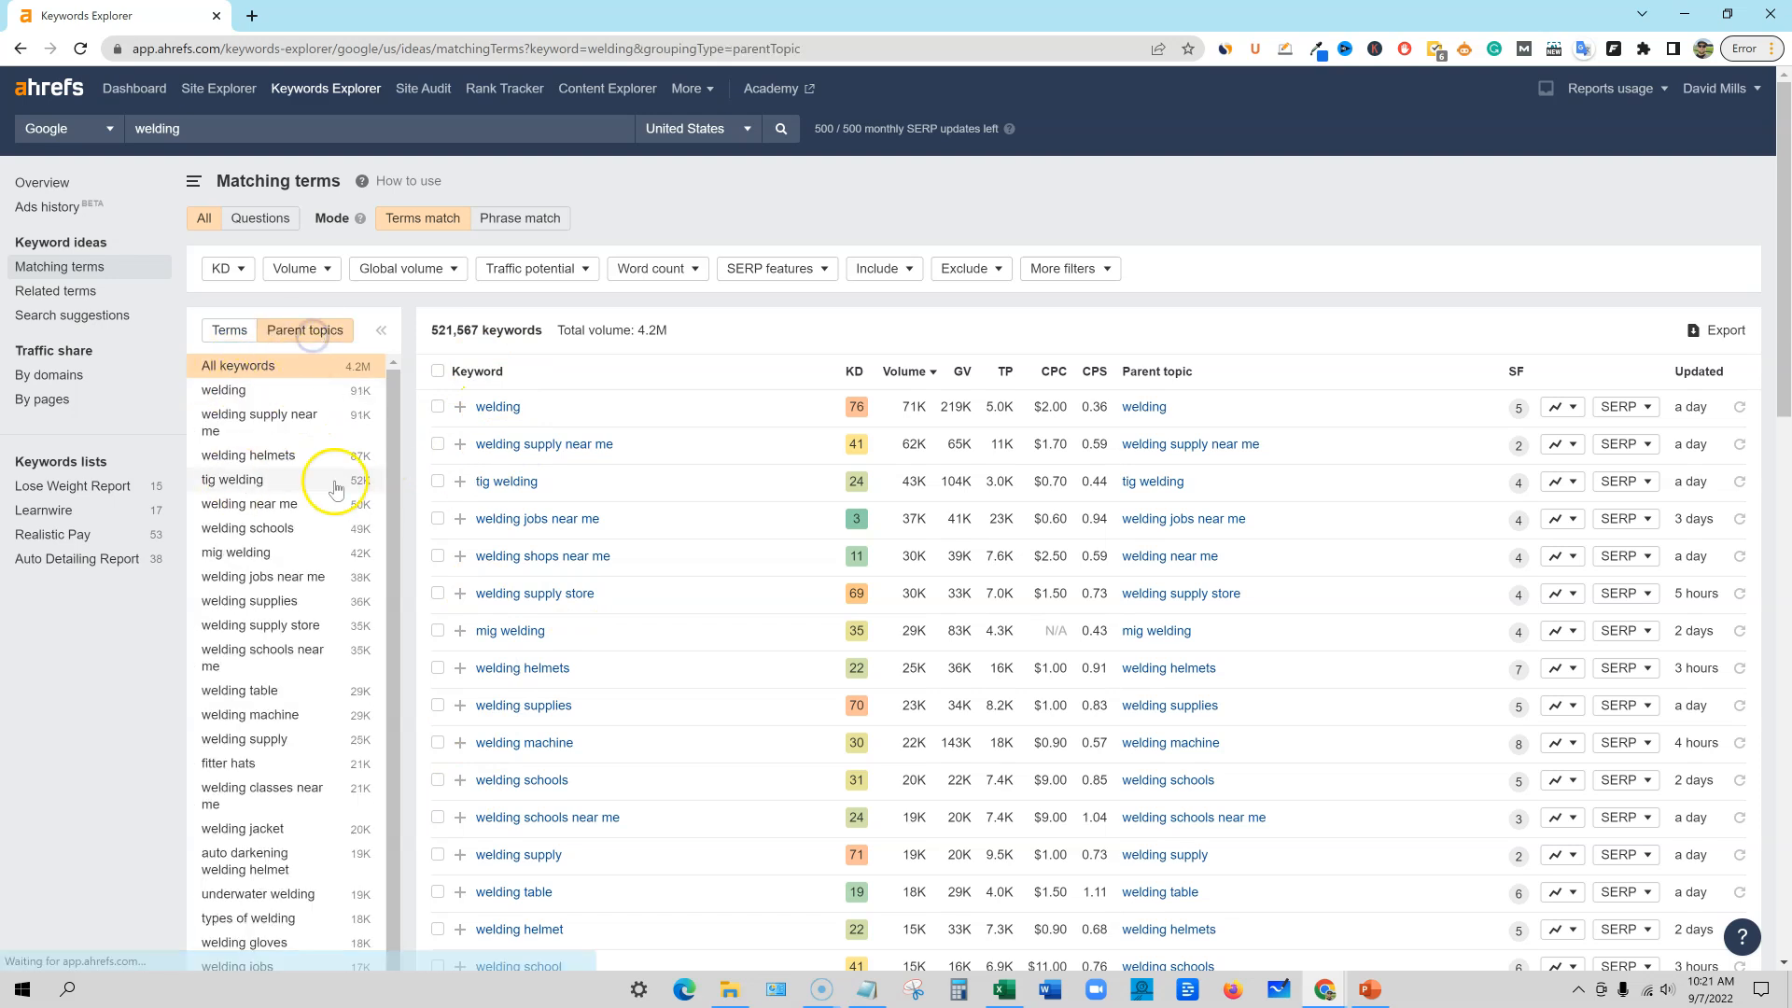
{"action": "scroll", "coordinate": [295, 821], "scroll_direction": "down", "scroll_amount": 6}
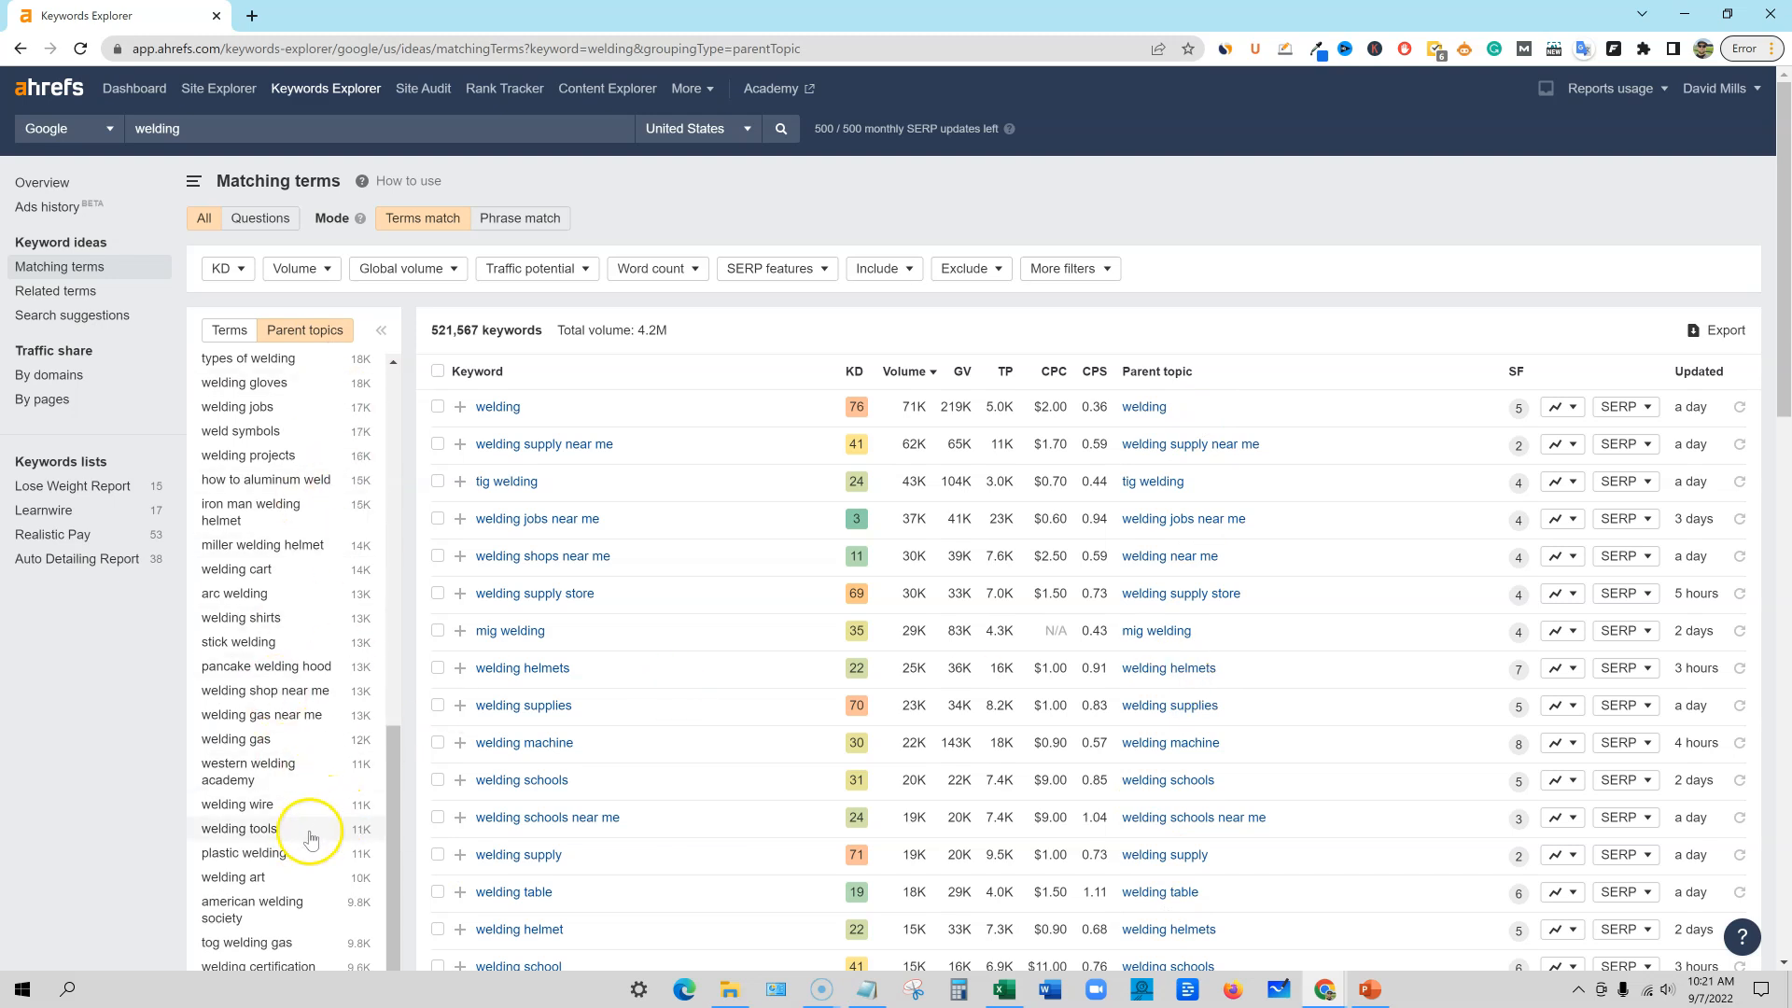
{"action": "left_click", "coordinate": [268, 854]}
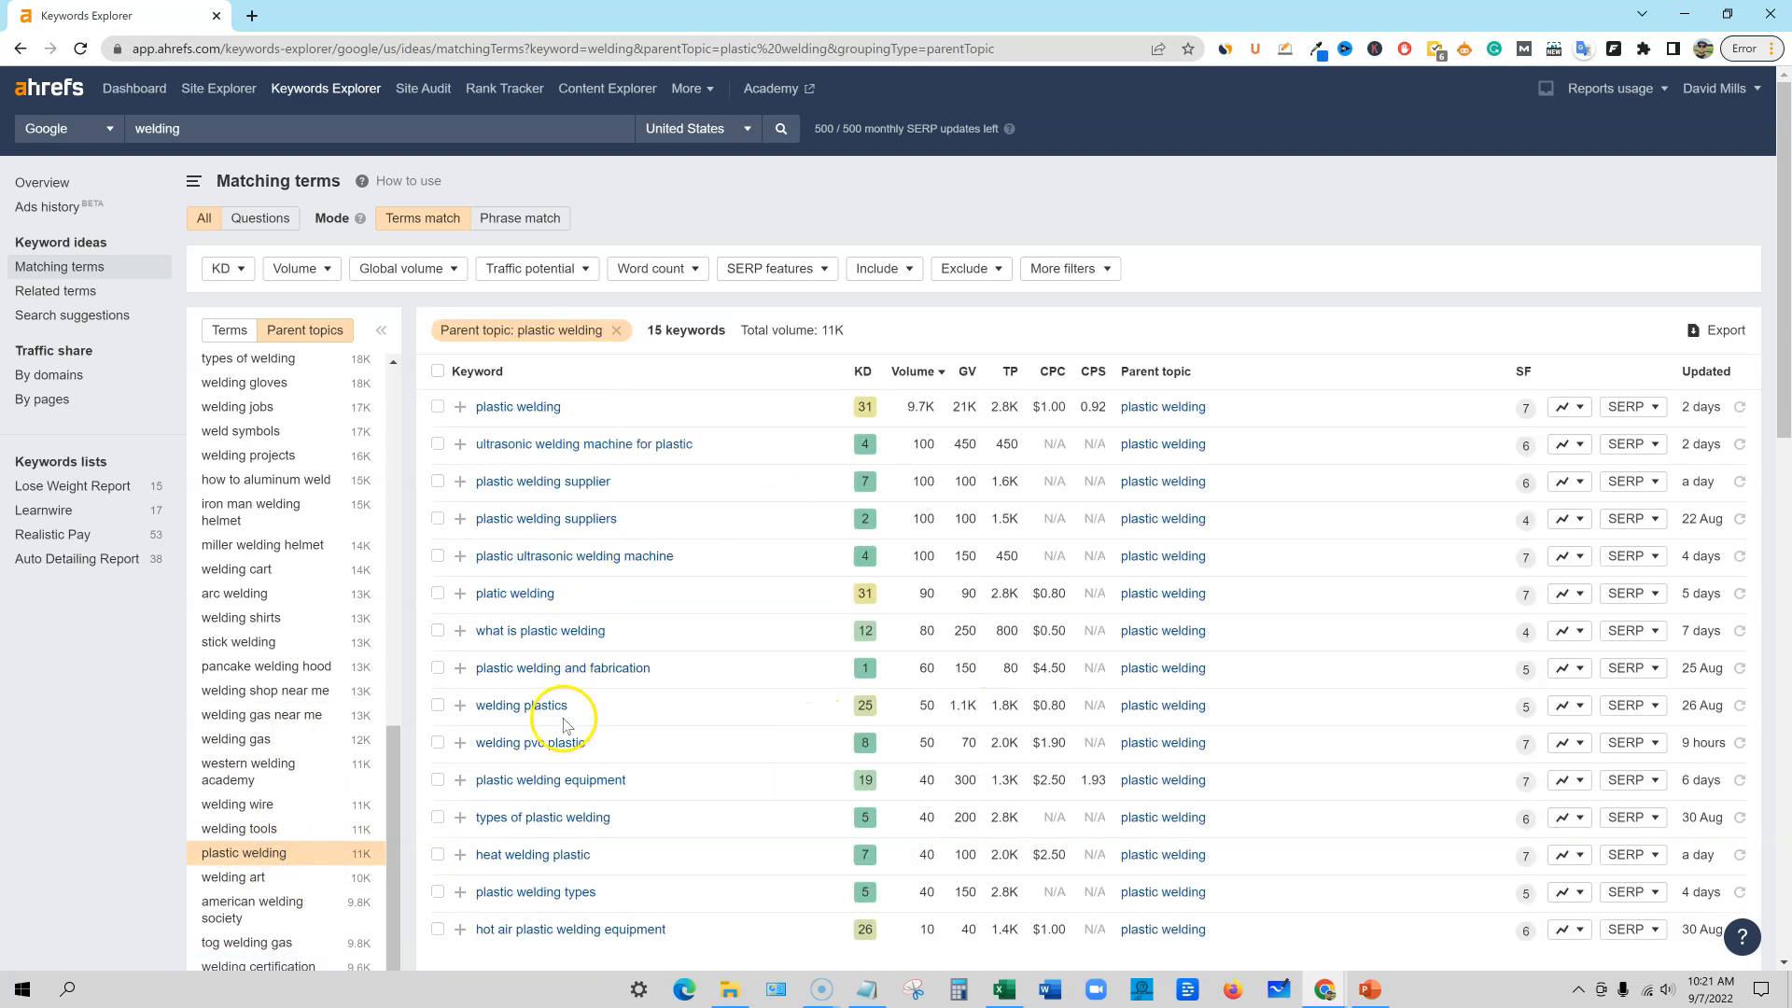
{"action": "scroll", "coordinate": [564, 728], "scroll_direction": "down", "scroll_amount": 3}
{"action": "scroll", "coordinate": [574, 686], "scroll_direction": "up", "scroll_amount": 3}
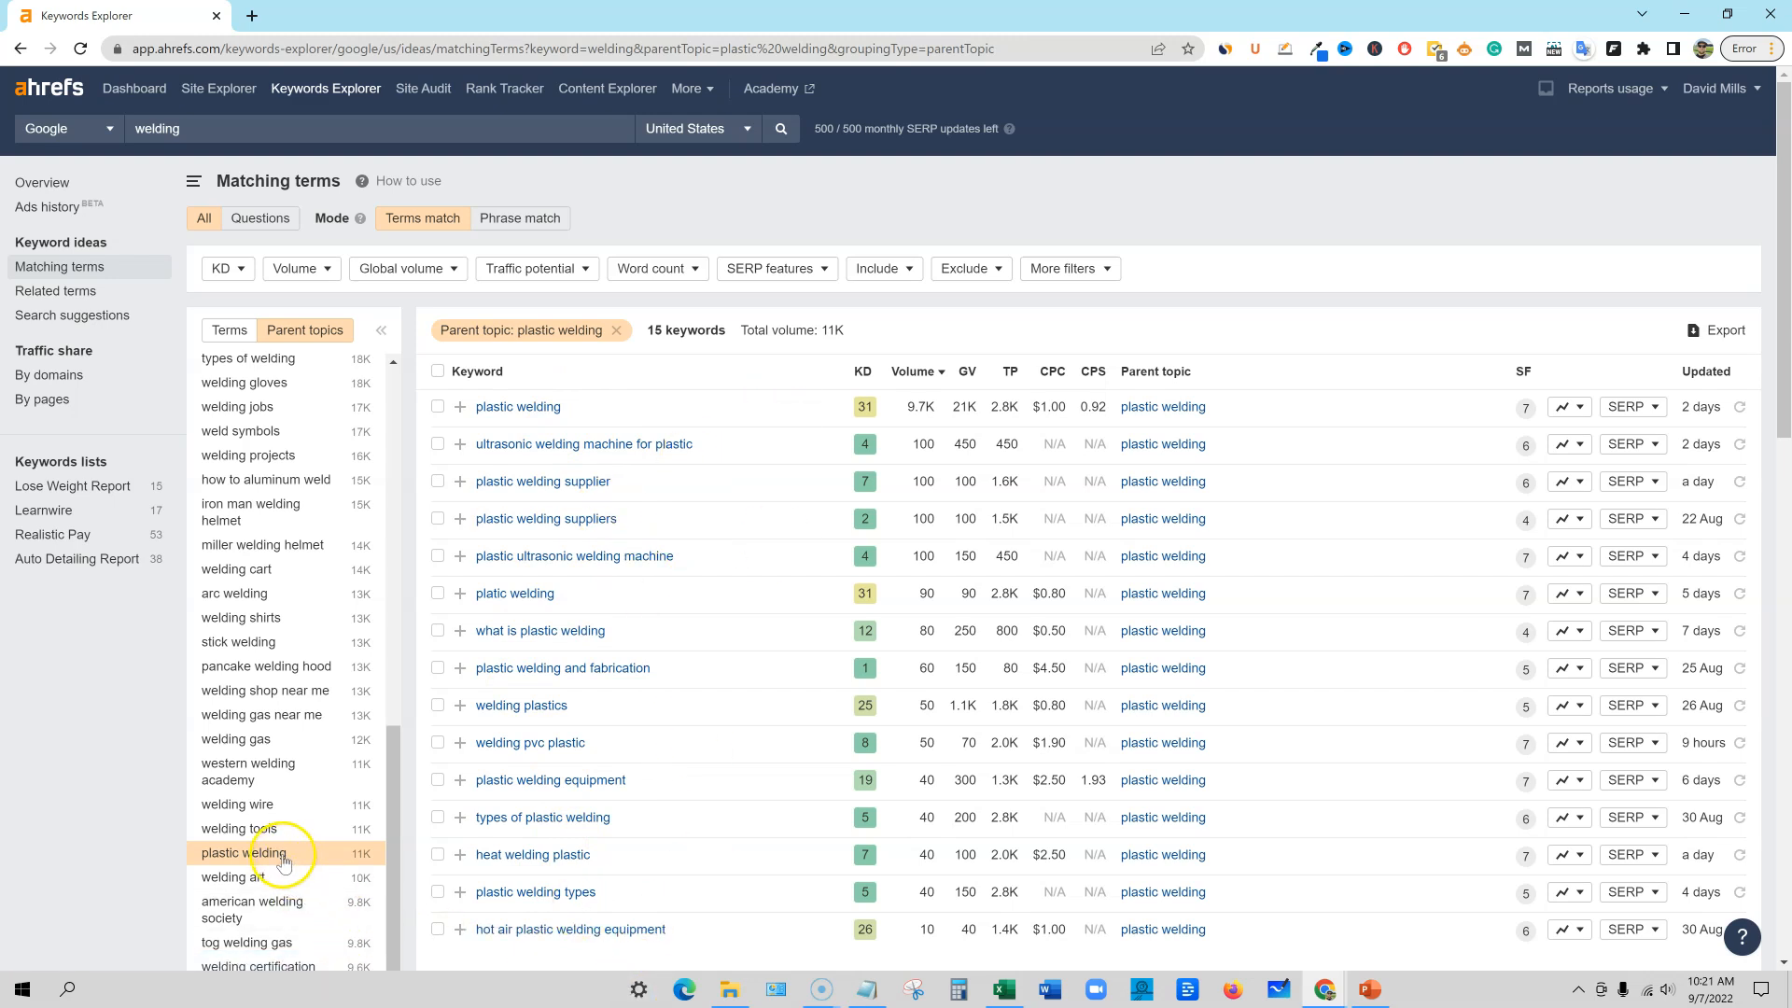
{"action": "scroll", "coordinate": [290, 866], "scroll_direction": "down", "scroll_amount": 3}
{"action": "scroll", "coordinate": [283, 858], "scroll_direction": "up", "scroll_amount": 10}
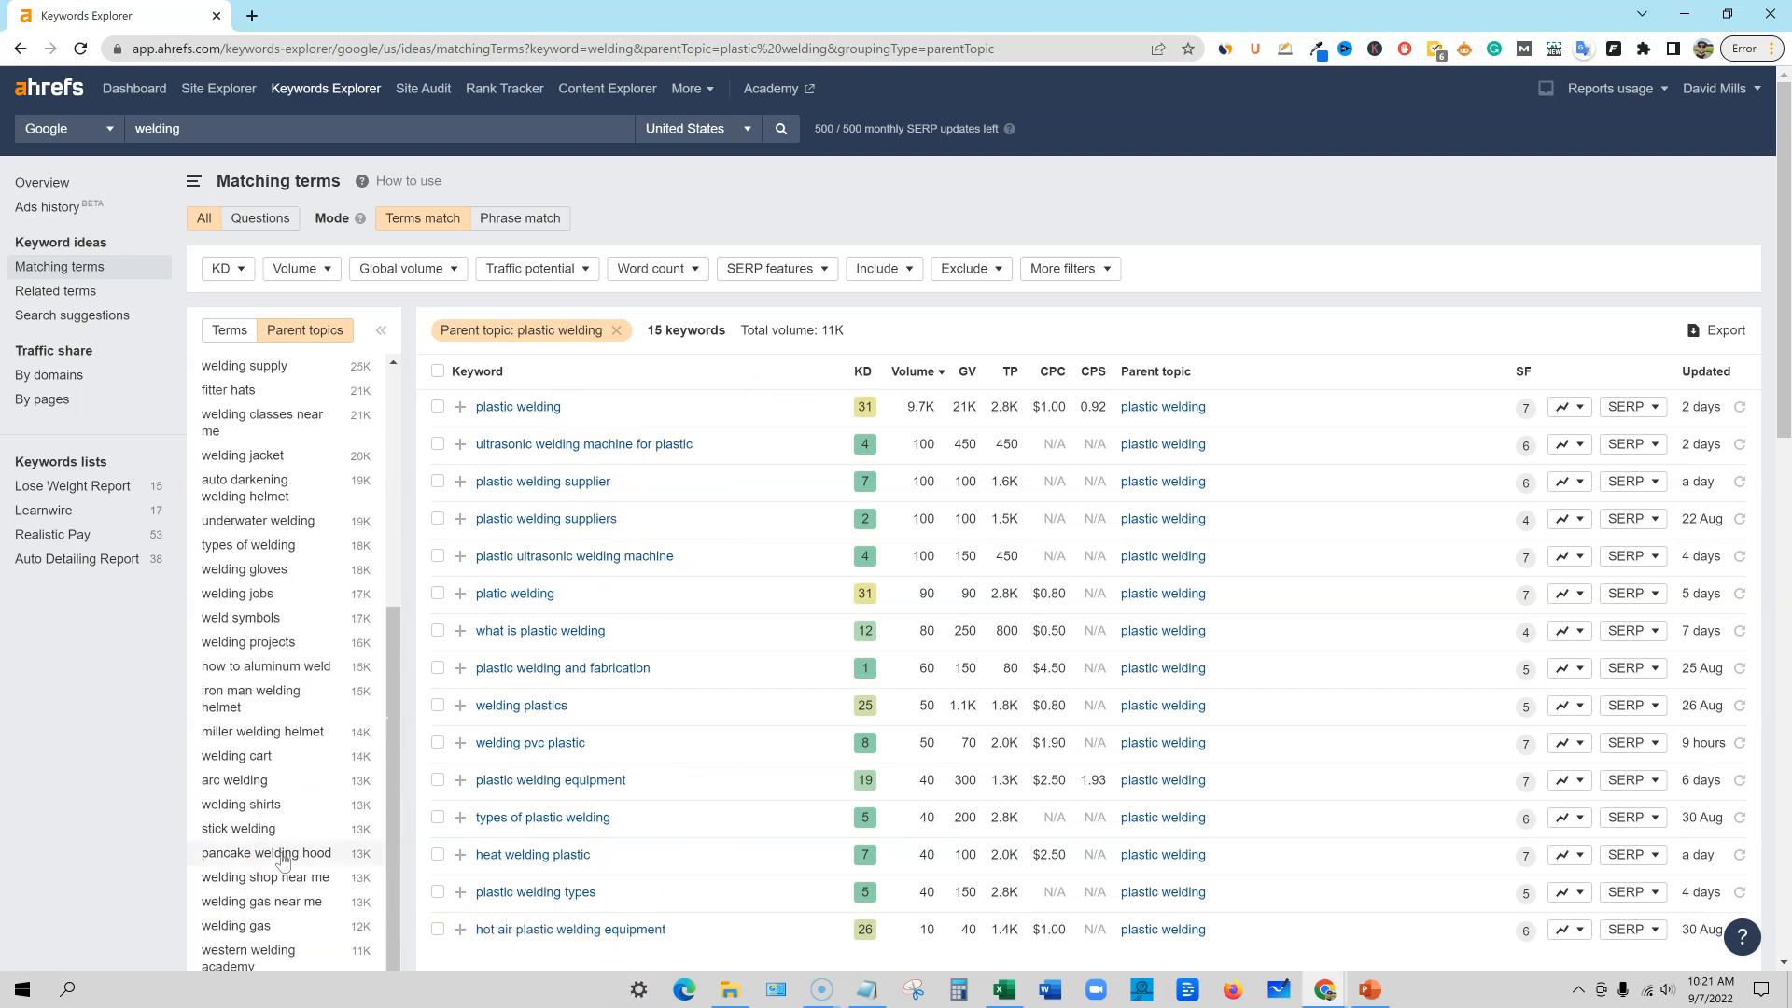
{"action": "left_click", "coordinate": [230, 331]}
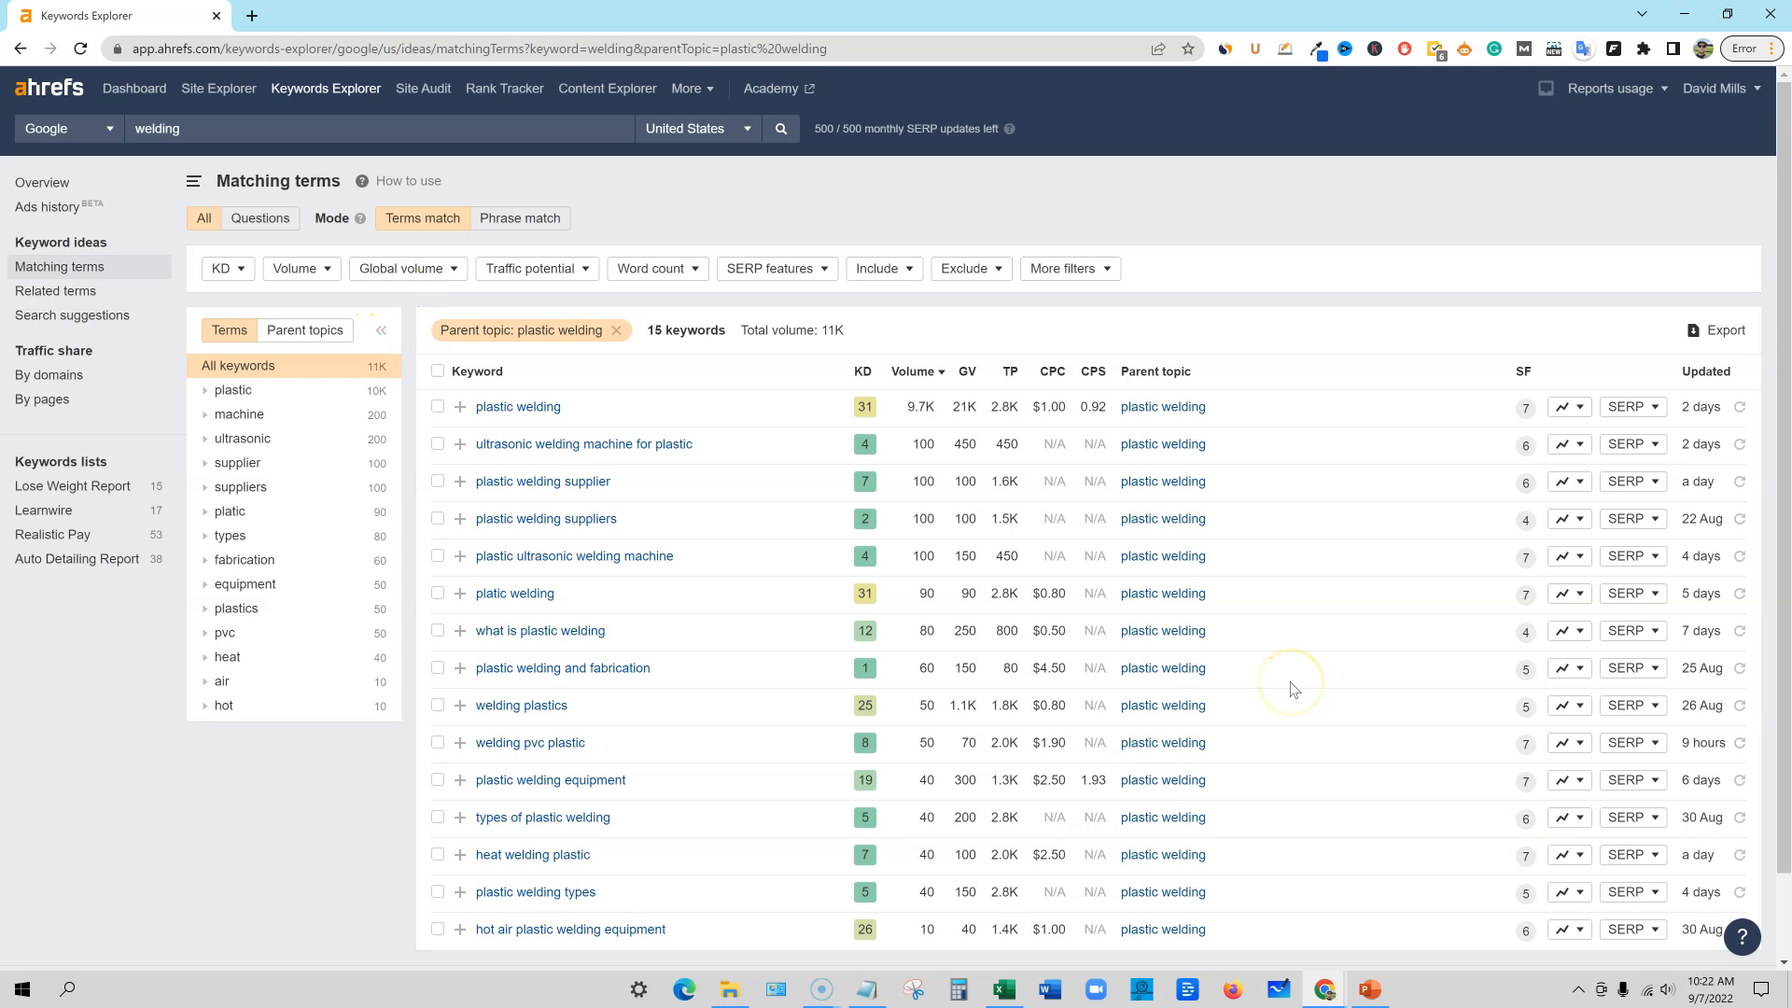
Step: Exclude keywords containing "near" from the welding matching terms and clear the plastic welding parent topic filter
{"action": "left_click", "coordinate": [1001, 269]}
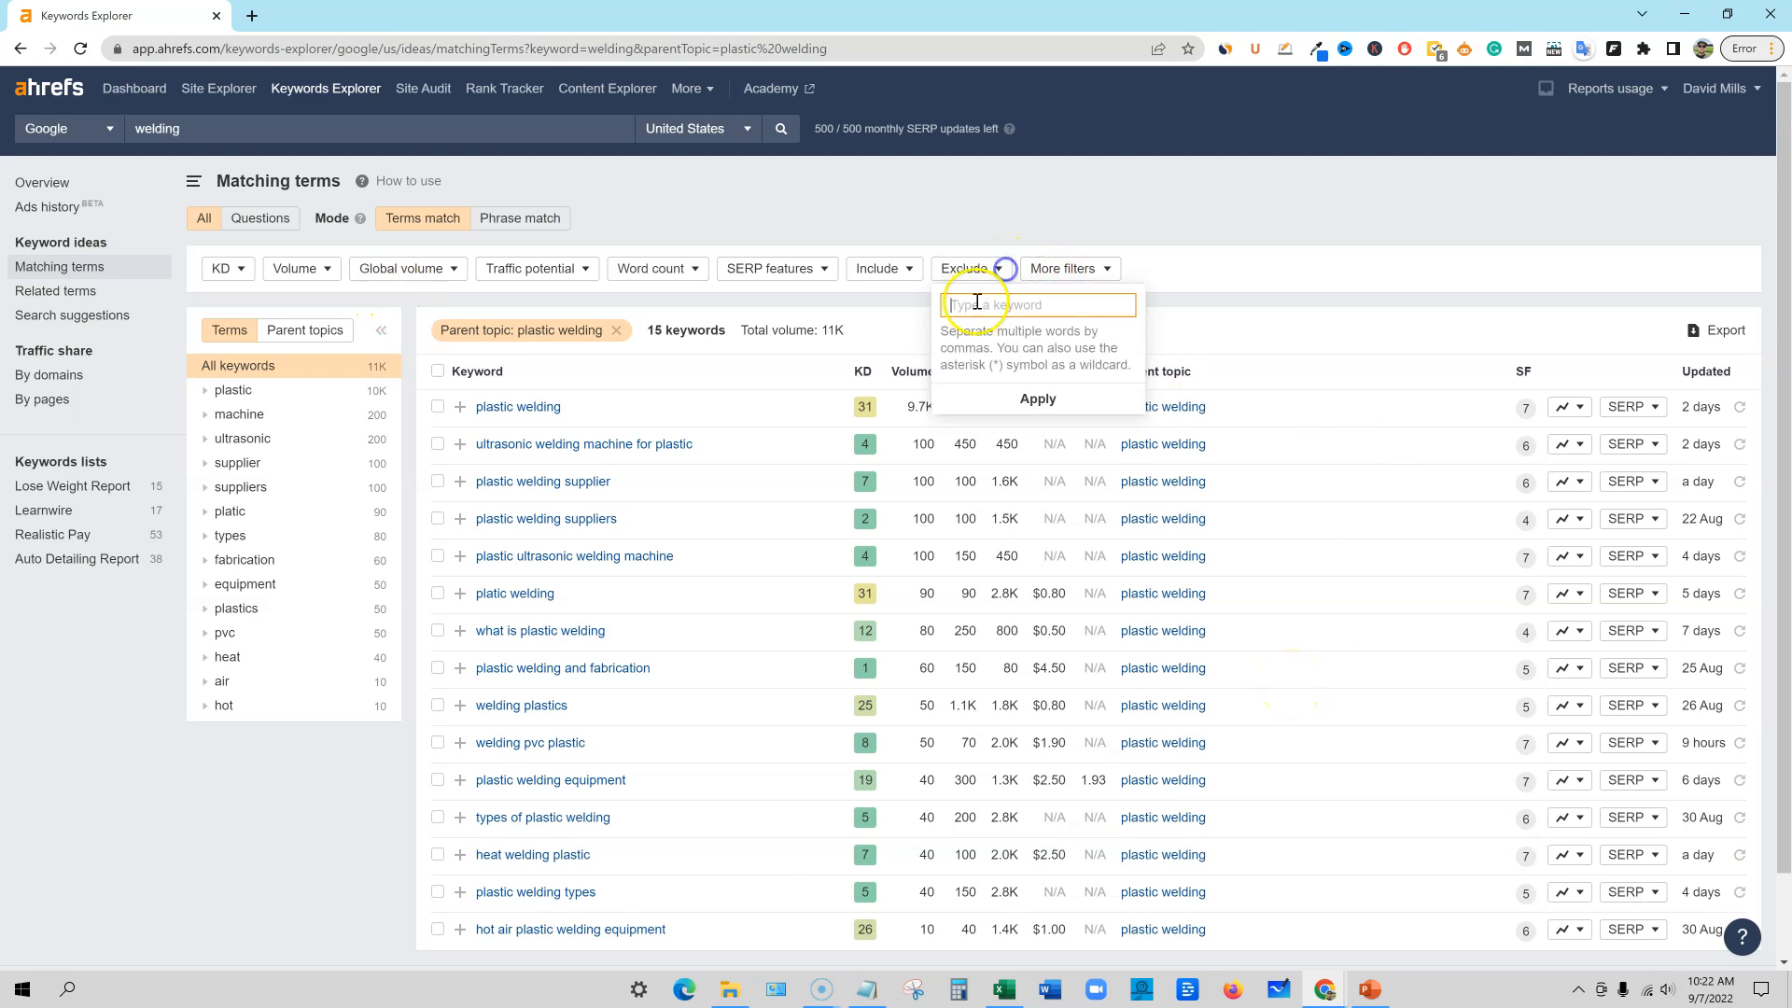
{"action": "type", "text": "near"}
{"action": "left_click", "coordinate": [1079, 399]}
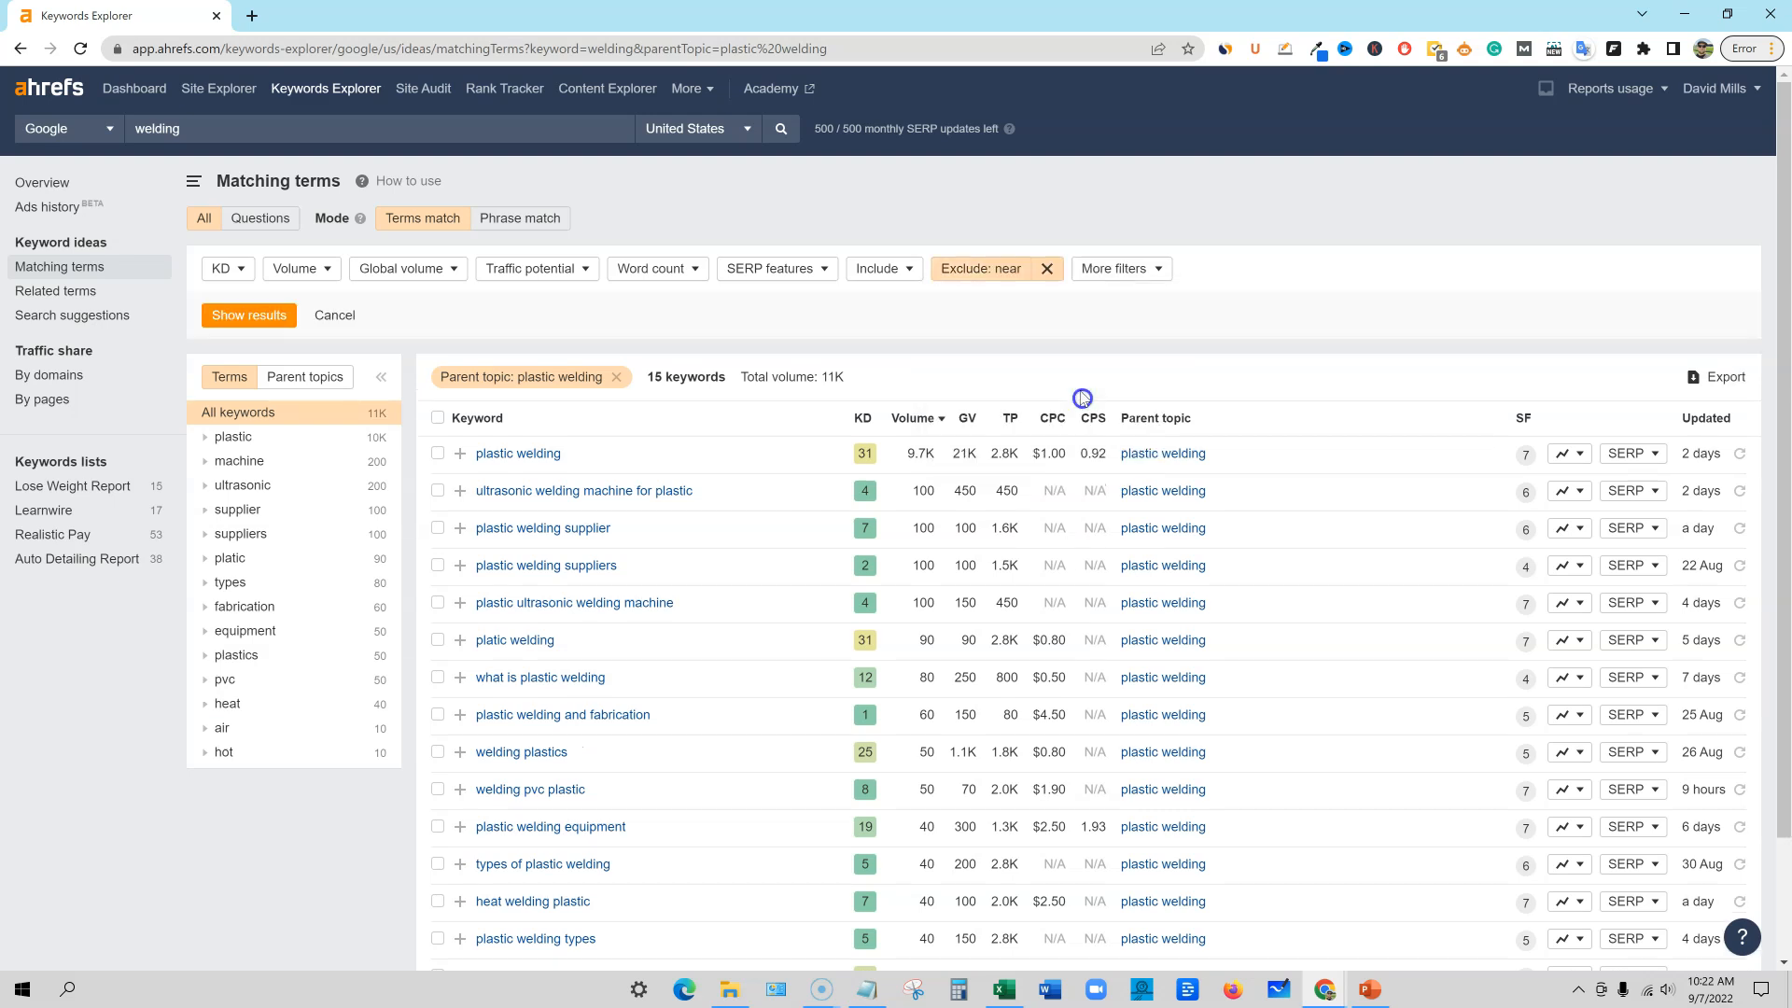
{"action": "left_click", "coordinate": [271, 315]}
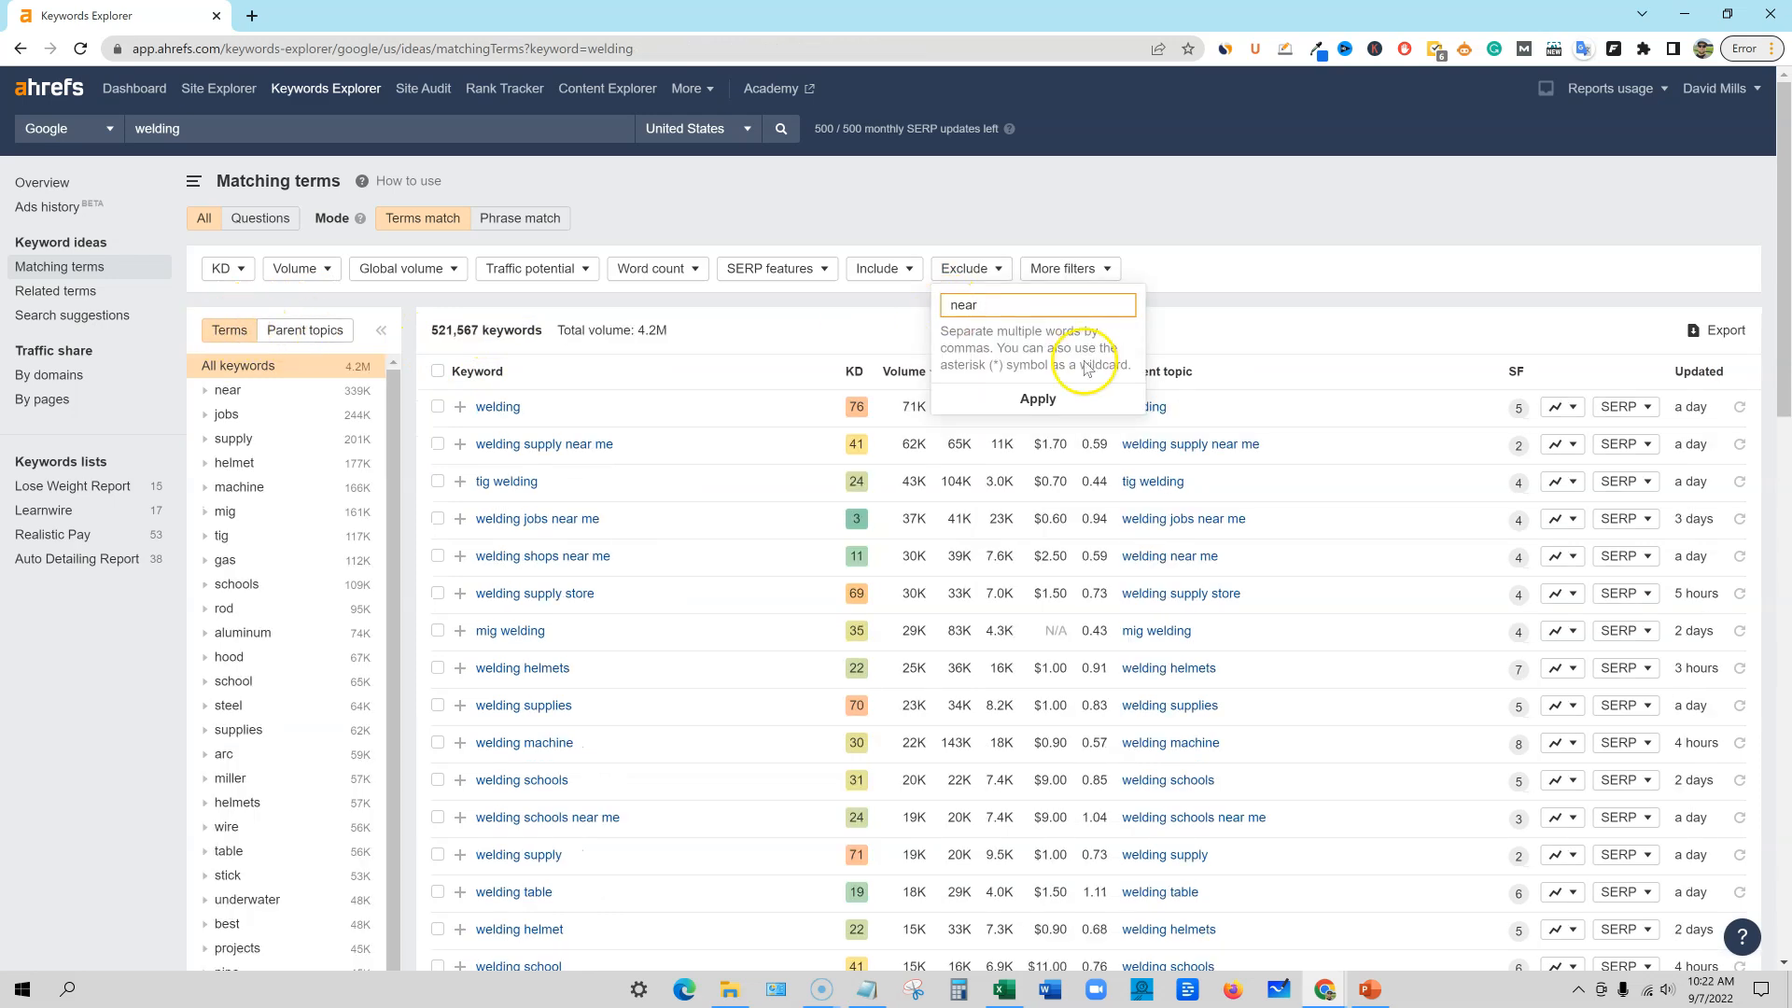
{"action": "left_click", "coordinate": [1061, 393]}
{"action": "left_click", "coordinate": [250, 314]}
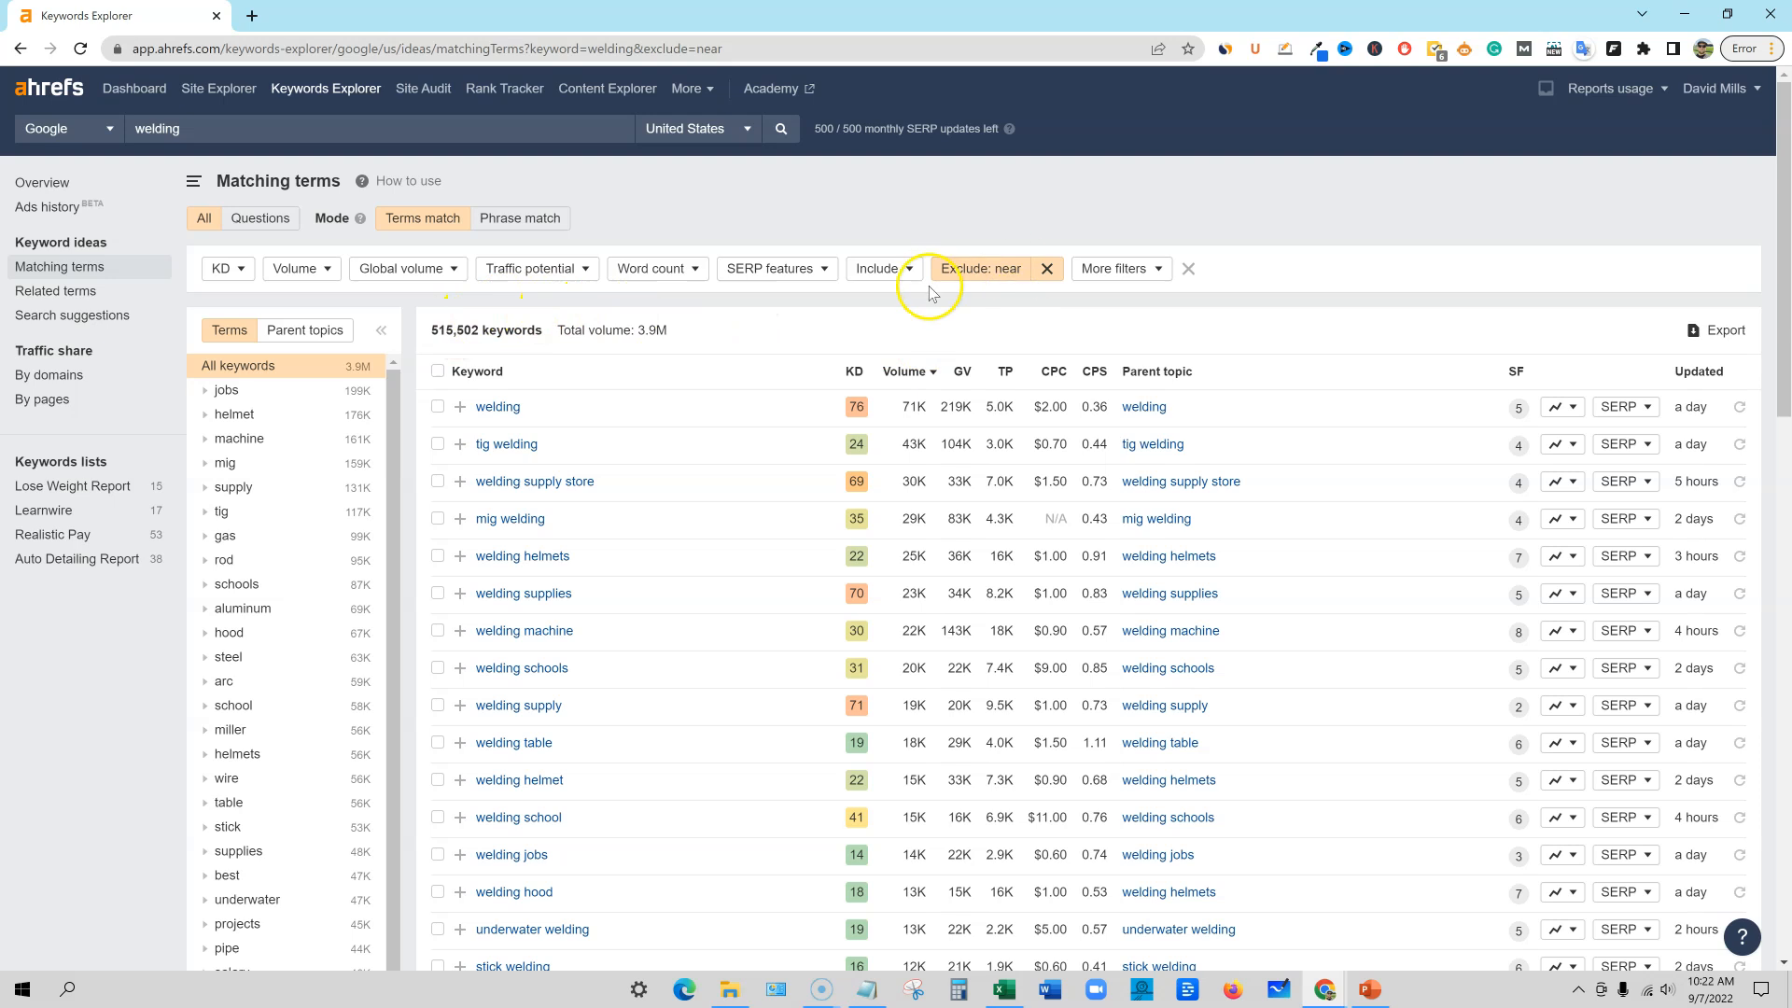
{"action": "left_click", "coordinate": [698, 269]}
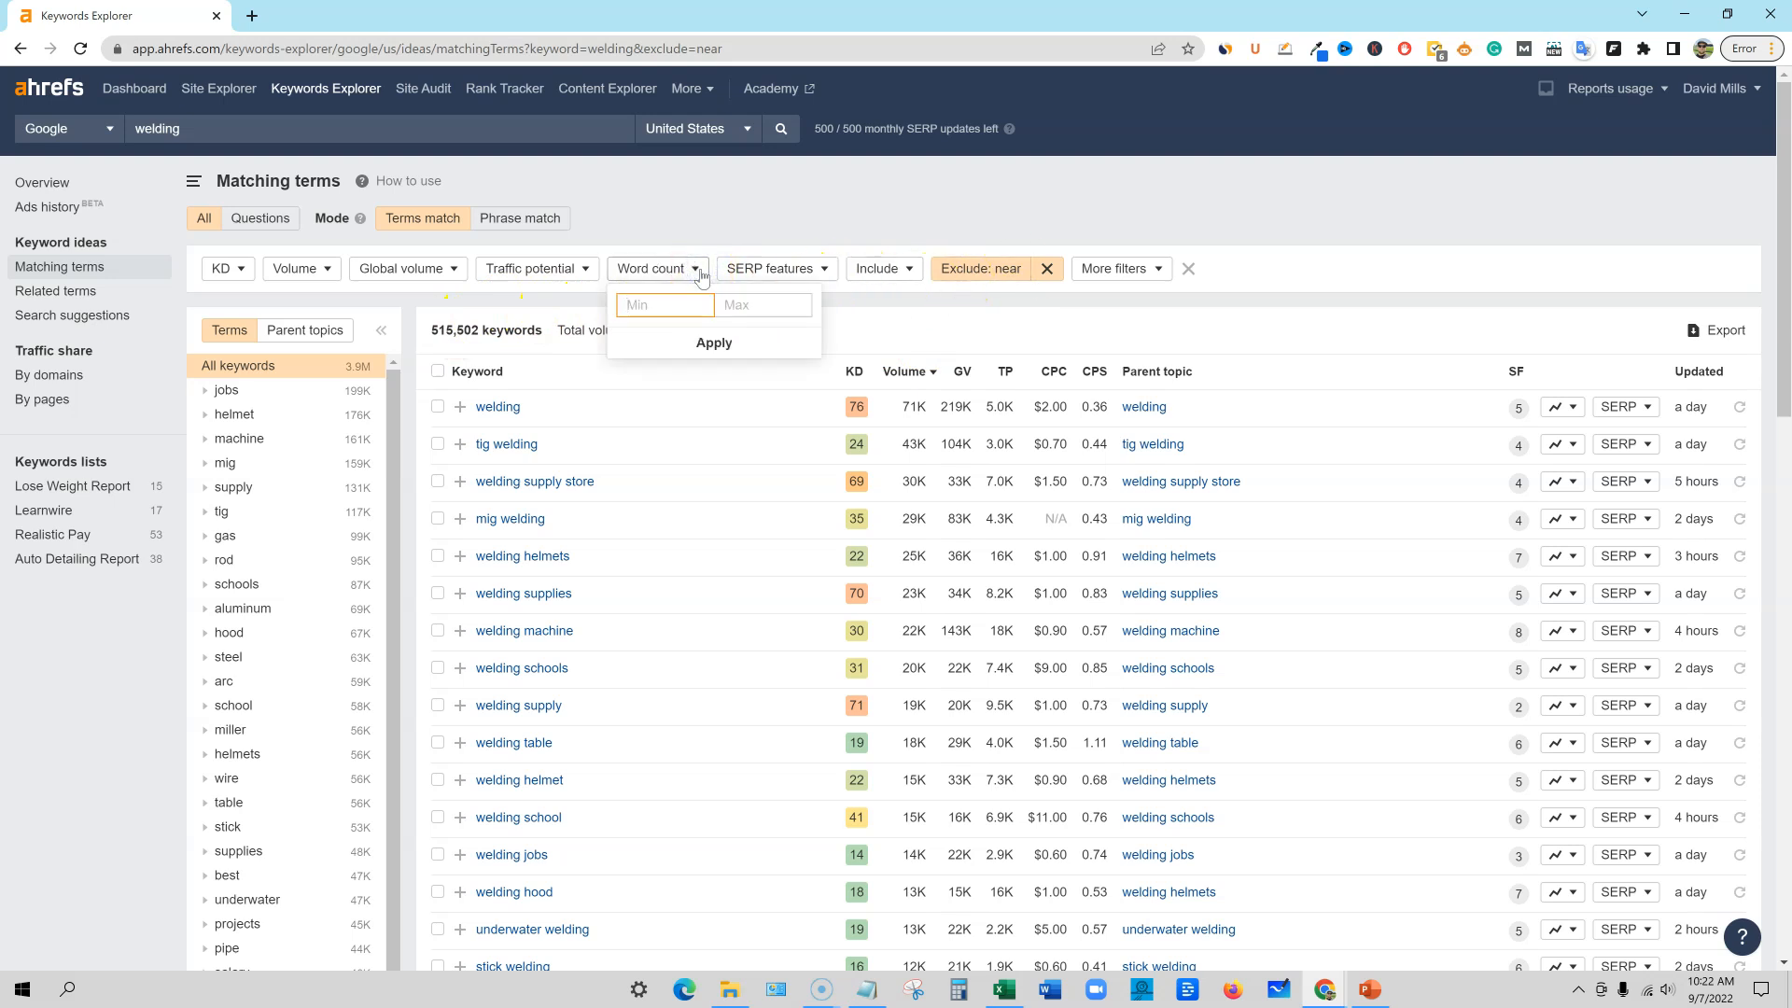
{"action": "left_click", "coordinate": [718, 208]}
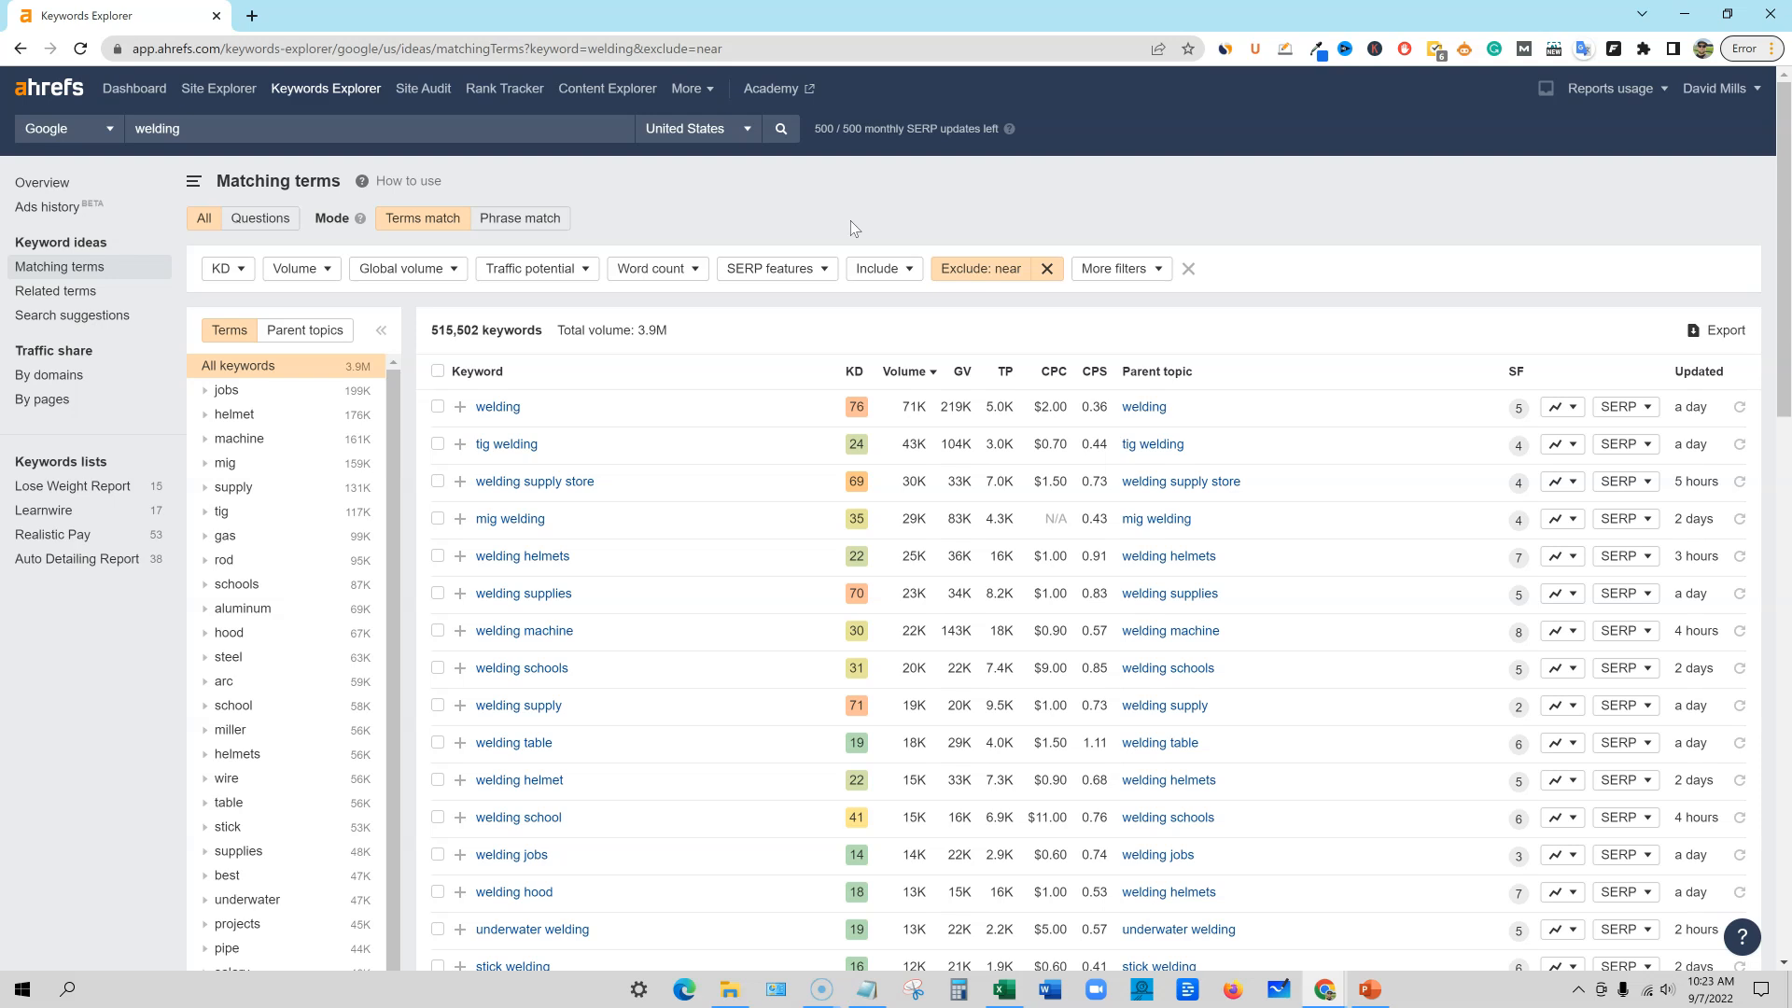
{"action": "left_click", "coordinate": [1120, 531]}
Step: Limit the matching terms to a maximum keyword difficulty of 20 and show the filtered results
{"action": "mouse_move", "coordinate": [853, 373]}
{"action": "left_click", "coordinate": [275, 269]}
{"action": "left_click", "coordinate": [336, 306]}
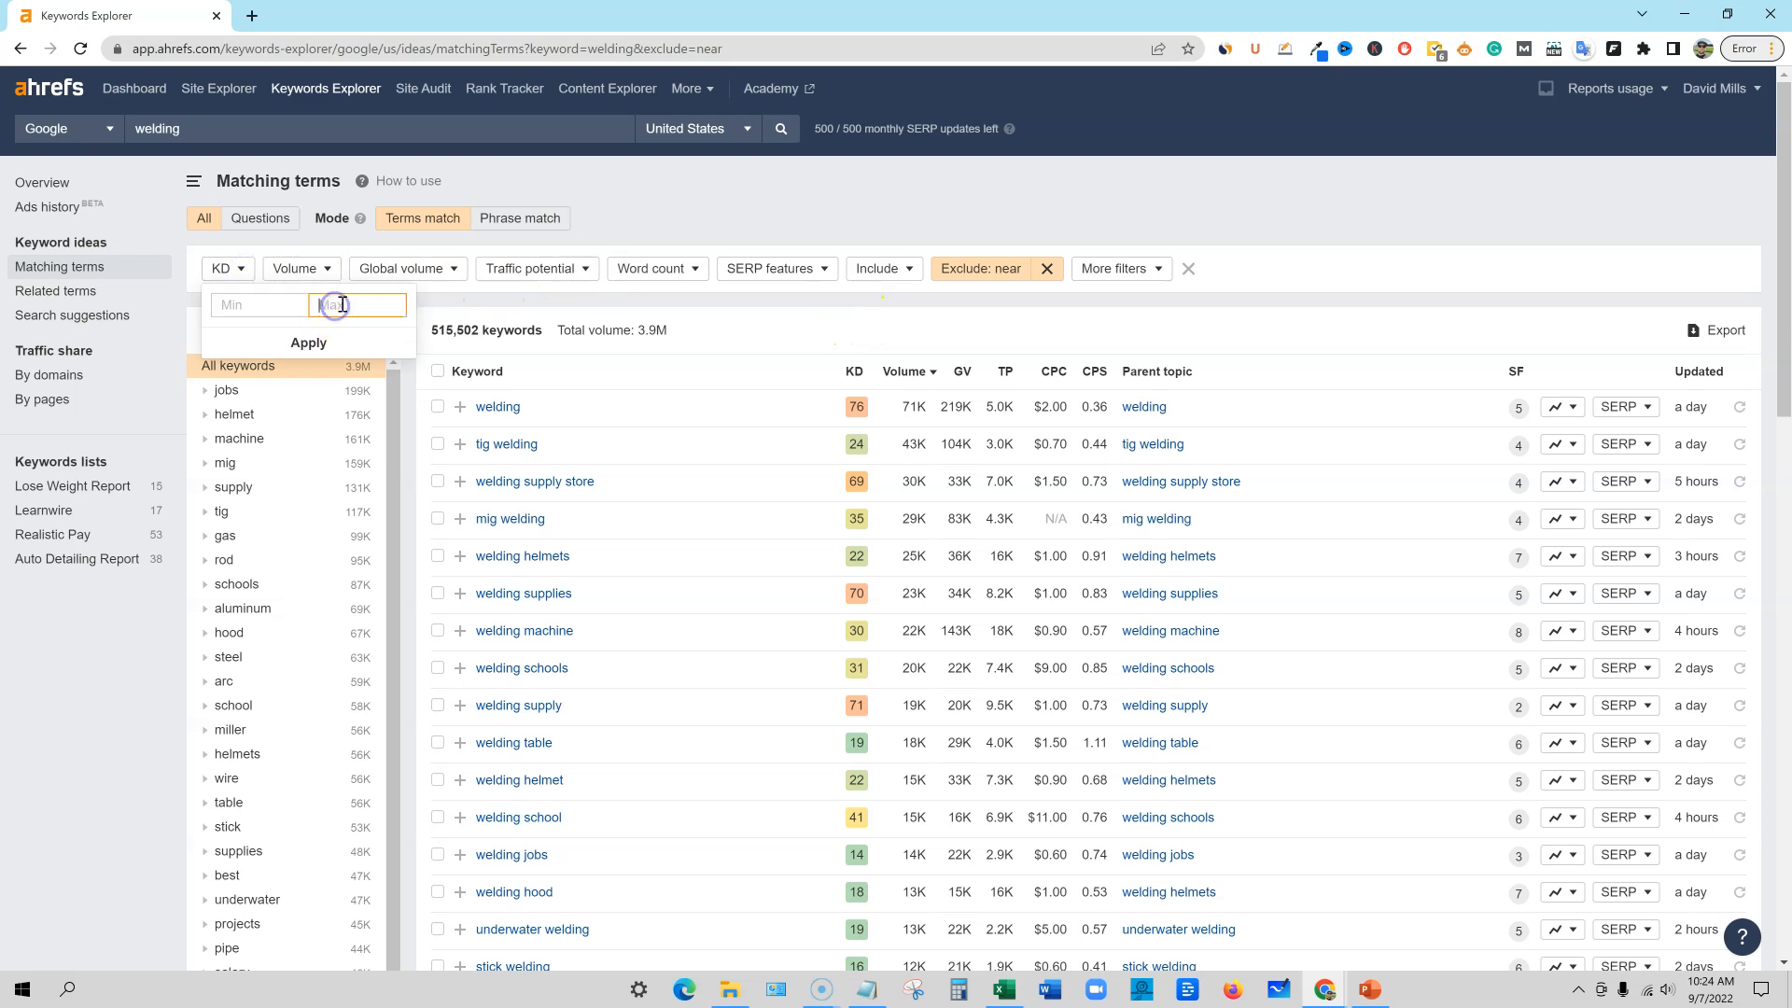
{"action": "left_click", "coordinate": [308, 343]}
{"action": "left_click", "coordinate": [279, 318]}
Step: Filter the matching terms to a search volume between 10 and 2000 and show the results
{"action": "left_click", "coordinate": [396, 268]}
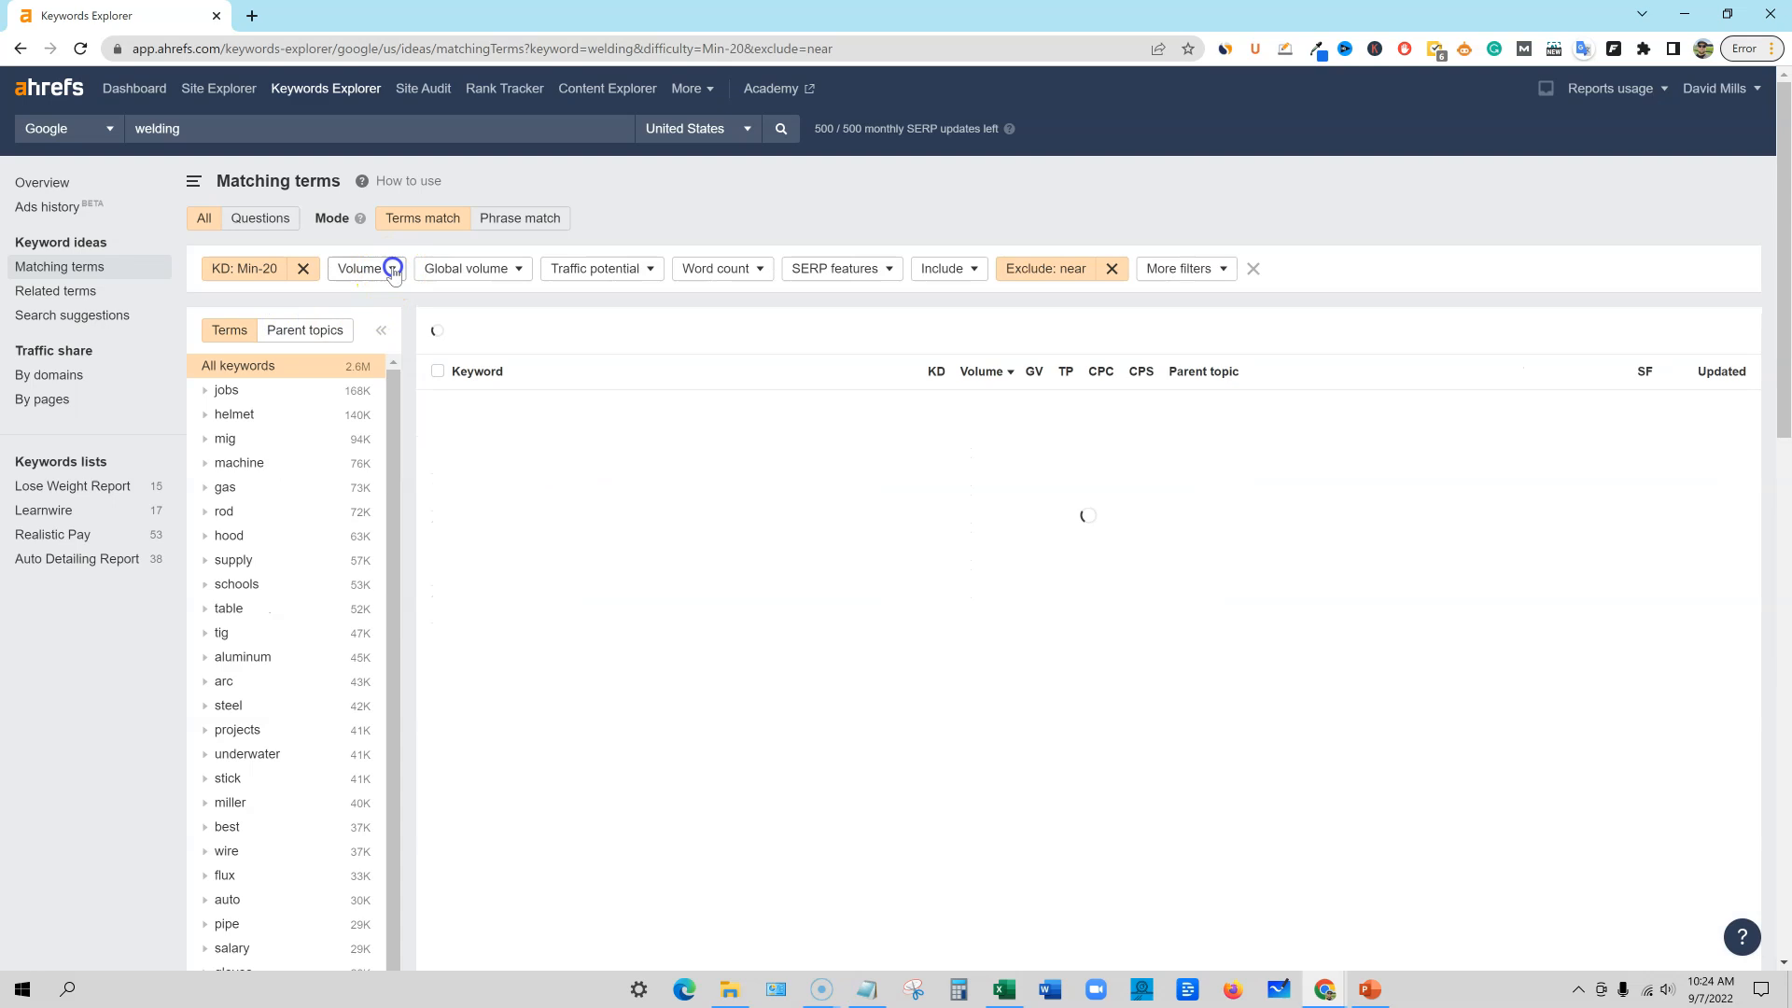
{"action": "left_click", "coordinate": [392, 269]}
{"action": "left_click", "coordinate": [393, 270]}
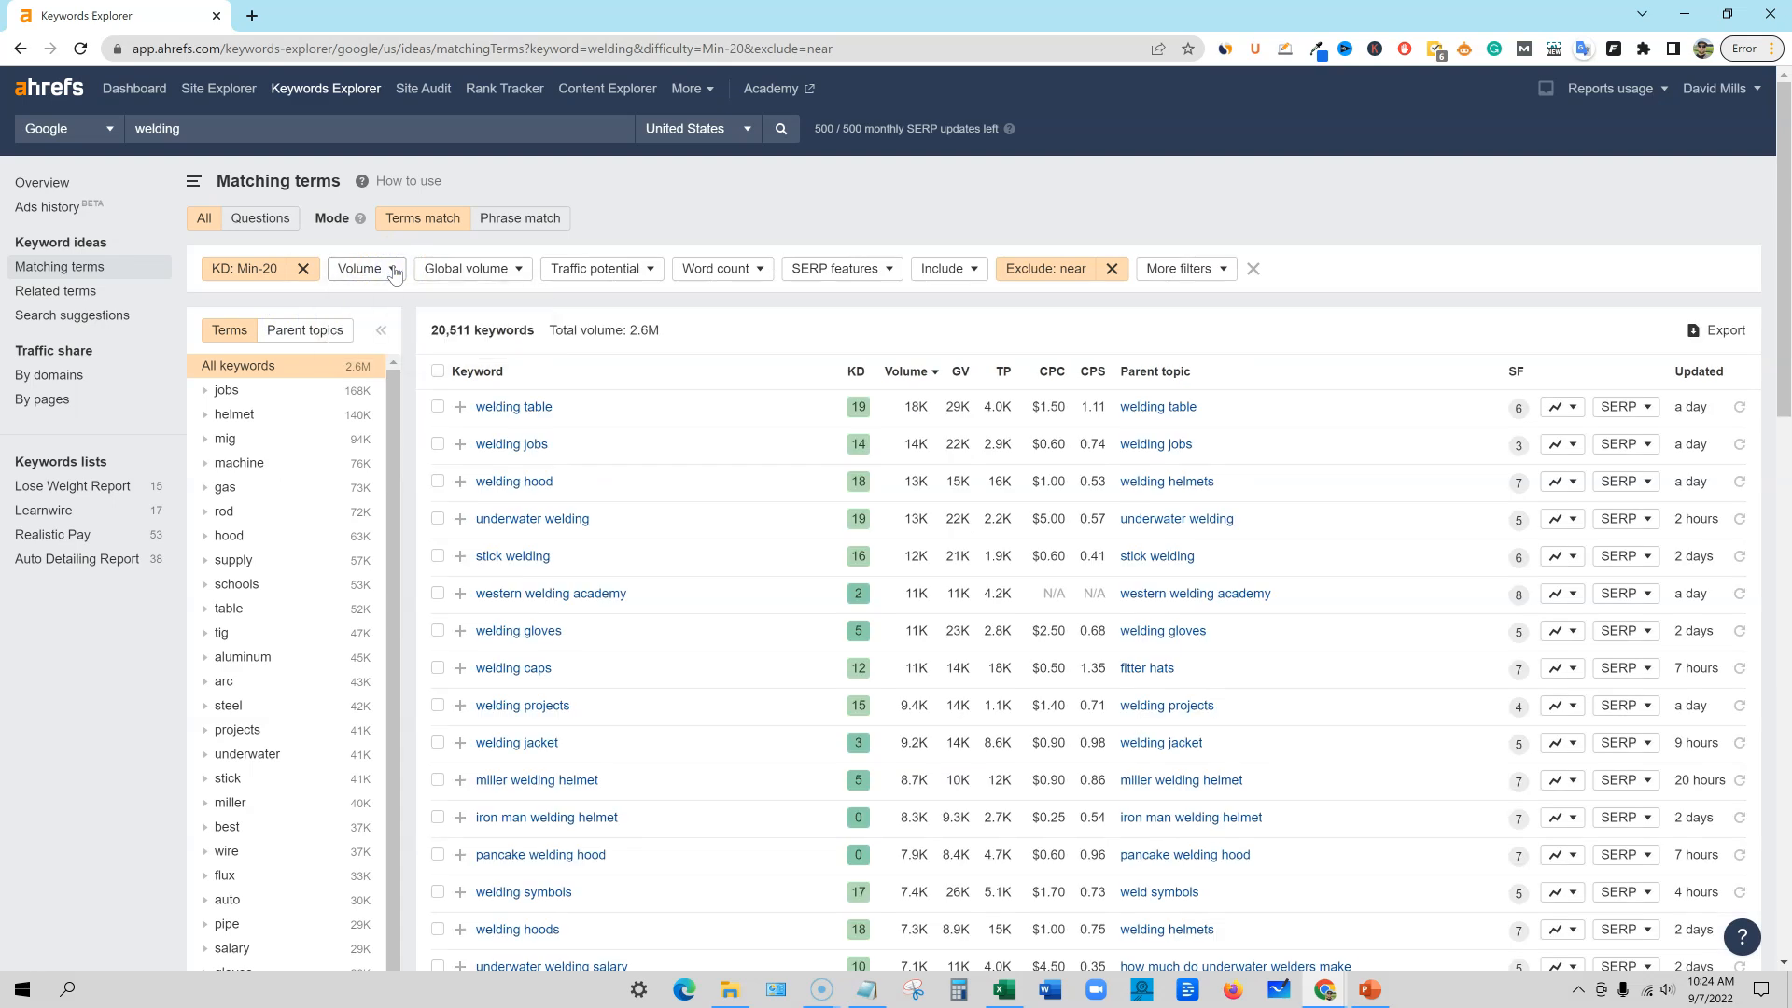
{"action": "left_click", "coordinate": [394, 271]}
{"action": "left_click", "coordinate": [368, 306]}
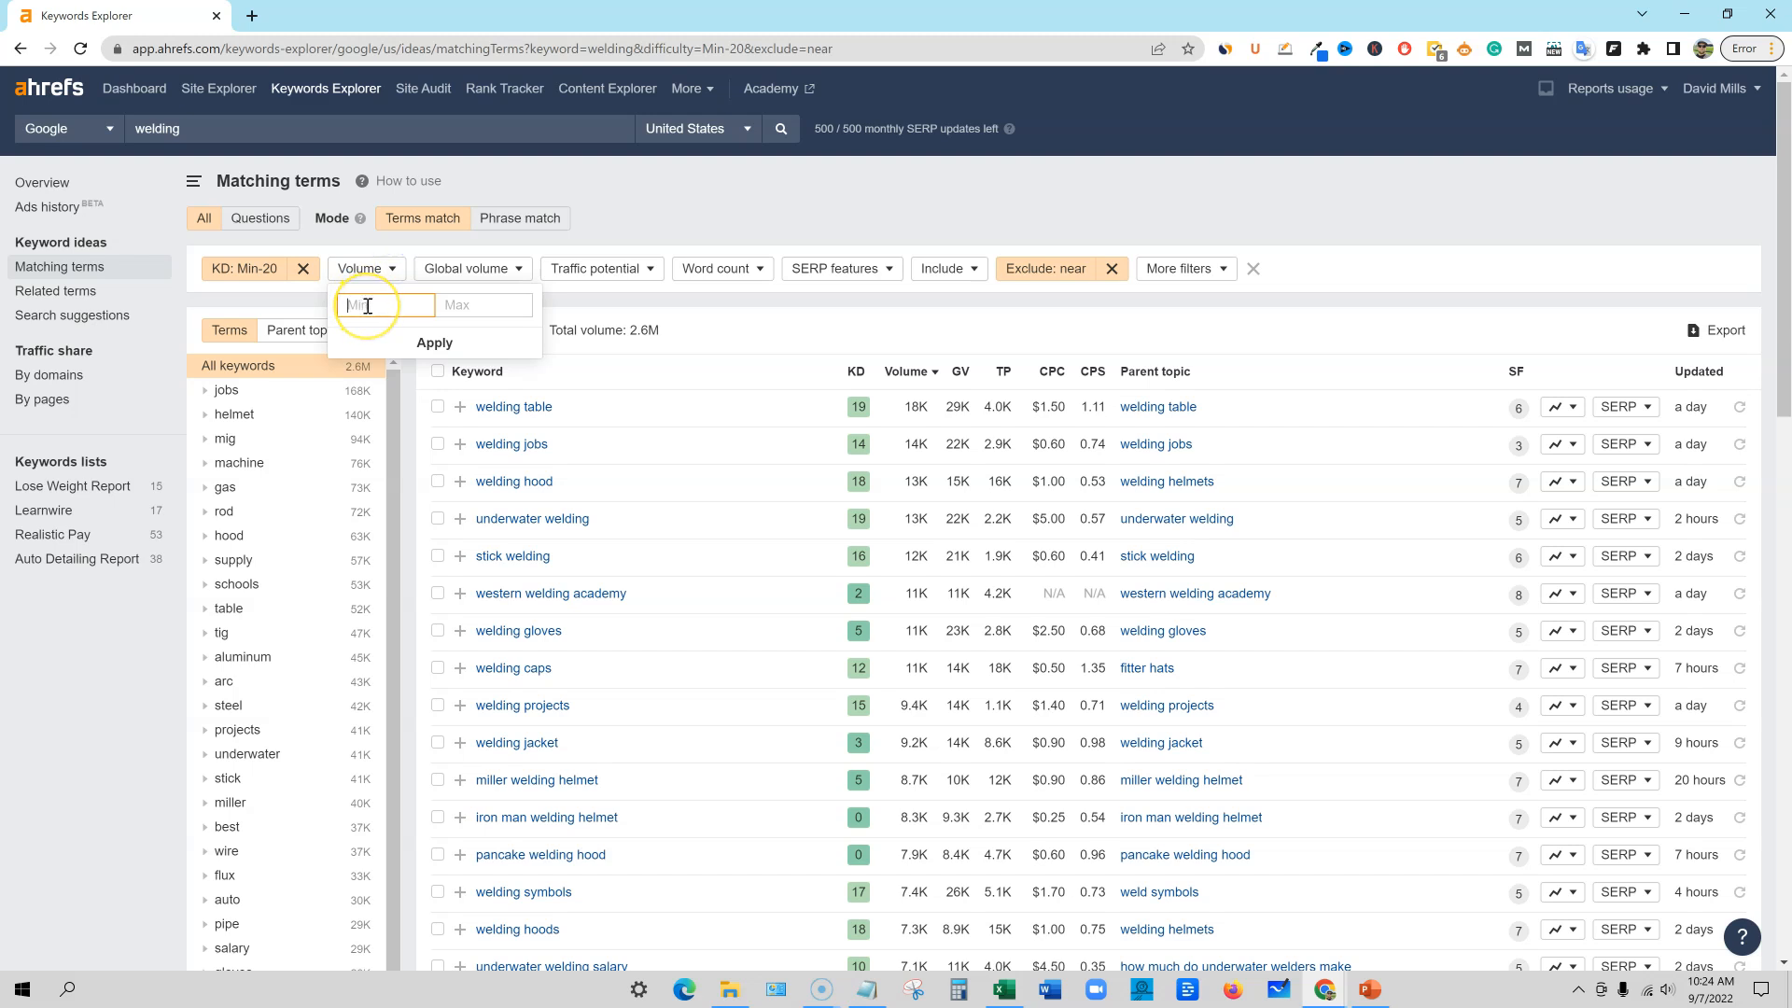
{"action": "left_click", "coordinate": [463, 301]}
{"action": "left_click", "coordinate": [469, 301]}
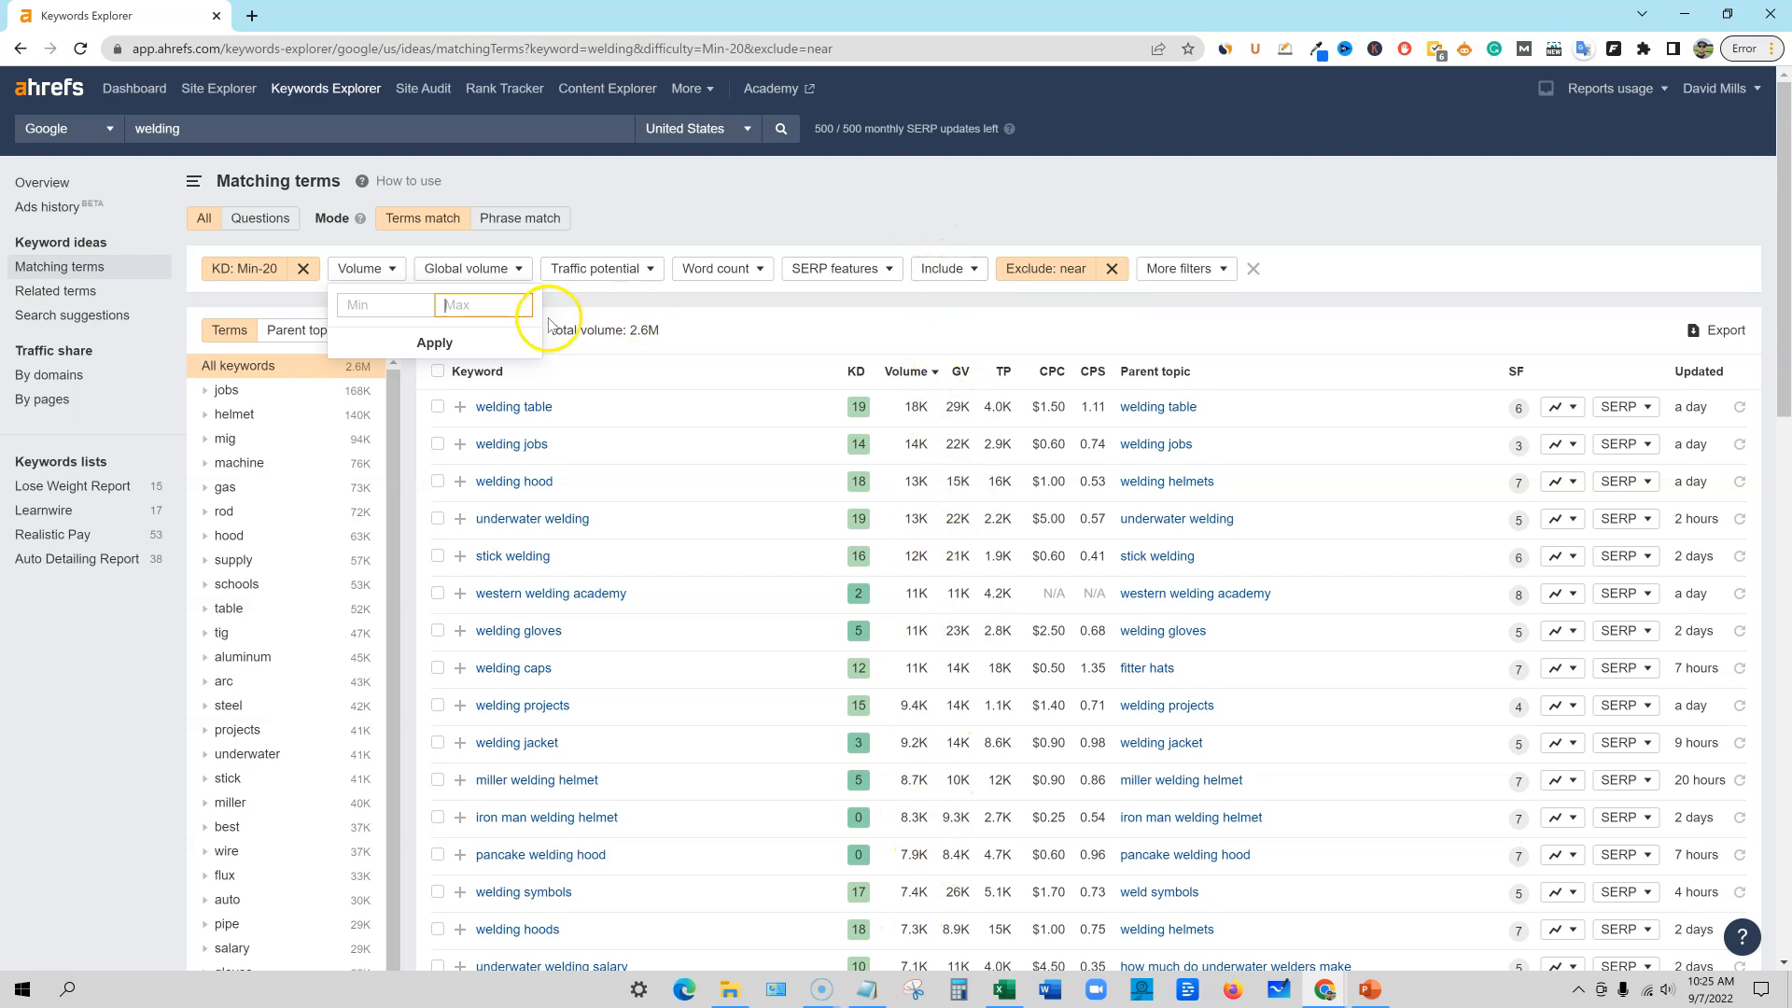
{"action": "left_click", "coordinate": [418, 307]}
{"action": "type", "text": "10"}
{"action": "left_click", "coordinate": [477, 305]}
{"action": "type", "text": "2000"}
{"action": "left_click", "coordinate": [418, 347]}
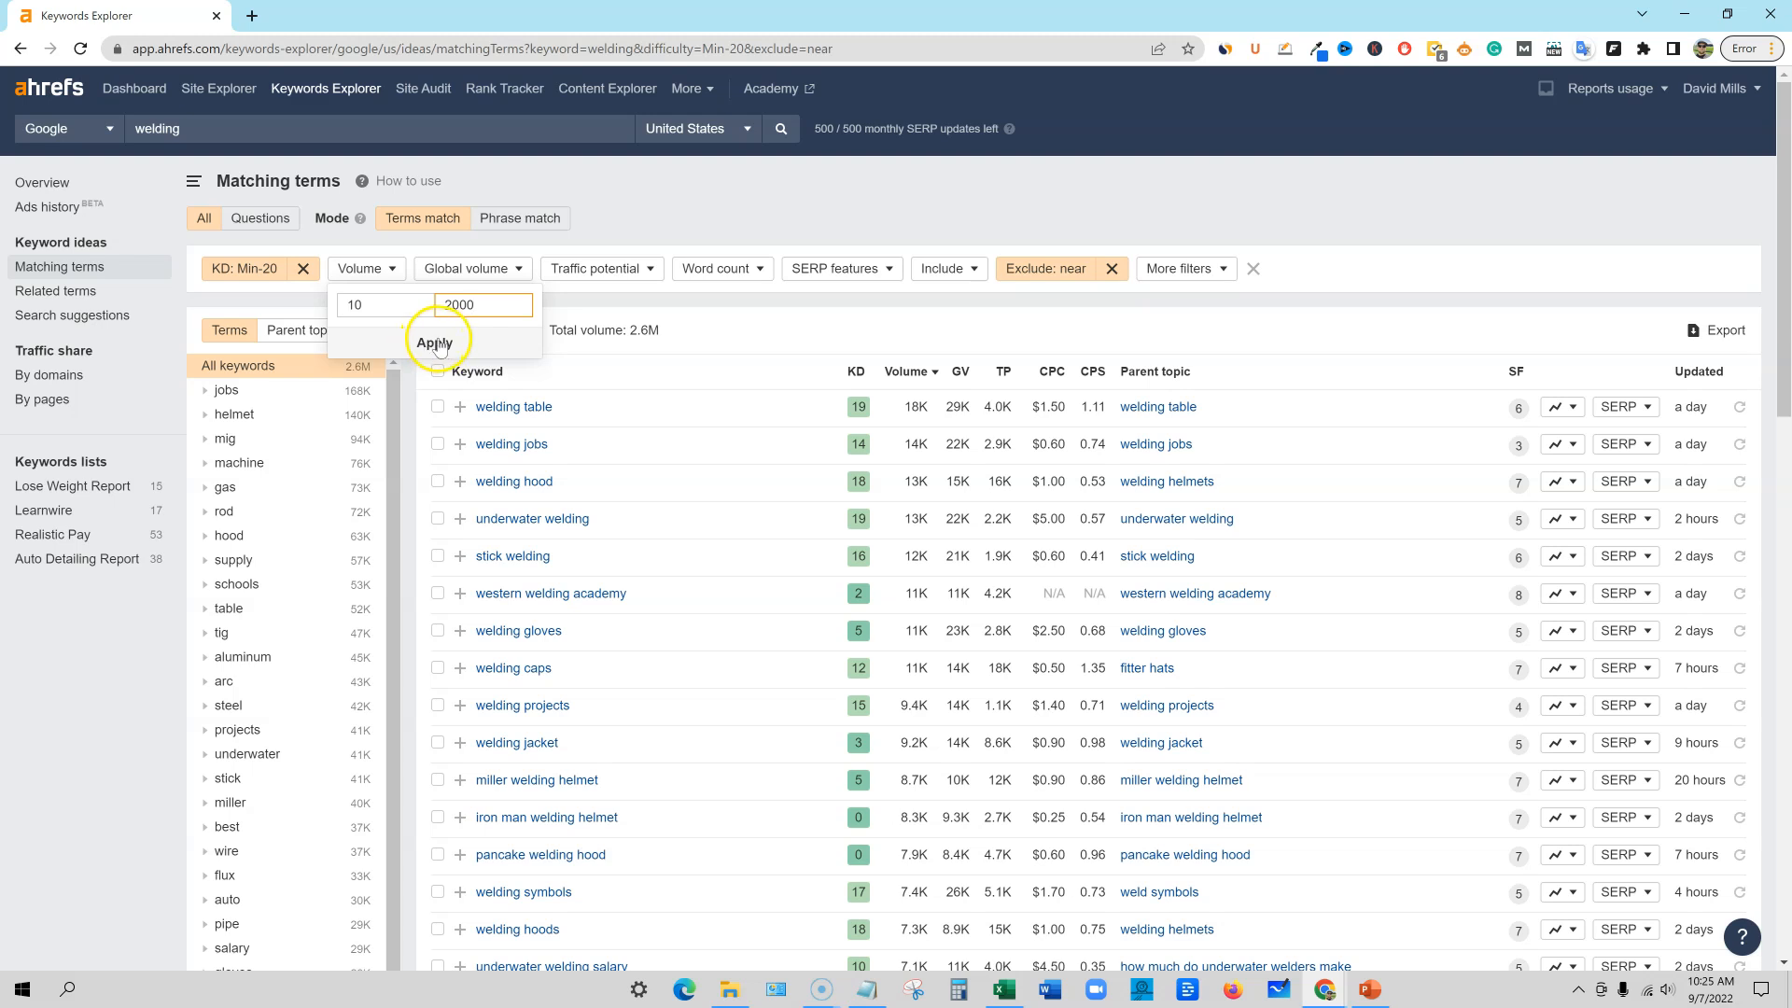
{"action": "left_click", "coordinate": [434, 343]}
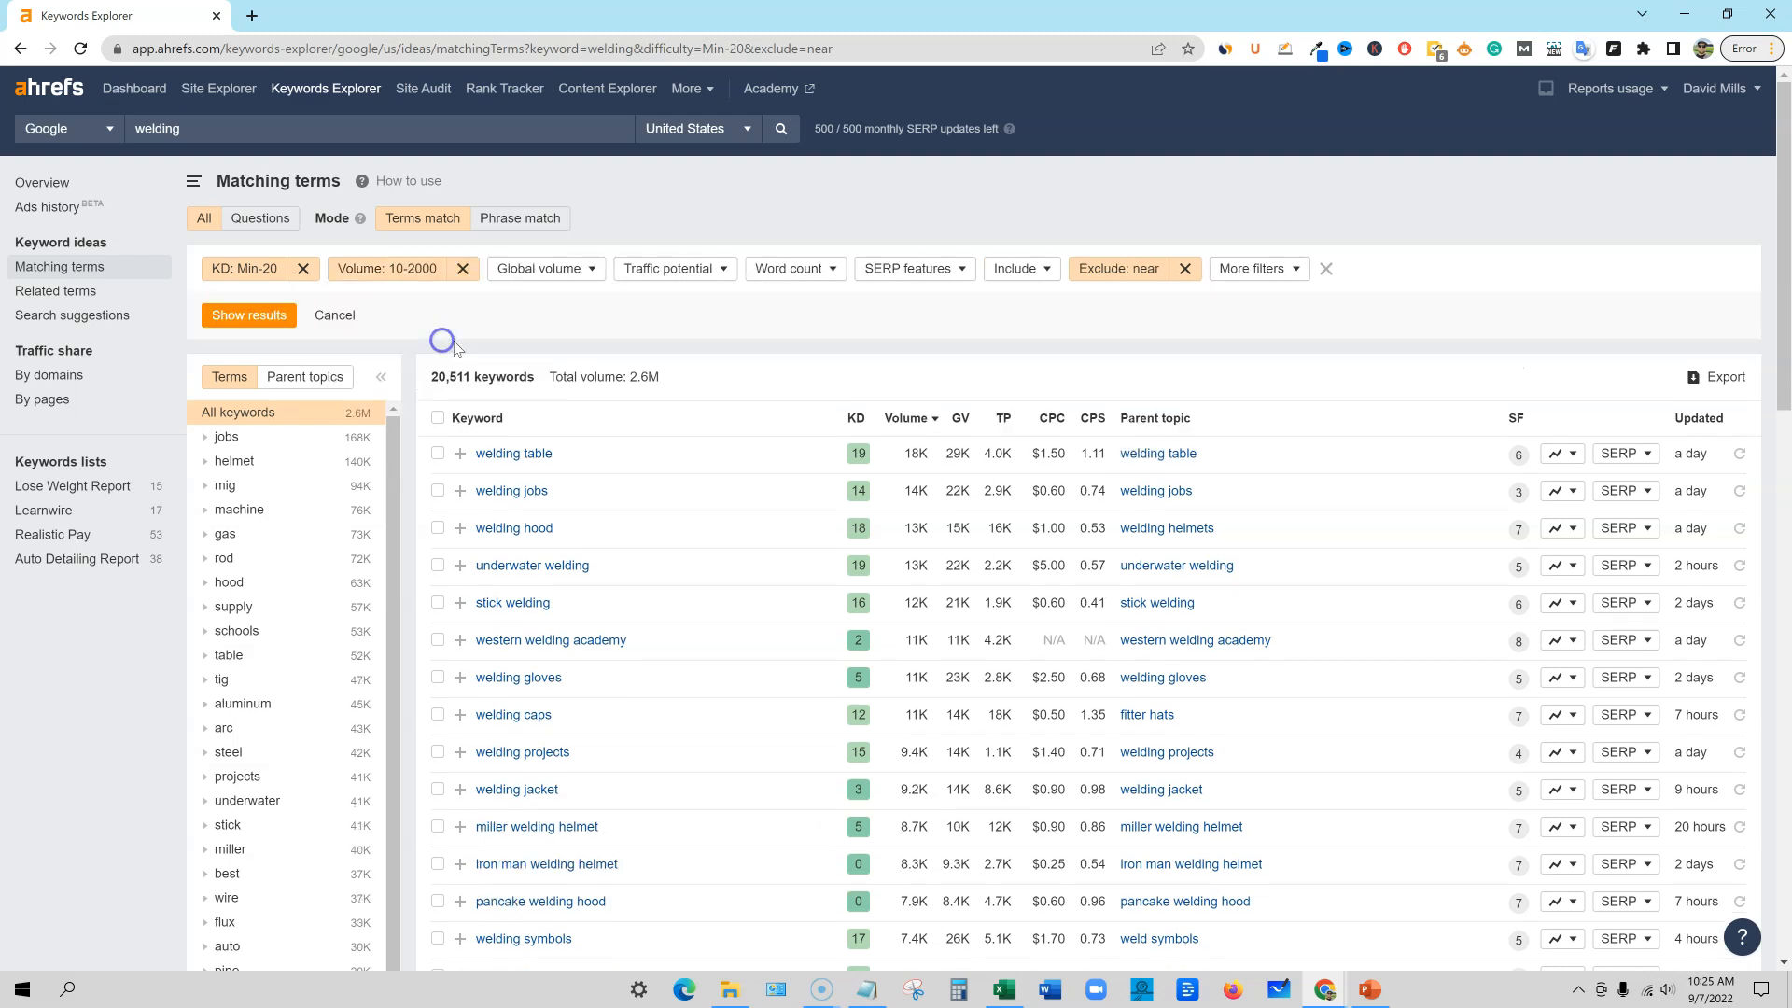
{"action": "left_click", "coordinate": [228, 314]}
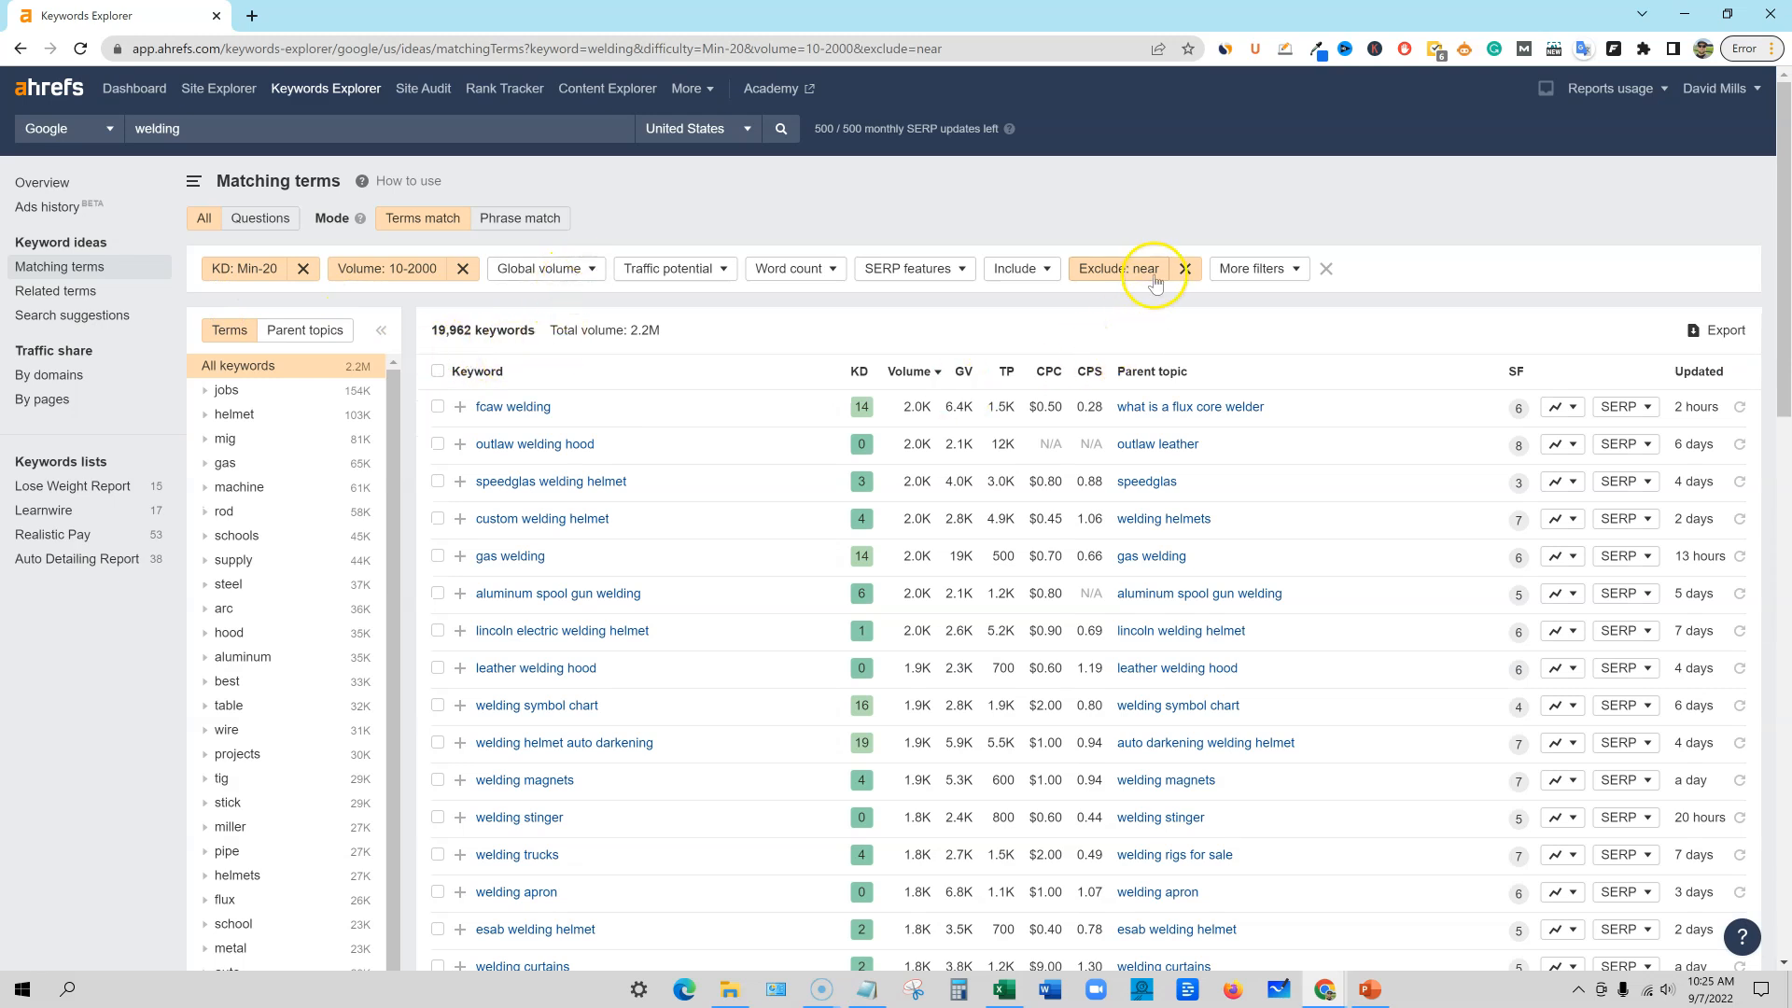
Step: Filter the matching terms to a minimum word count of 5 and look through the resulting keyword list
{"action": "left_click", "coordinate": [833, 270]}
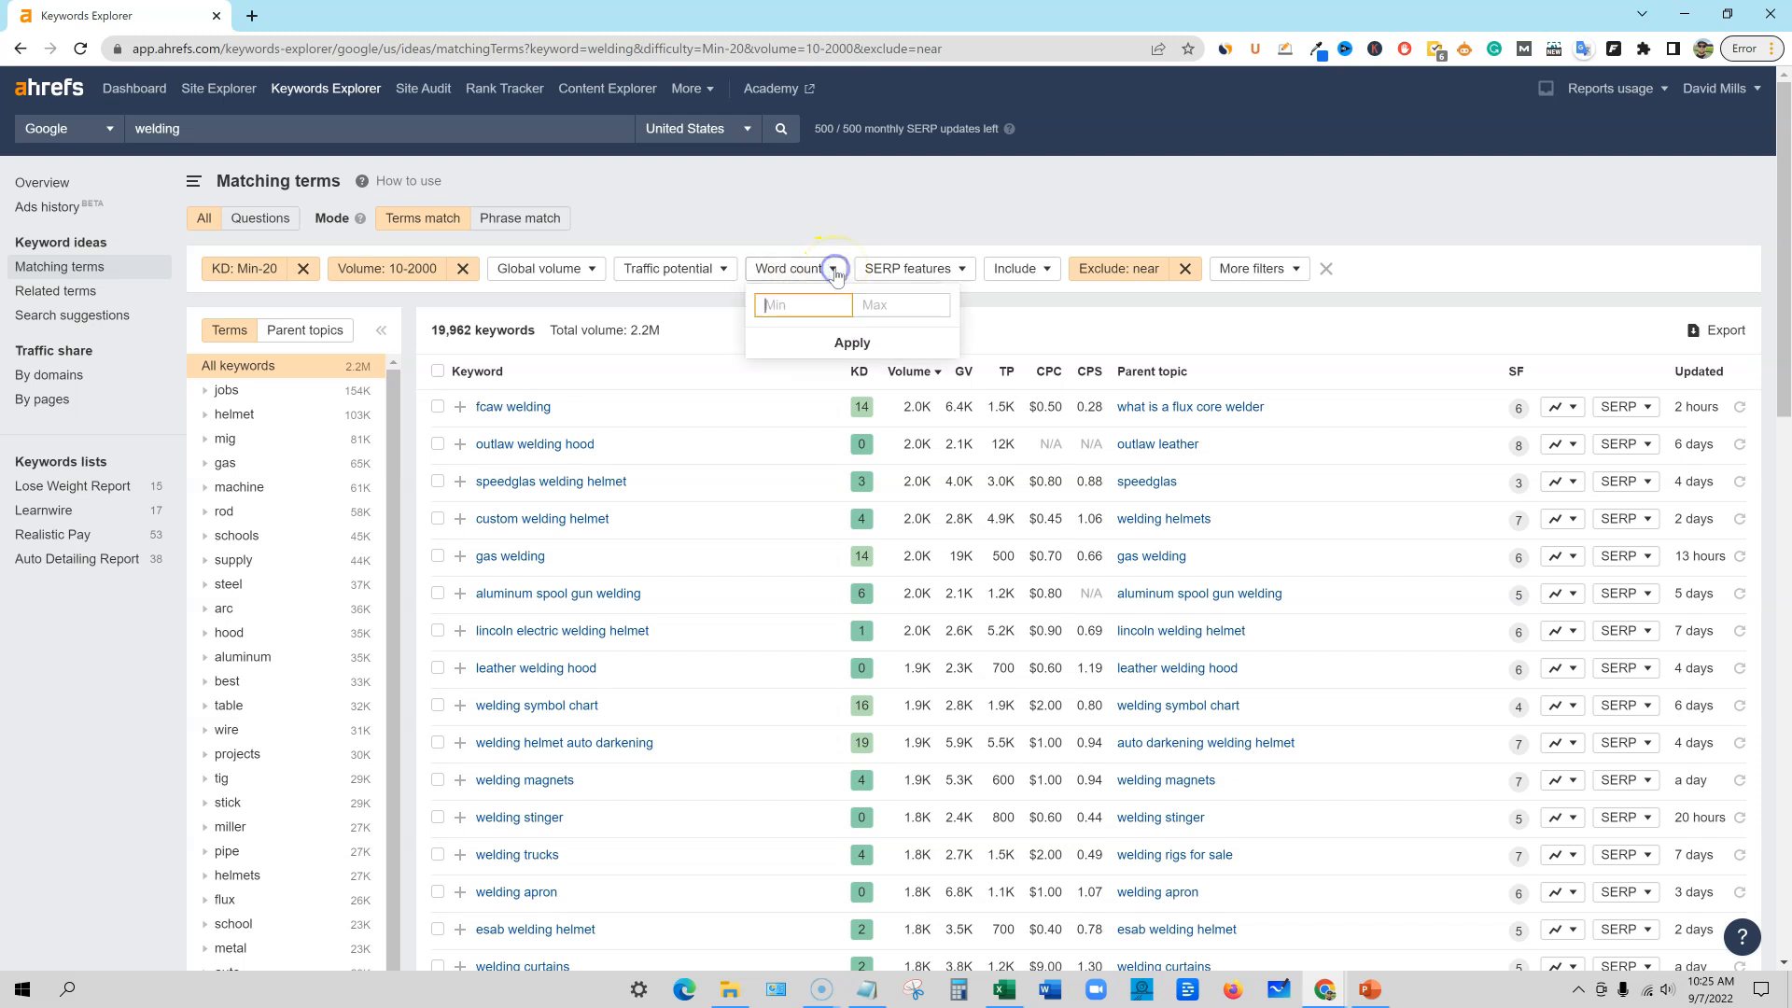
{"action": "left_click", "coordinate": [802, 314]}
{"action": "left_click", "coordinate": [809, 305]}
{"action": "type", "text": "5"}
{"action": "left_click", "coordinate": [849, 343]}
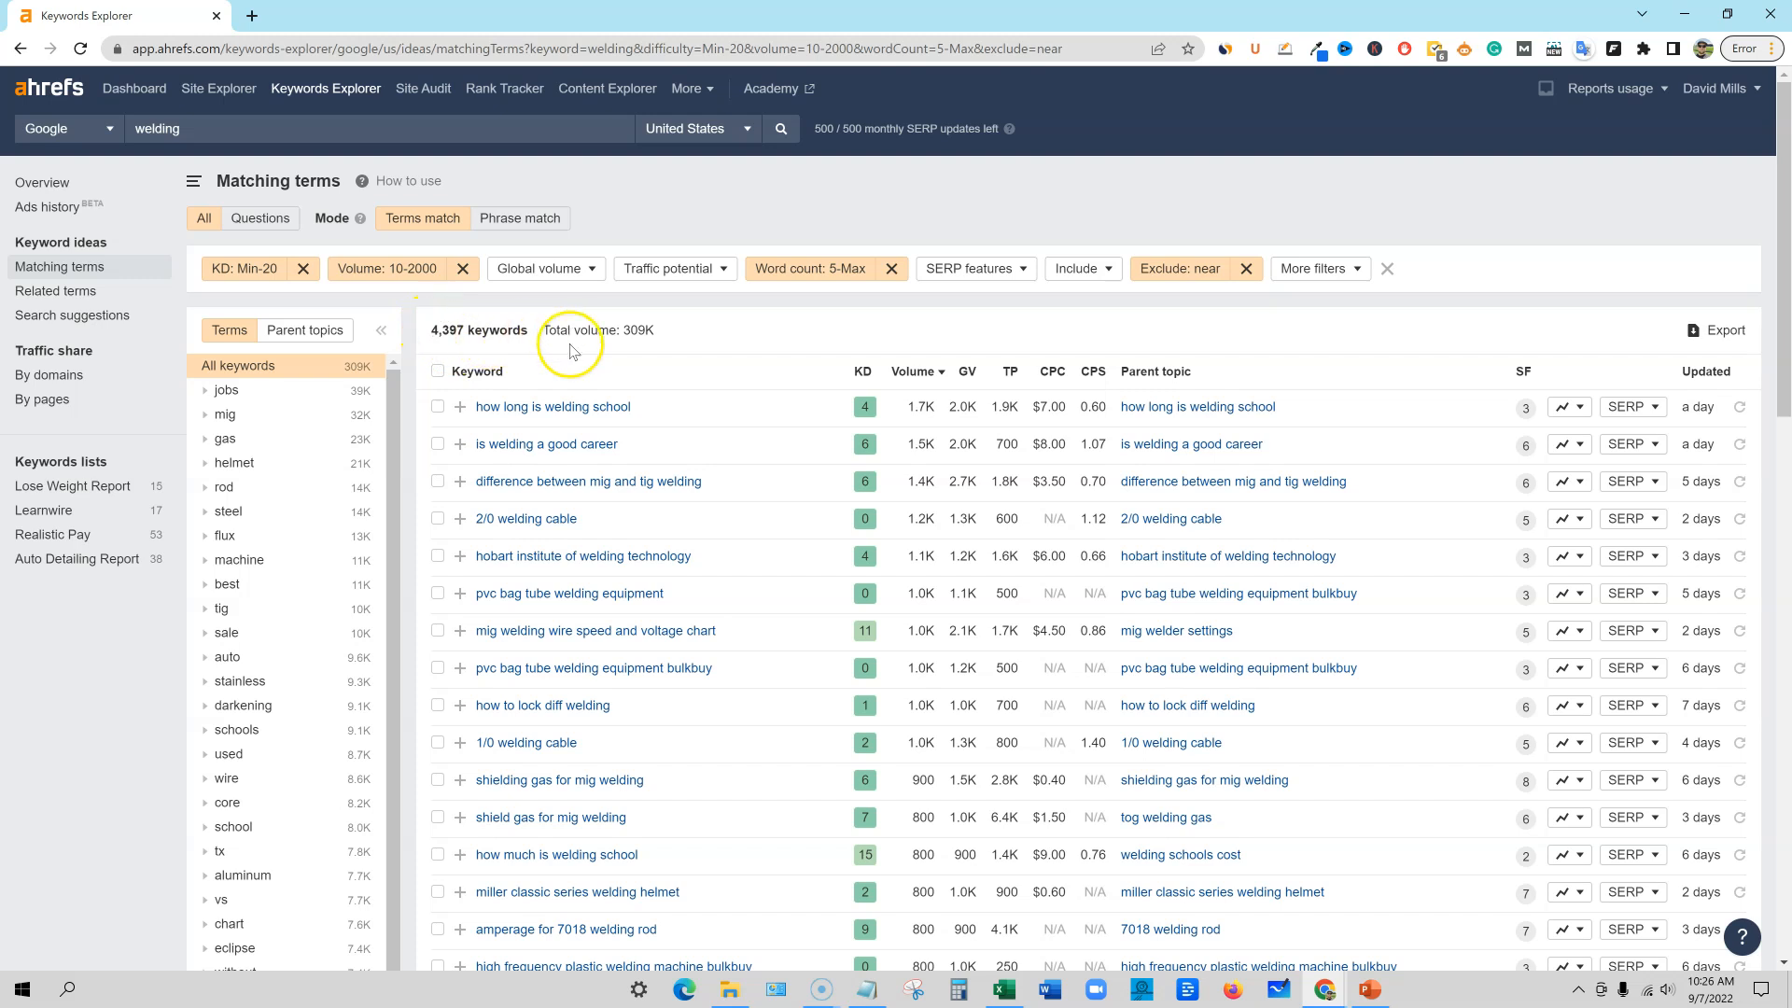
{"action": "scroll", "coordinate": [644, 719], "scroll_direction": "down", "scroll_amount": 6}
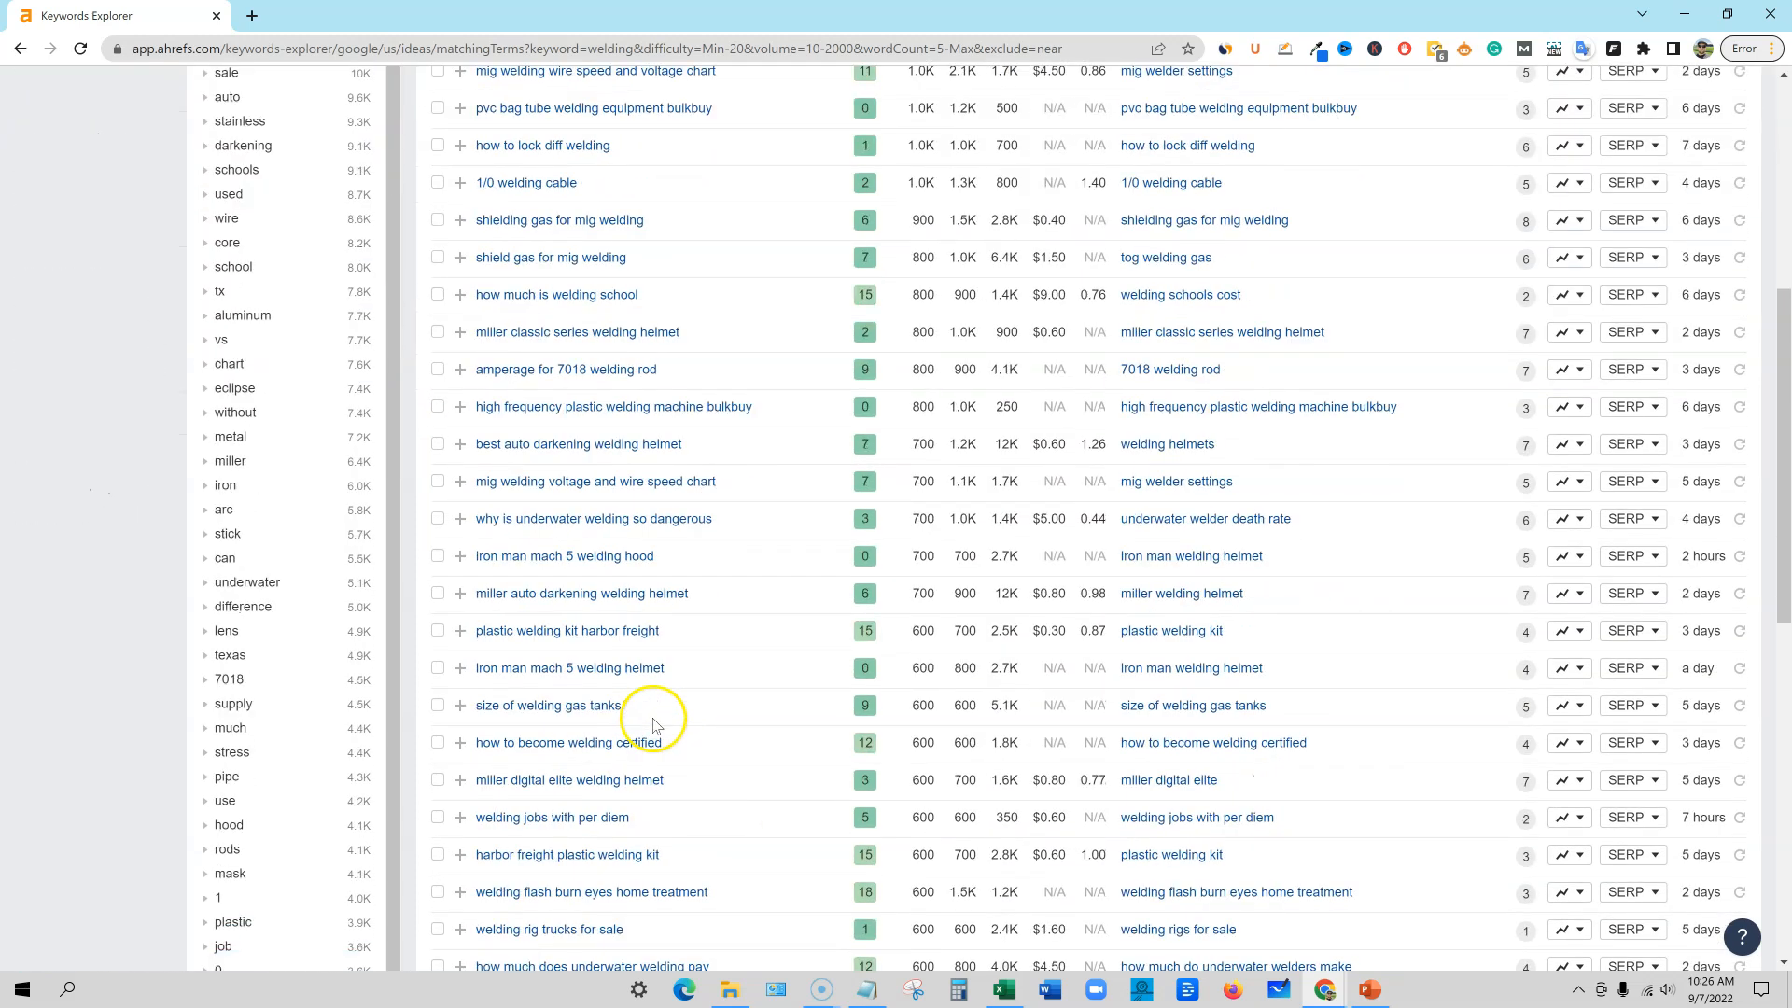
Step: Look through the filtered long-tail welding keywords along with their difficulty and volume
{"action": "scroll", "coordinate": [653, 716], "scroll_direction": "down", "scroll_amount": 5}
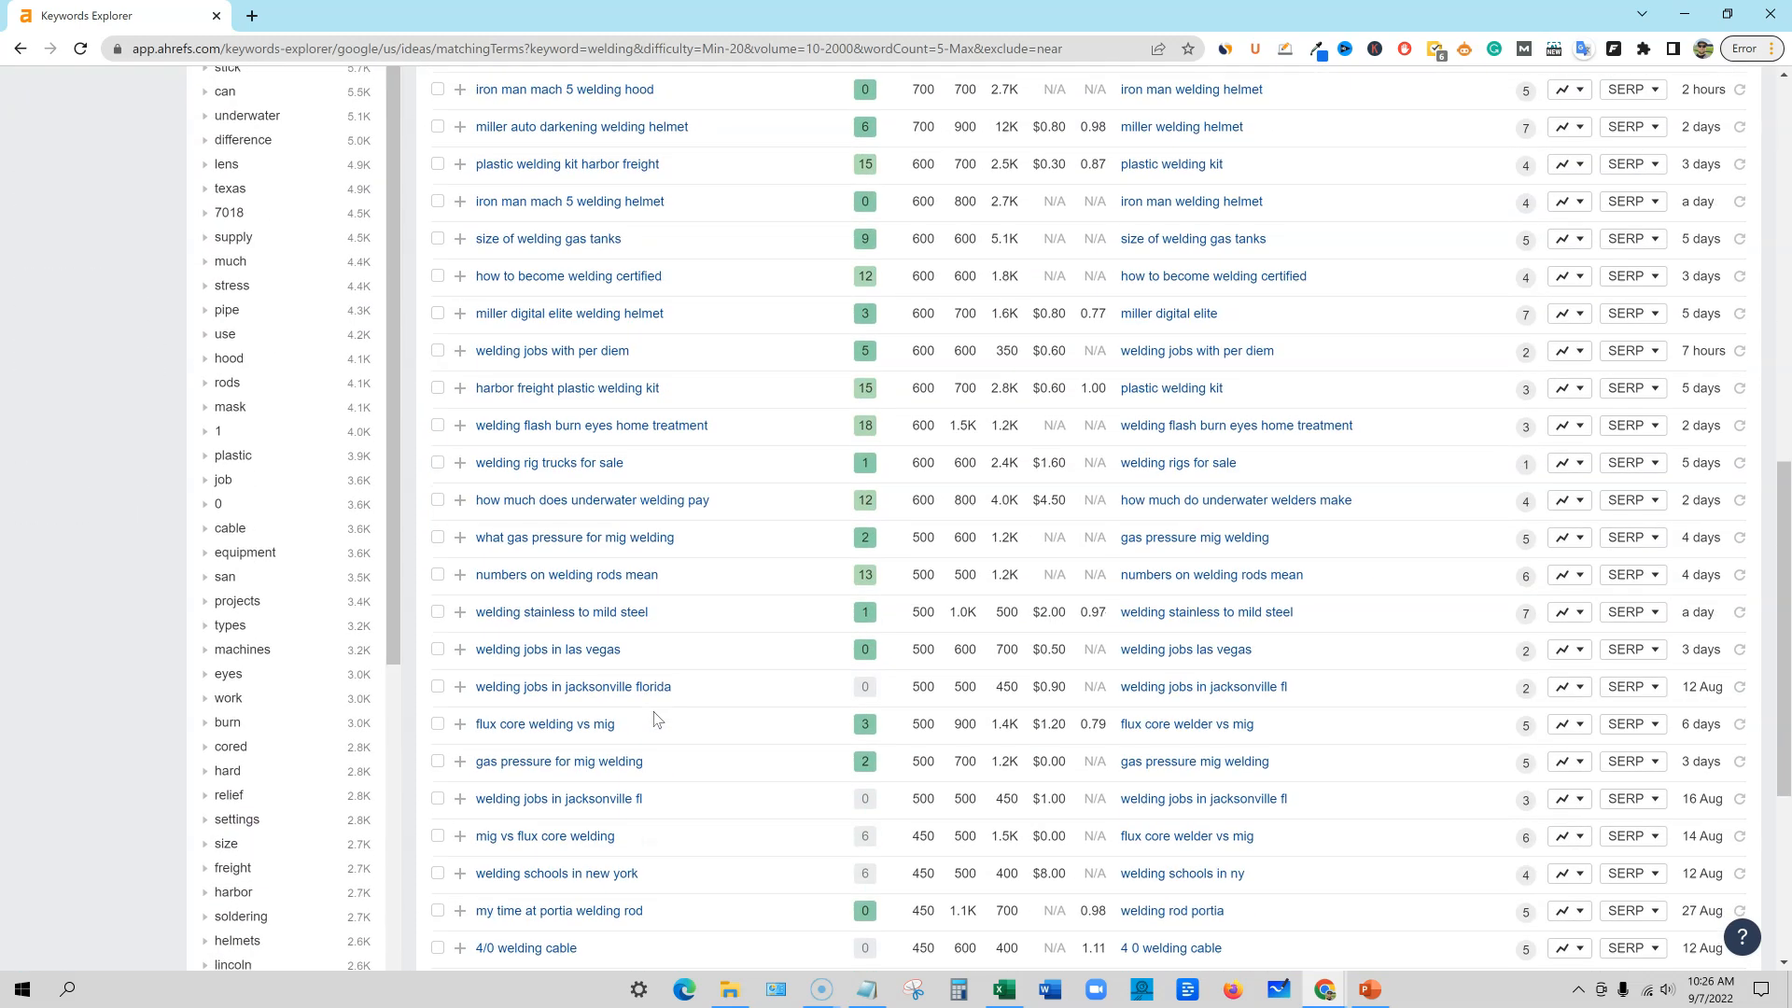
{"action": "scroll", "coordinate": [656, 719], "scroll_direction": "down", "scroll_amount": 4}
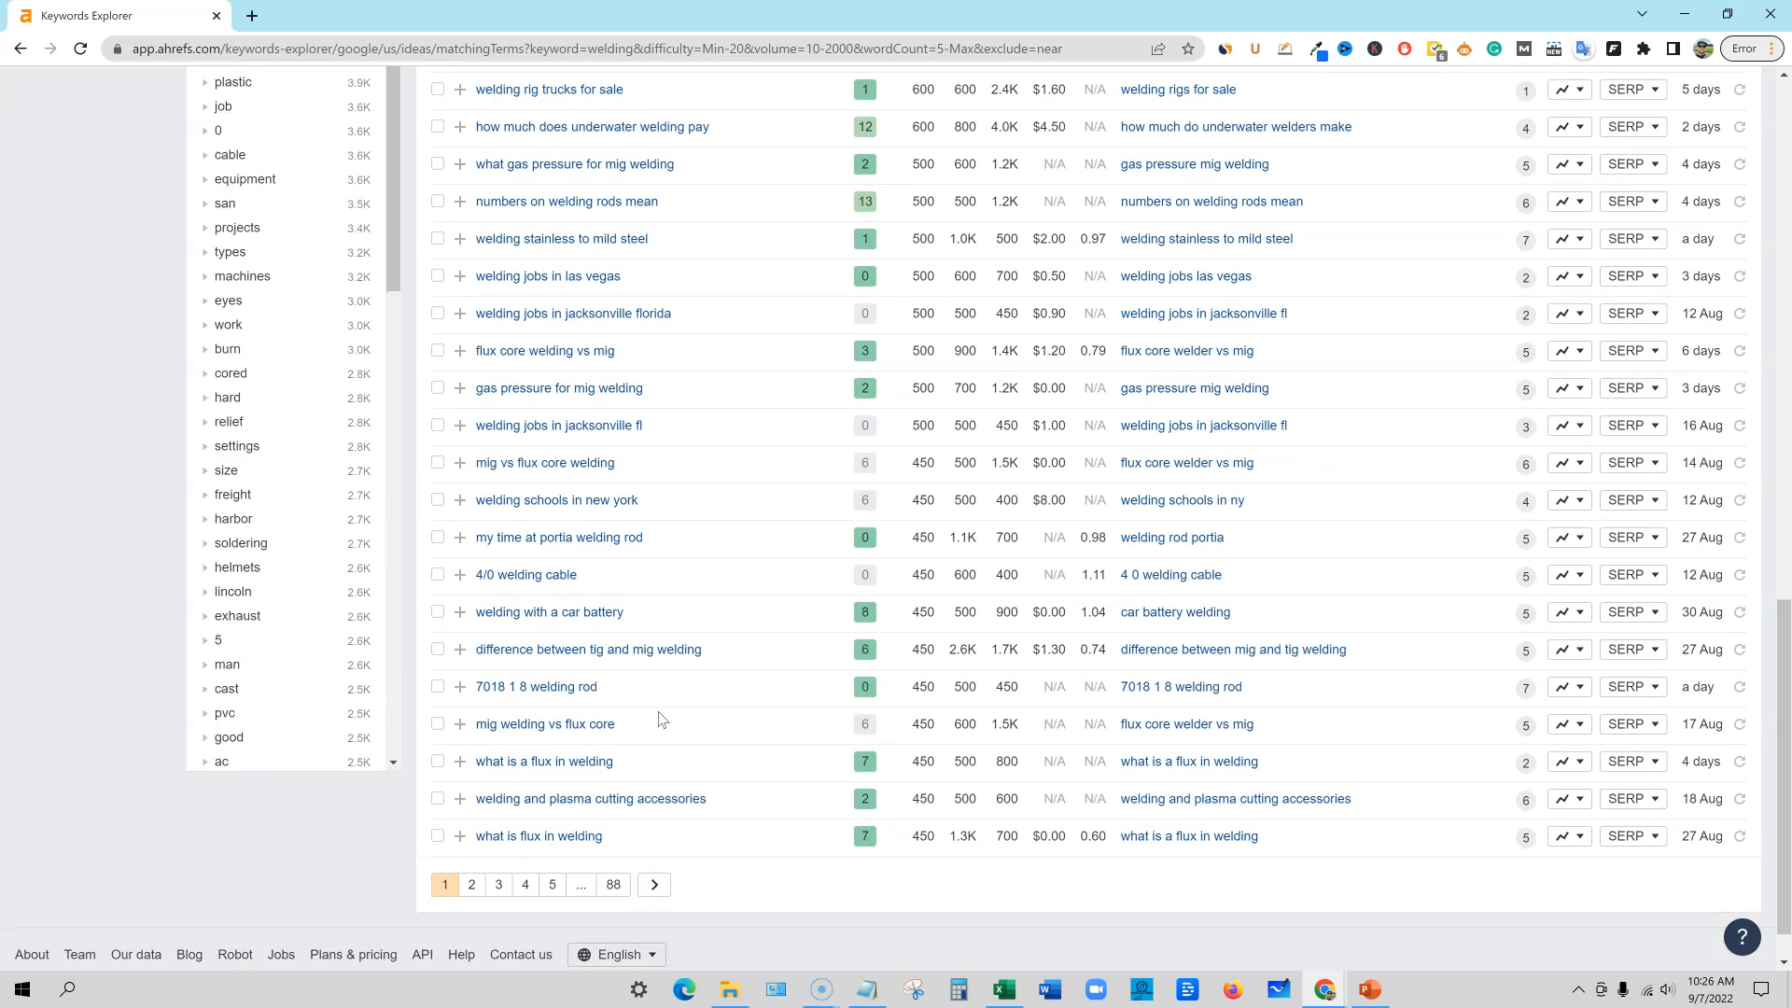
{"action": "scroll", "coordinate": [658, 718], "scroll_direction": "up", "scroll_amount": 20}
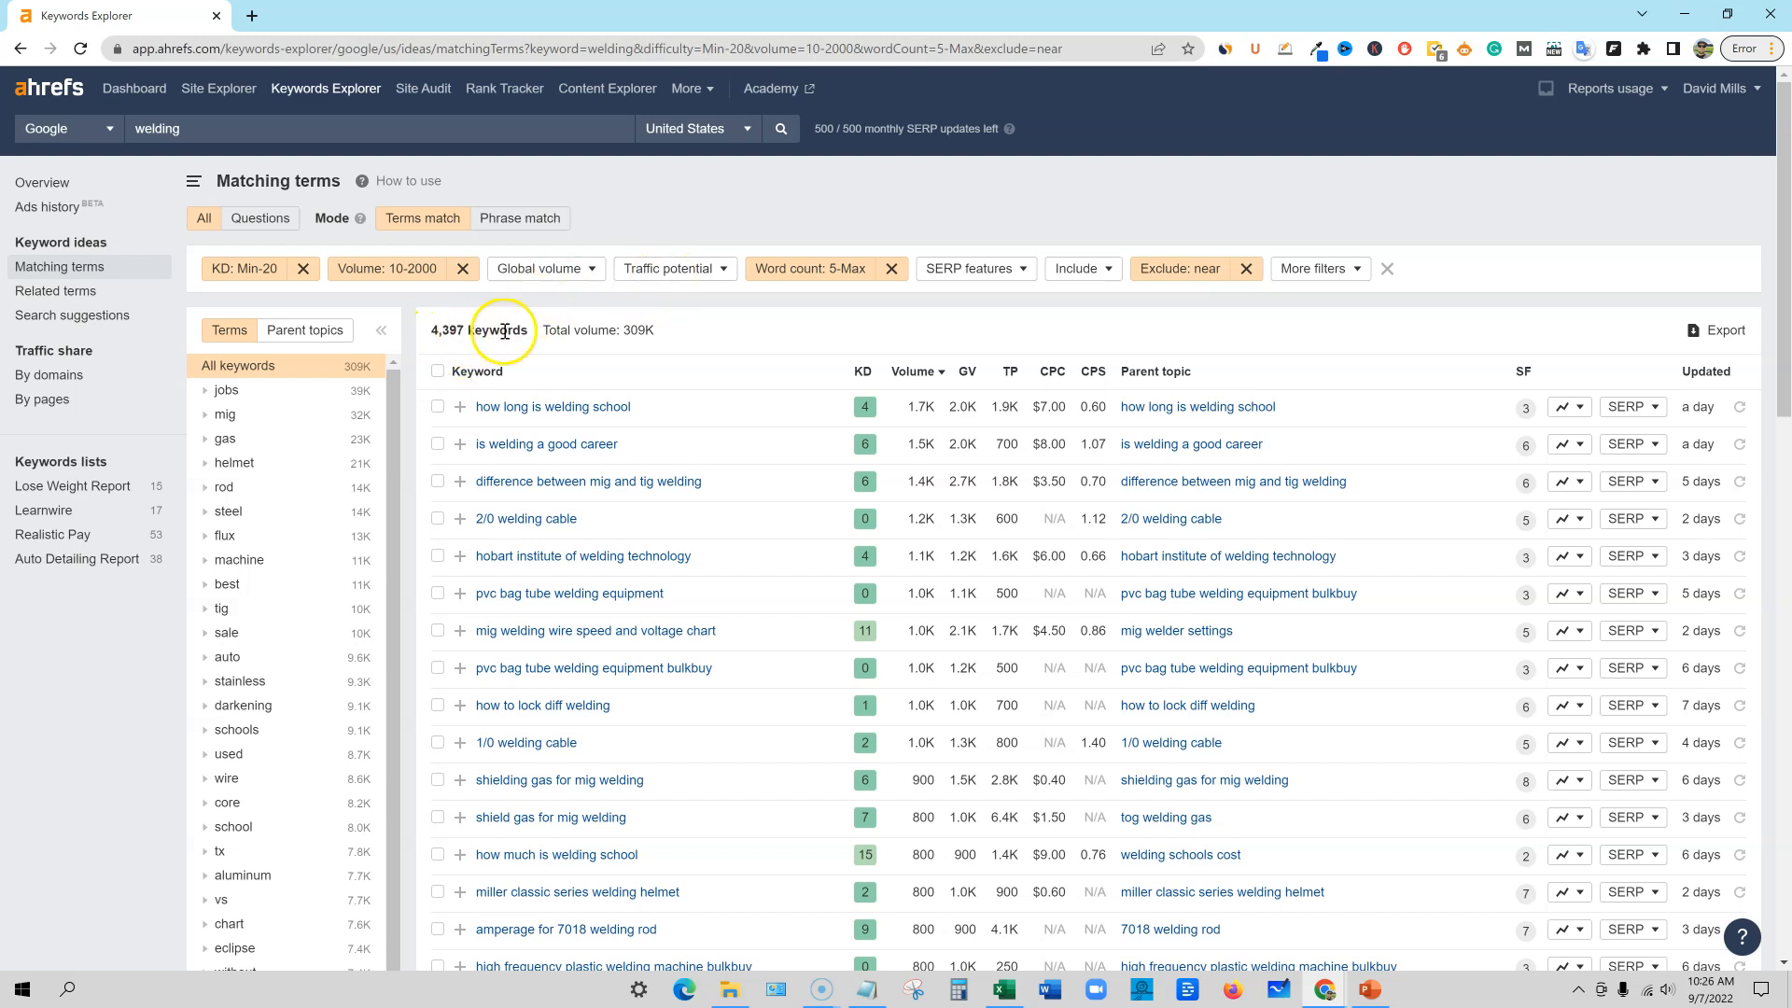
{"action": "scroll", "coordinate": [859, 520], "scroll_direction": "down", "scroll_amount": 15}
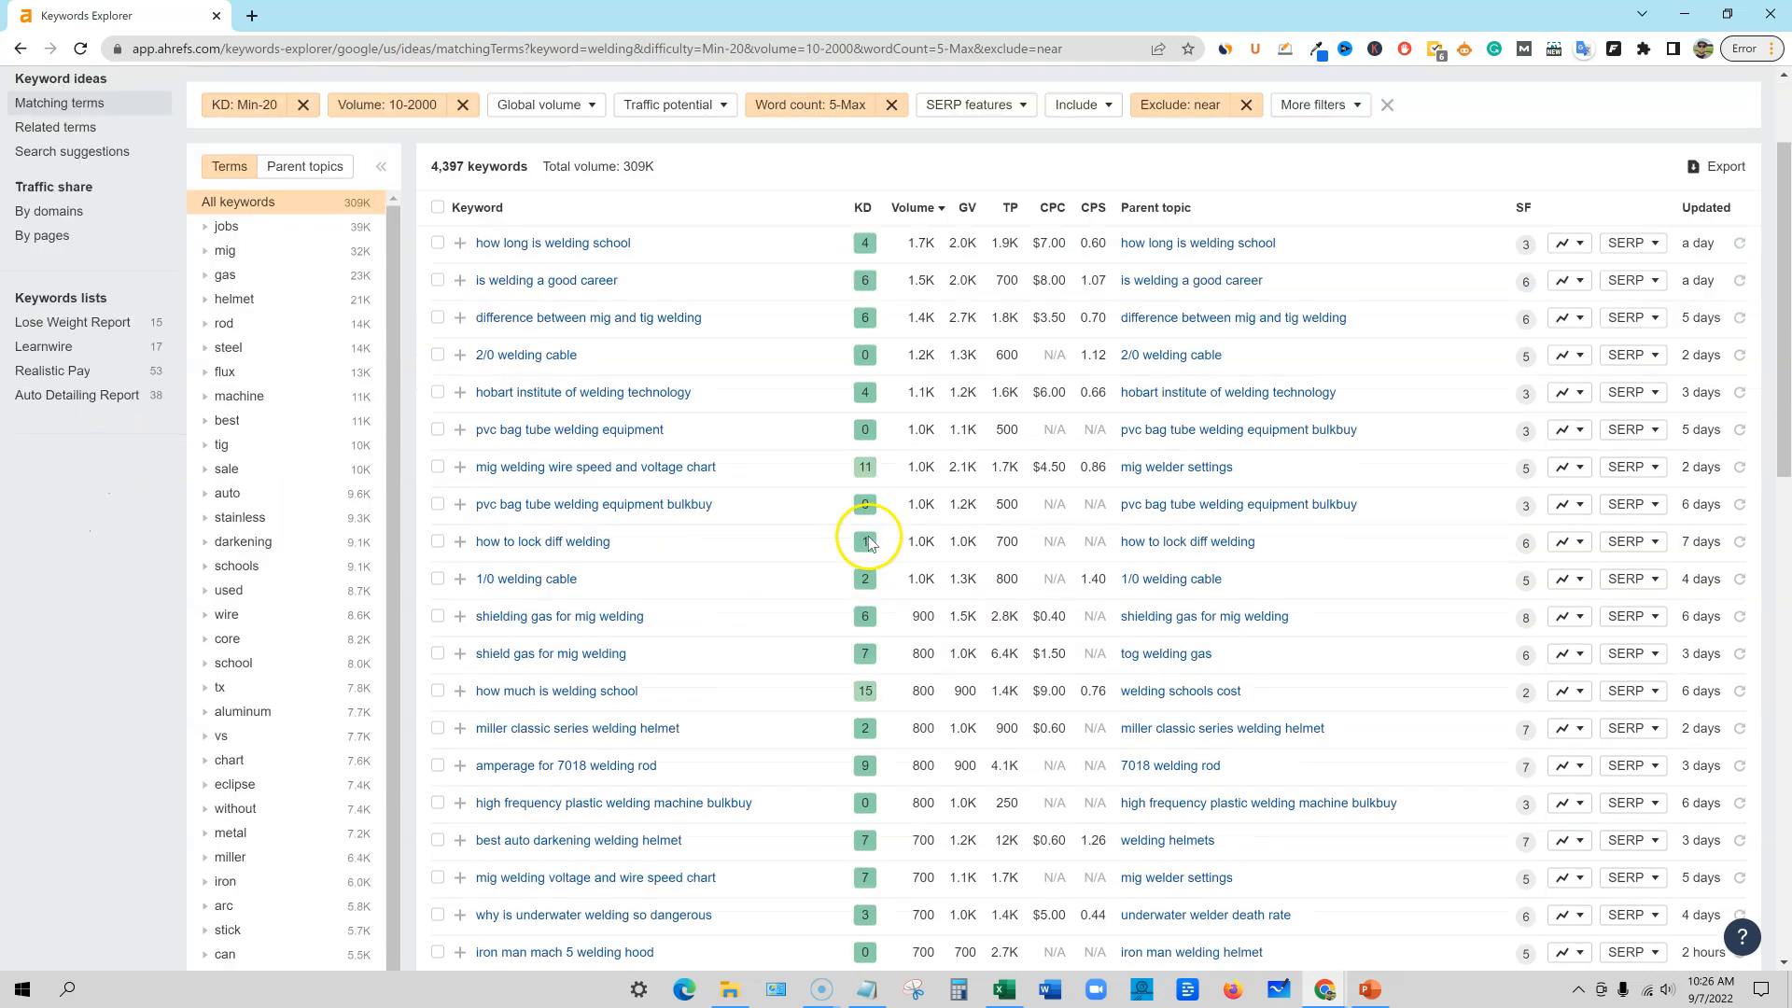
{"action": "scroll", "coordinate": [910, 860], "scroll_direction": "up", "scroll_amount": 15}
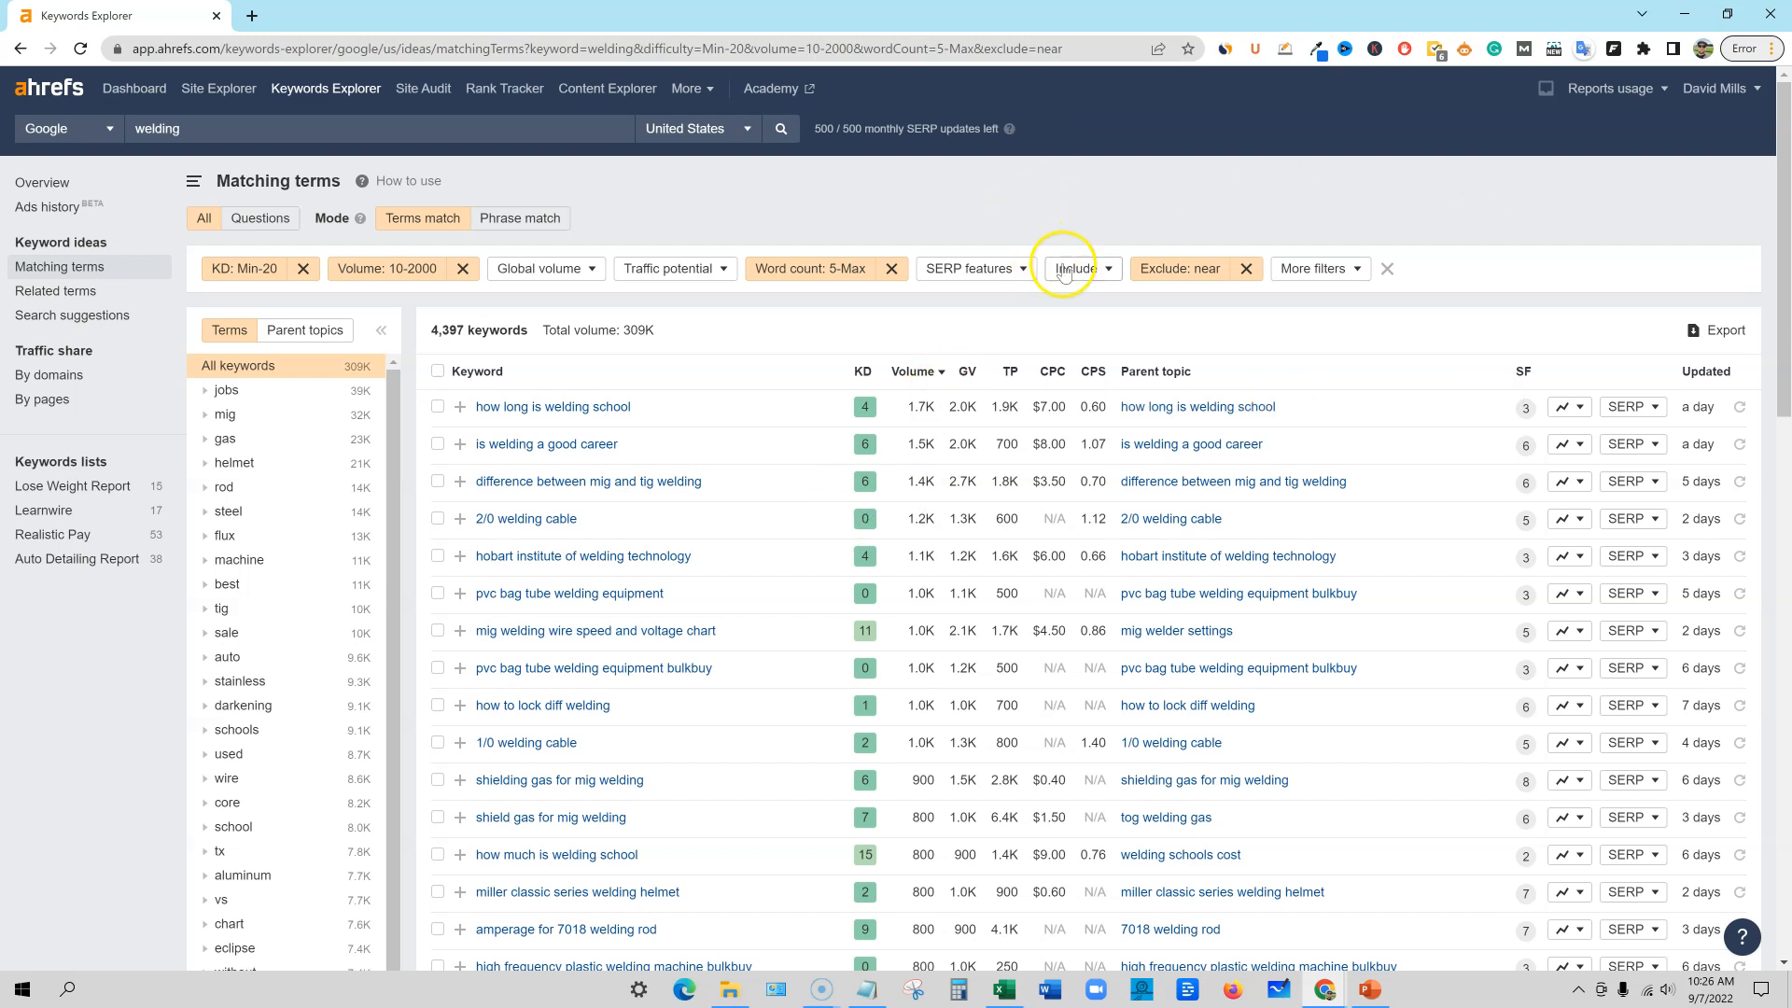
Step: Limit the matching terms to keywords that include "metal" and look through the filtered results
{"action": "left_click", "coordinate": [1104, 269]}
{"action": "type", "text": "me"}
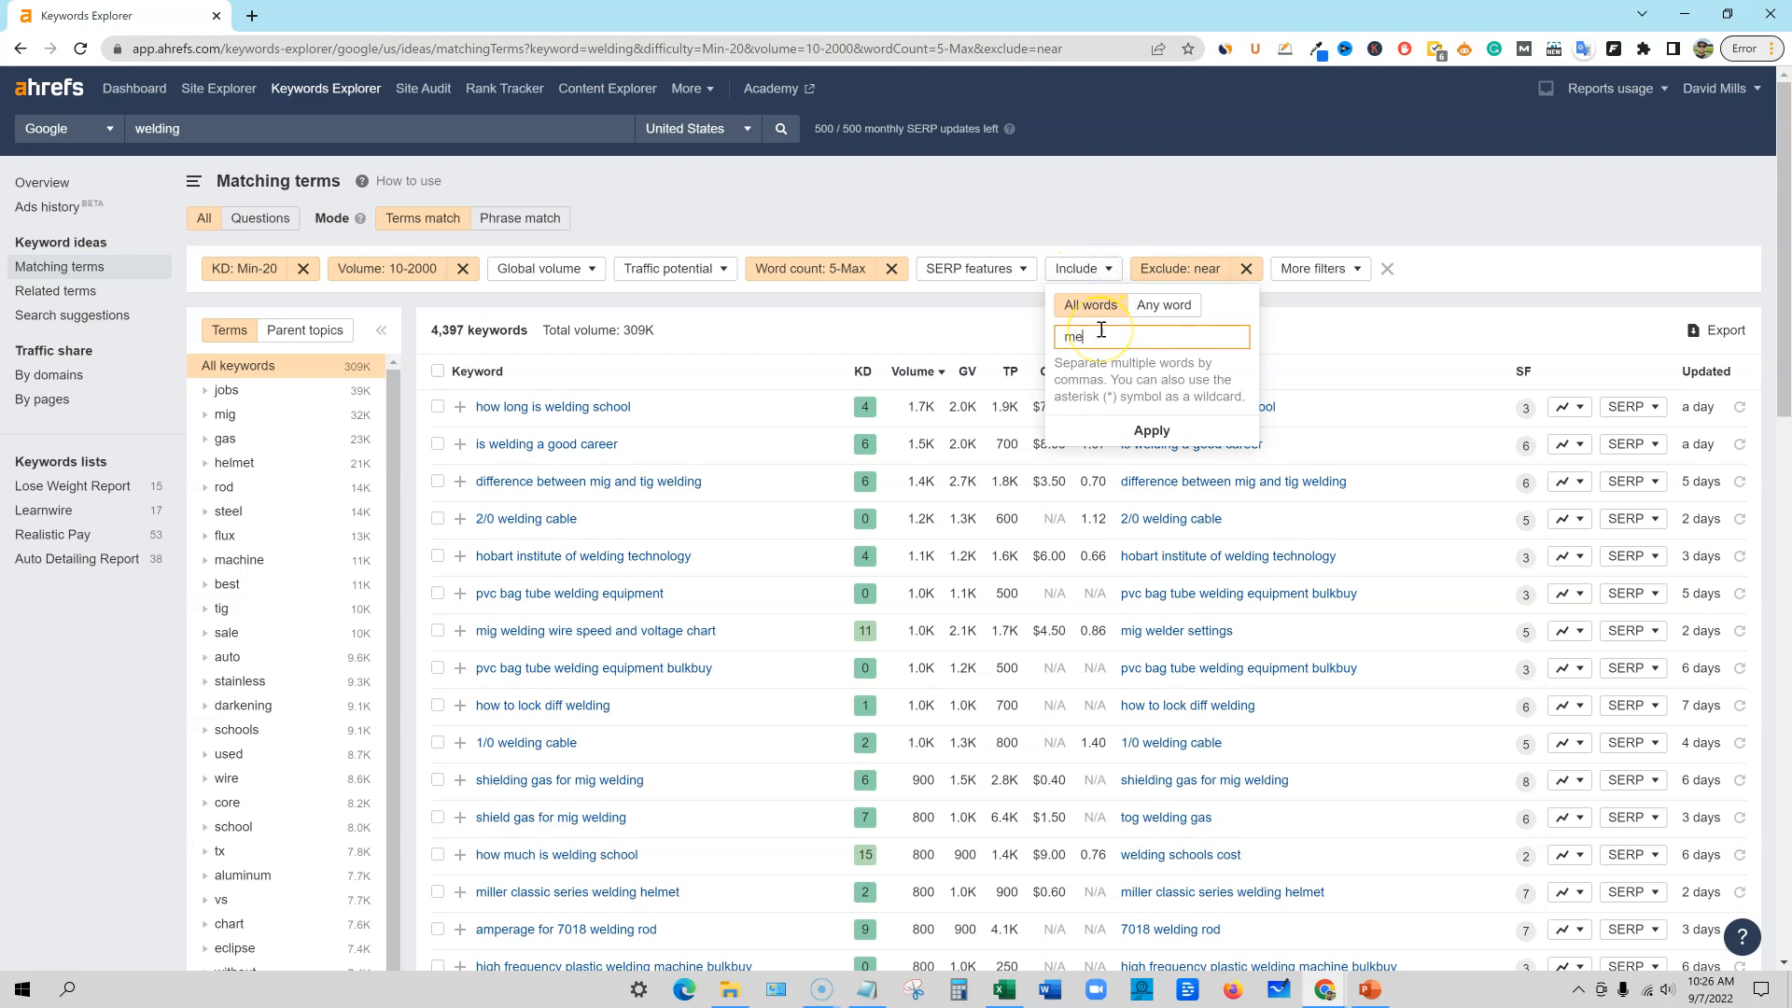
{"action": "type", "text": "tal"}
{"action": "left_click", "coordinate": [1151, 430]}
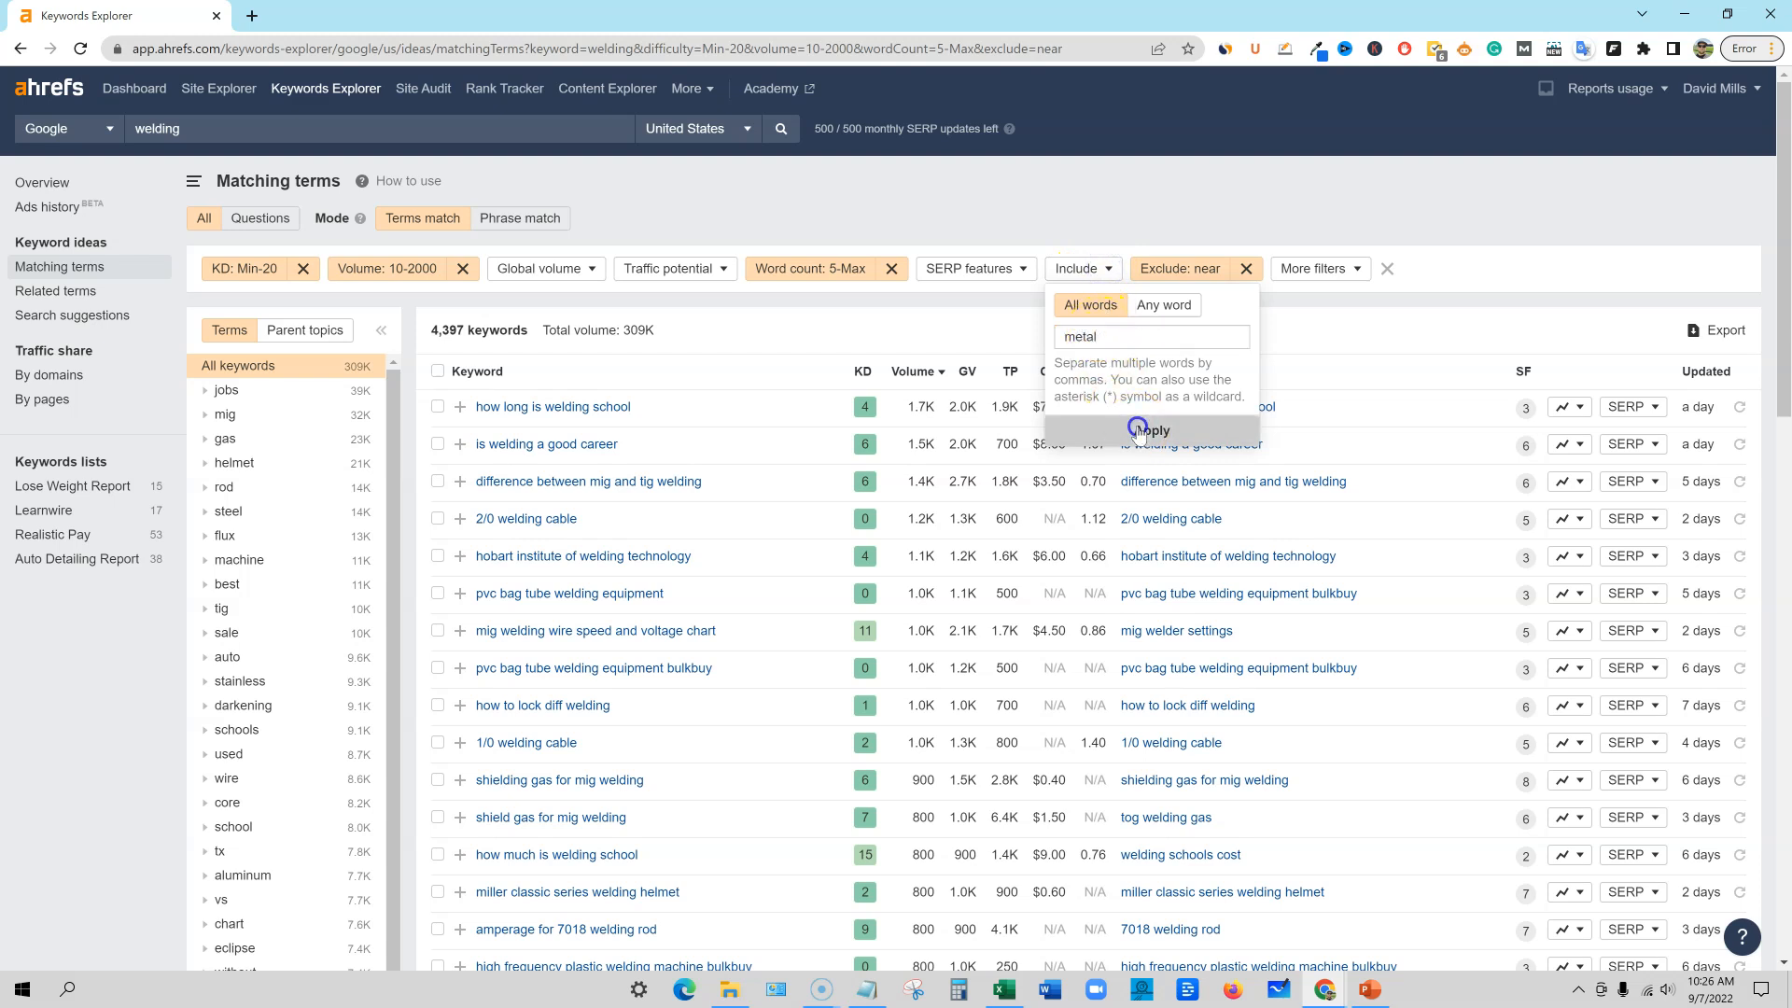
{"action": "left_click", "coordinate": [289, 320]}
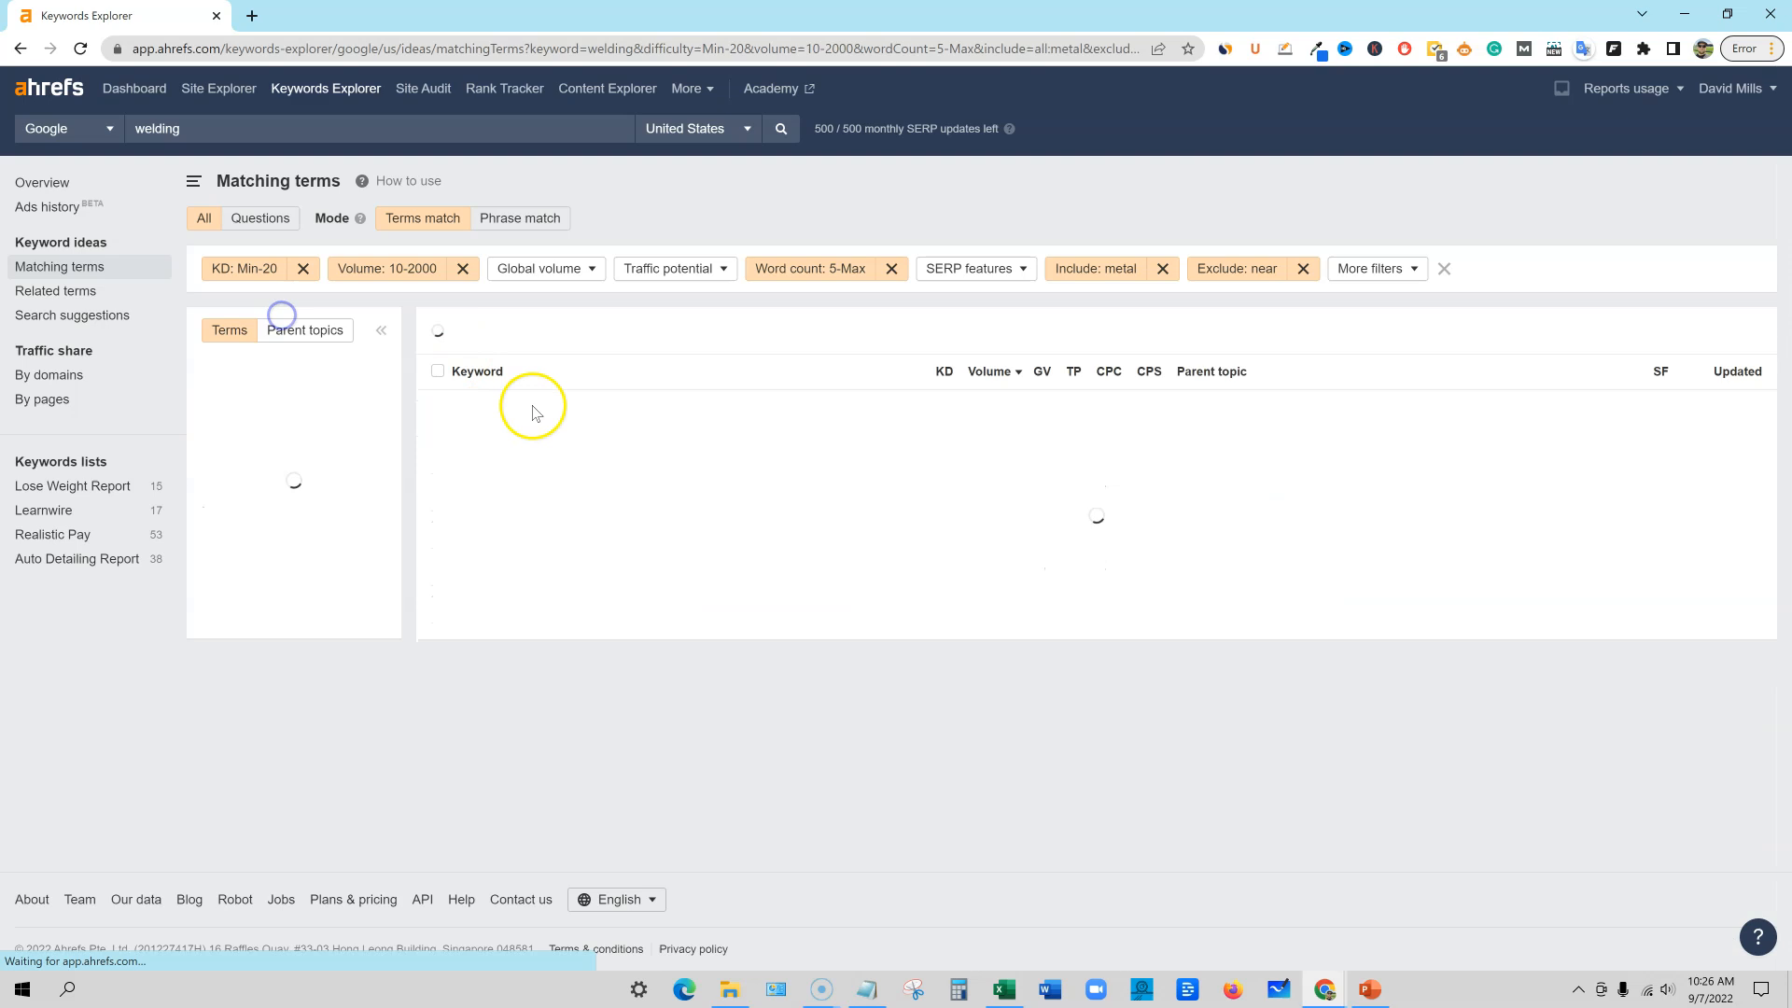
{"action": "scroll", "coordinate": [551, 444], "scroll_direction": "down", "scroll_amount": 1}
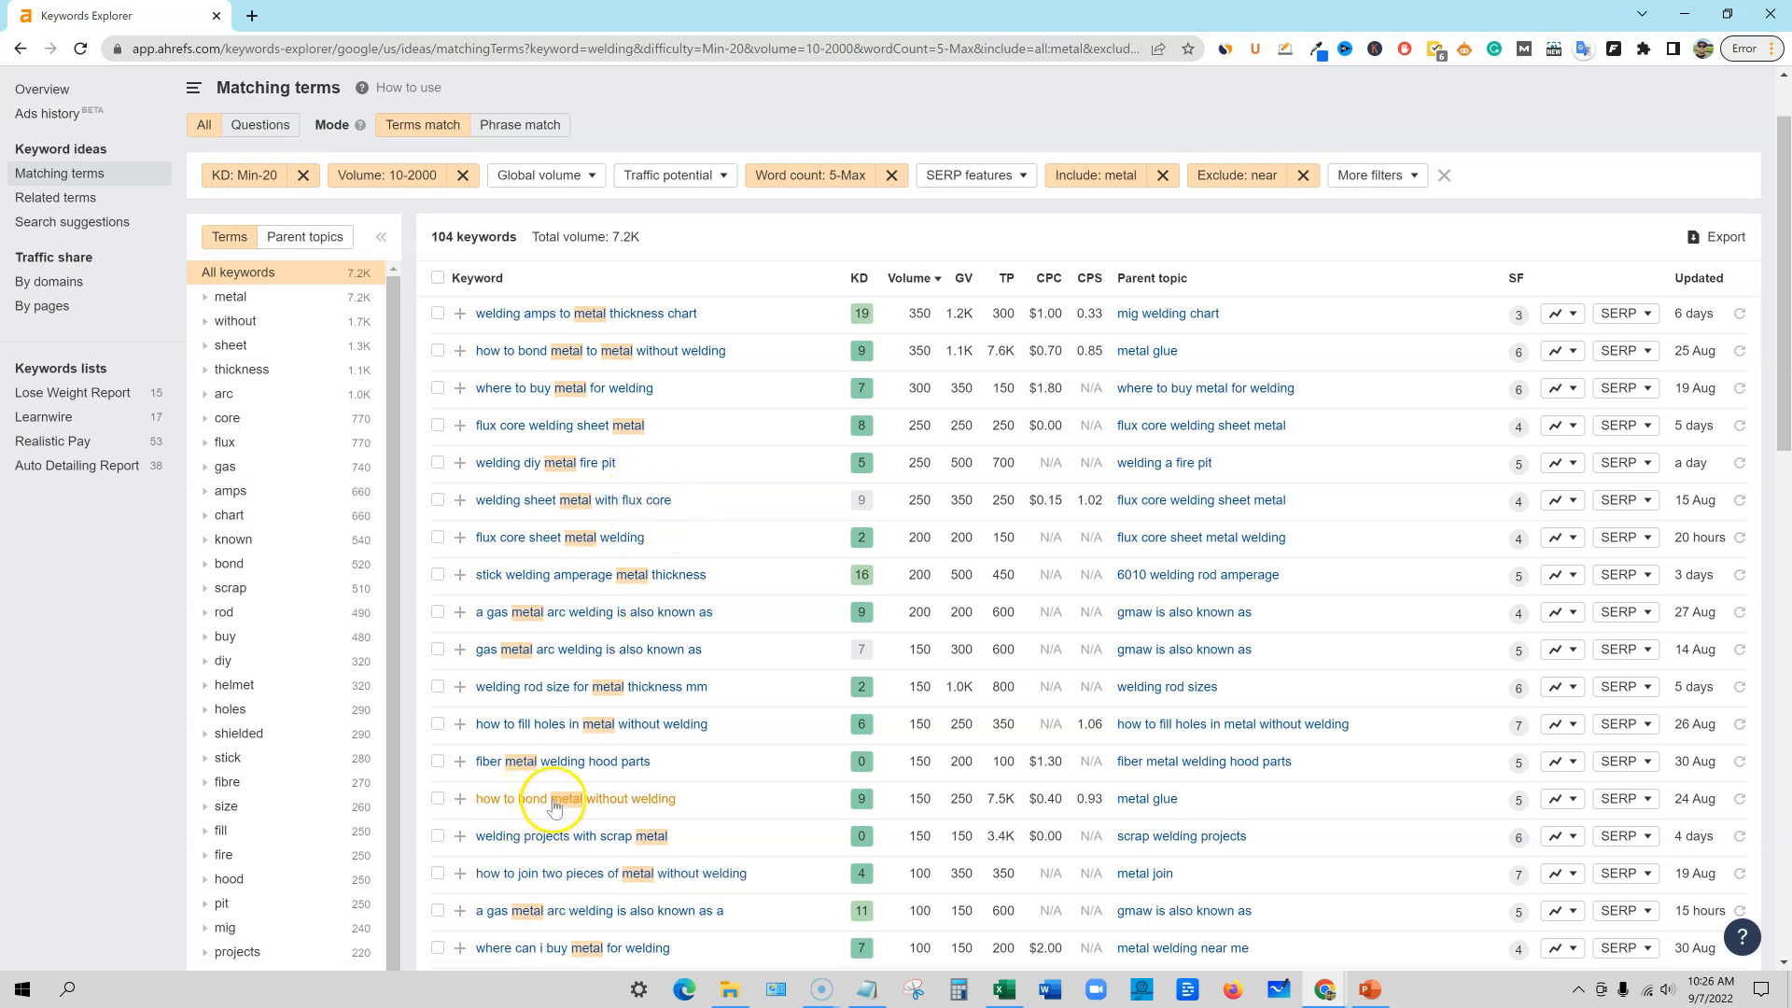
{"action": "scroll", "coordinate": [658, 811], "scroll_direction": "down", "scroll_amount": 1}
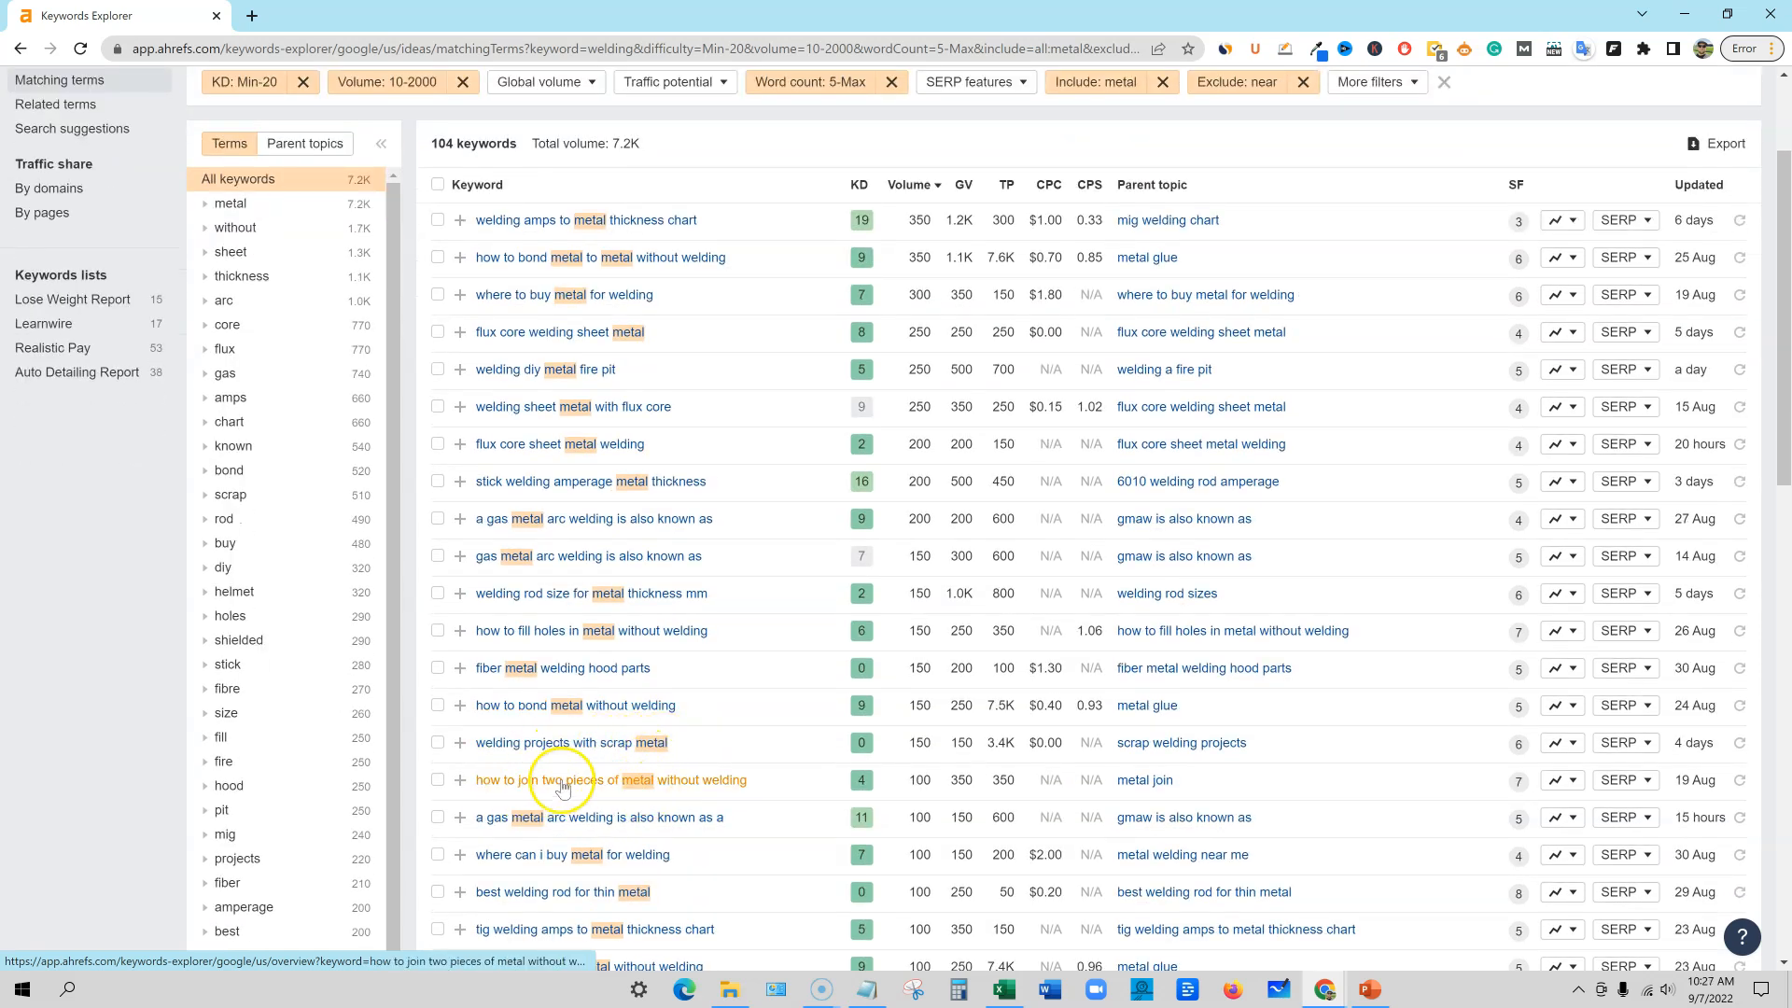
{"action": "scroll", "coordinate": [665, 771], "scroll_direction": "up", "scroll_amount": 2}
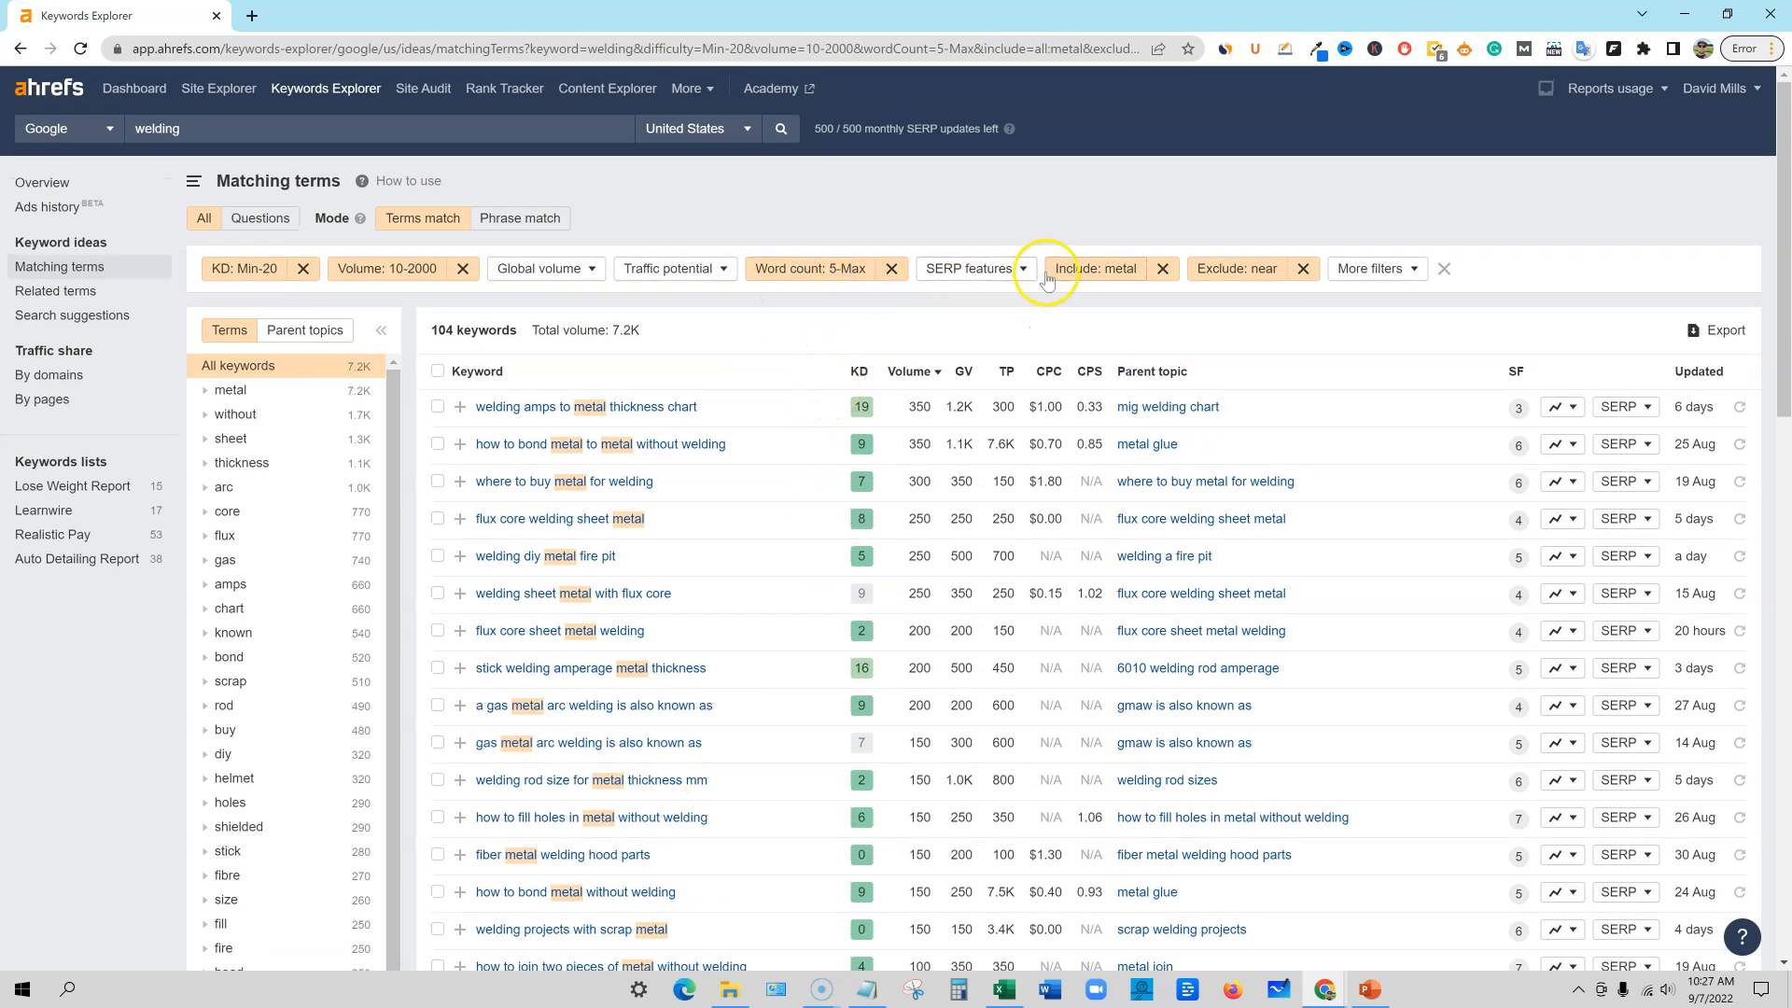
Step: Change the included word from "metal" to "laser", show the results and look through the keyword list
{"action": "left_click", "coordinate": [1136, 278]}
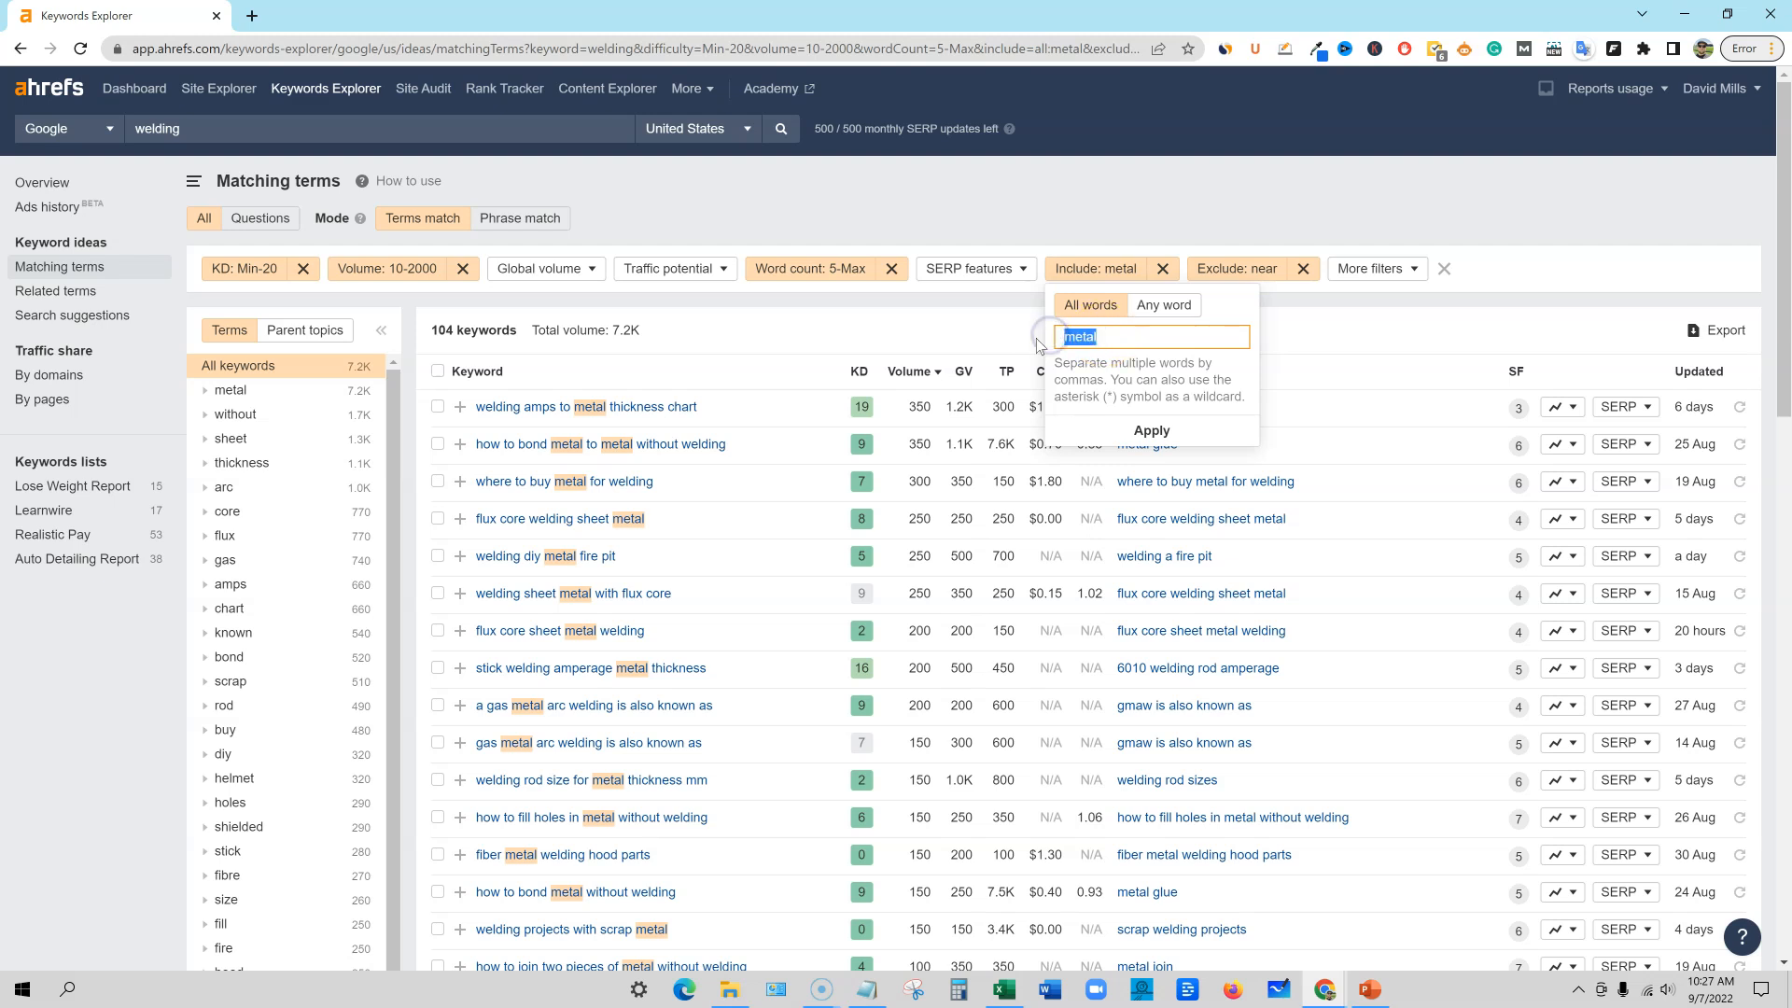
{"action": "left_click", "coordinate": [1154, 430]}
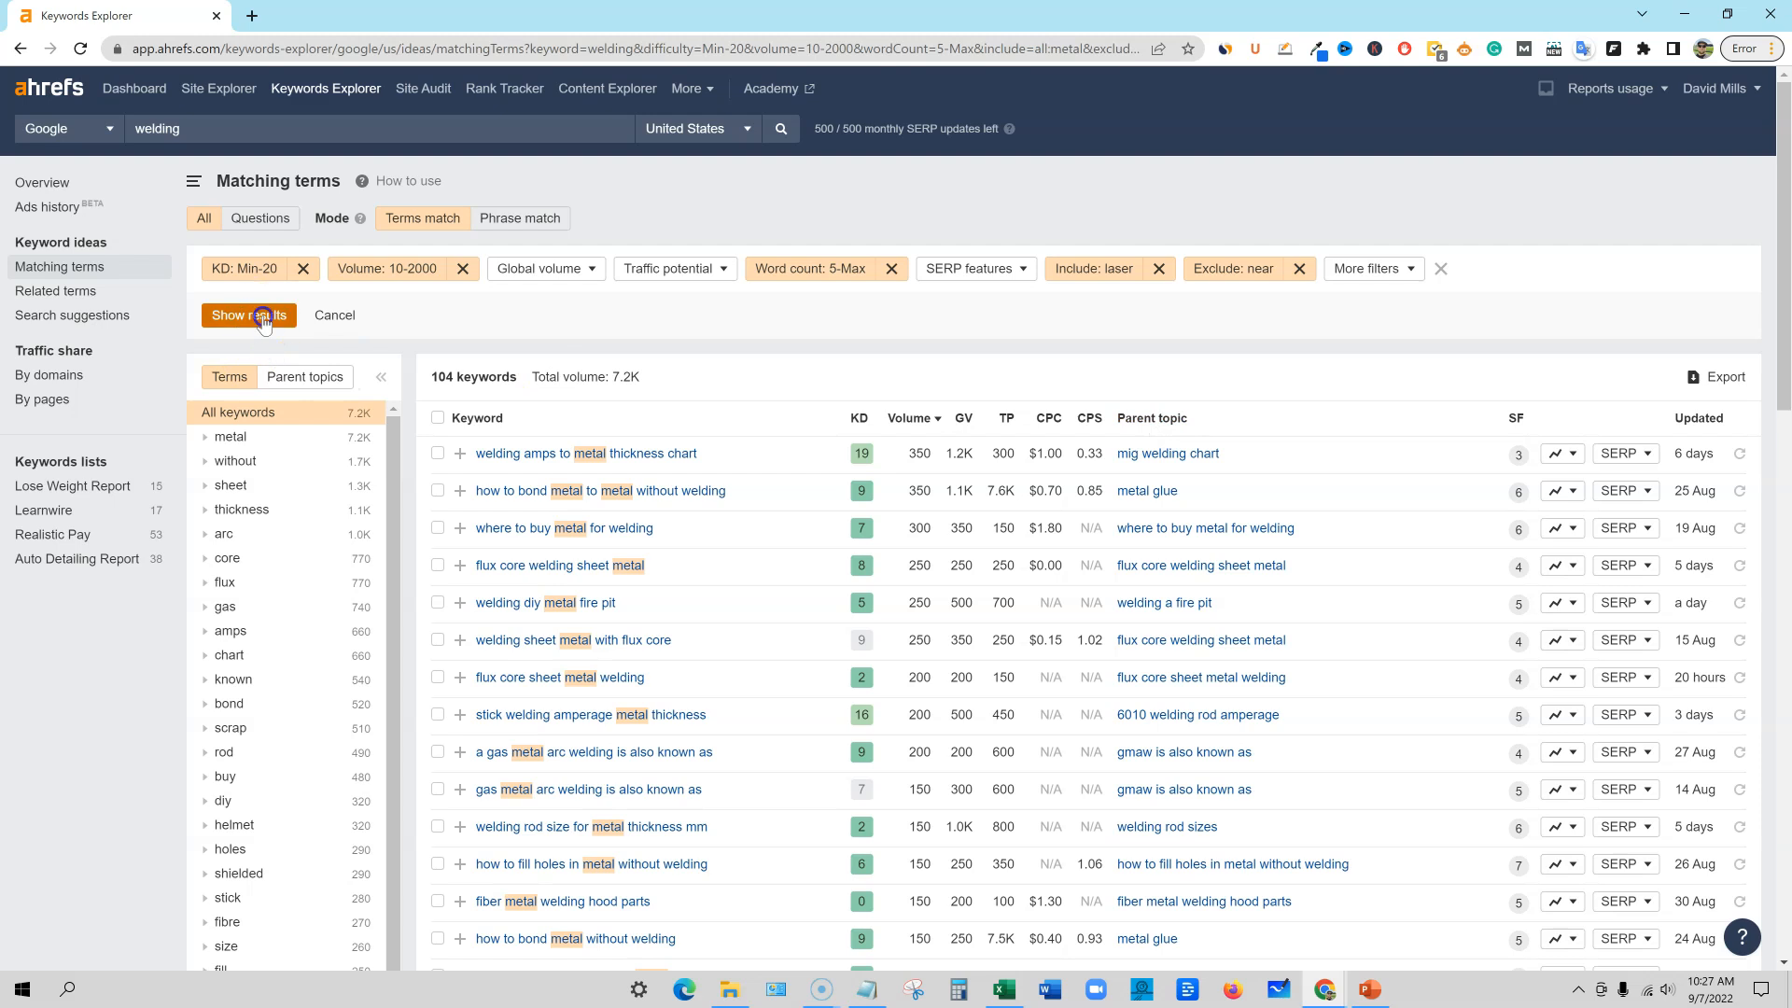
{"action": "left_click", "coordinate": [263, 315]}
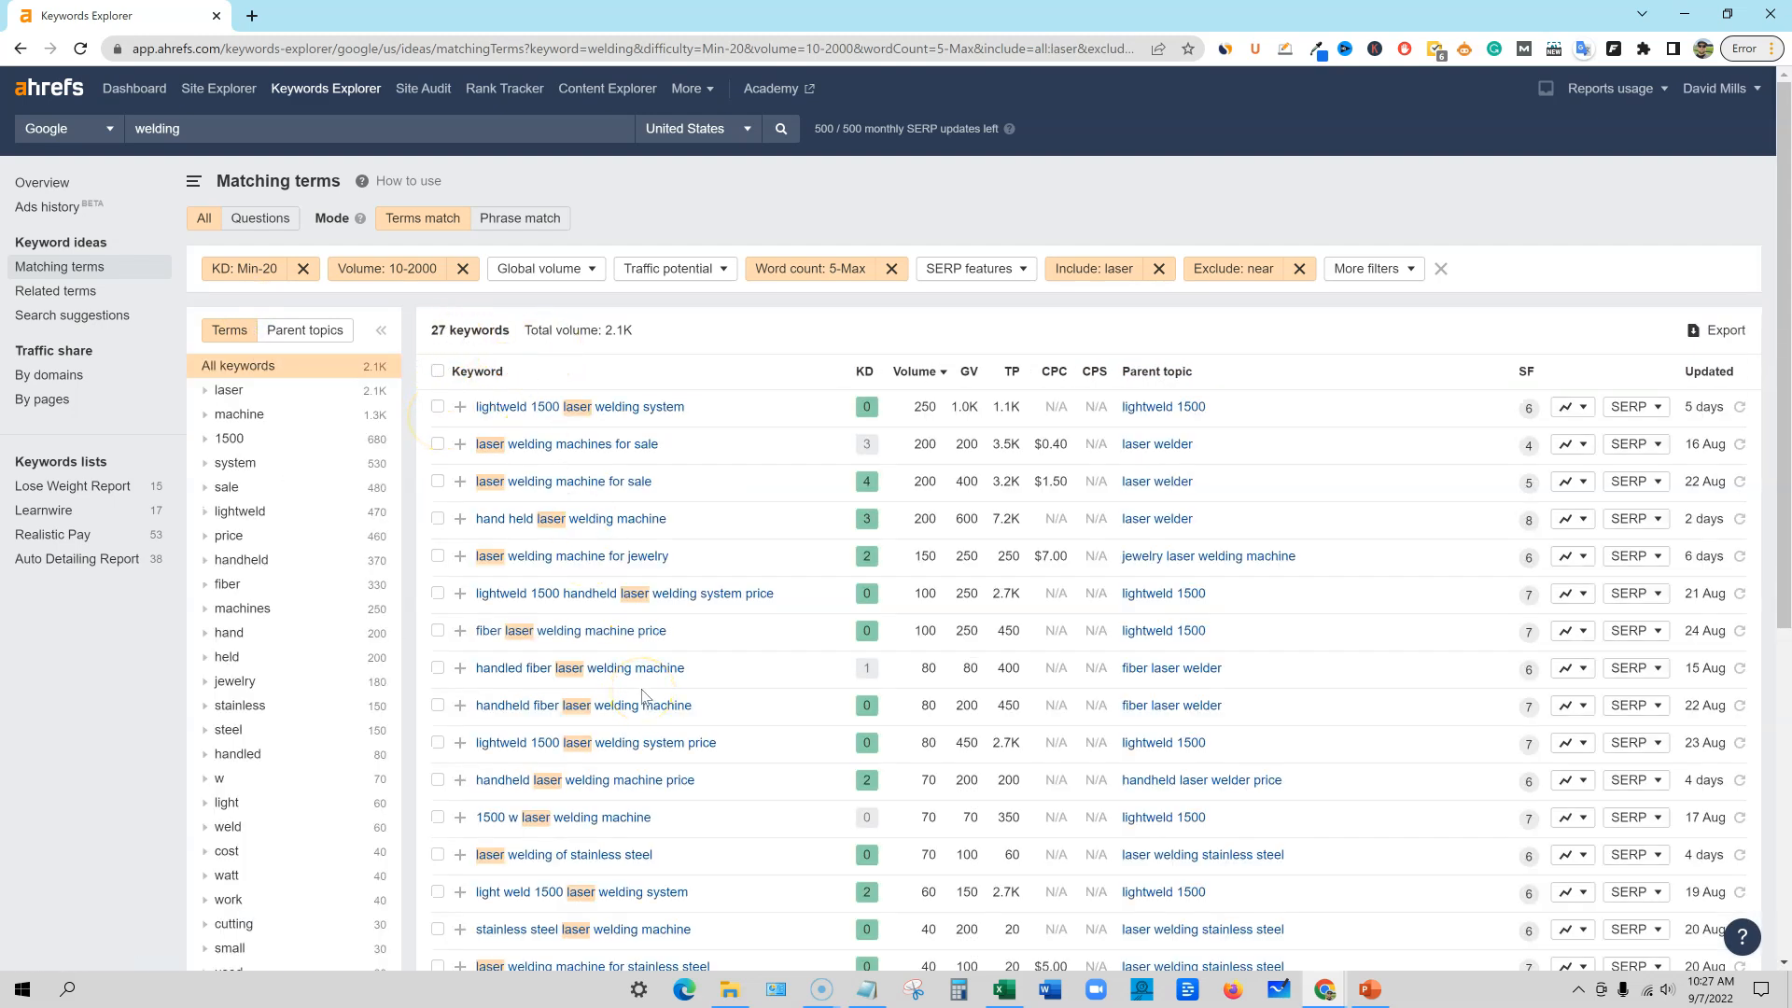
{"action": "scroll", "coordinate": [642, 695], "scroll_direction": "down", "scroll_amount": 1}
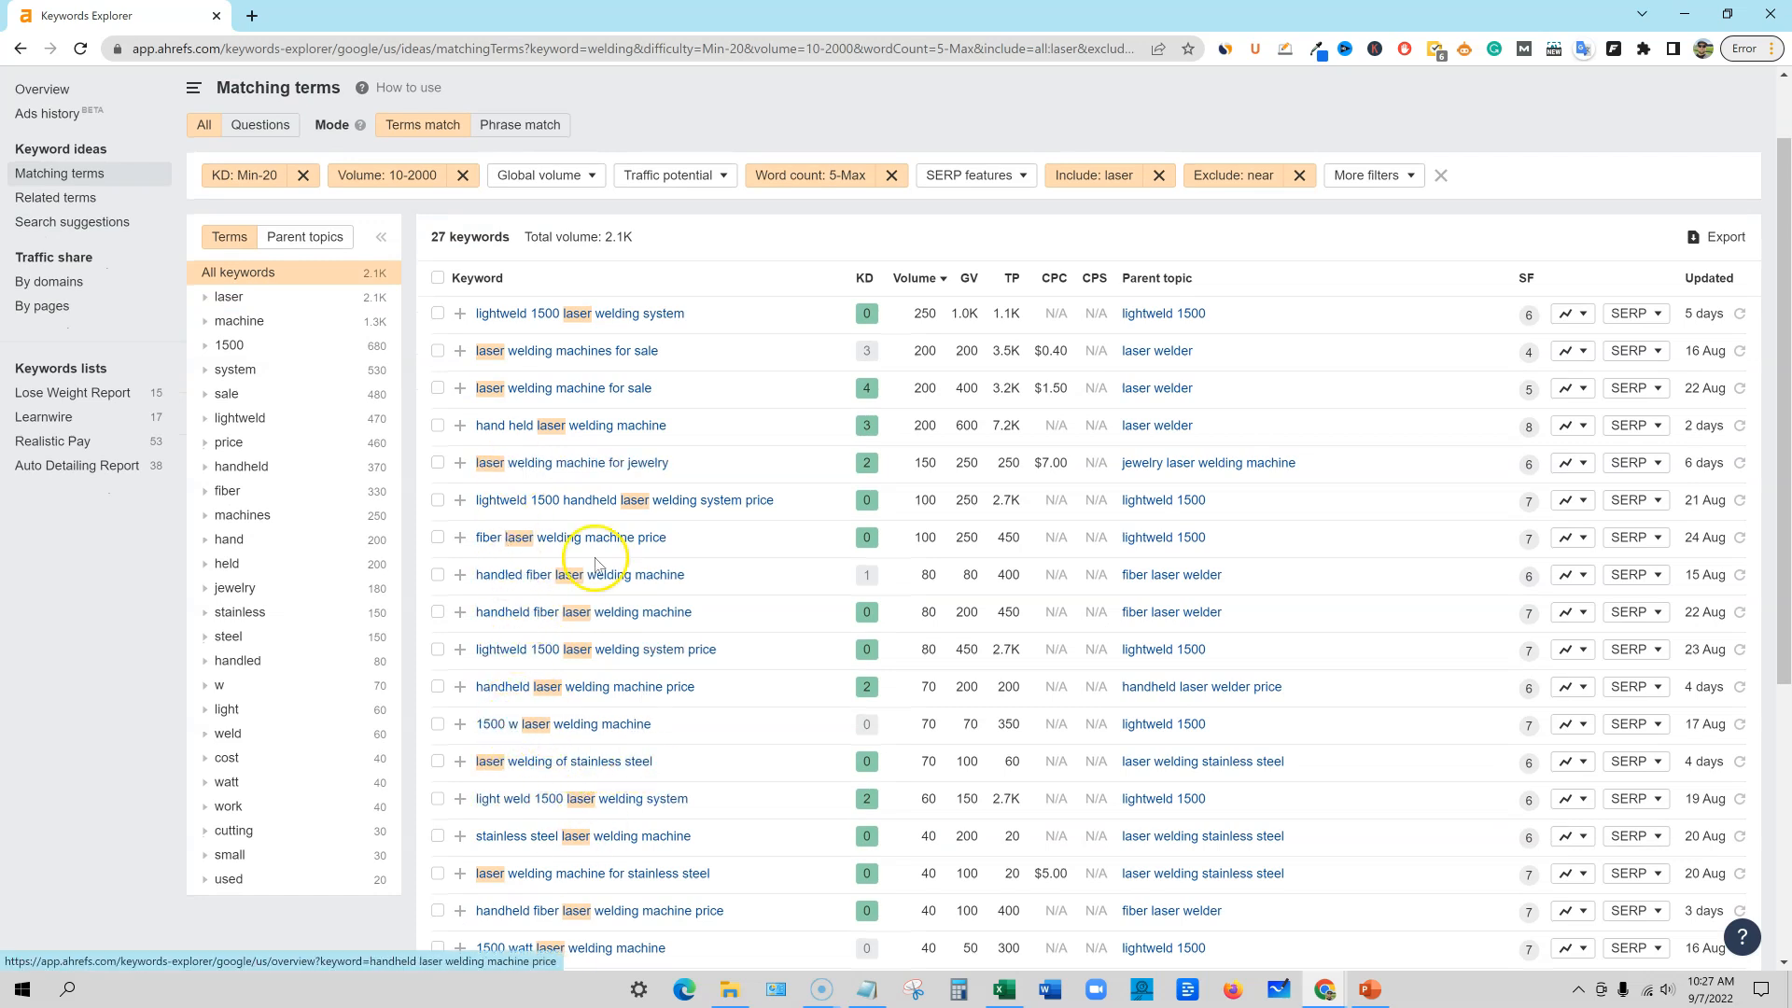
{"action": "scroll", "coordinate": [606, 737], "scroll_direction": "down", "scroll_amount": 4}
{"action": "scroll", "coordinate": [600, 724], "scroll_direction": "up", "scroll_amount": 5}
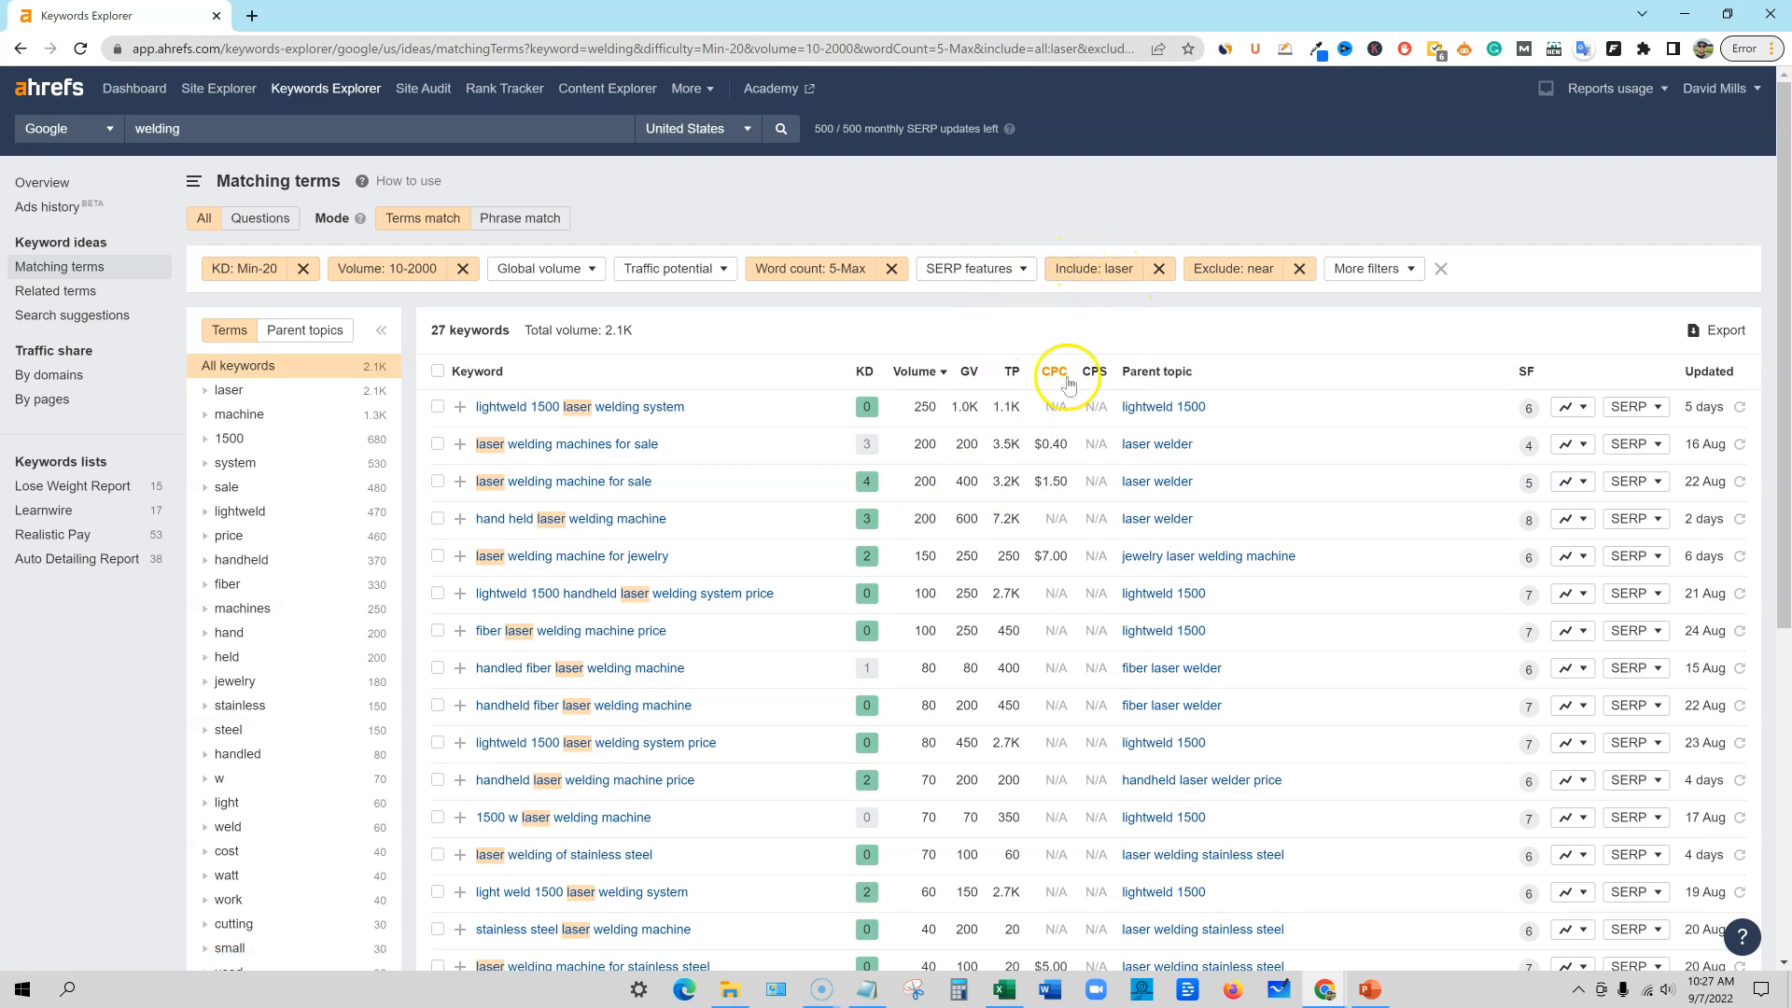
Step: Remove the included word "laser" from the filters and show the updated matching terms
{"action": "left_click", "coordinate": [1115, 268]}
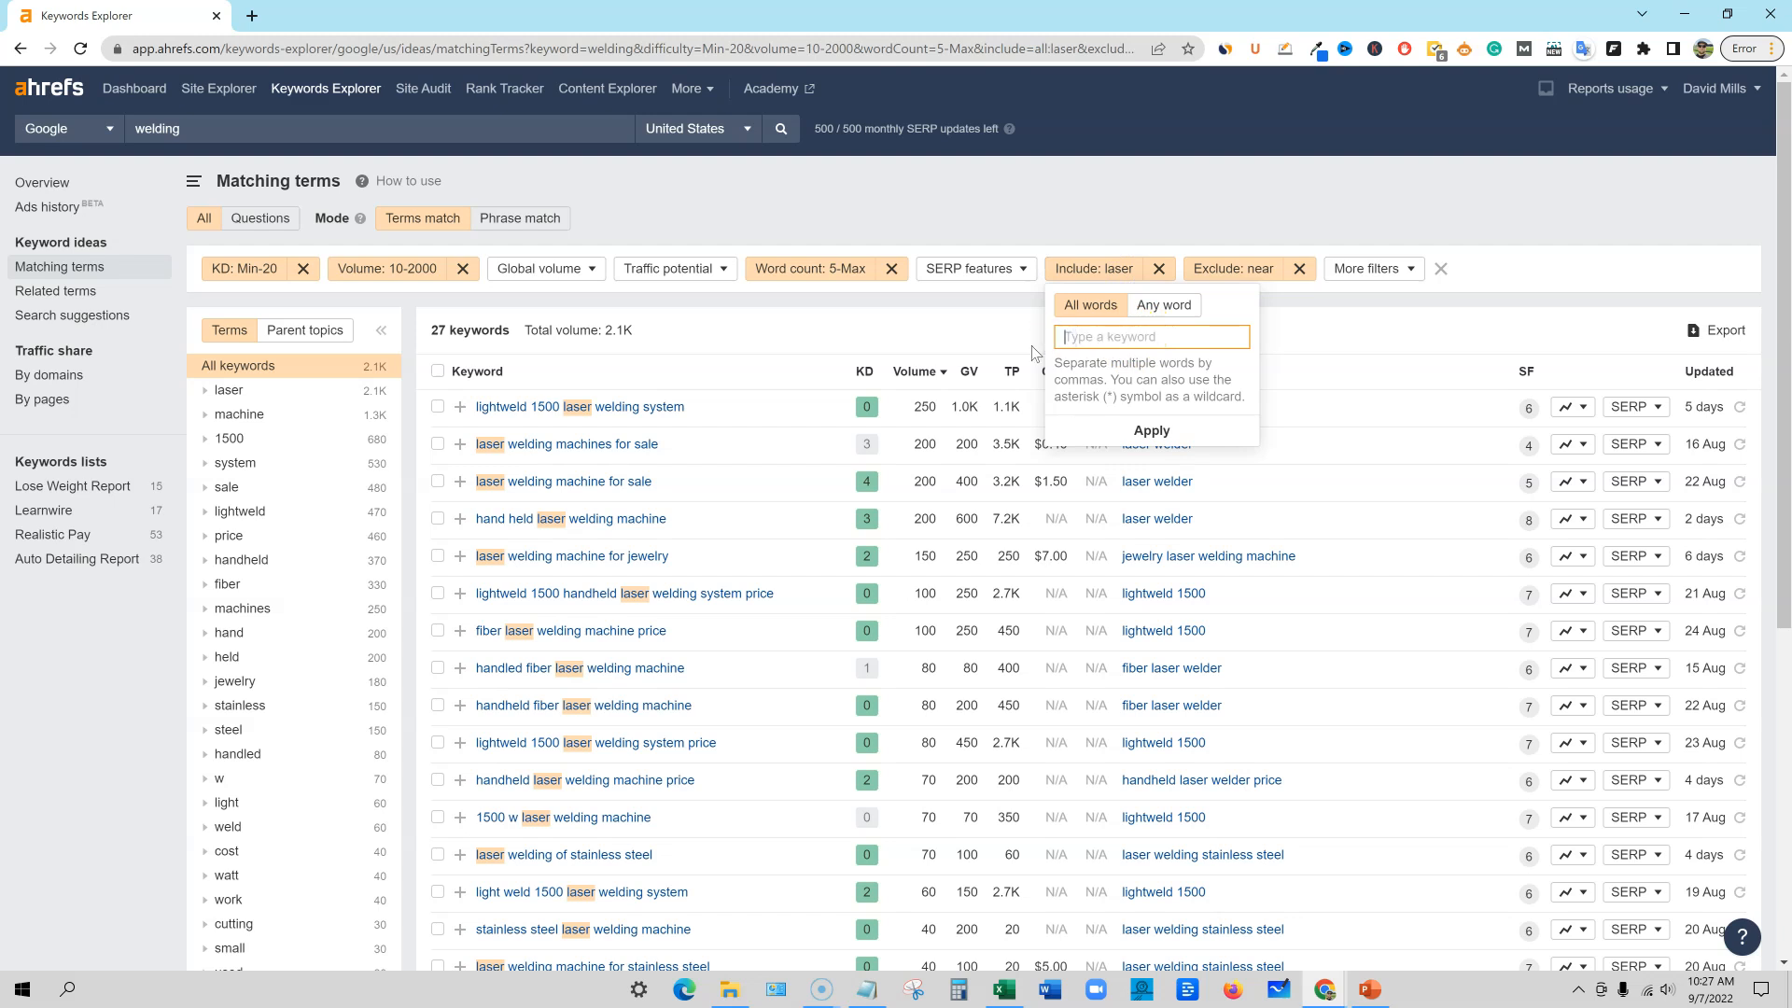
{"action": "left_click", "coordinate": [1151, 430]}
{"action": "left_click", "coordinate": [233, 314]}
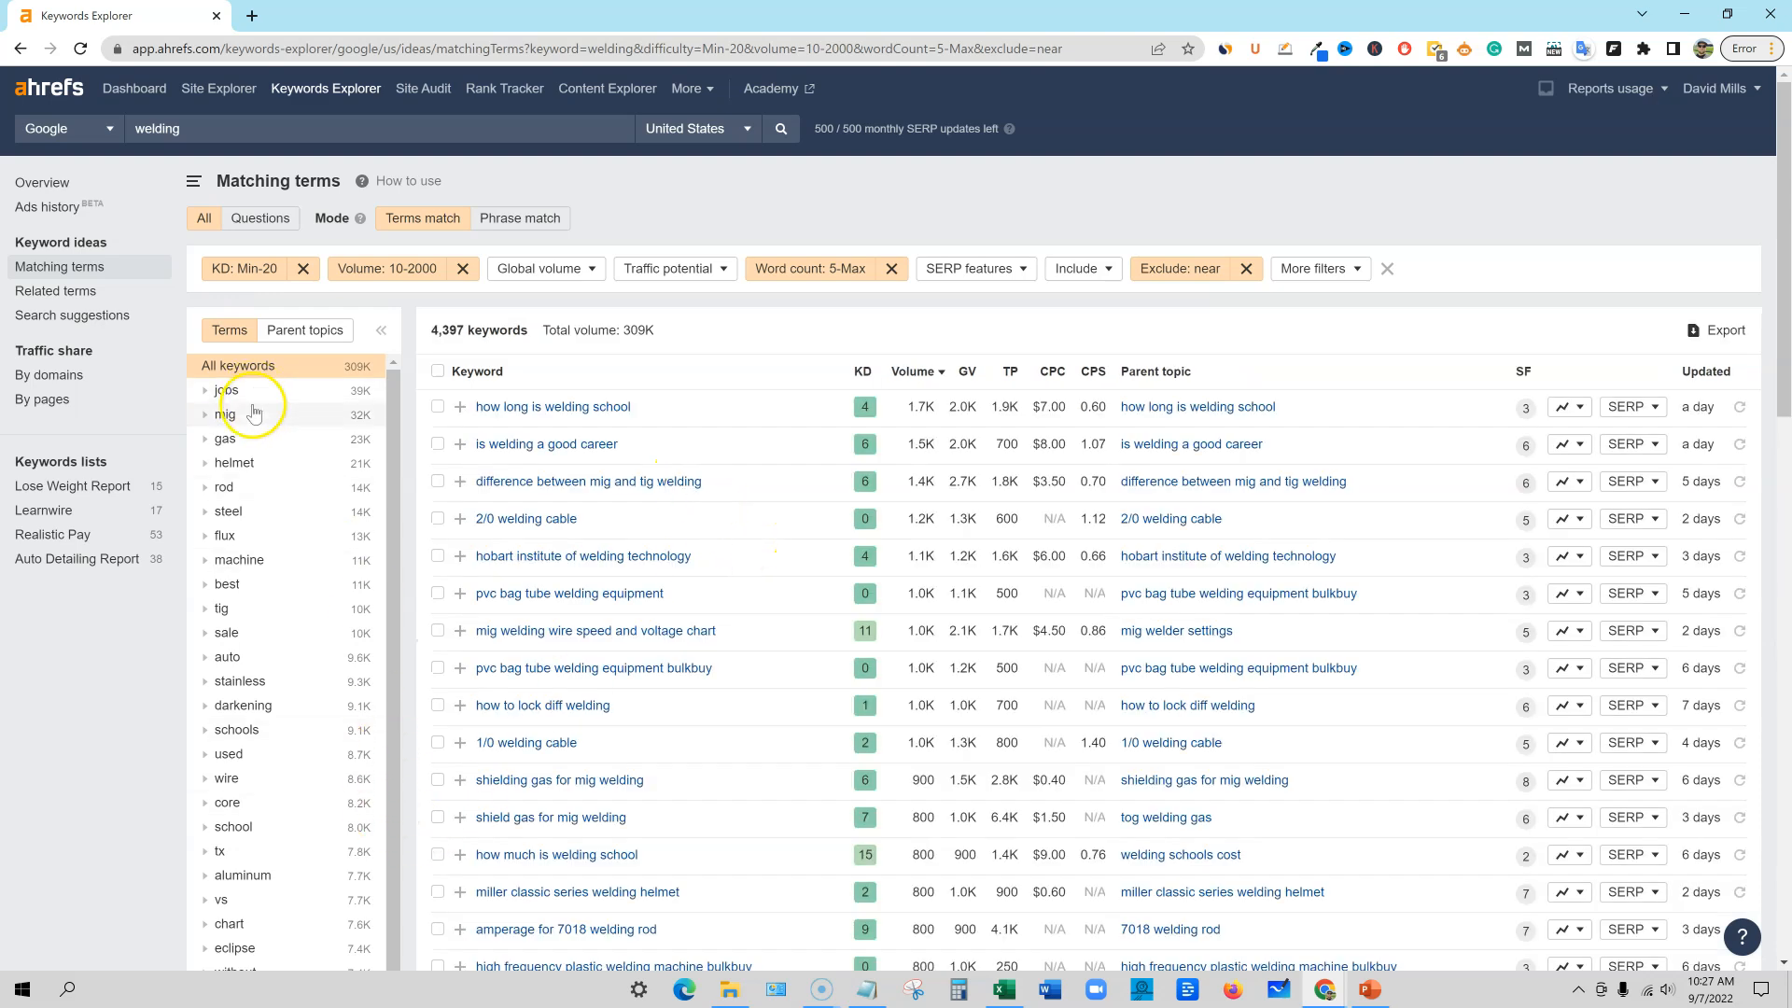
Step: Narrow the matching terms to the "stainless" term group and look through its keywords and parent topics
{"action": "left_click", "coordinate": [257, 687]}
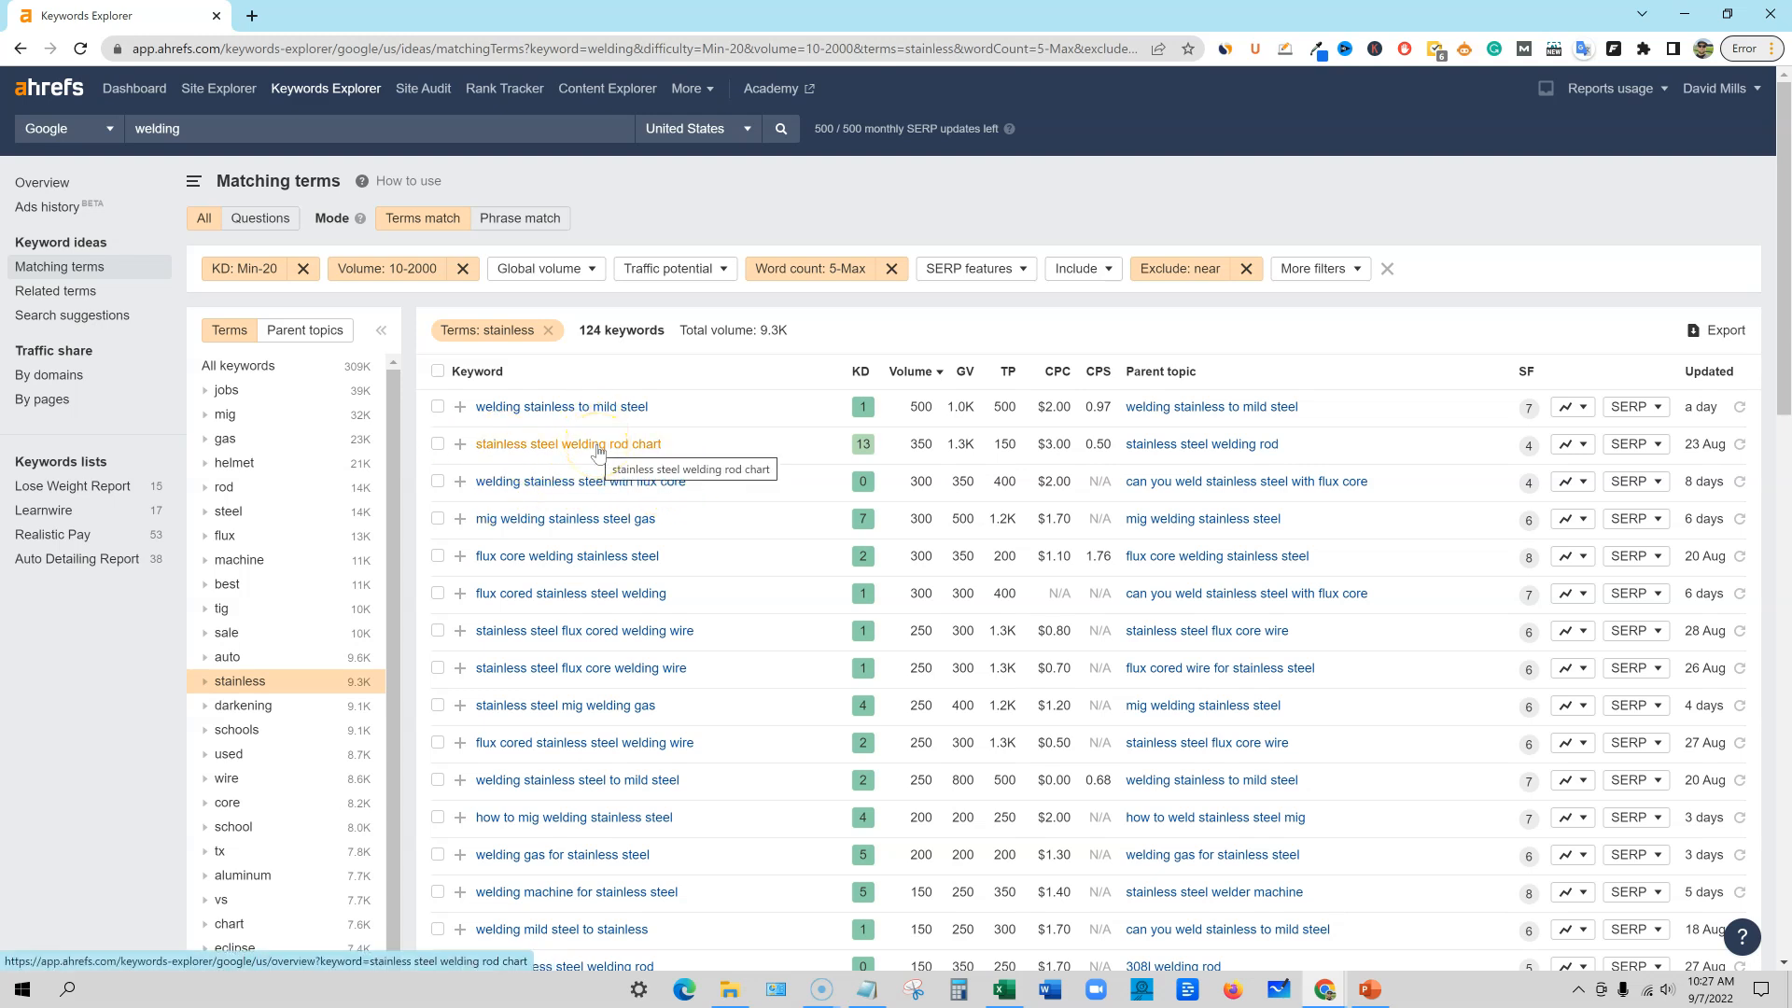
{"action": "scroll", "coordinate": [607, 606], "scroll_direction": "down", "scroll_amount": 15}
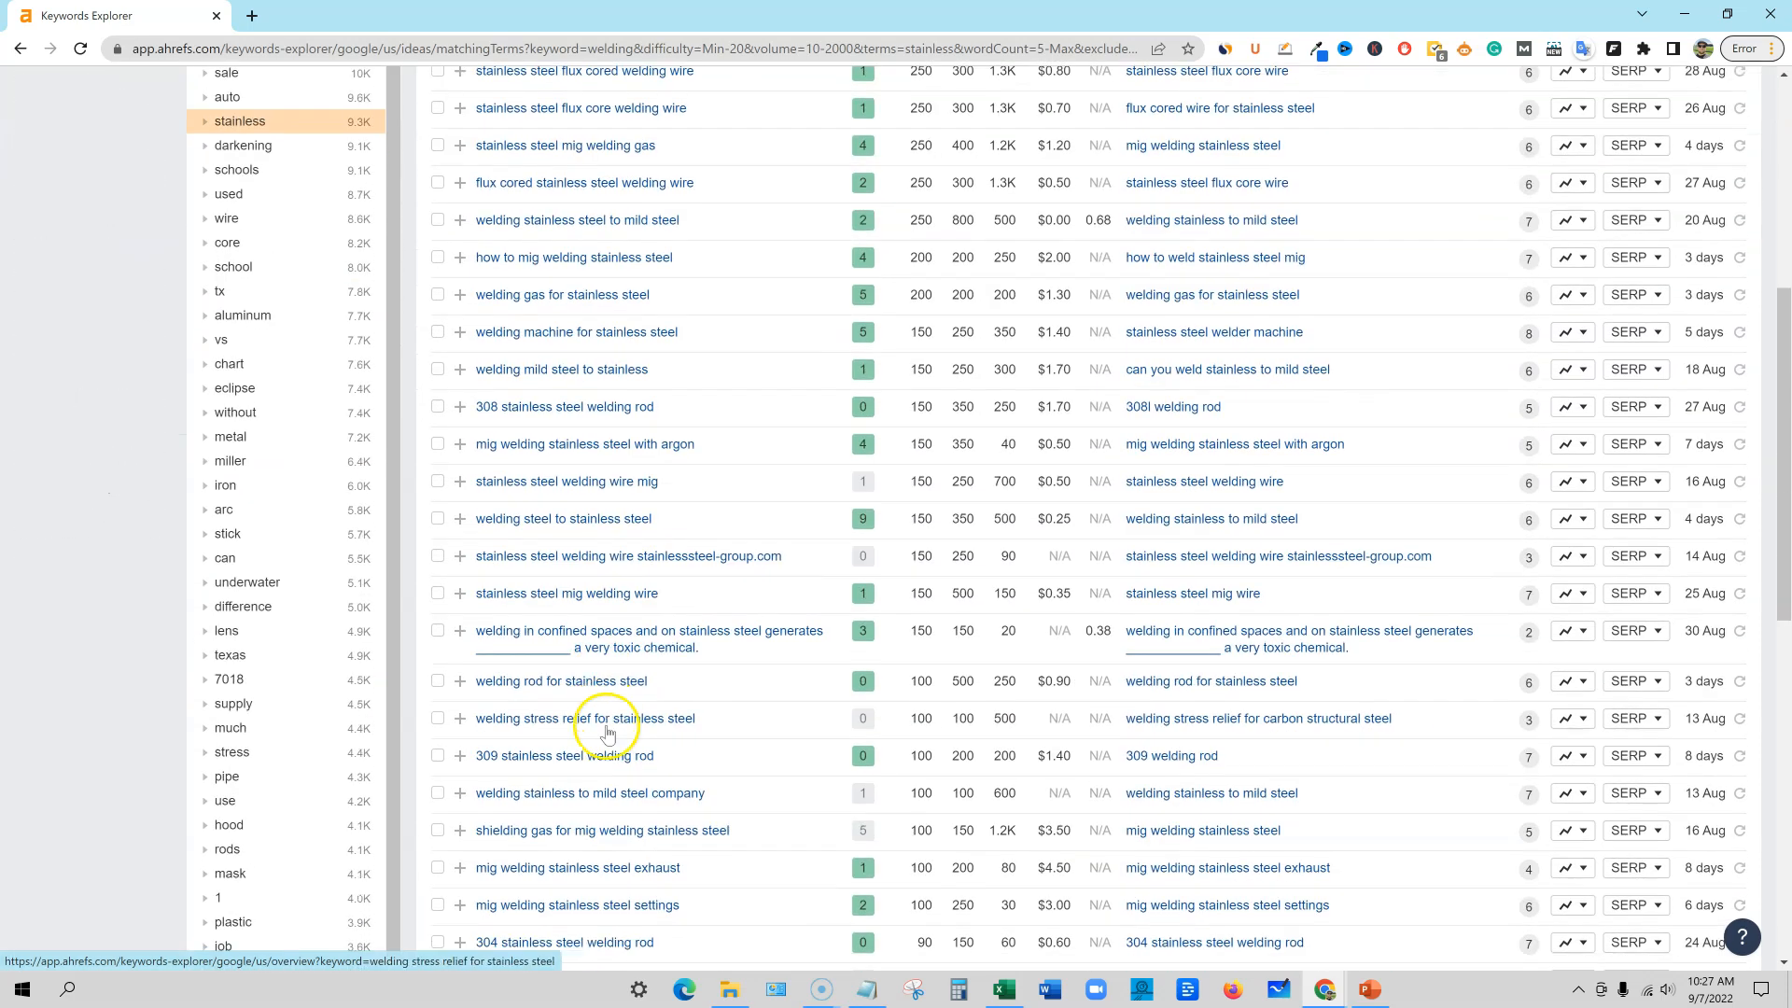
{"action": "scroll", "coordinate": [860, 820], "scroll_direction": "up", "scroll_amount": 15}
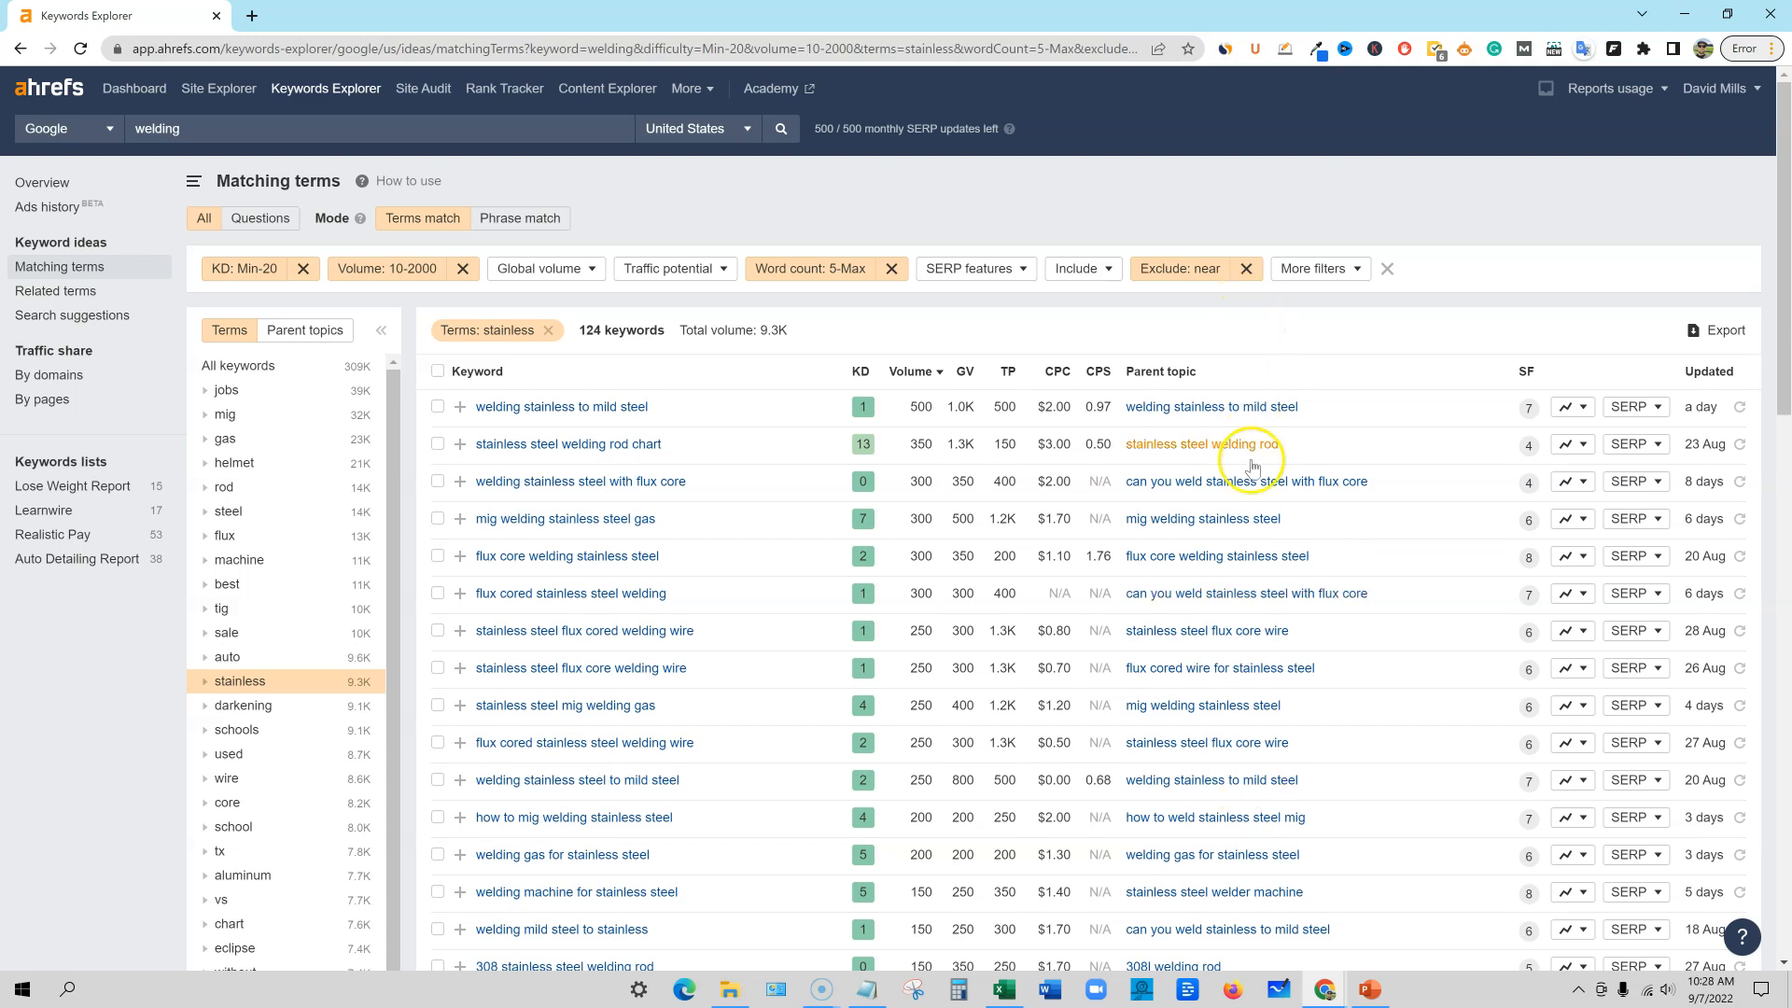
{"action": "scroll", "coordinate": [1222, 691], "scroll_direction": "down", "scroll_amount": 8}
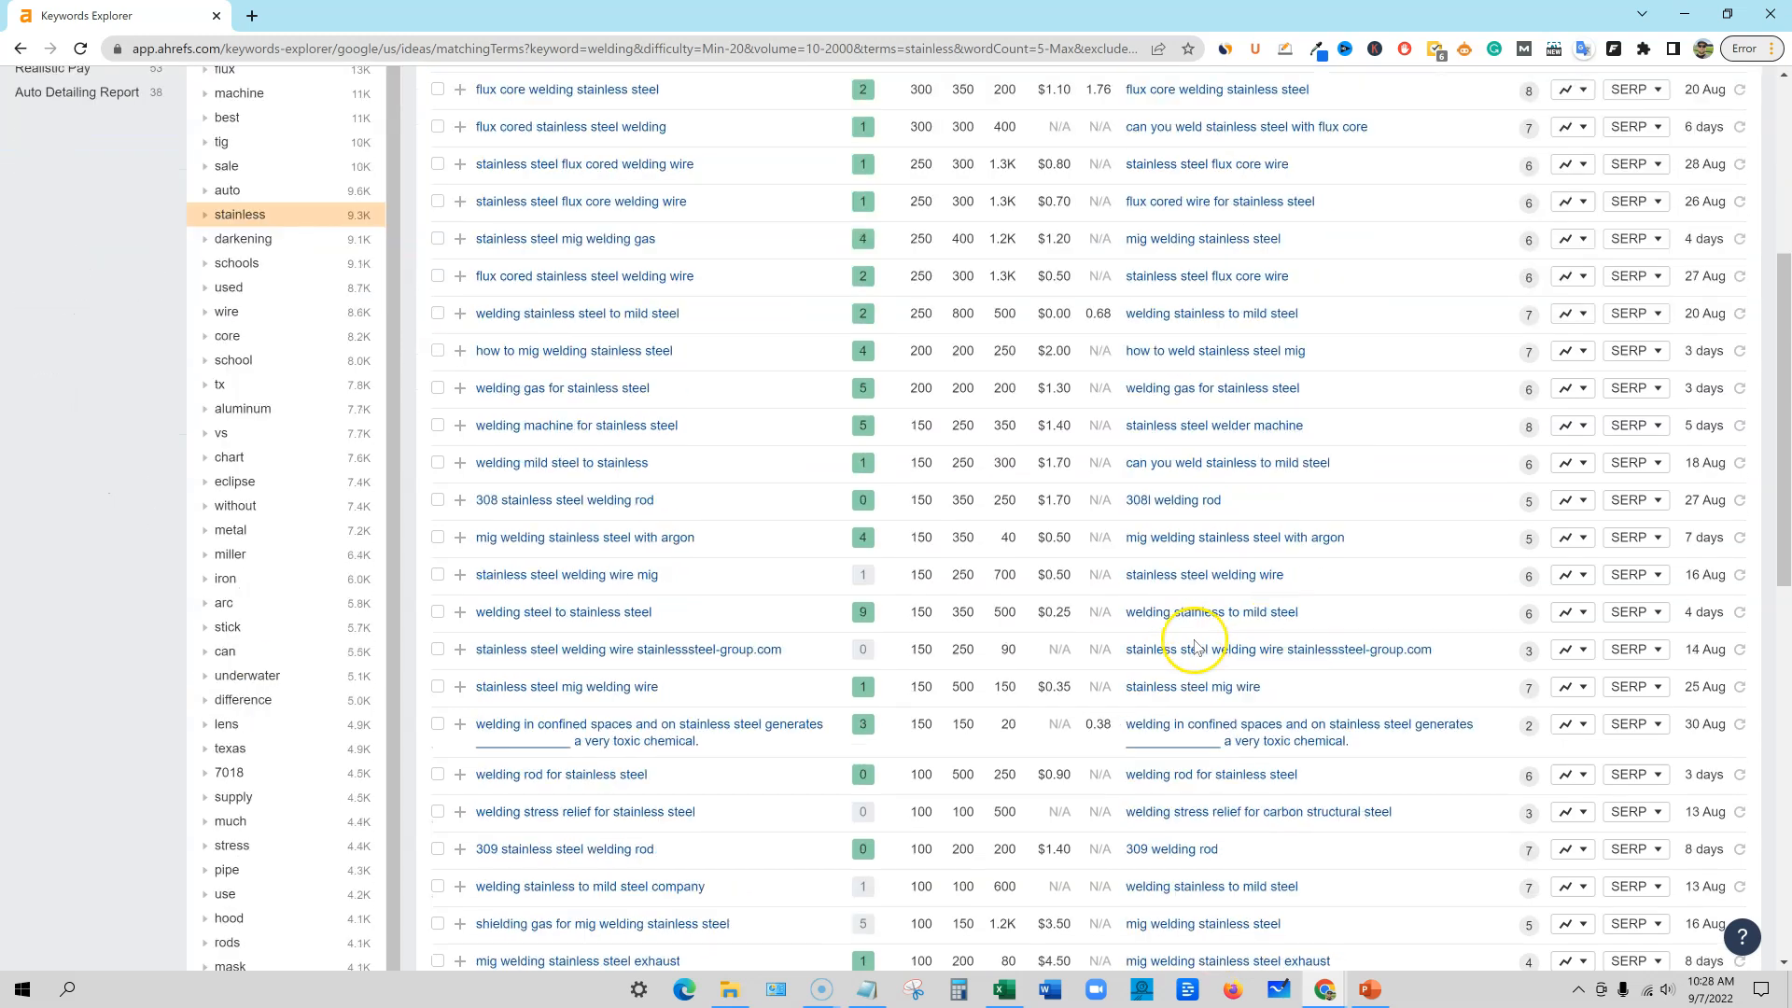
{"action": "scroll", "coordinate": [1203, 637], "scroll_direction": "up", "scroll_amount": 8}
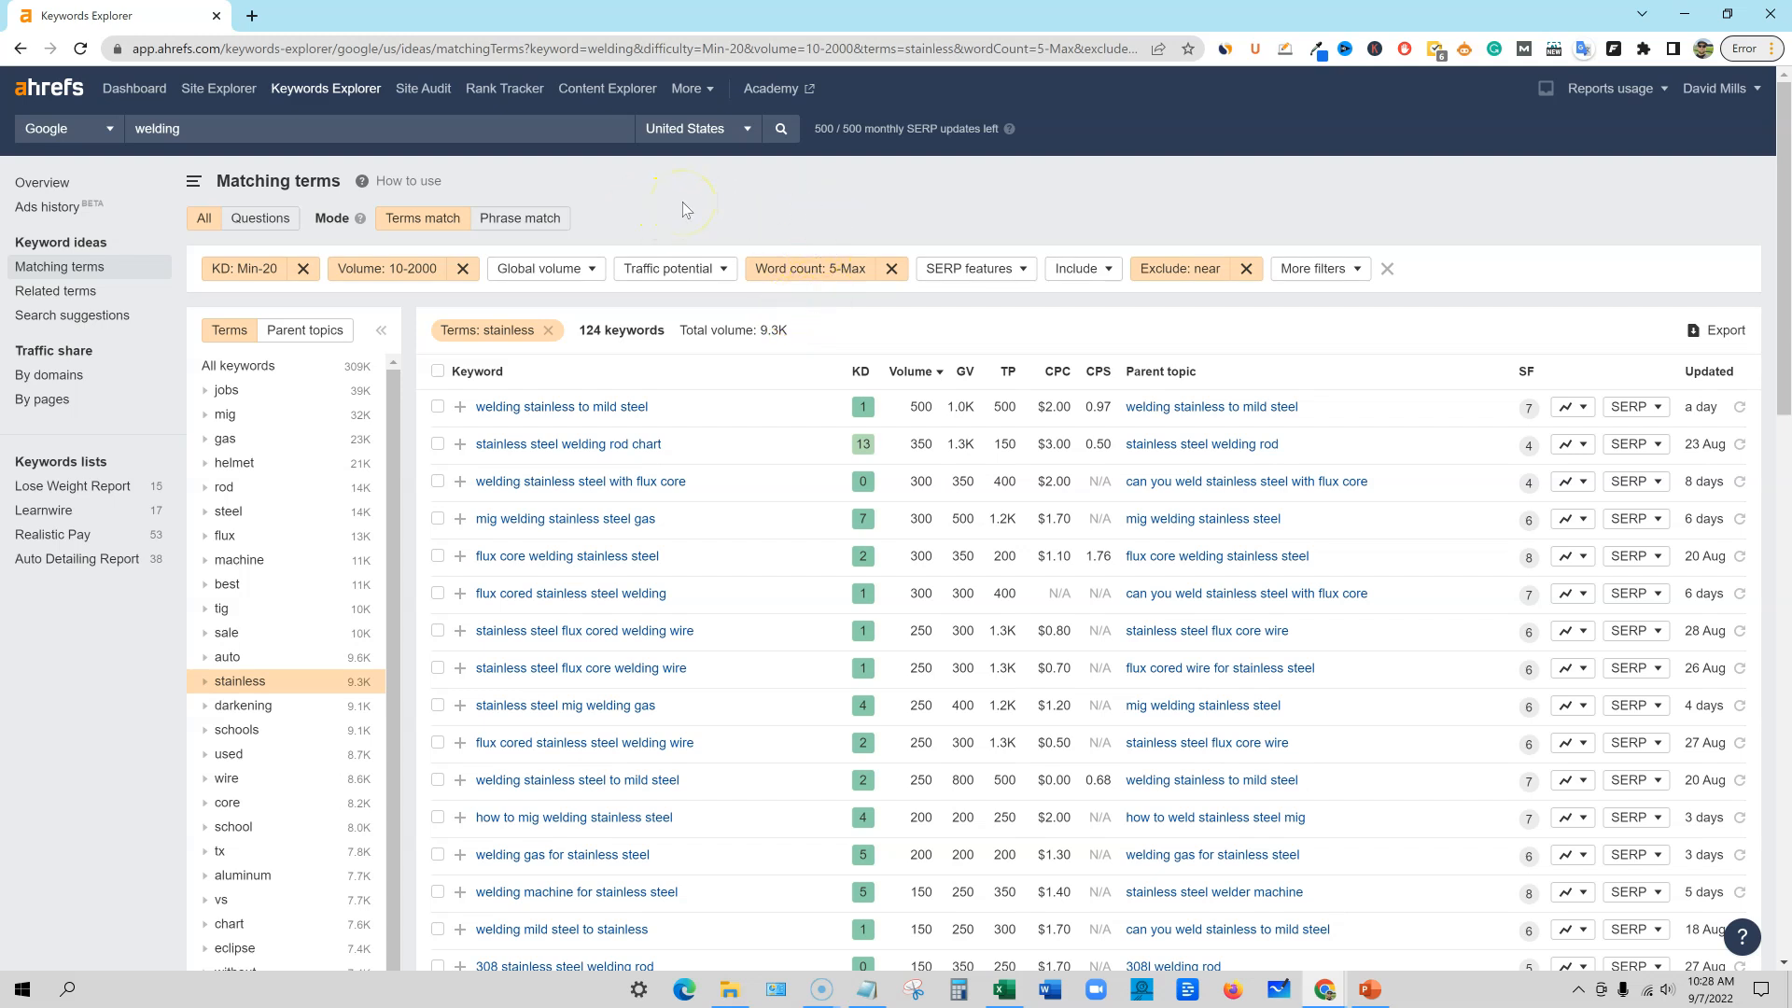
Step: Start a new Keywords Explorer search for "dirt bike" and display its matching terms and keyword total
{"action": "left_click", "coordinate": [313, 97]}
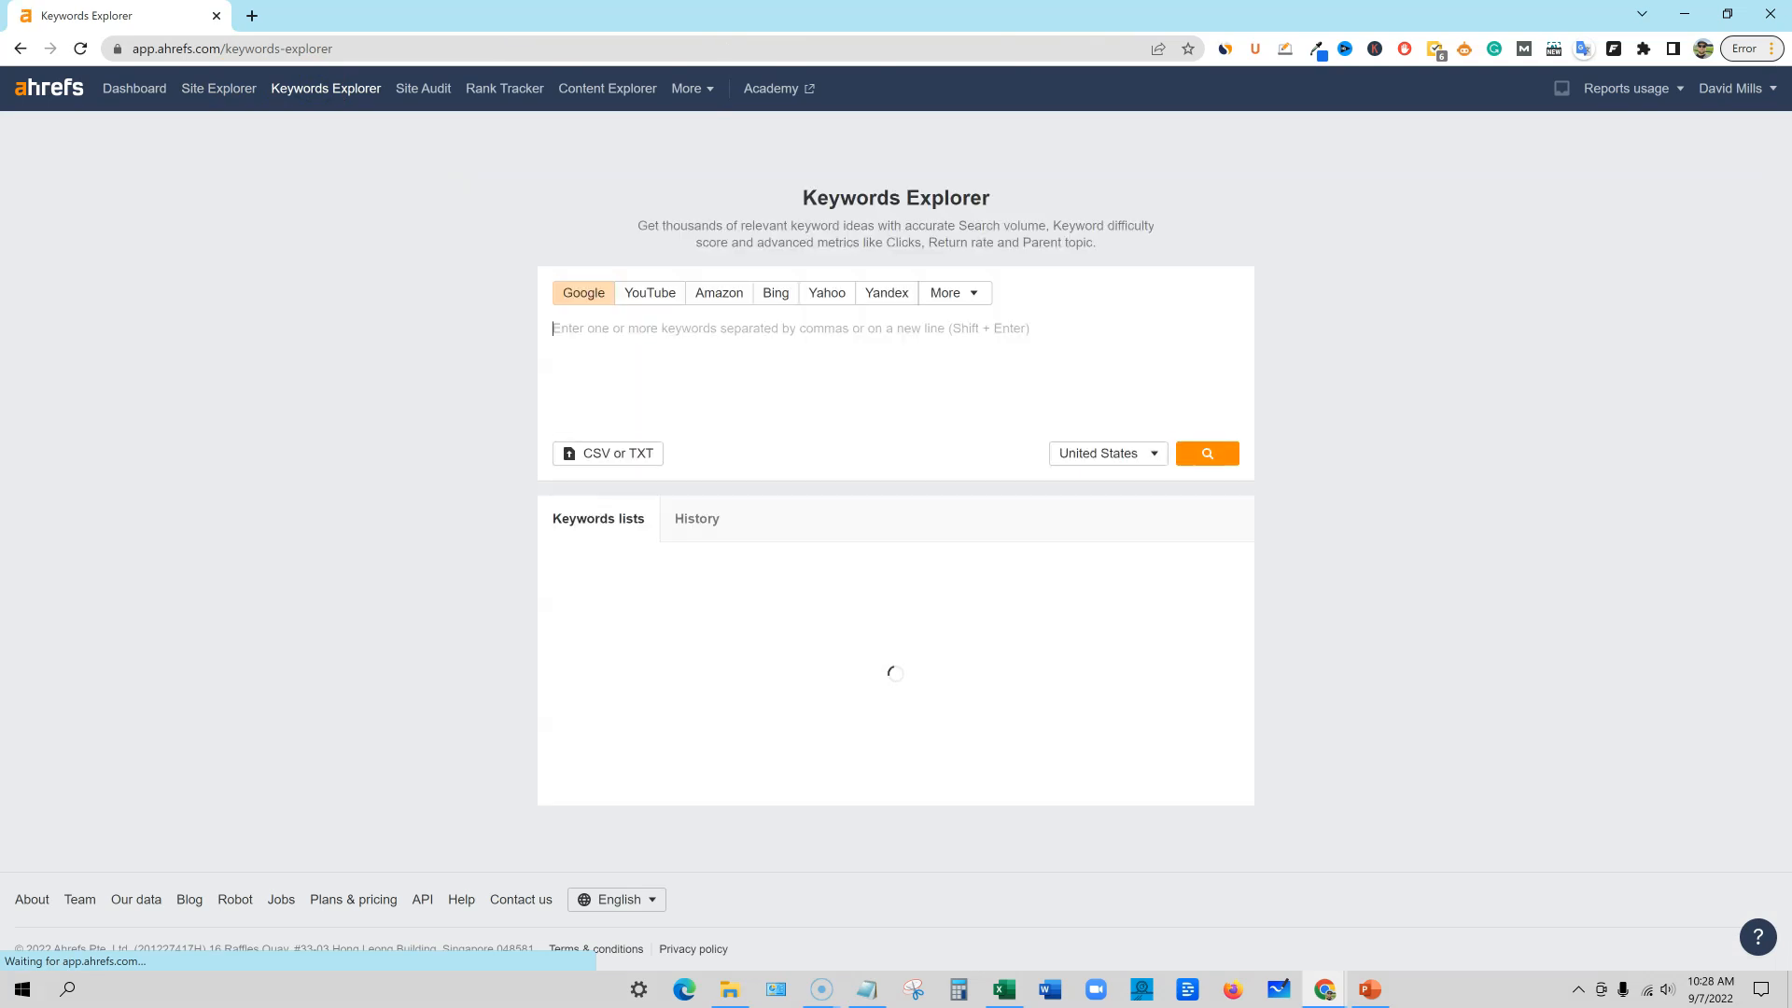
{"action": "left_click", "coordinate": [810, 330]}
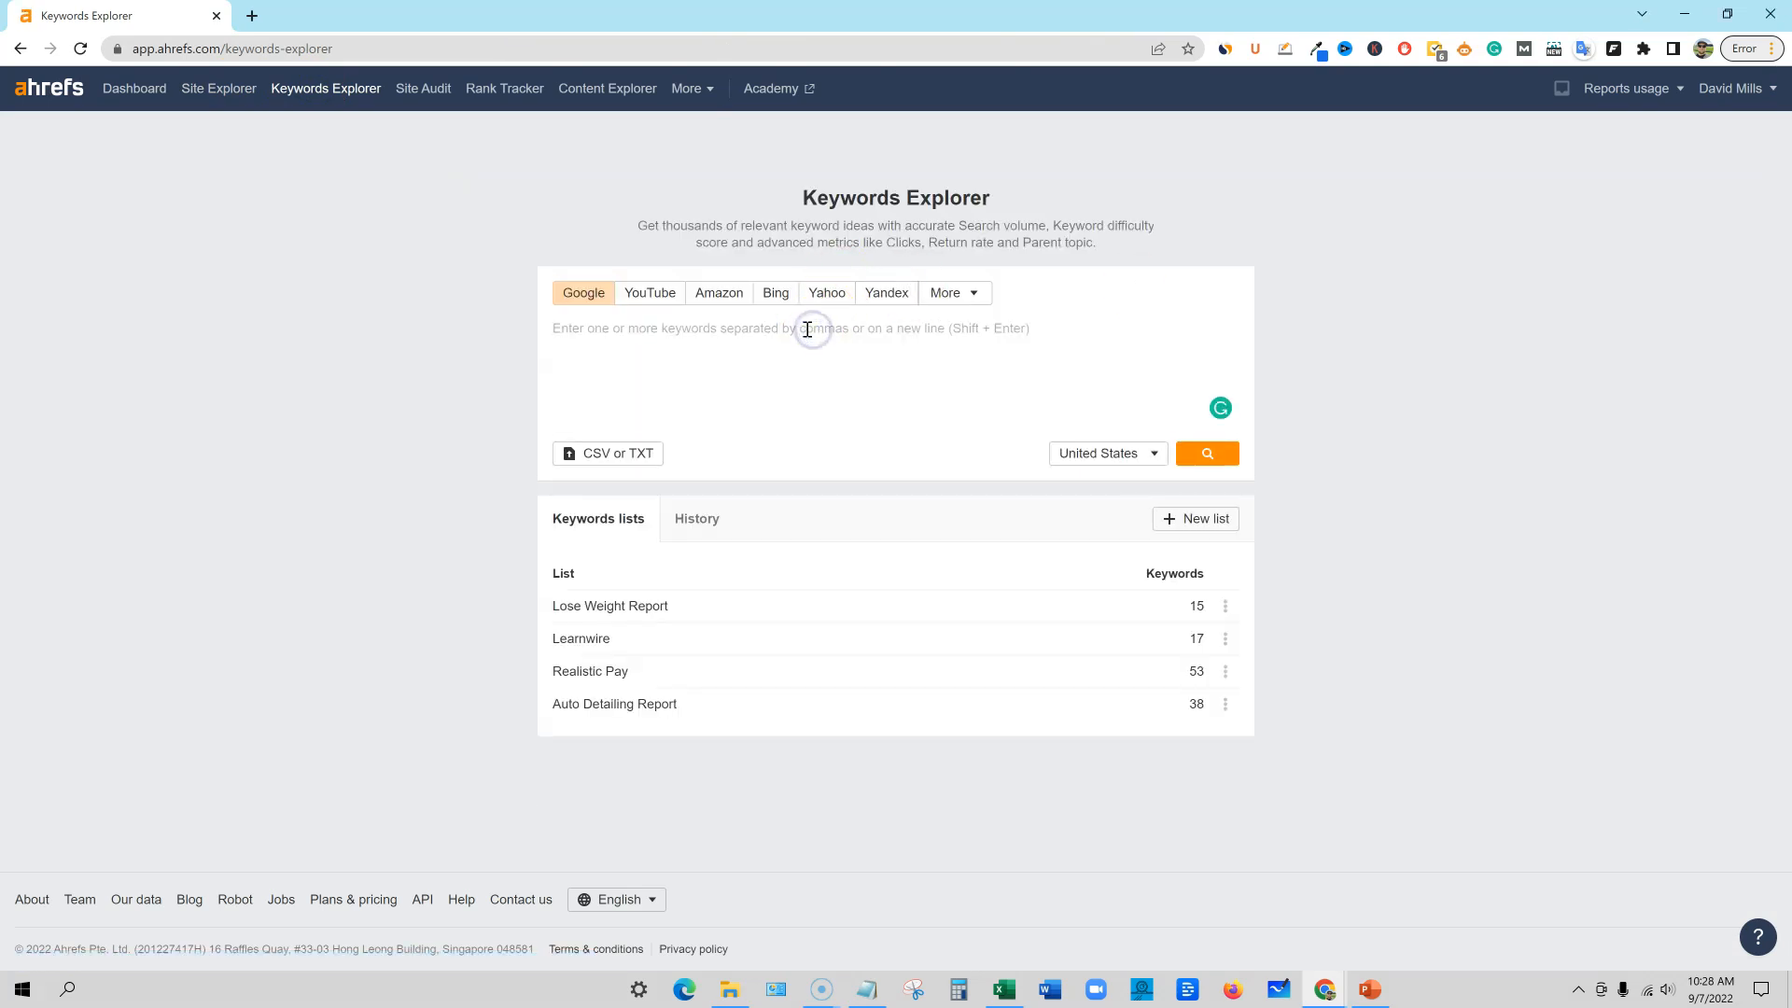
{"action": "type", "text": "dir"}
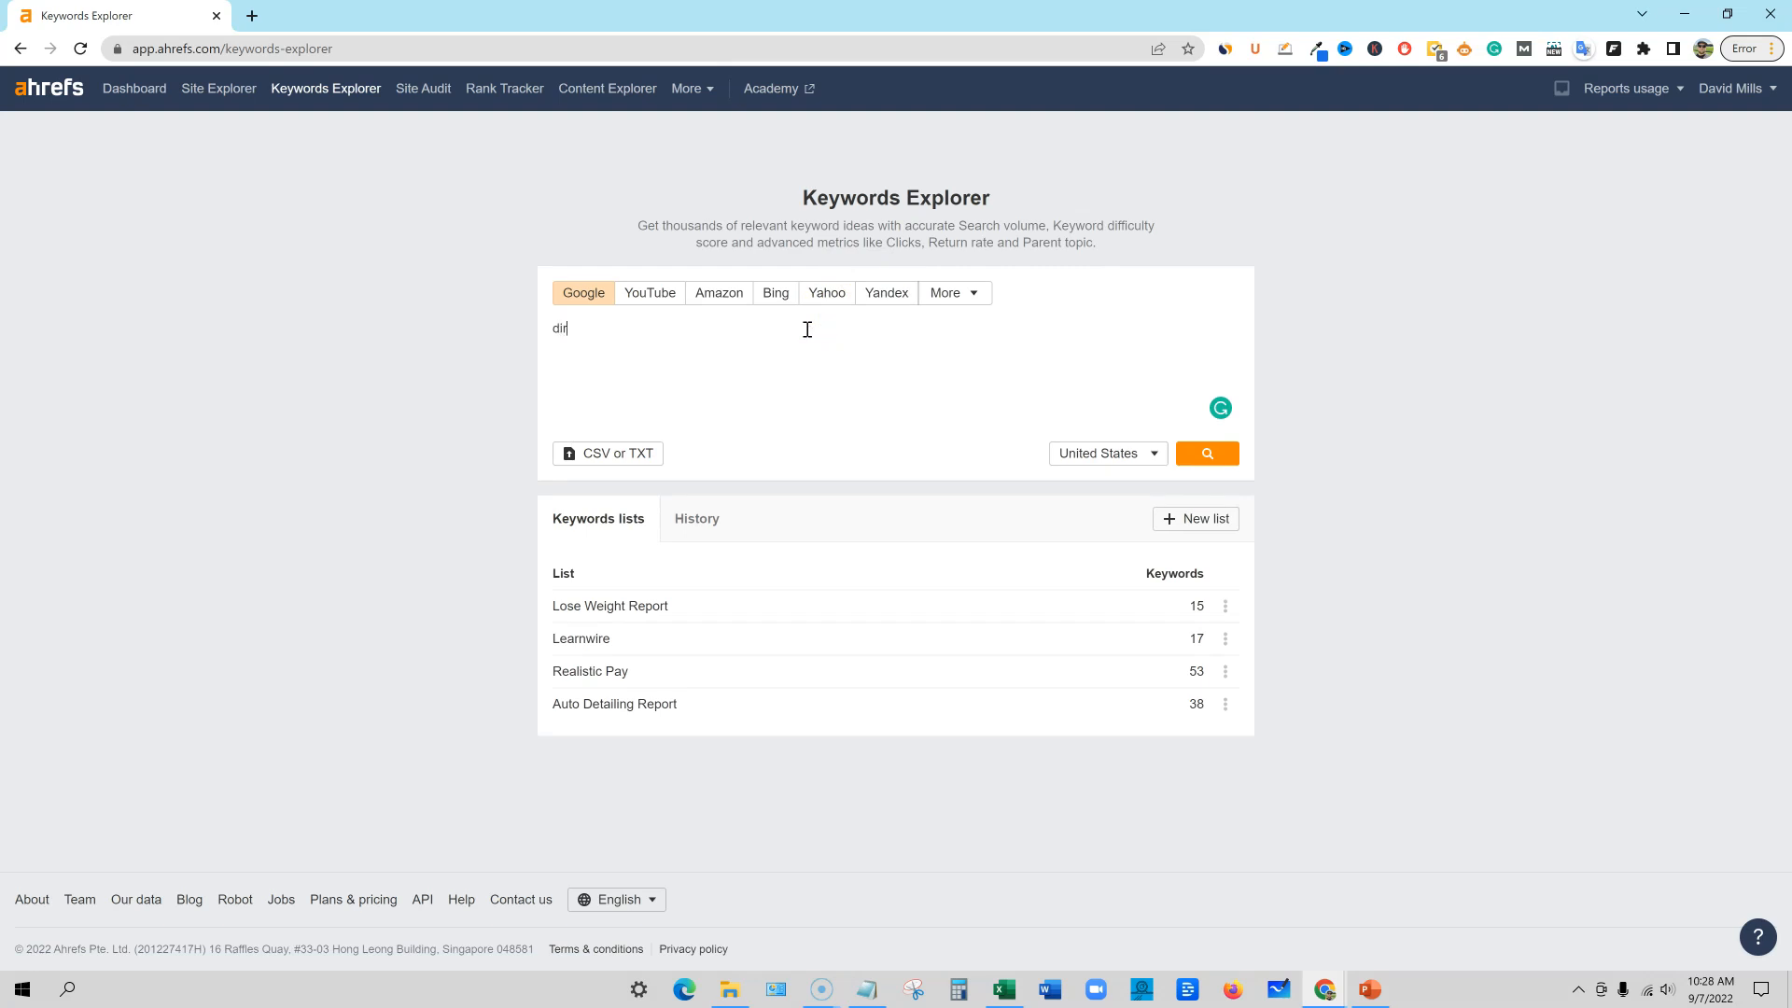
{"action": "type", "text": "t bike"}
{"action": "key", "text": "Return"}
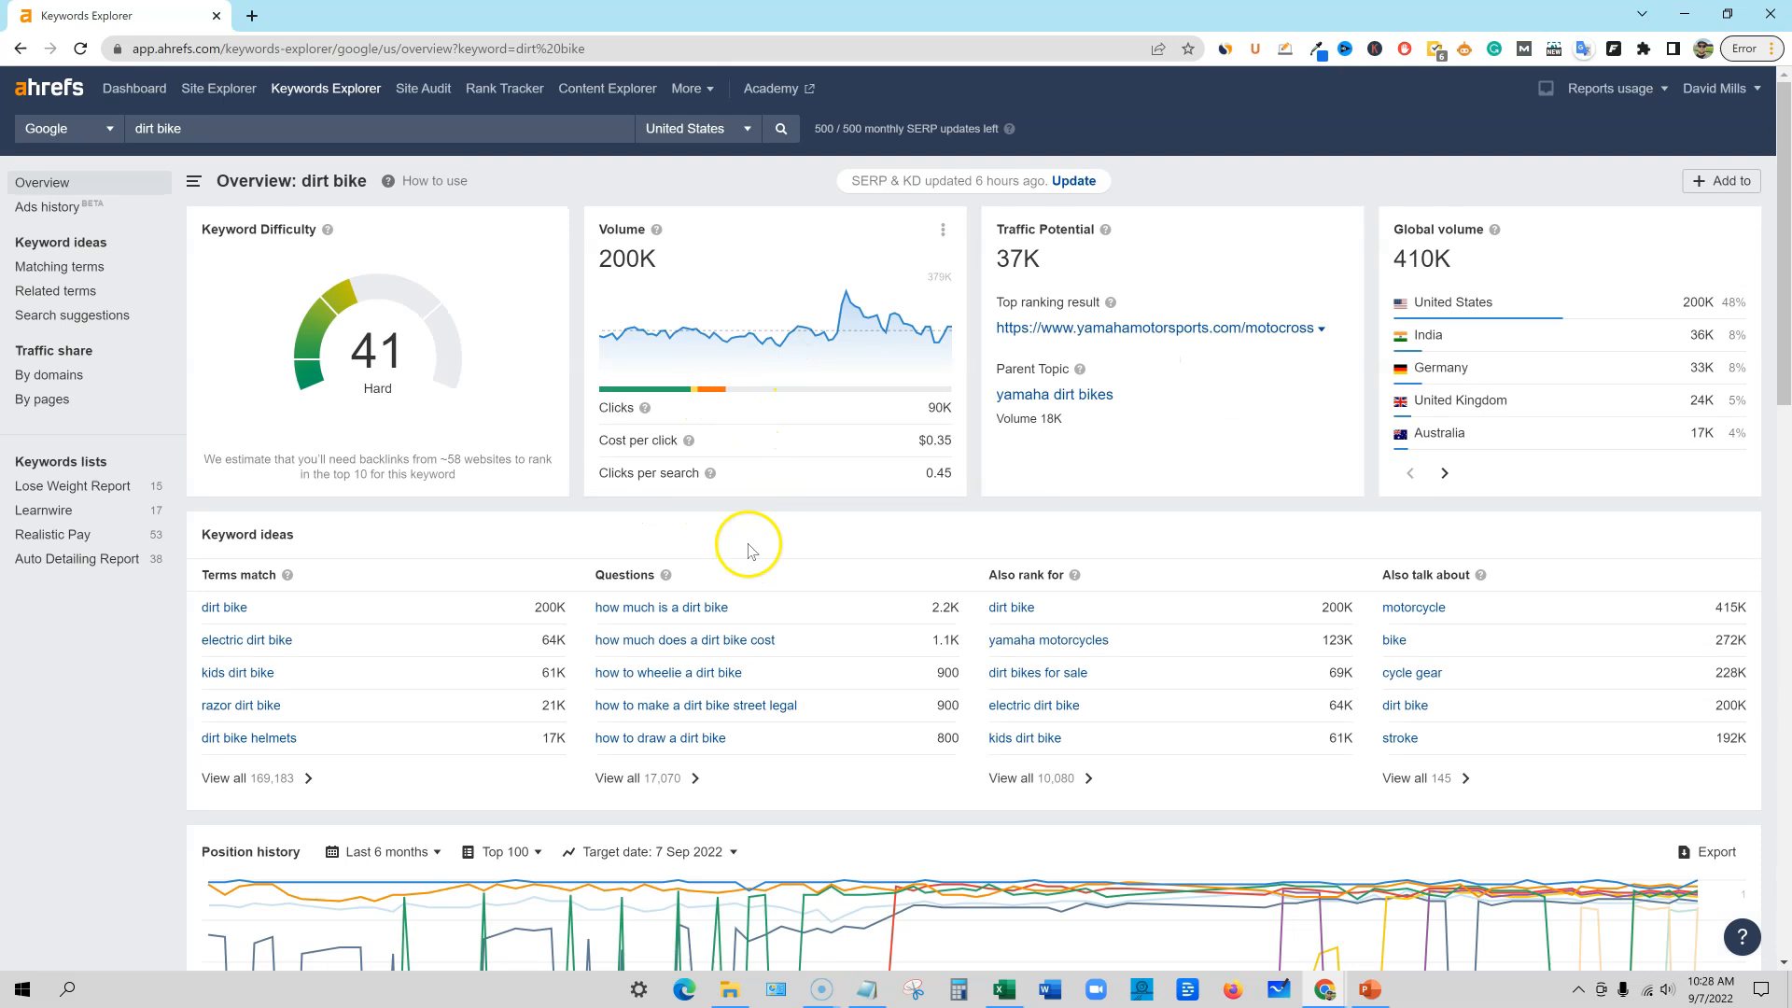
{"action": "left_click", "coordinate": [58, 267]}
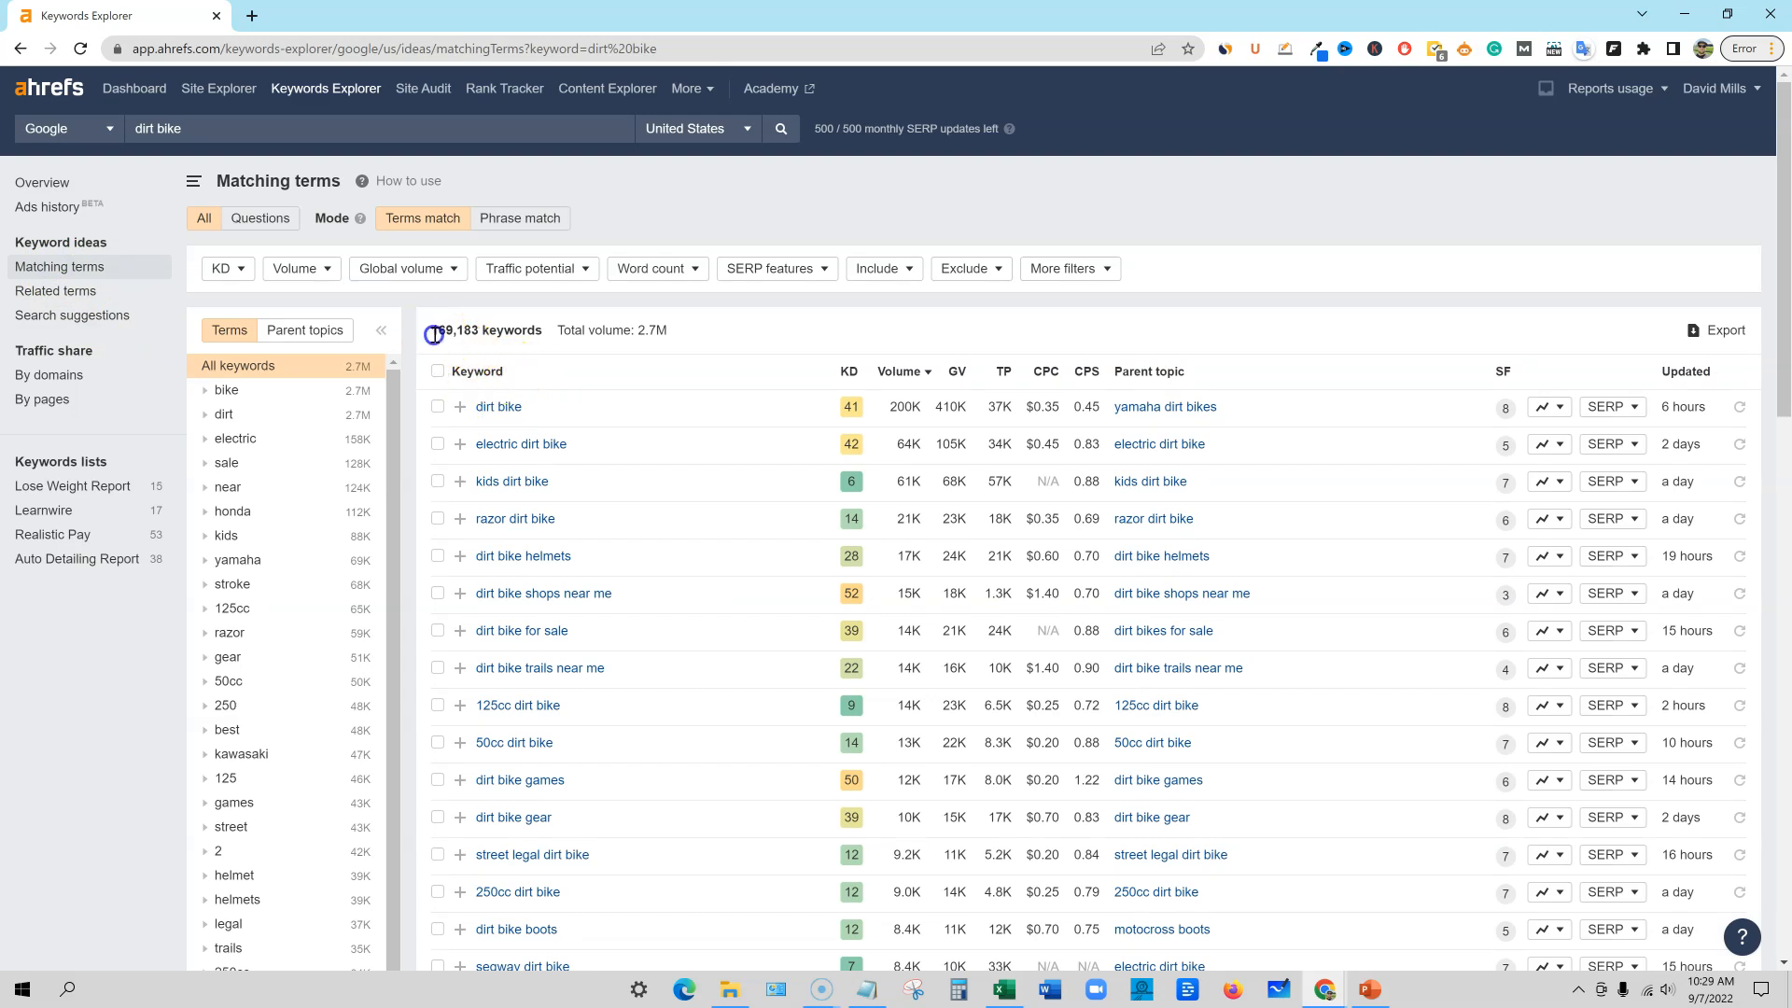
{"action": "left_click_drag", "start_coordinate": [434, 334], "coordinate": [712, 340]}
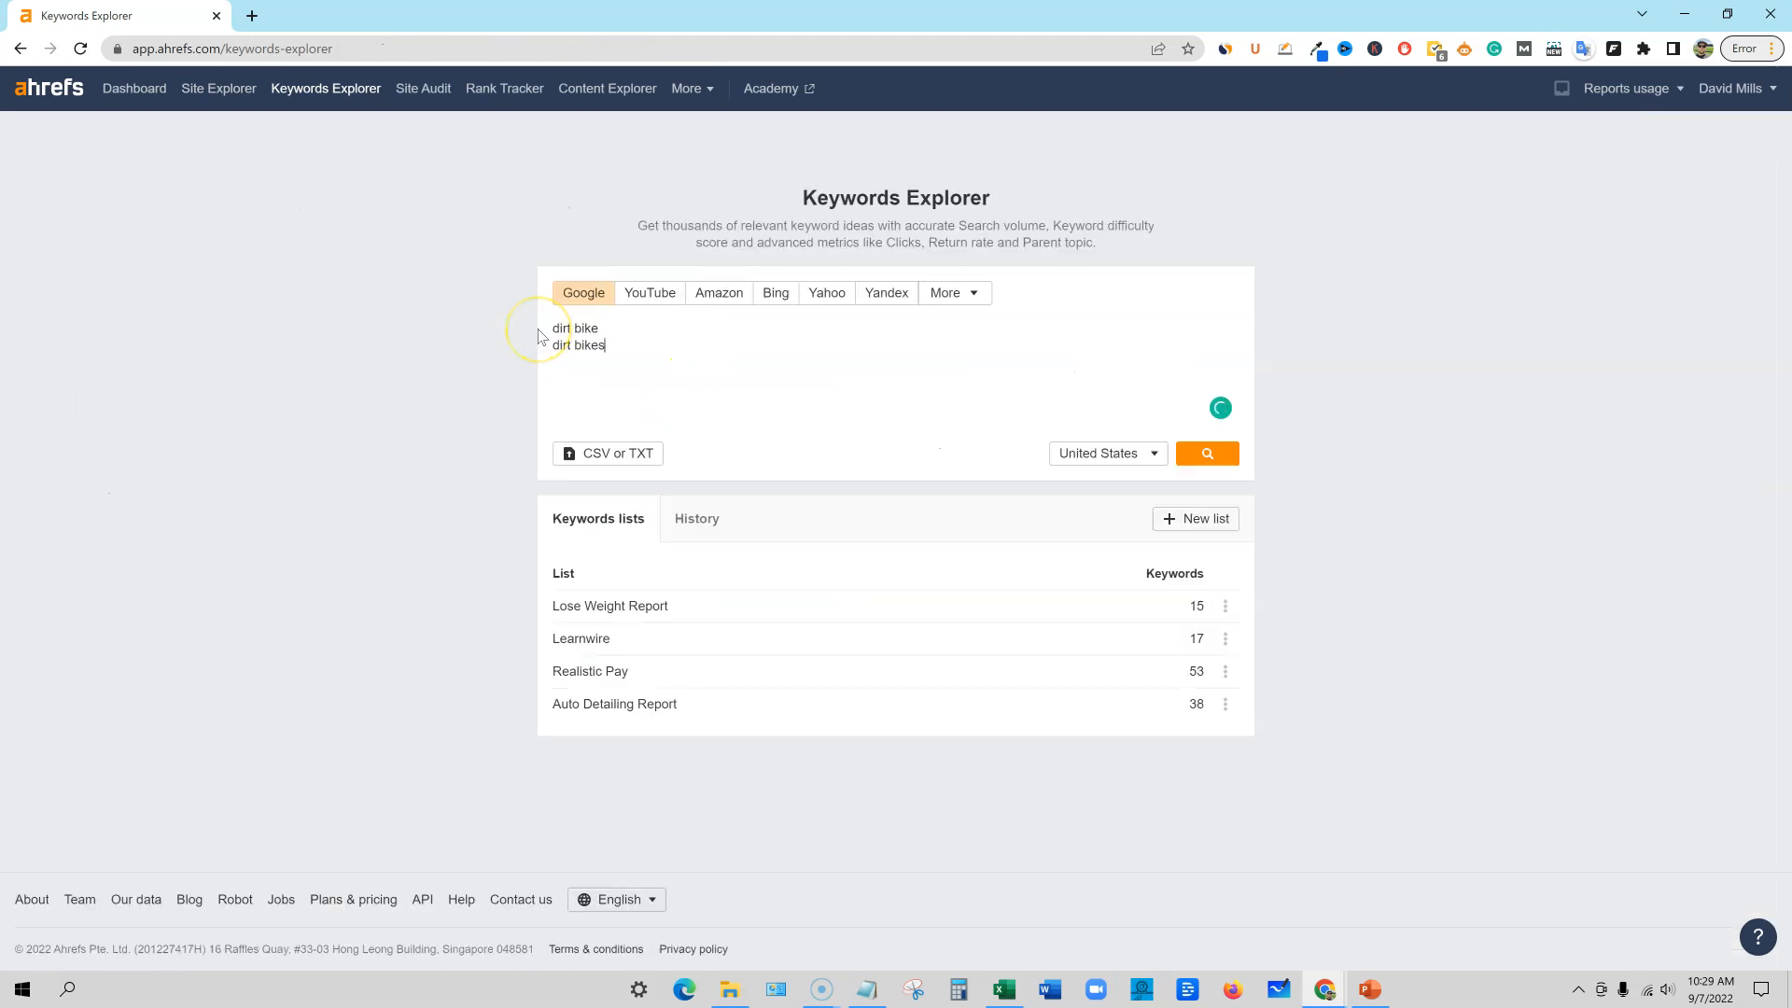
Step: Search for "dirt bike" and "dirt bikes" together and display the matching terms for both keywords
{"action": "left_click", "coordinate": [1208, 453]}
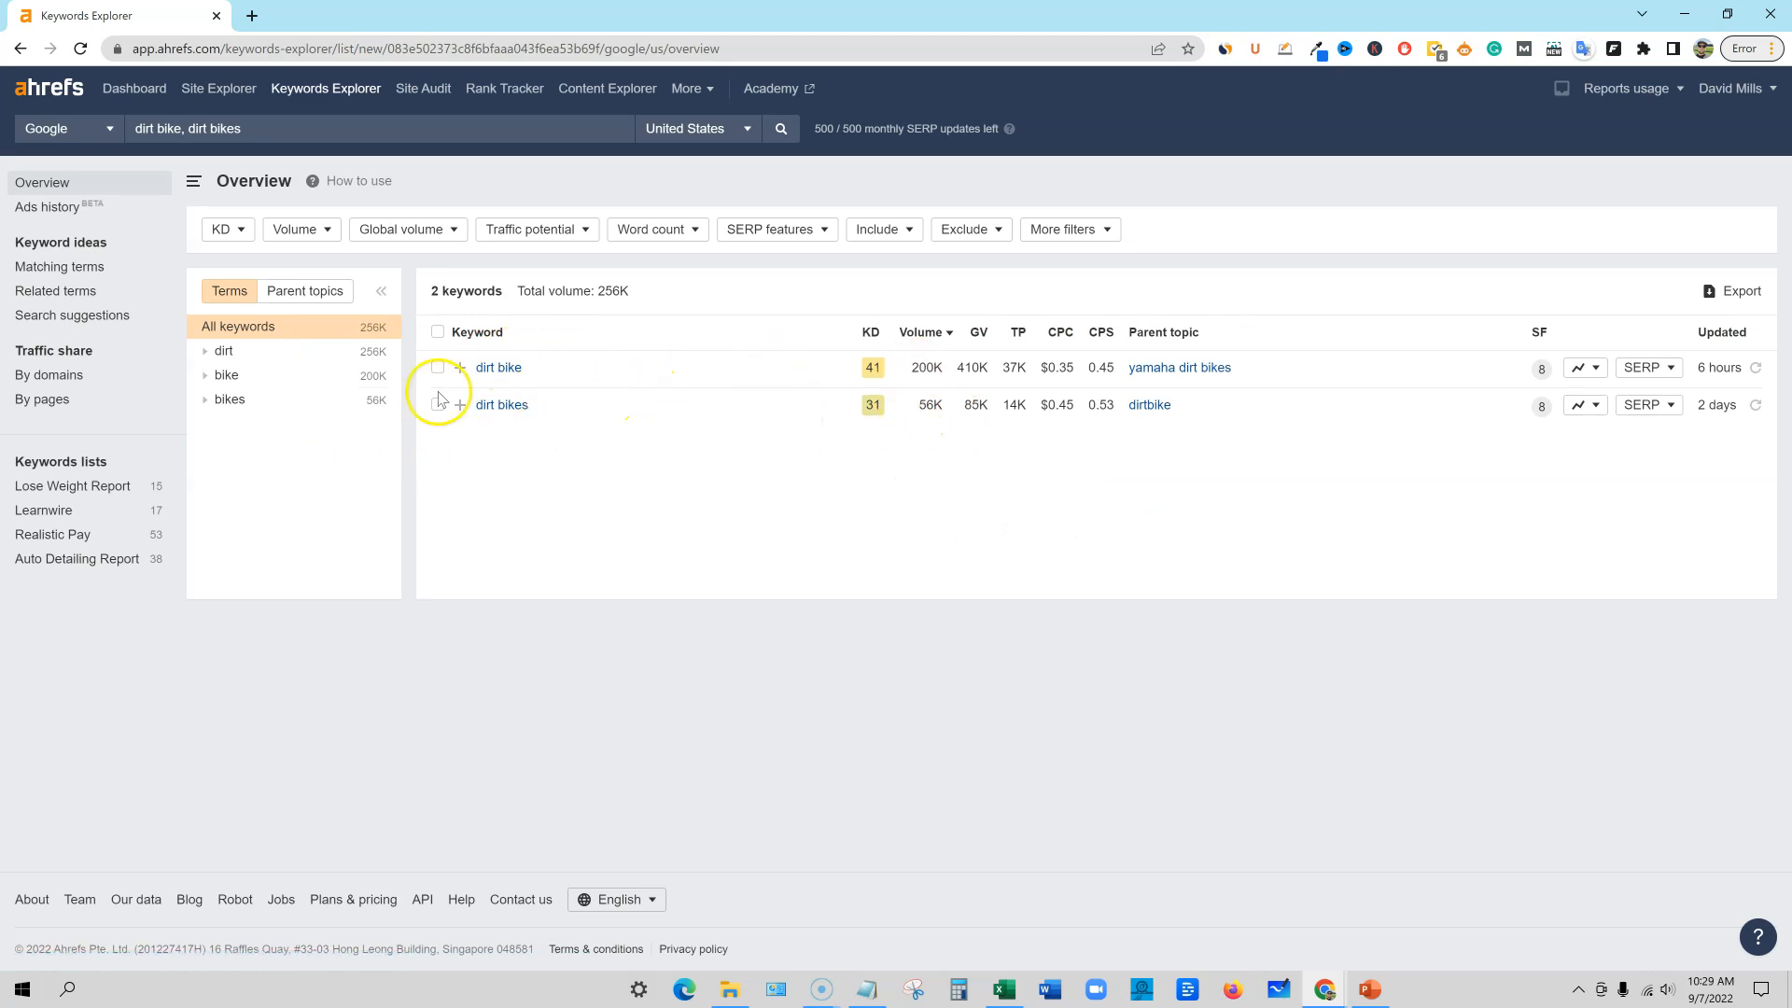
{"action": "left_click", "coordinate": [89, 271]}
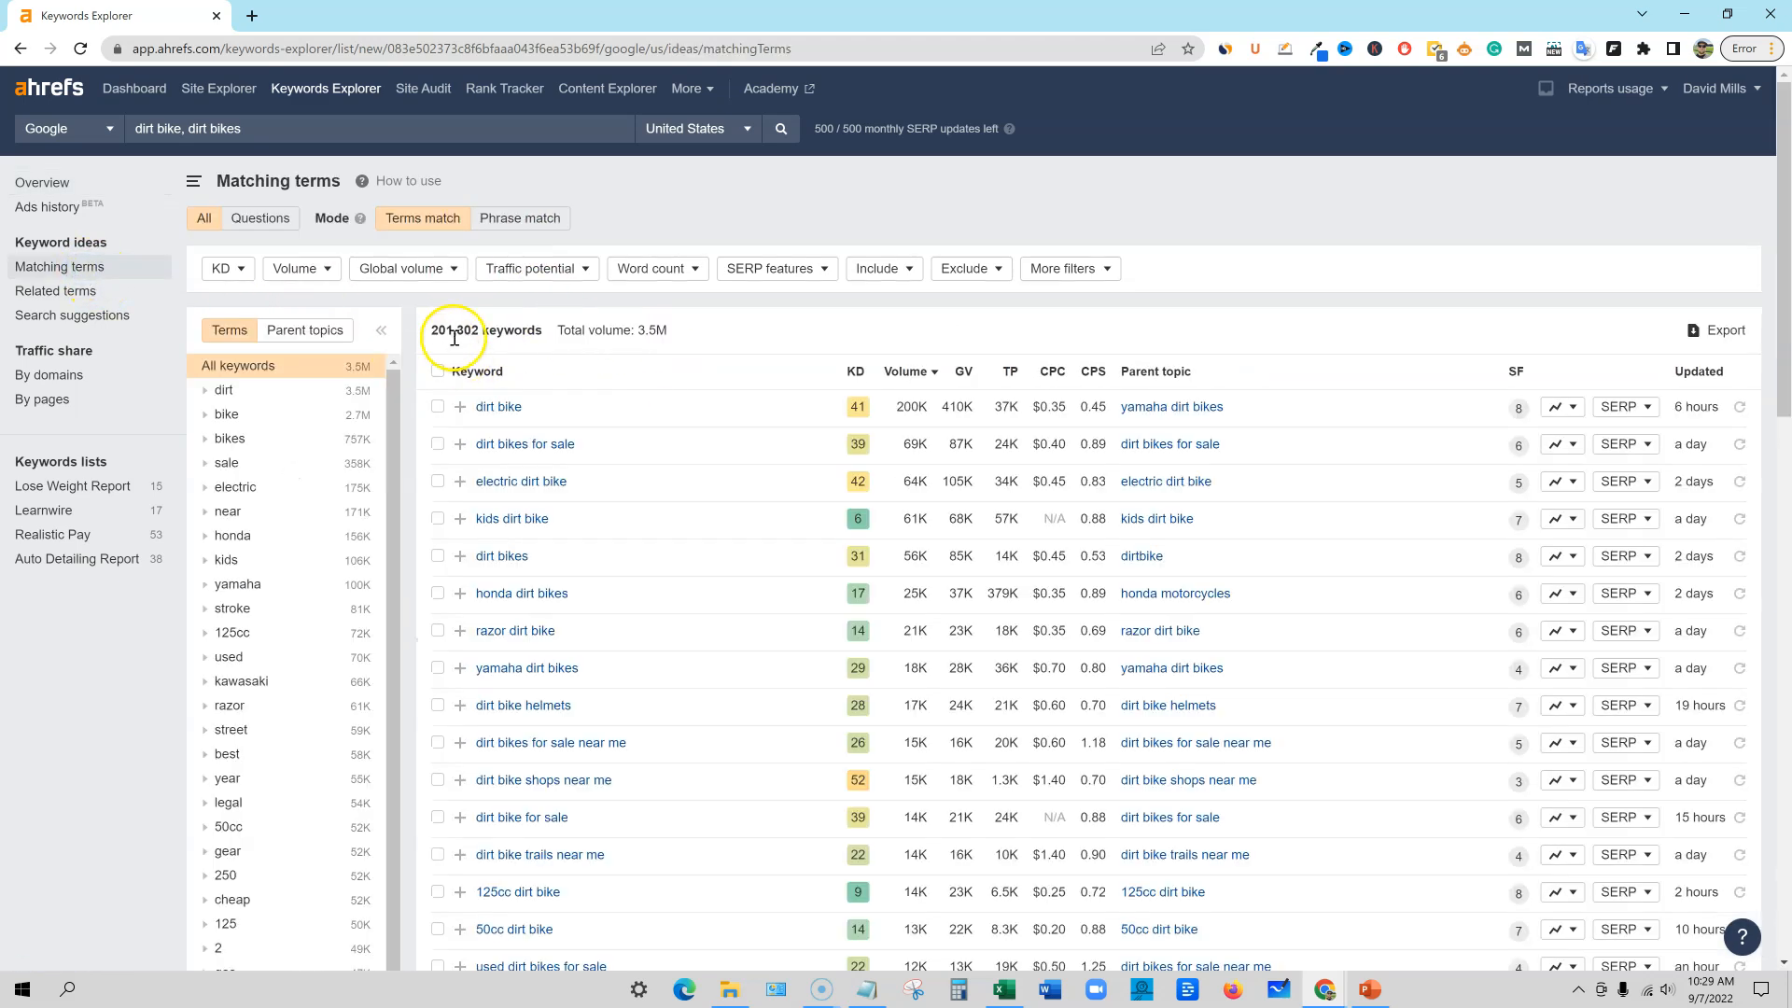
{"action": "scroll", "coordinate": [756, 507], "scroll_direction": "down", "scroll_amount": 1}
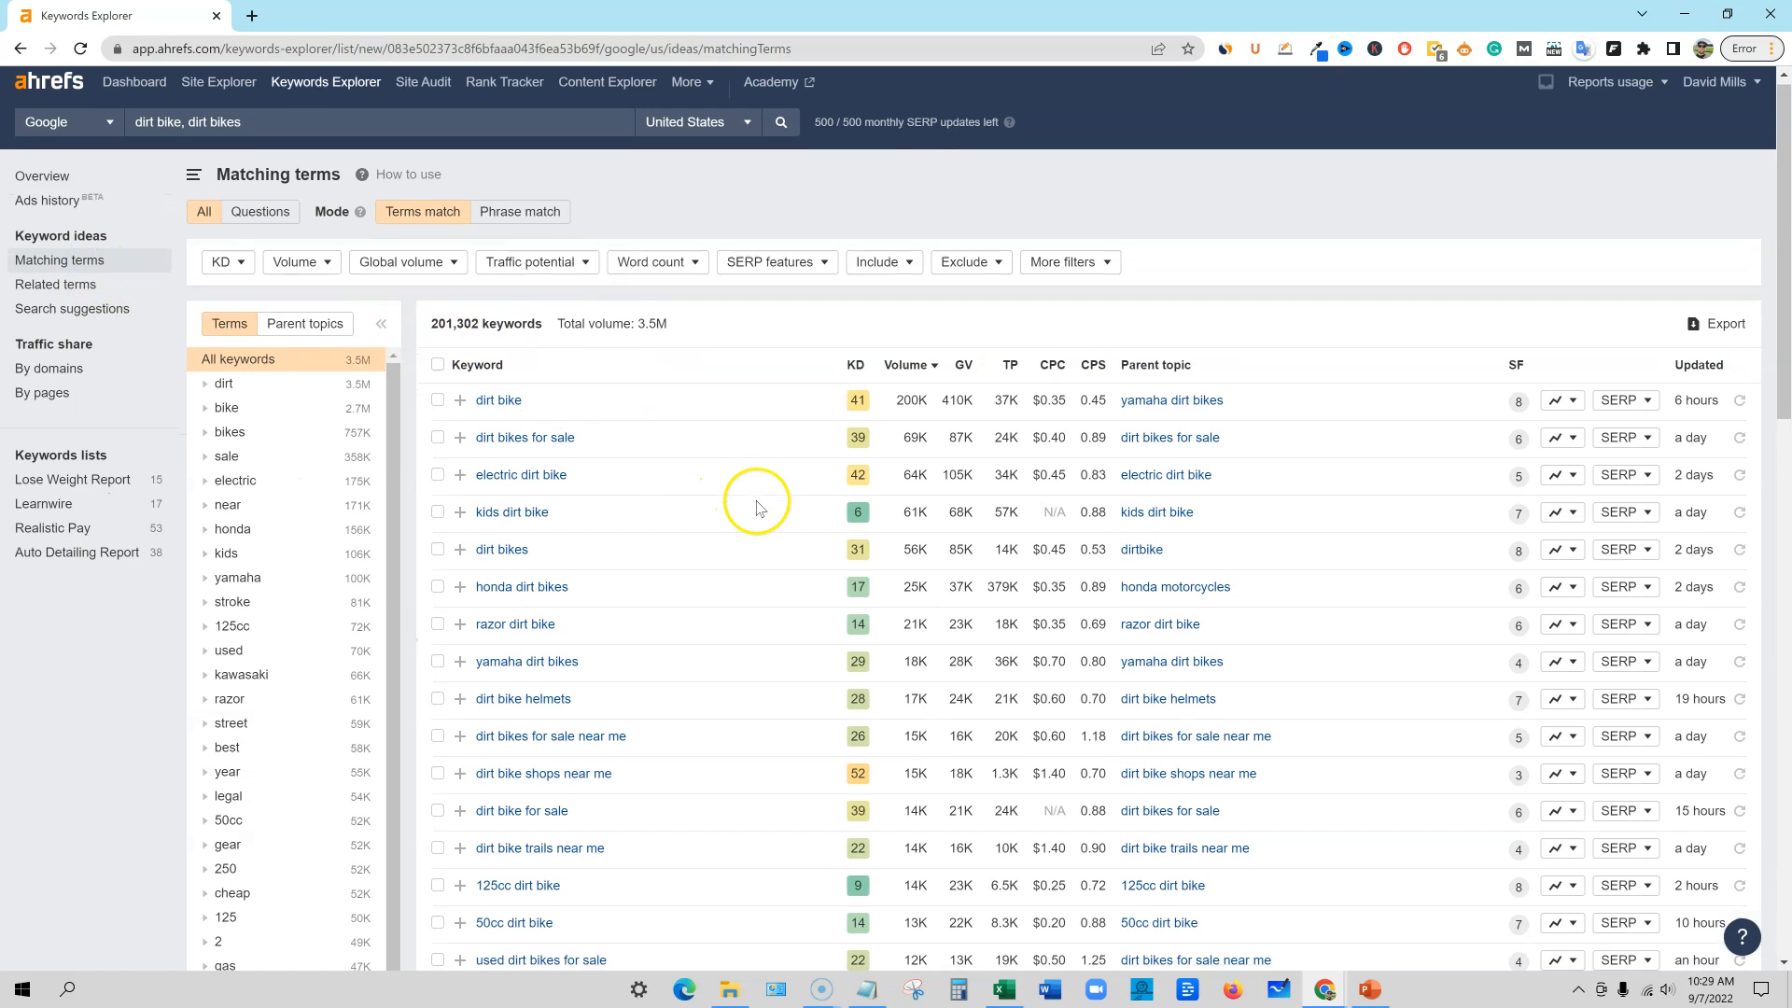
Step: Exclude keywords containing "near" from the dirt bike matching terms and show the filtered results
{"action": "left_click", "coordinate": [997, 262]}
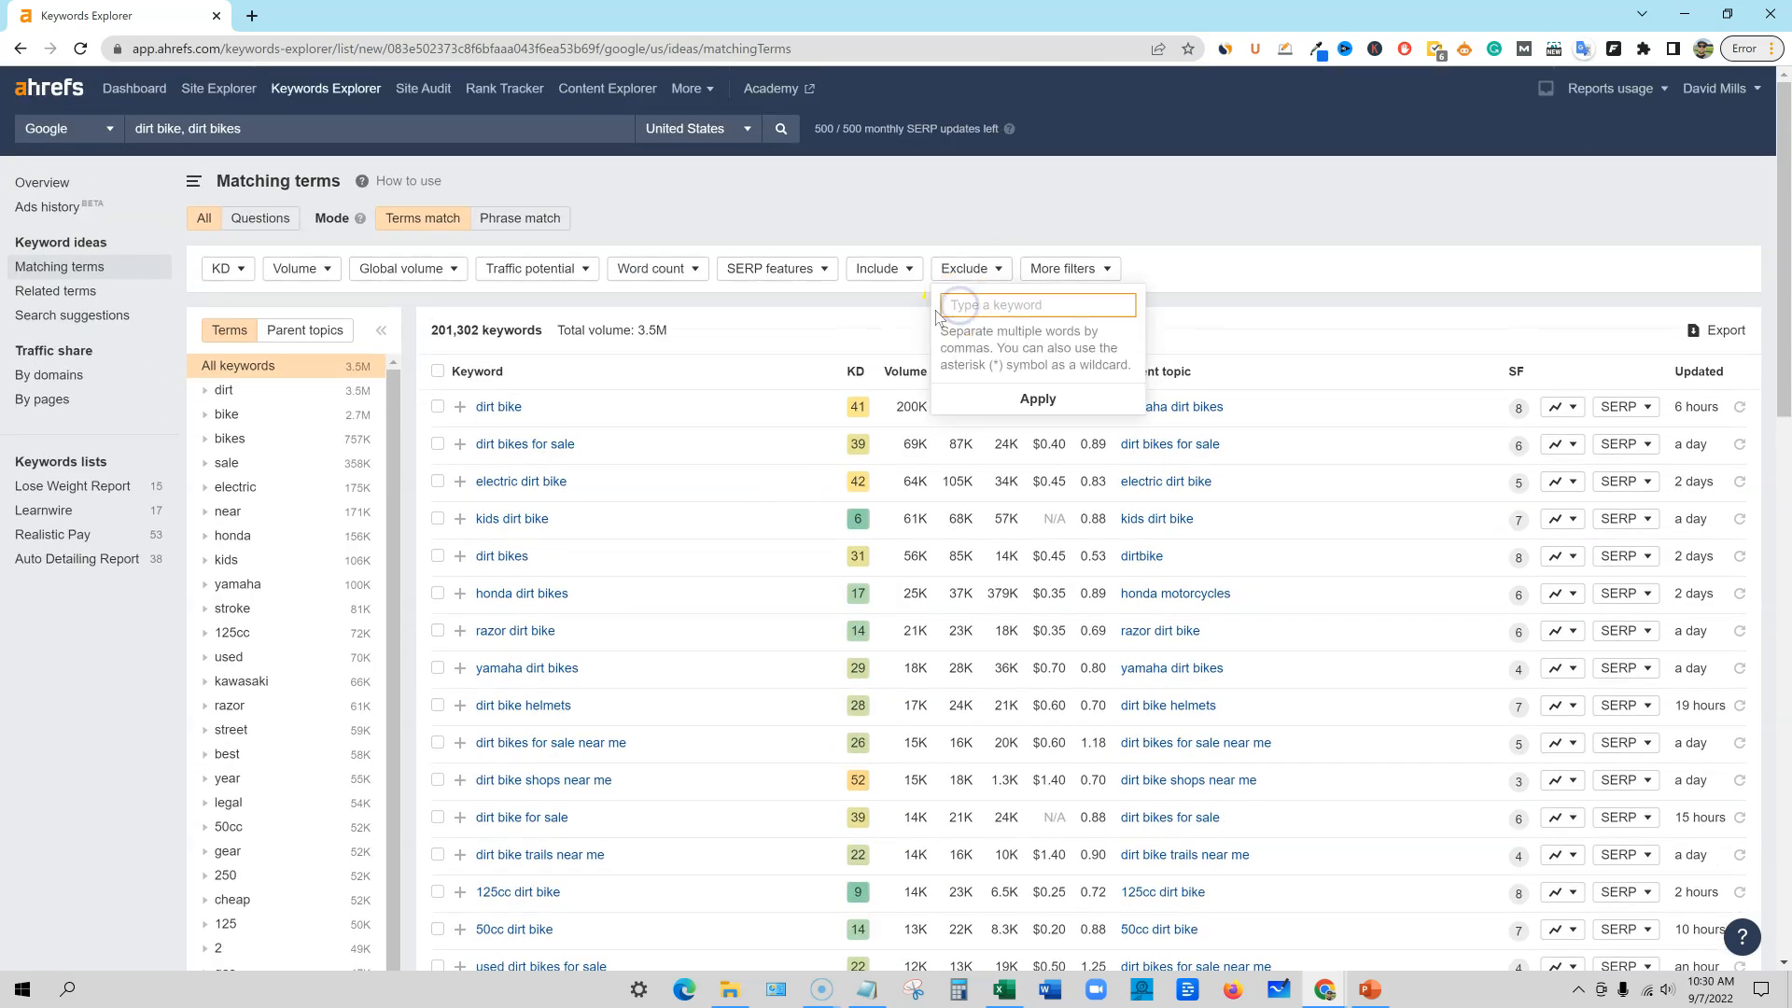
{"action": "left_click", "coordinate": [1036, 398]}
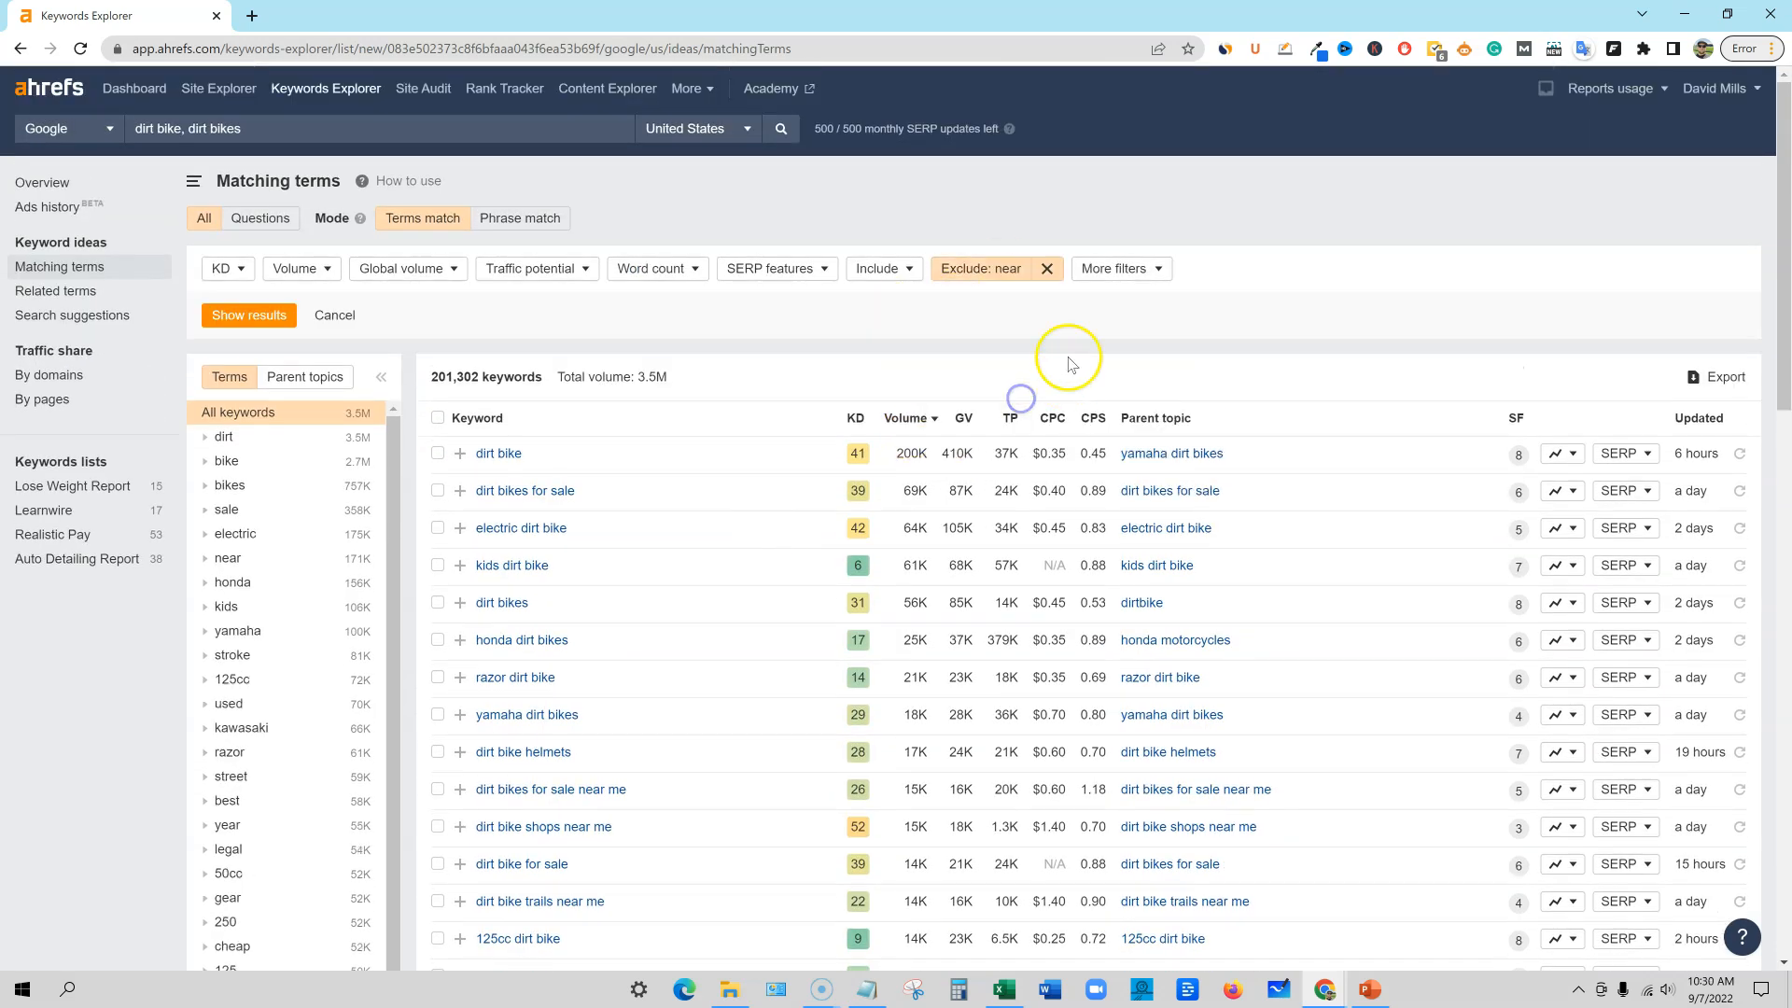
{"action": "left_click", "coordinate": [248, 317]}
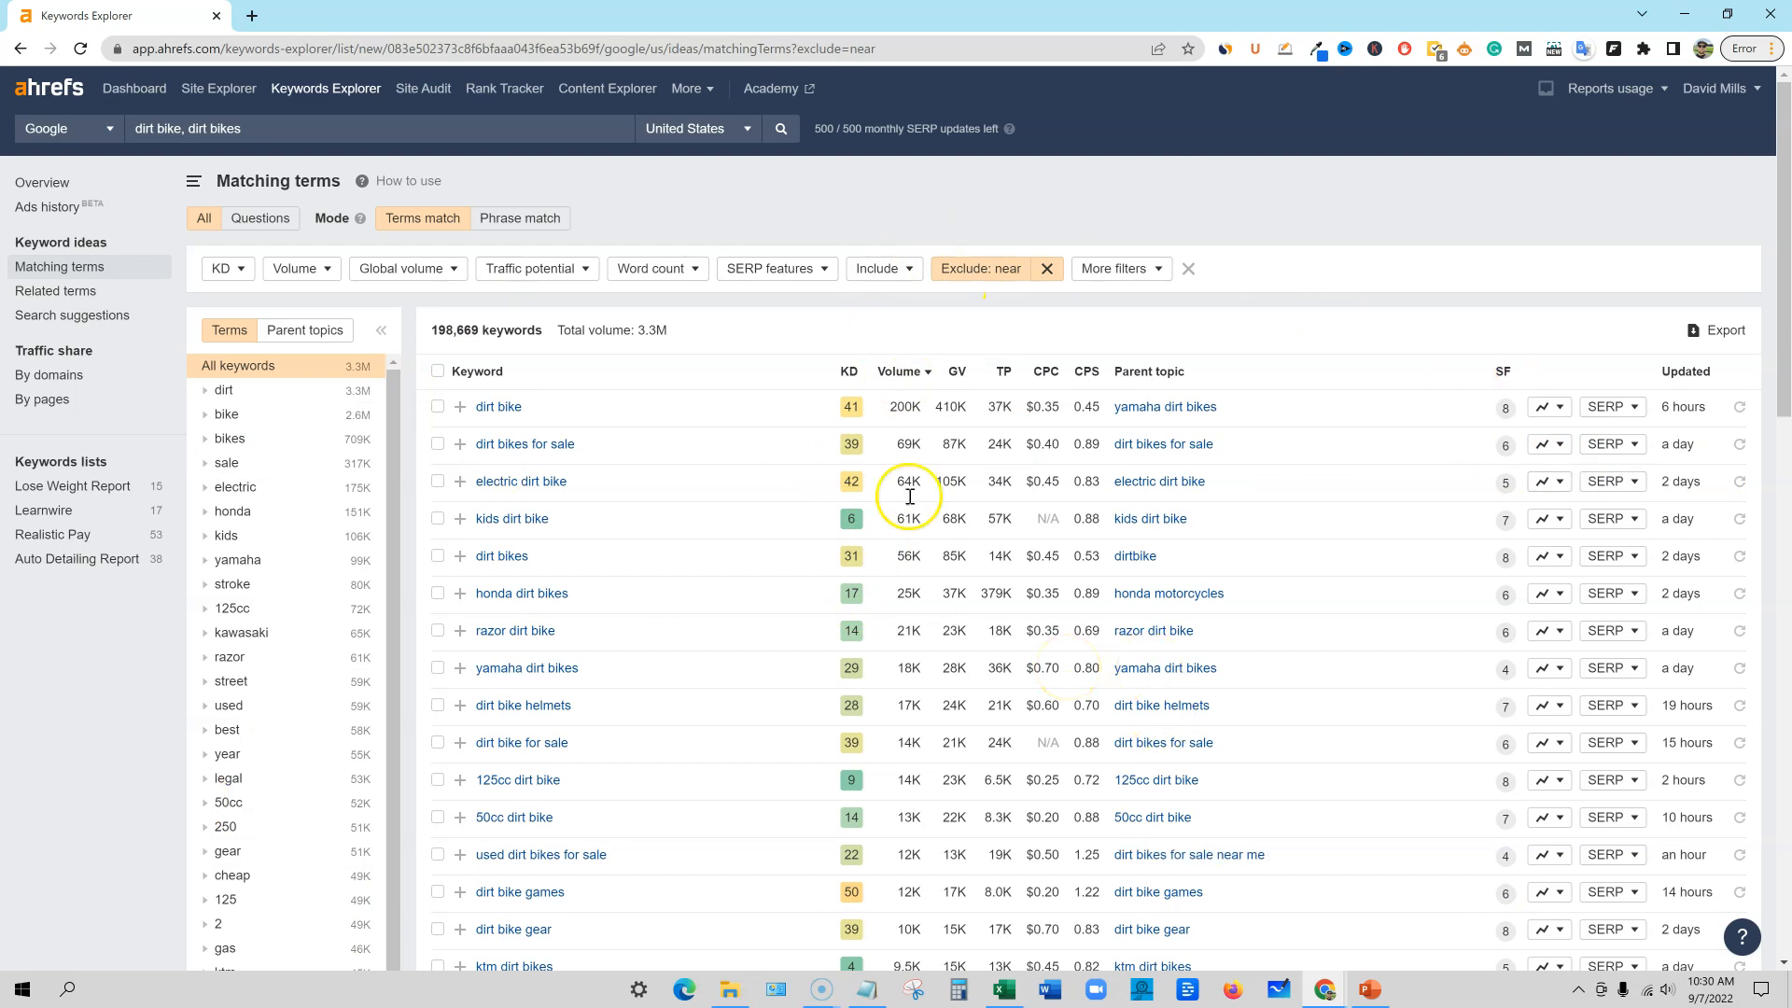
Step: Filter the dirt bike matching terms to include any of the words repair, tire, air, handle bar, engine, gas or wheel
{"action": "left_click_drag", "start_coordinate": [433, 333], "coordinate": [548, 331]}
{"action": "left_click", "coordinate": [824, 308]}
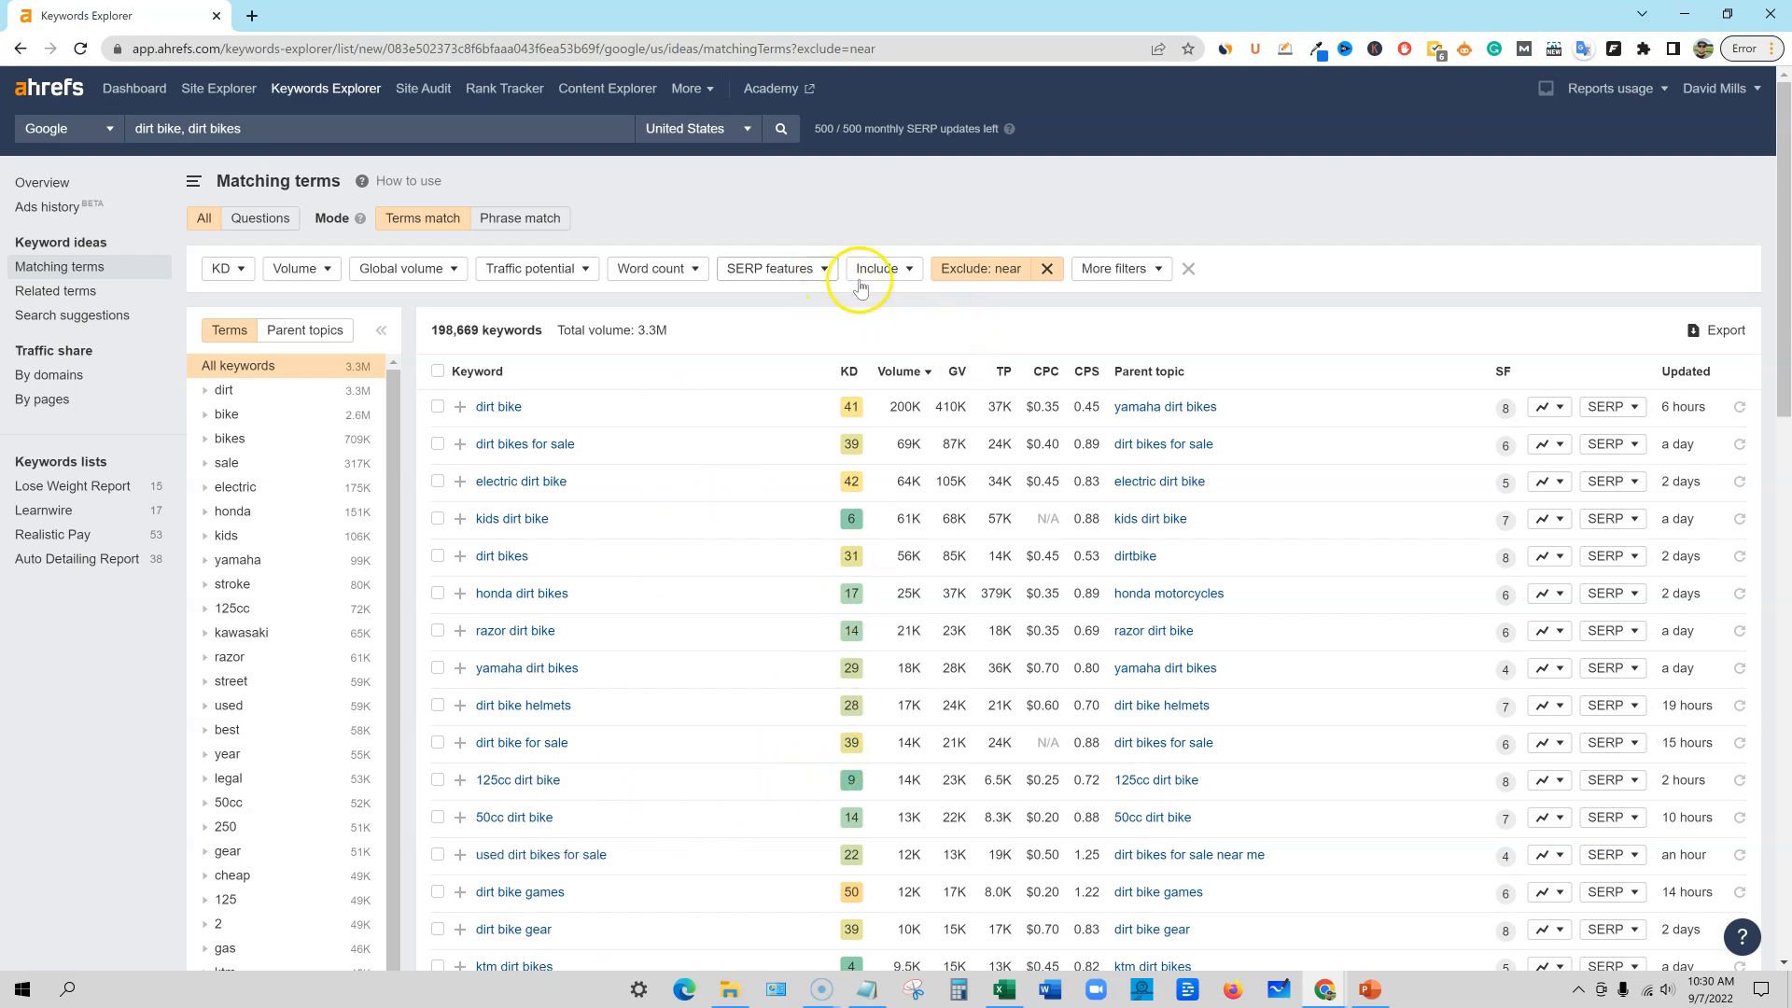
{"action": "left_click", "coordinate": [914, 273]}
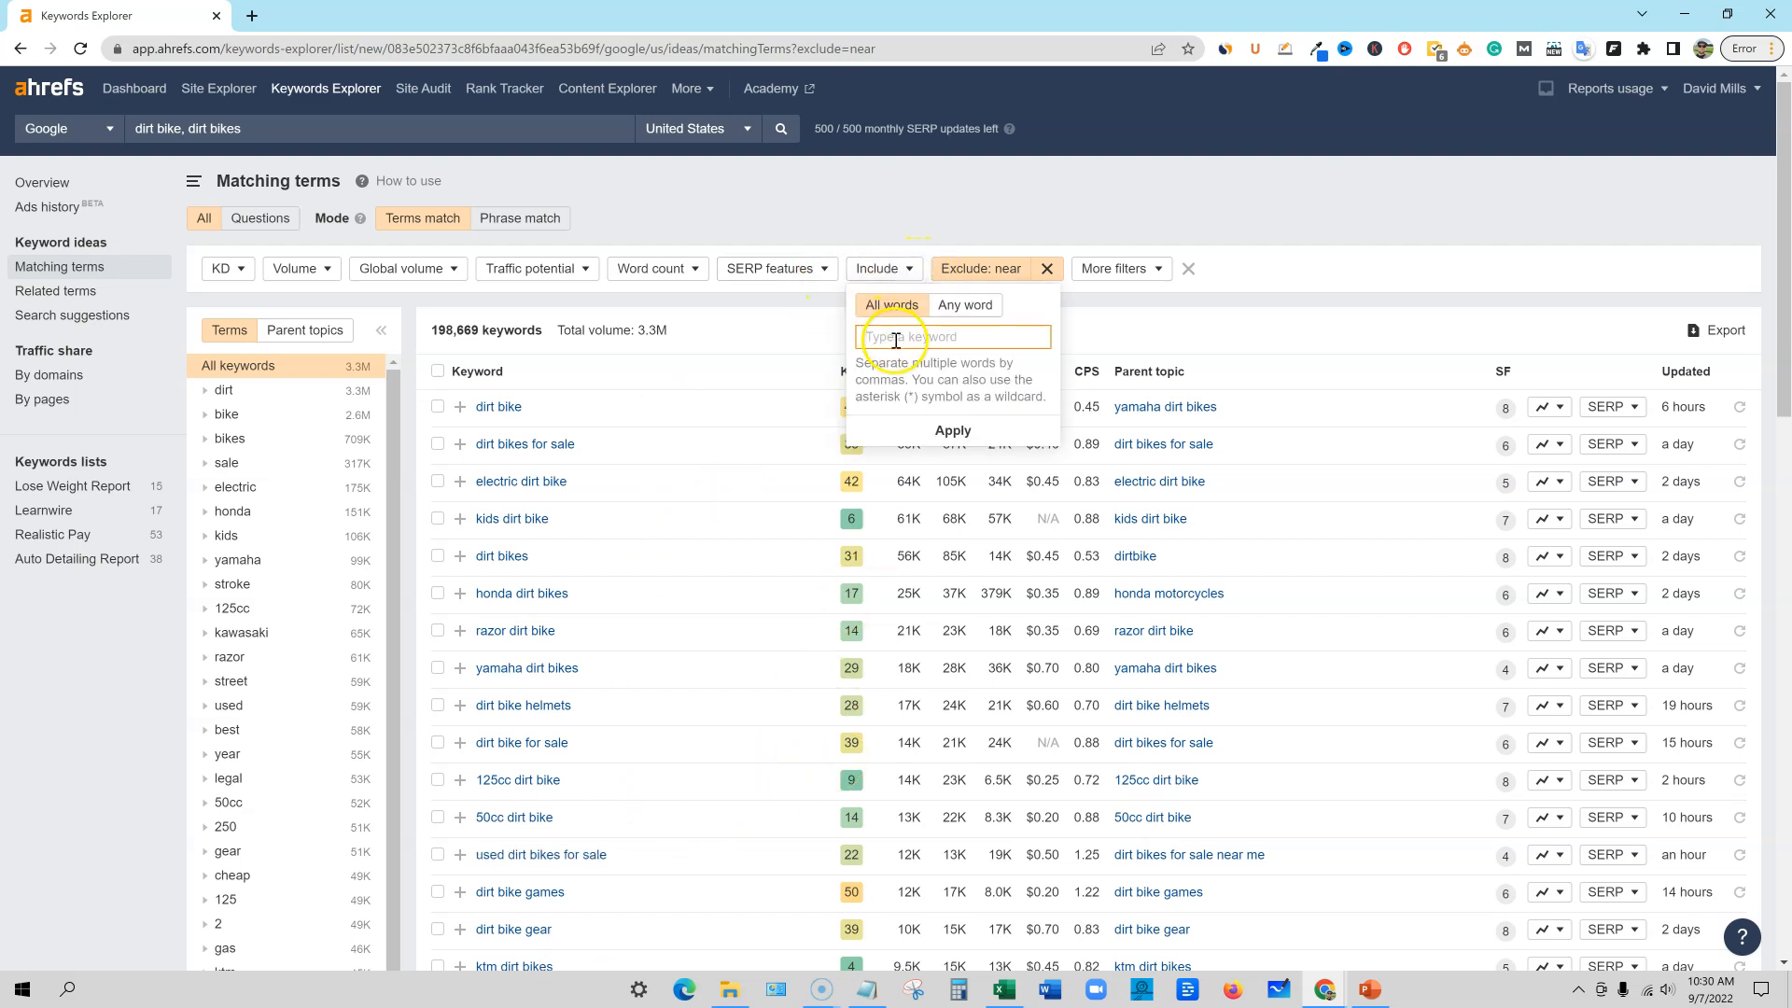
{"action": "left_click", "coordinate": [954, 310]}
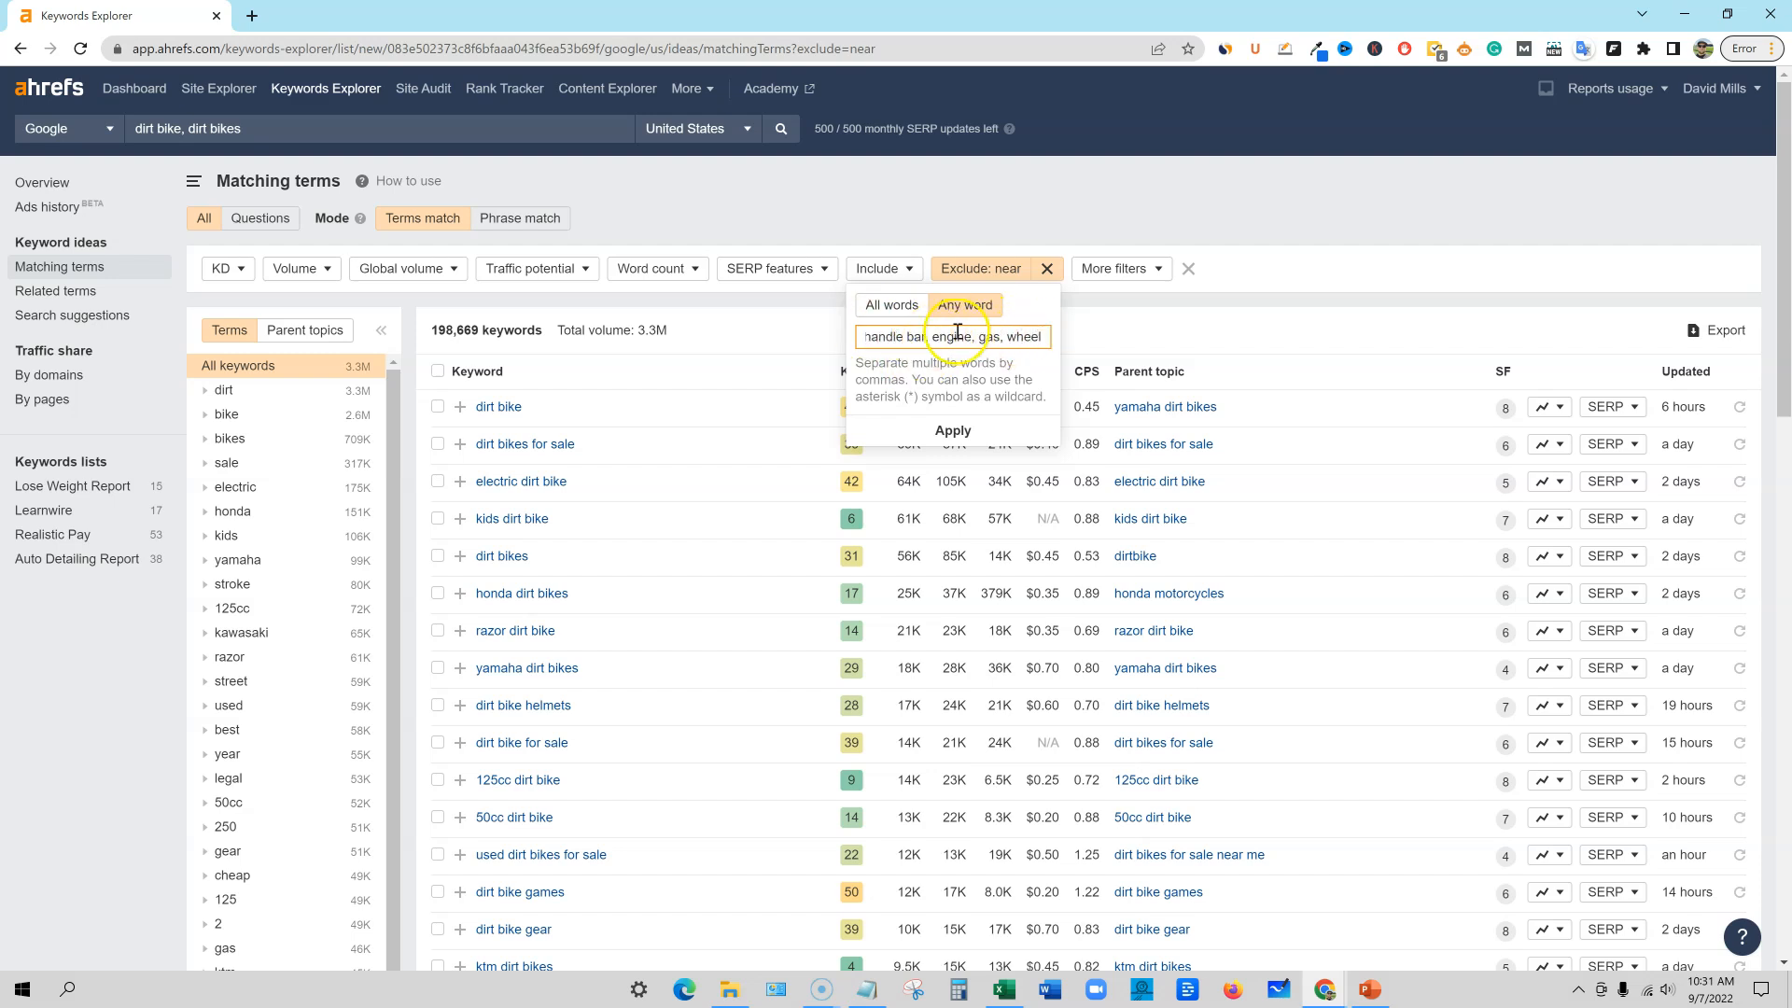
{"action": "left_click", "coordinate": [953, 431]}
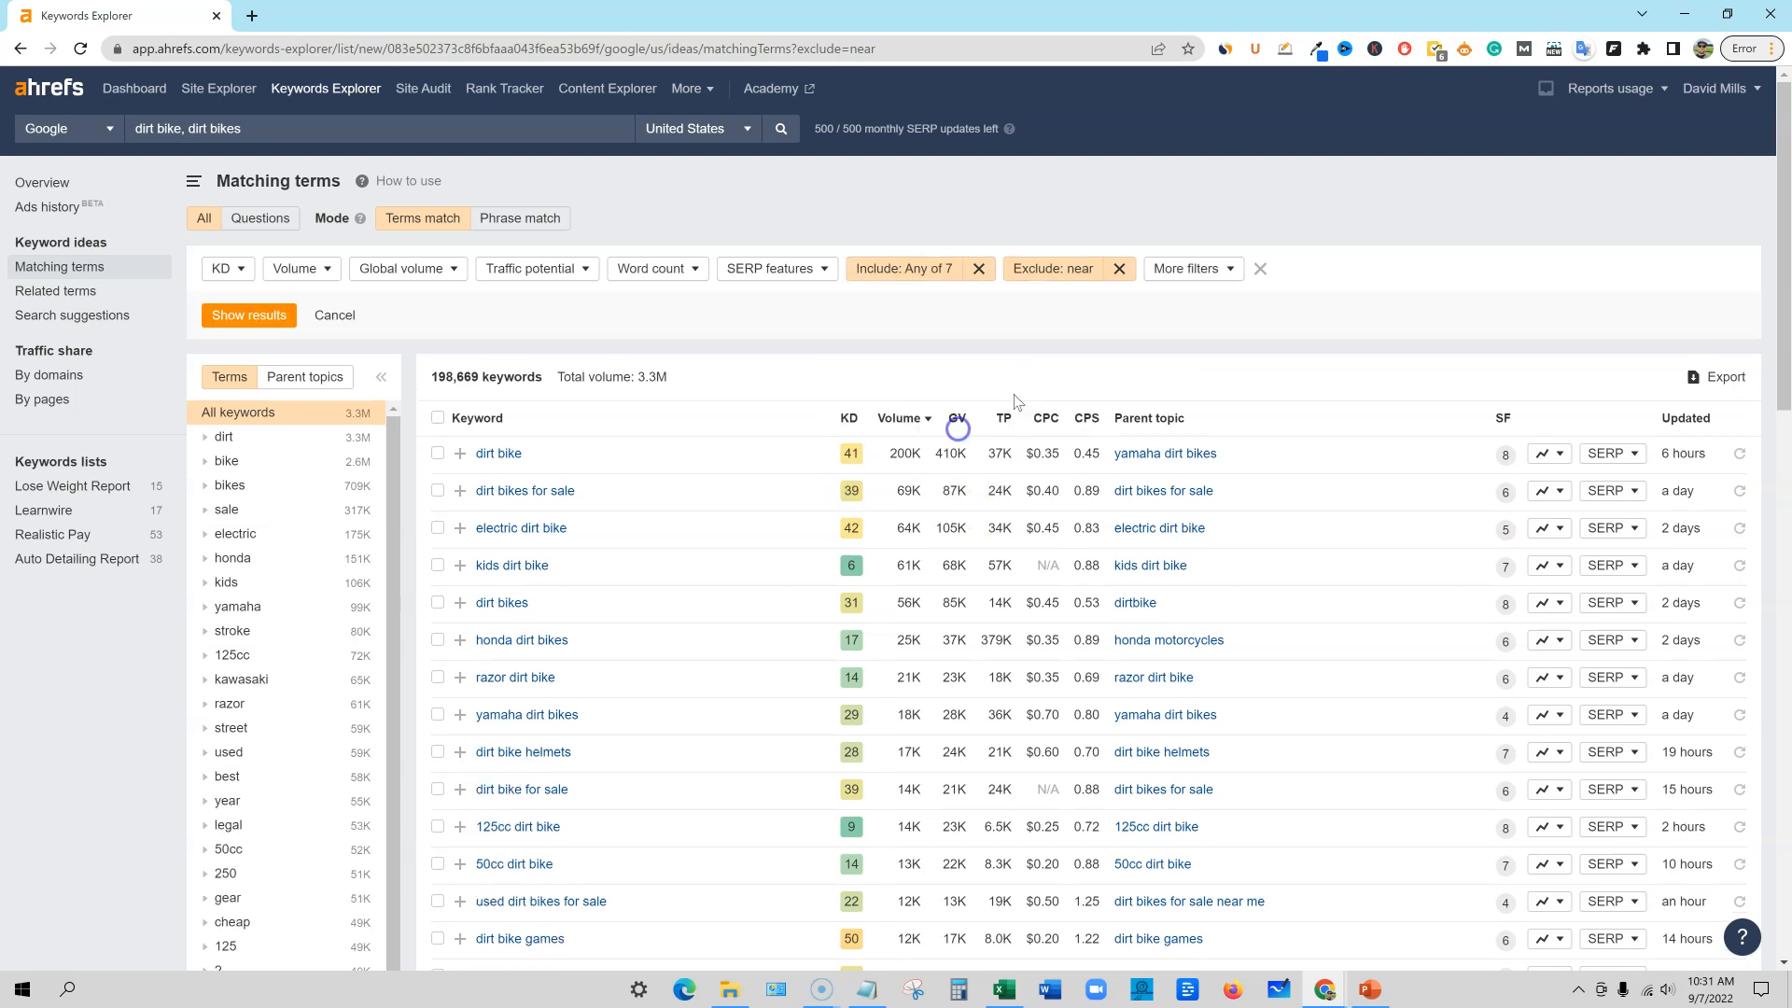
{"action": "left_click", "coordinate": [271, 314]}
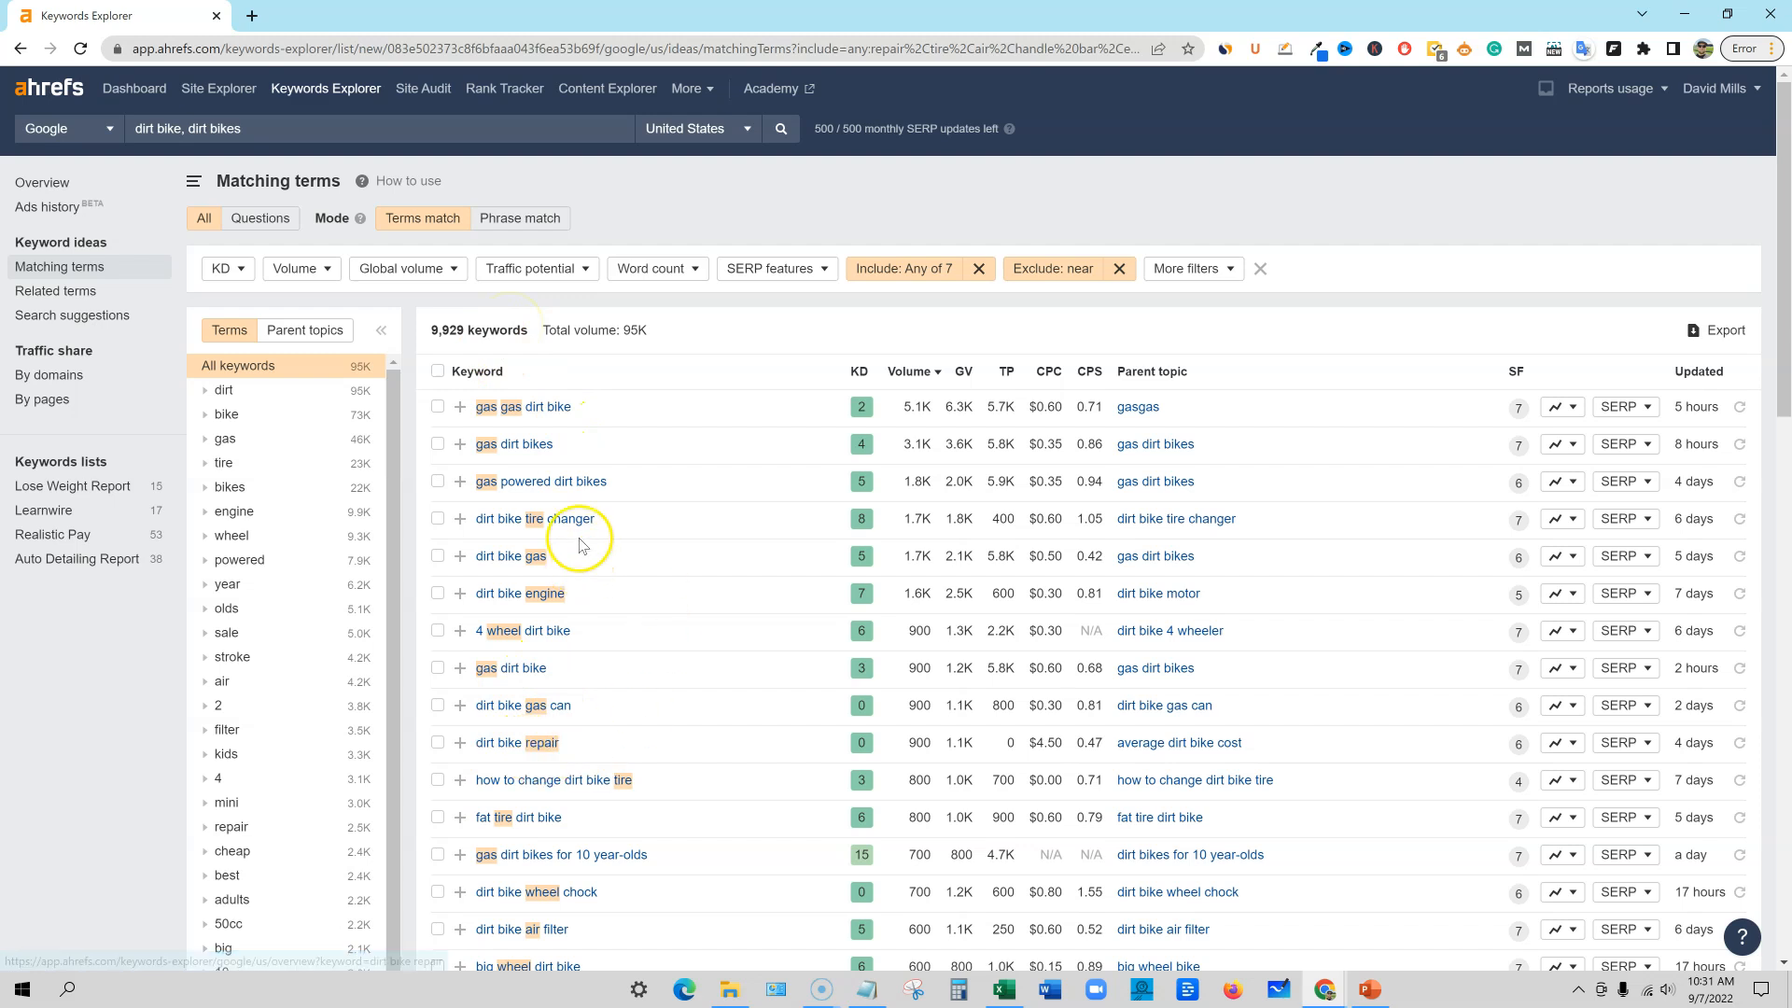
{"action": "scroll", "coordinate": [771, 608], "scroll_direction": "down", "scroll_amount": 3}
{"action": "scroll", "coordinate": [782, 603], "scroll_direction": "up", "scroll_amount": 3}
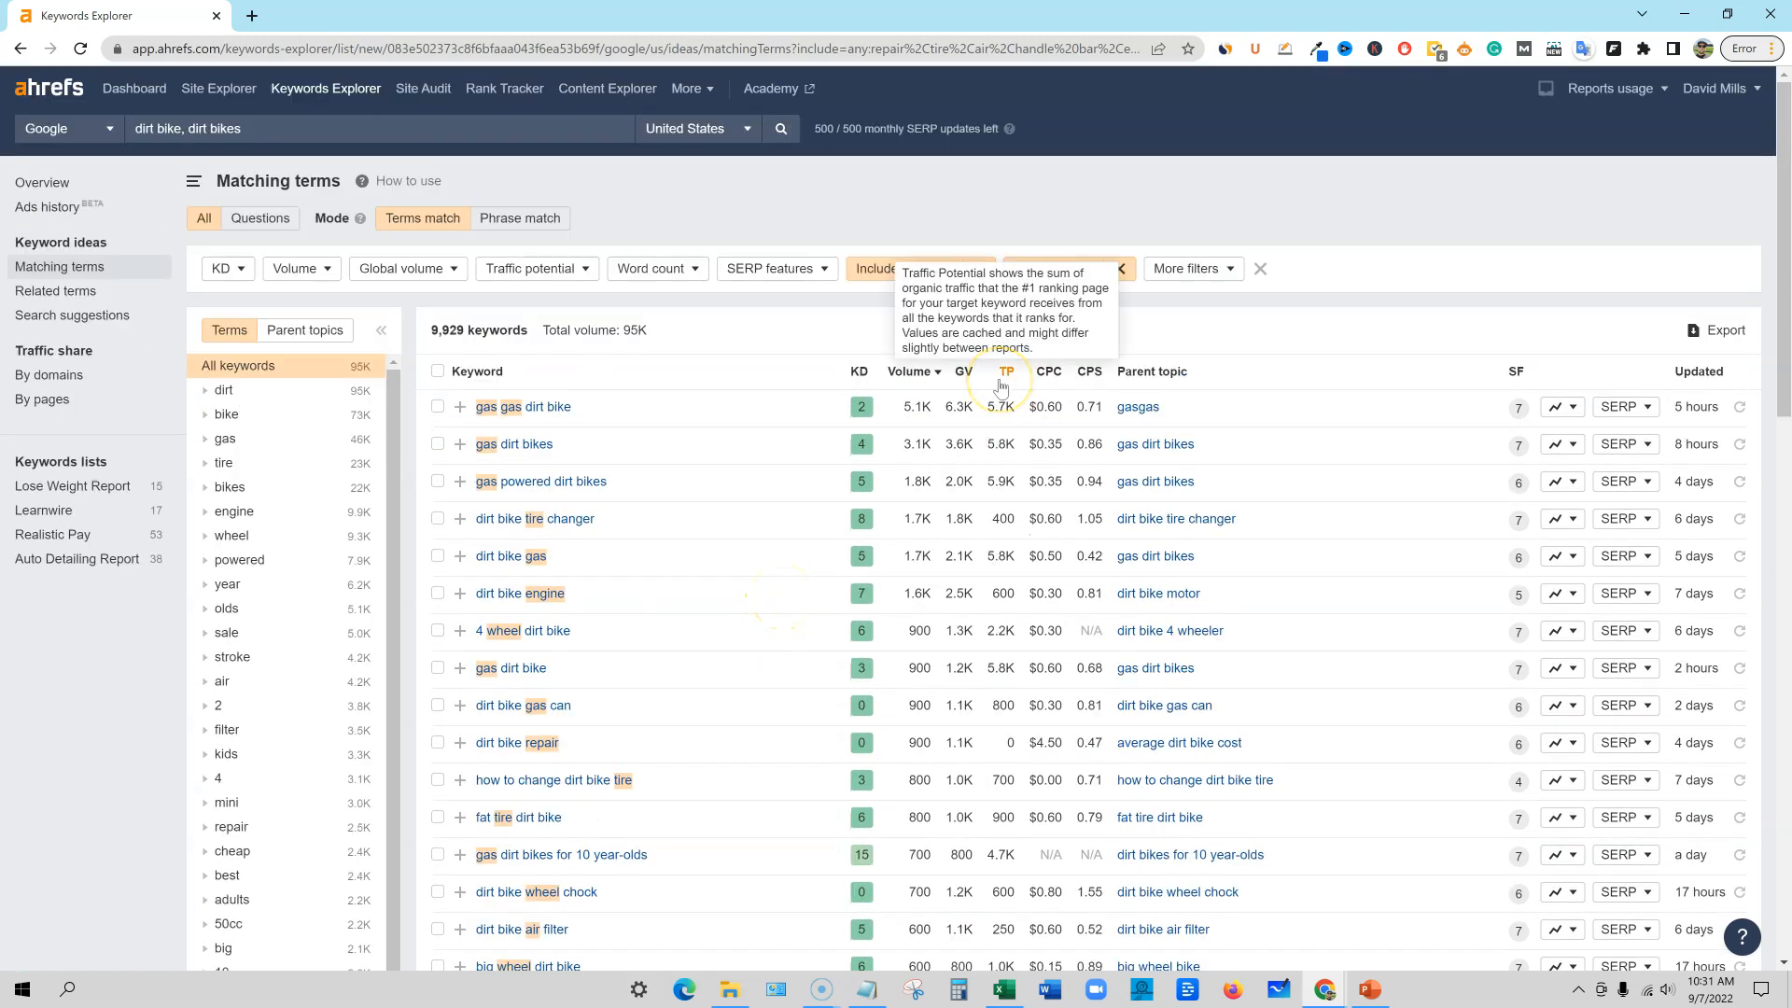
Step: Remove "gas" from the included words, show the updated results and look through the remaining keywords
{"action": "left_click", "coordinate": [910, 269]}
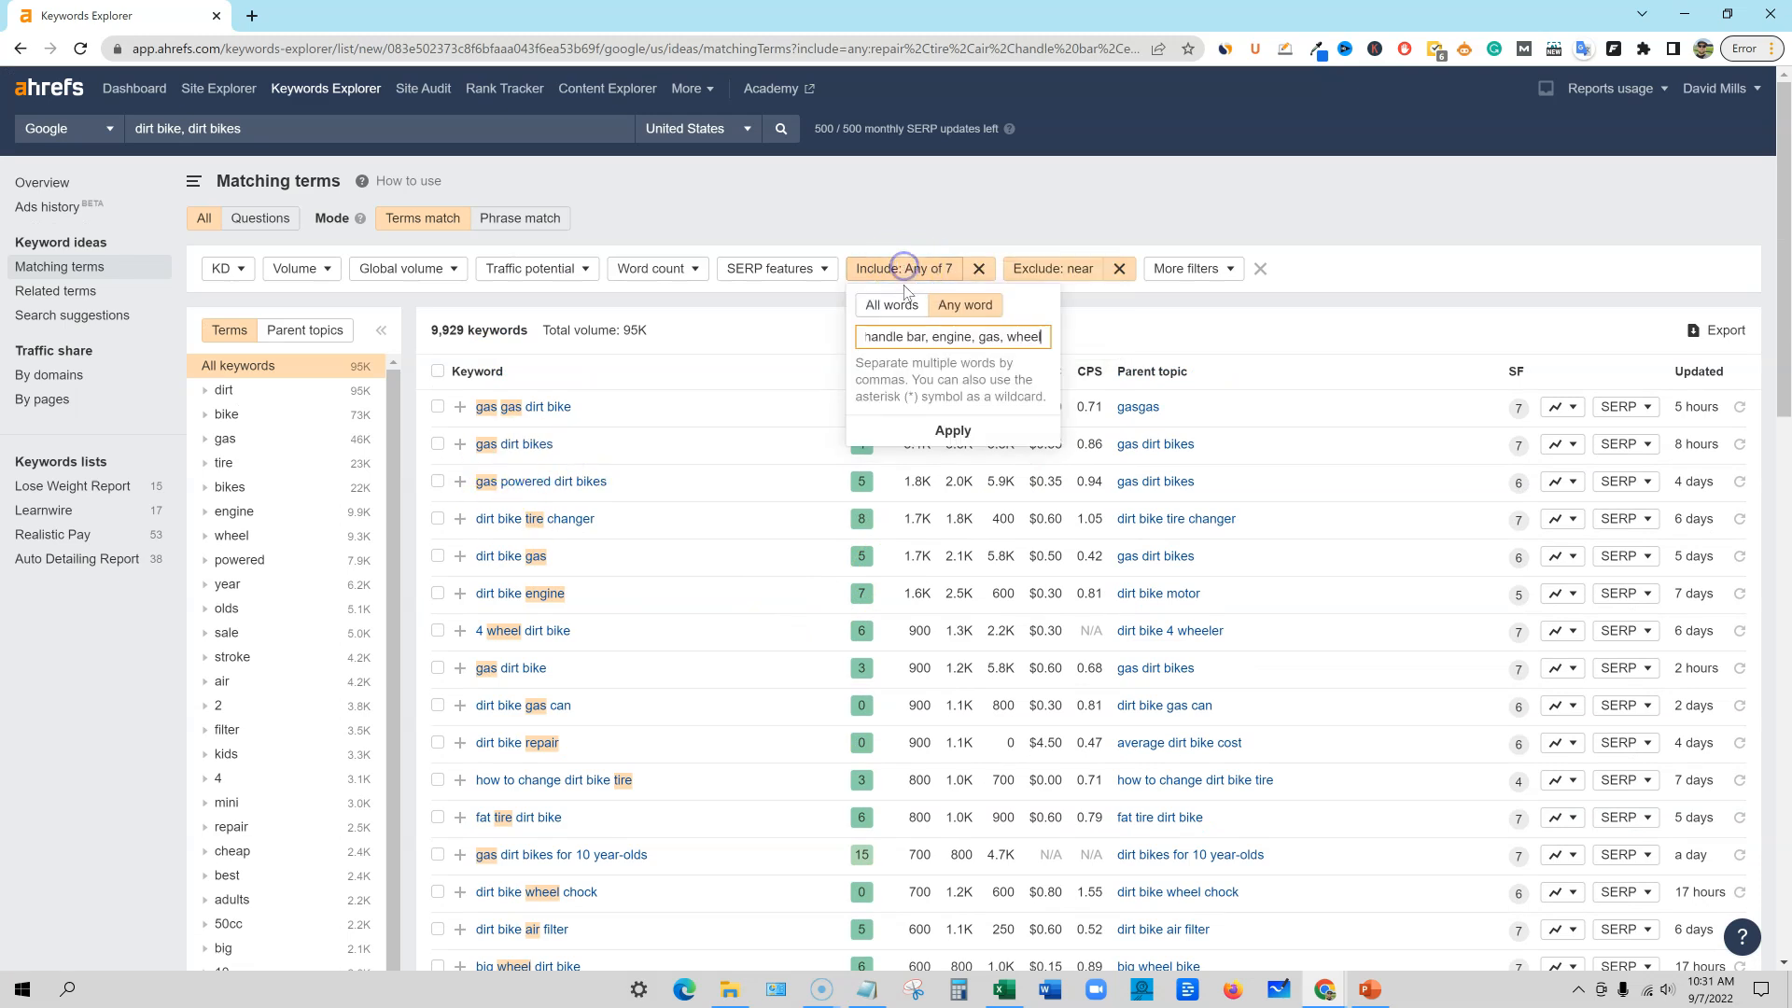
{"action": "left_click", "coordinate": [998, 336]}
{"action": "key", "text": "BackSpace"}
{"action": "key", "text": "BackSpace"}
{"action": "key", "text": "BackSpace"}
{"action": "key", "text": "BackSpace"}
{"action": "key", "text": "BackSpace"}
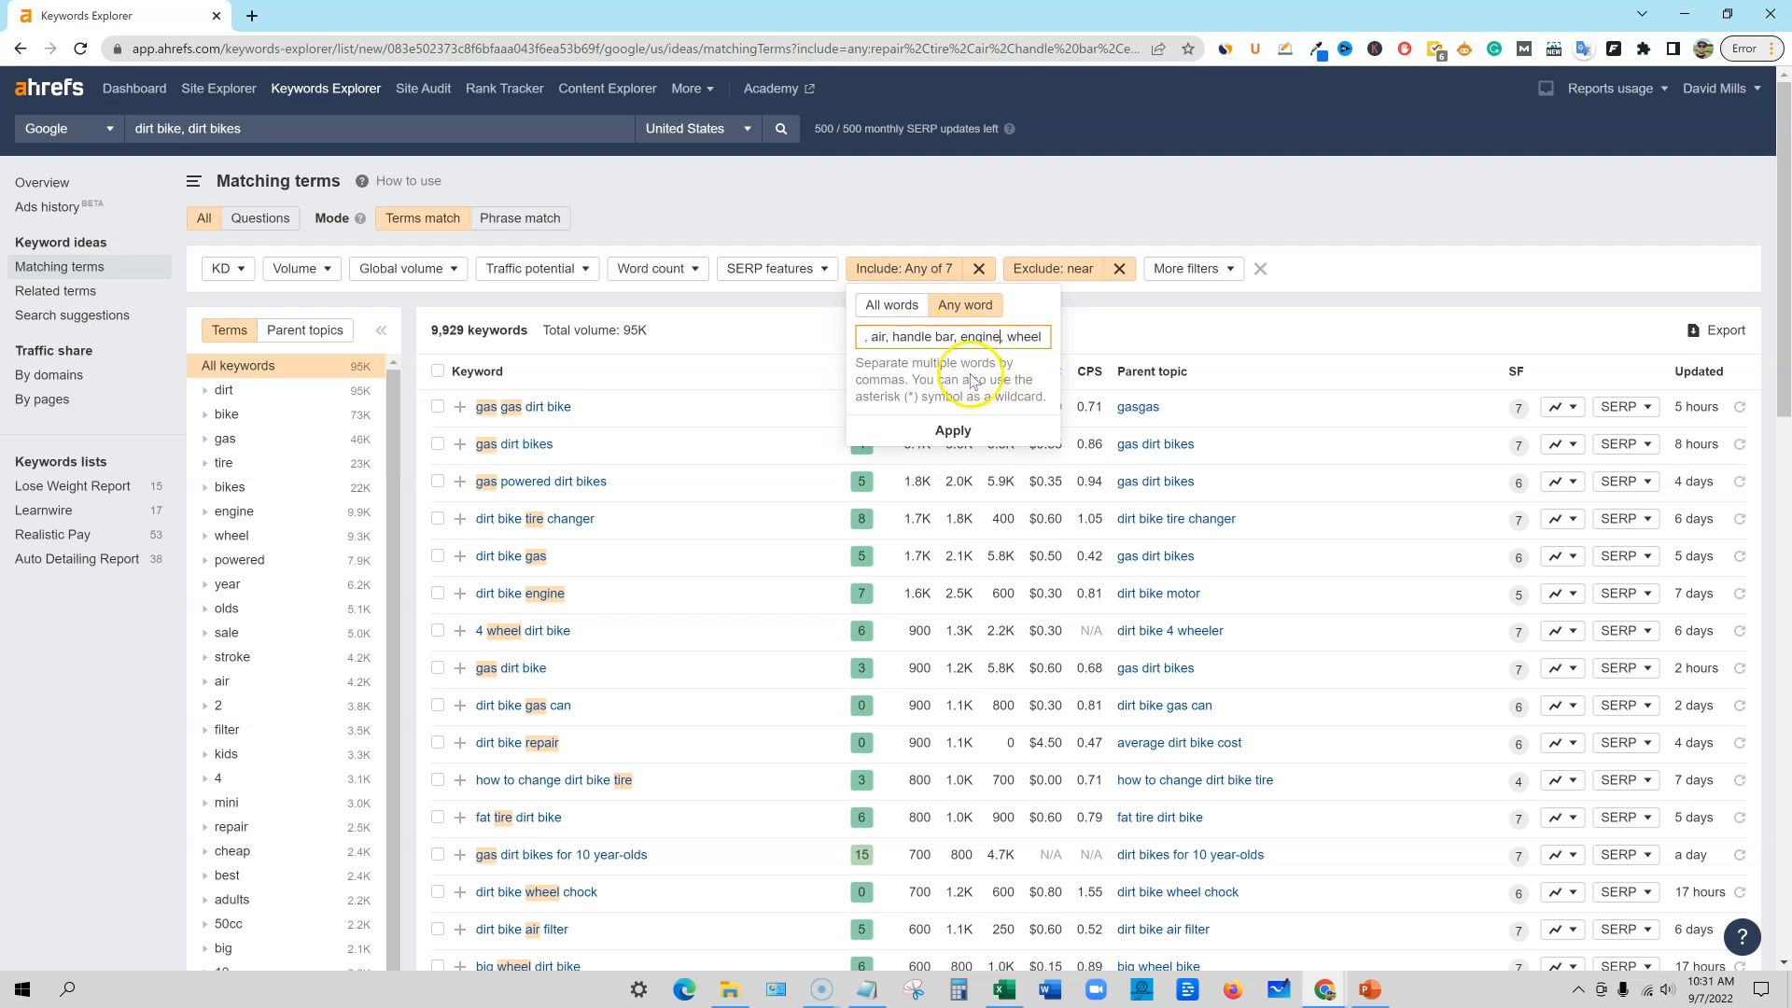
{"action": "left_click", "coordinate": [953, 430]}
{"action": "left_click", "coordinate": [271, 314]}
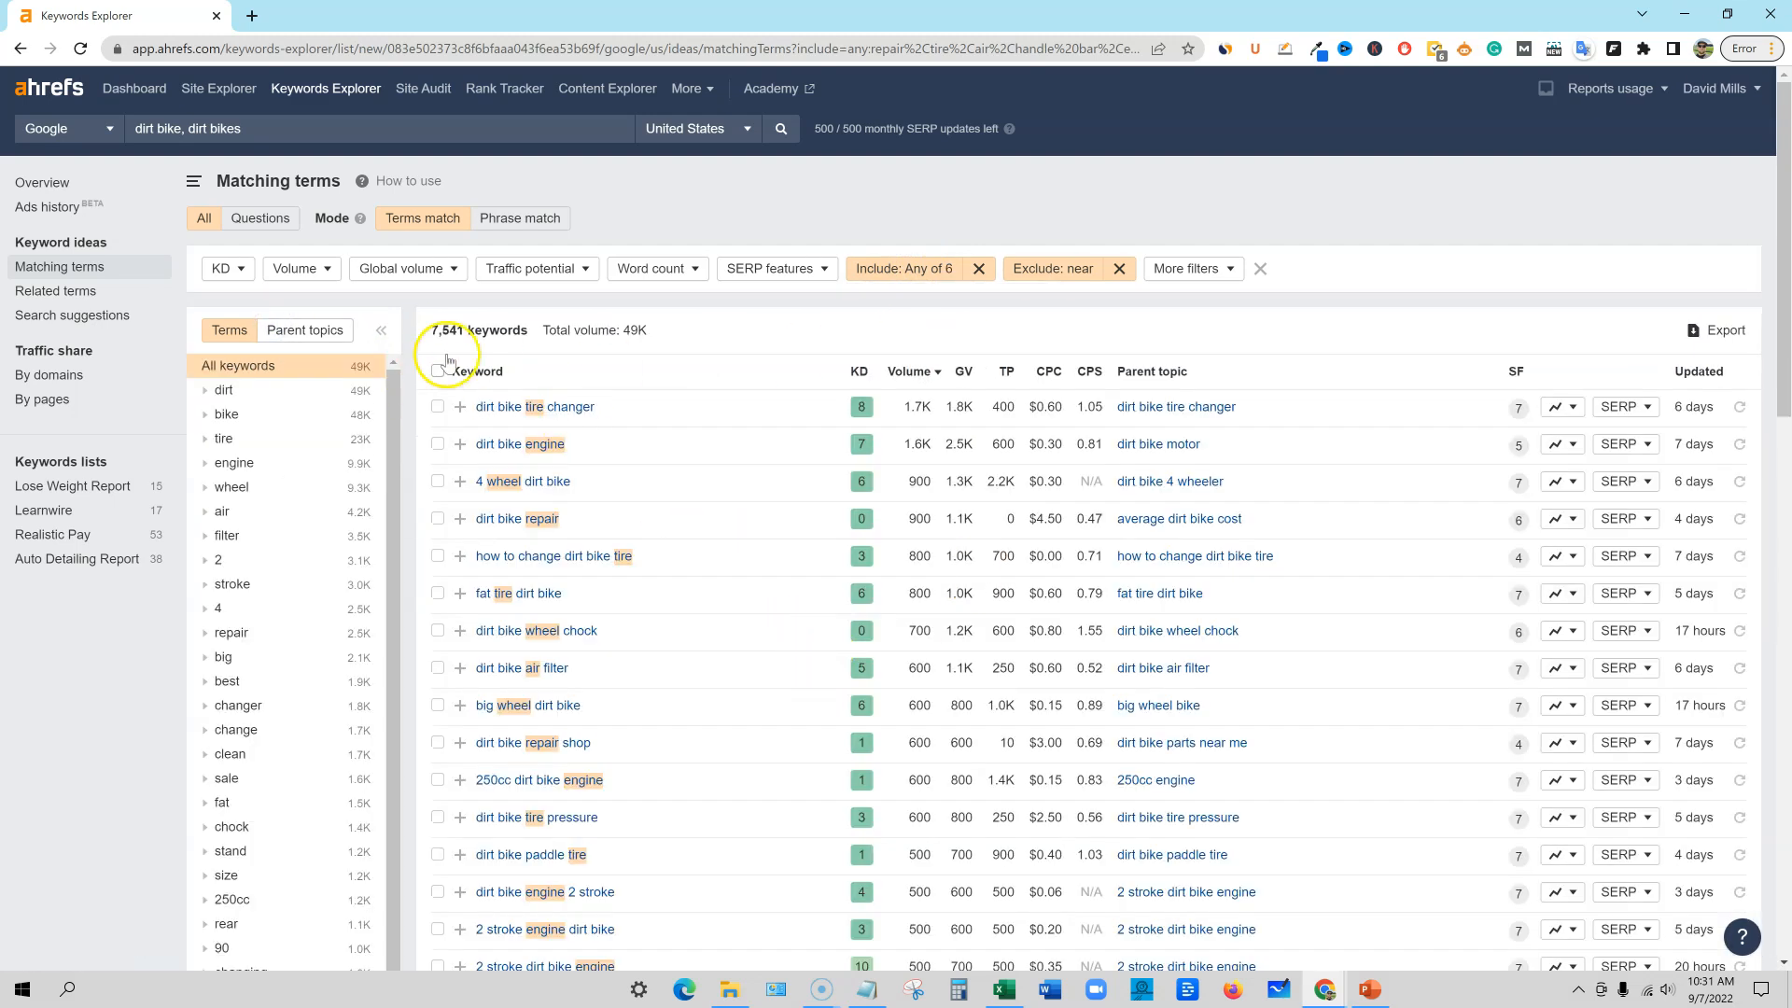
{"action": "scroll", "coordinate": [620, 628], "scroll_direction": "down", "scroll_amount": 2}
{"action": "scroll", "coordinate": [630, 627], "scroll_direction": "up", "scroll_amount": 2}
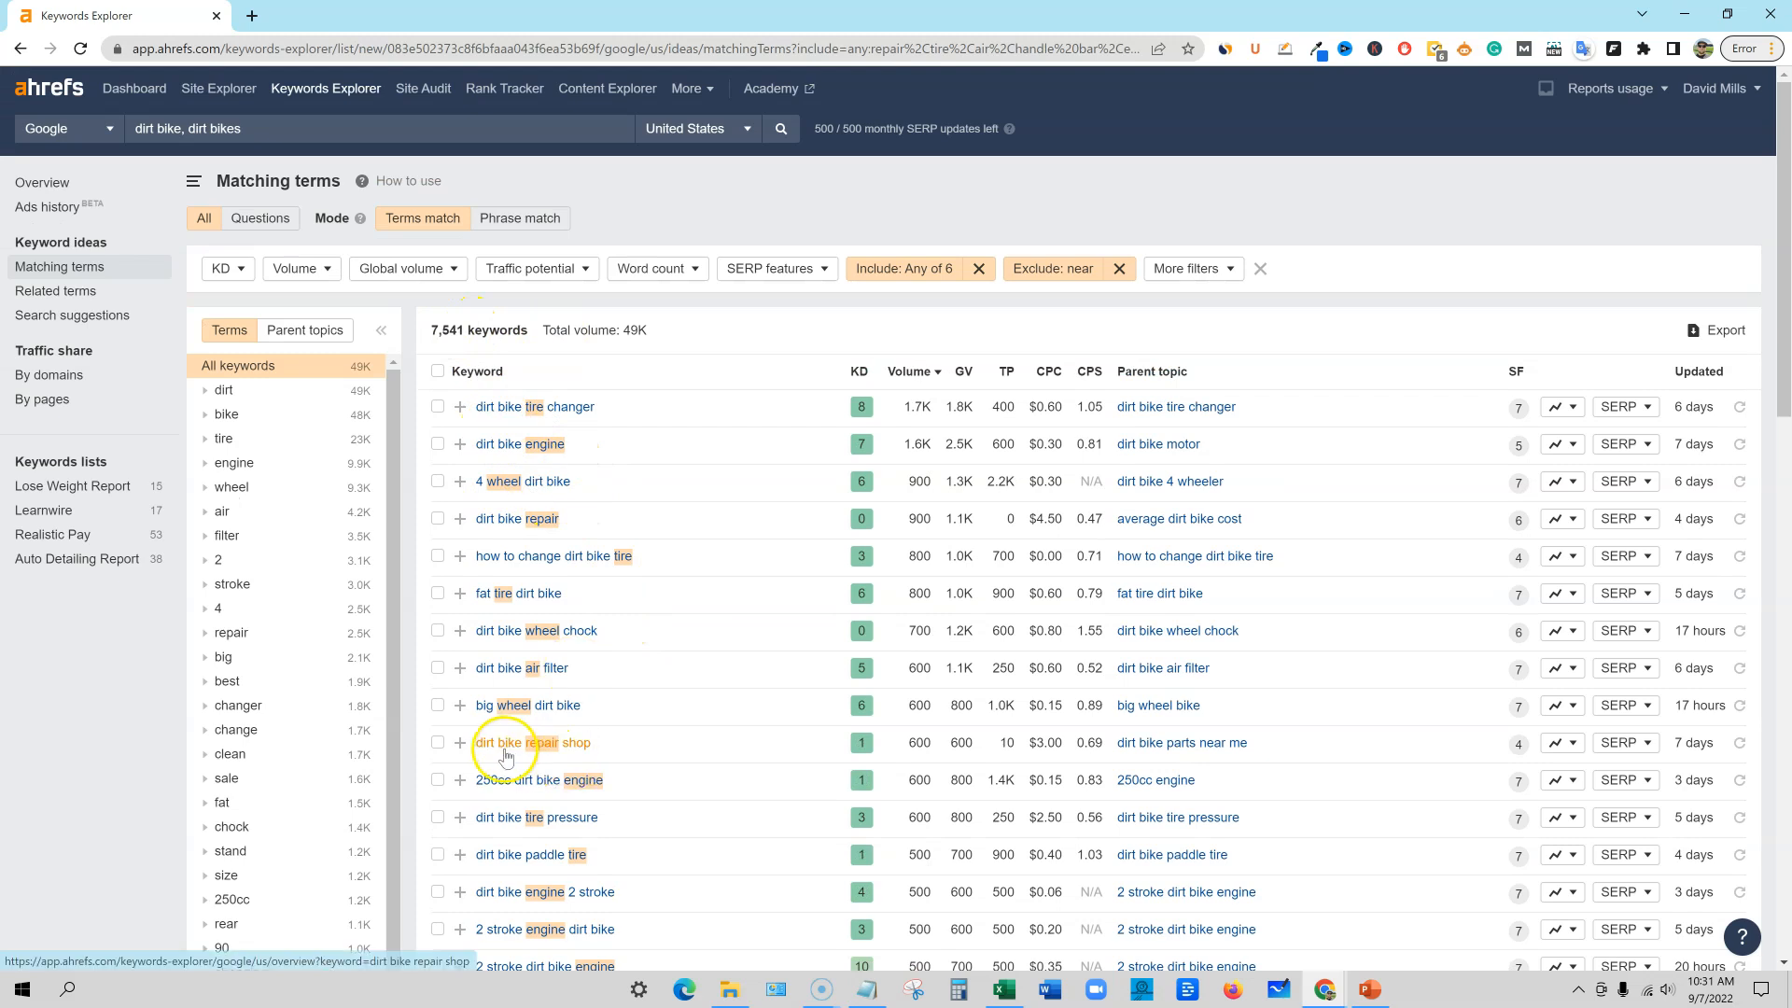
{"action": "scroll", "coordinate": [523, 756], "scroll_direction": "down", "scroll_amount": 4}
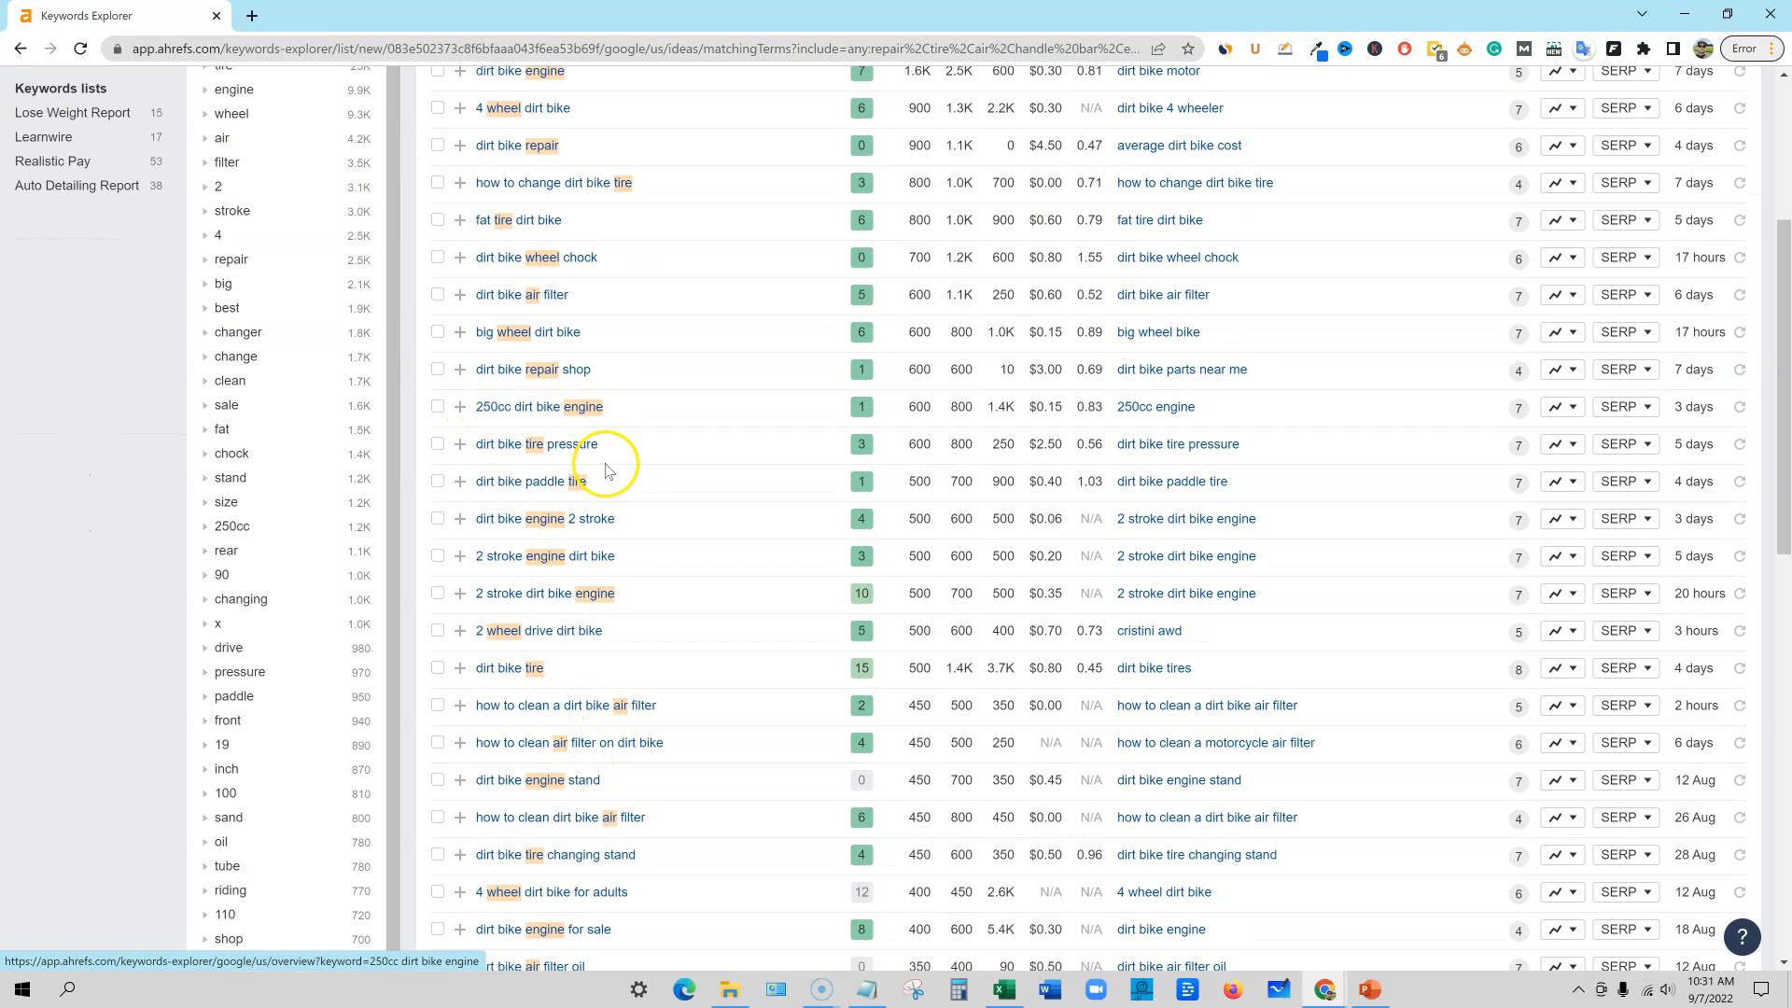
{"action": "scroll", "coordinate": [541, 559], "scroll_direction": "down", "scroll_amount": 4}
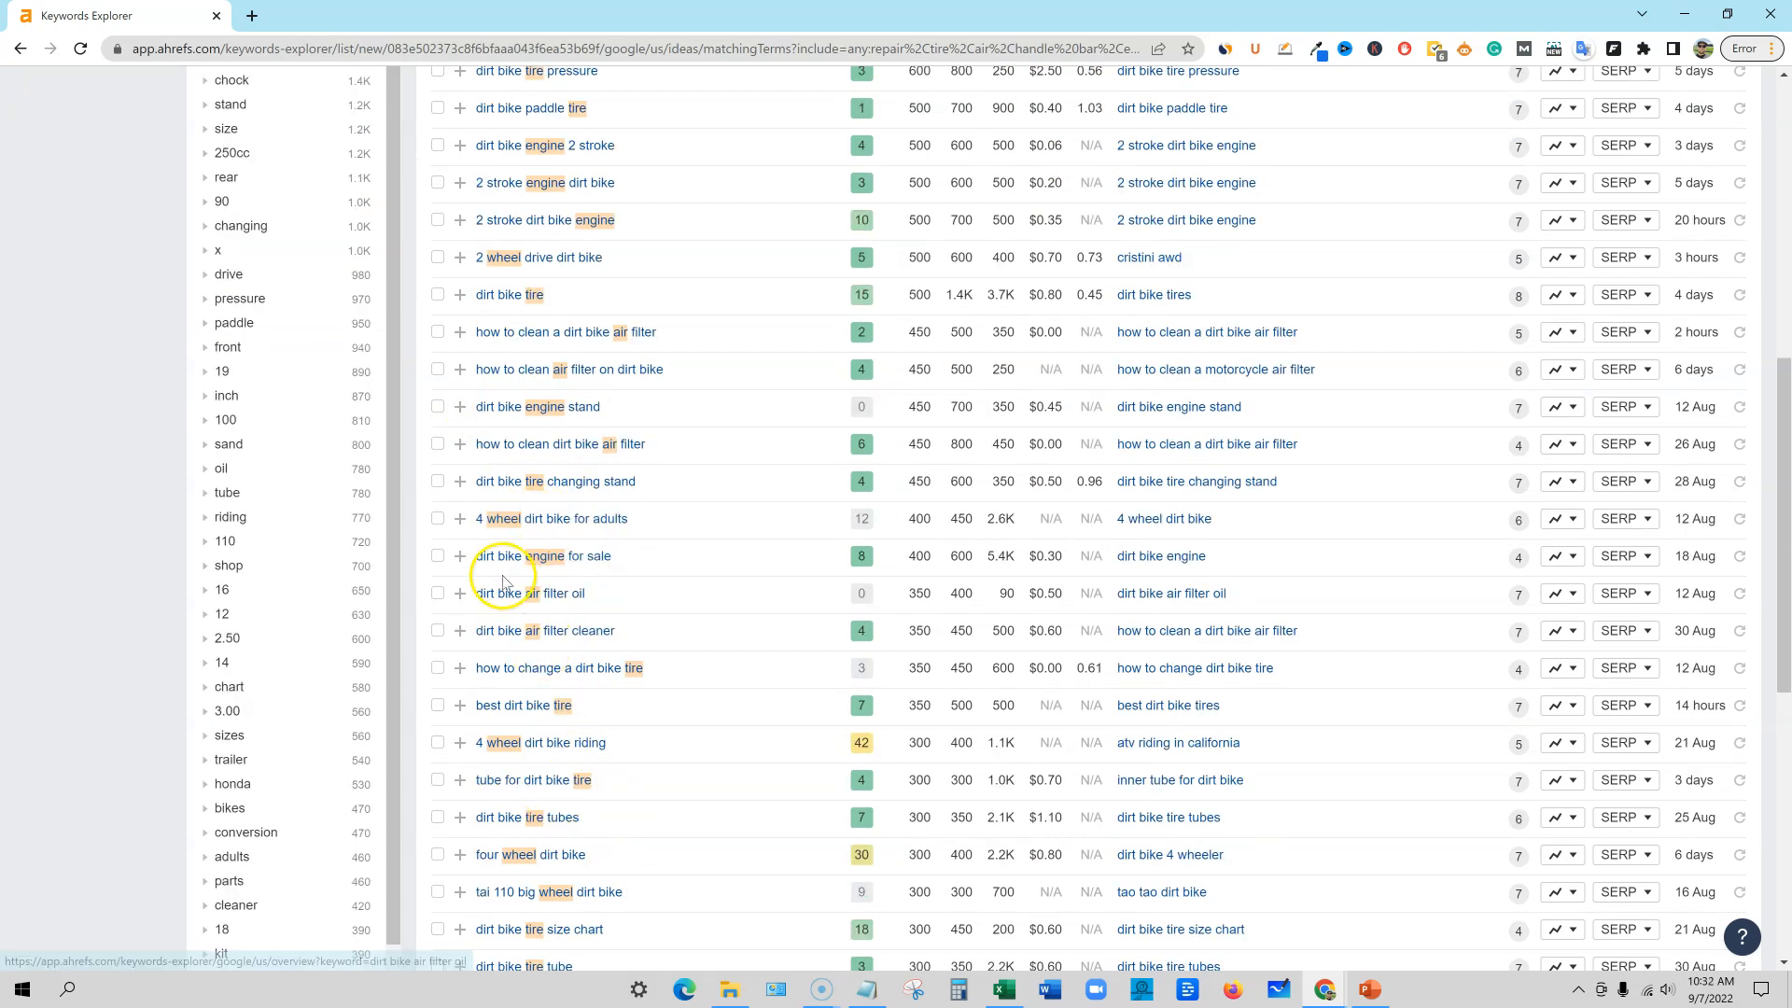
{"action": "scroll", "coordinate": [600, 560], "scroll_direction": "up", "scroll_amount": 10}
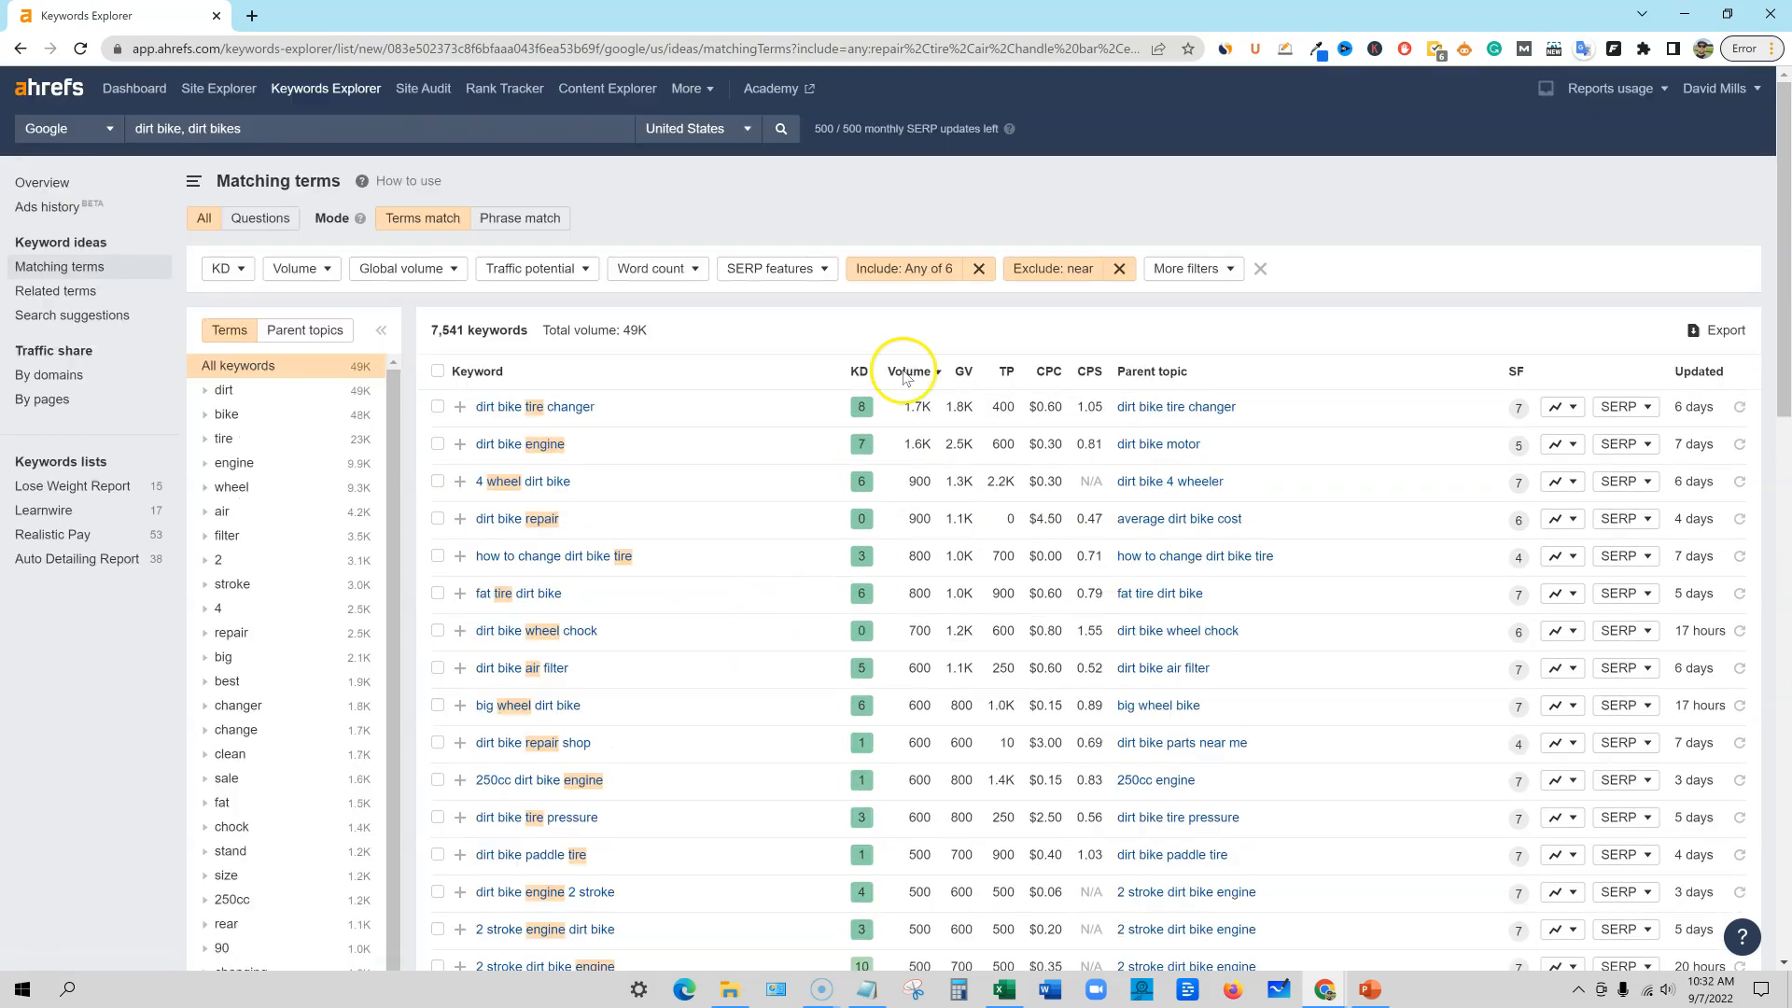
Step: Remove "engine" from the included words, then highlight "how to change dirt bike tire" and review the updated keyword list
{"action": "left_click", "coordinate": [903, 269]}
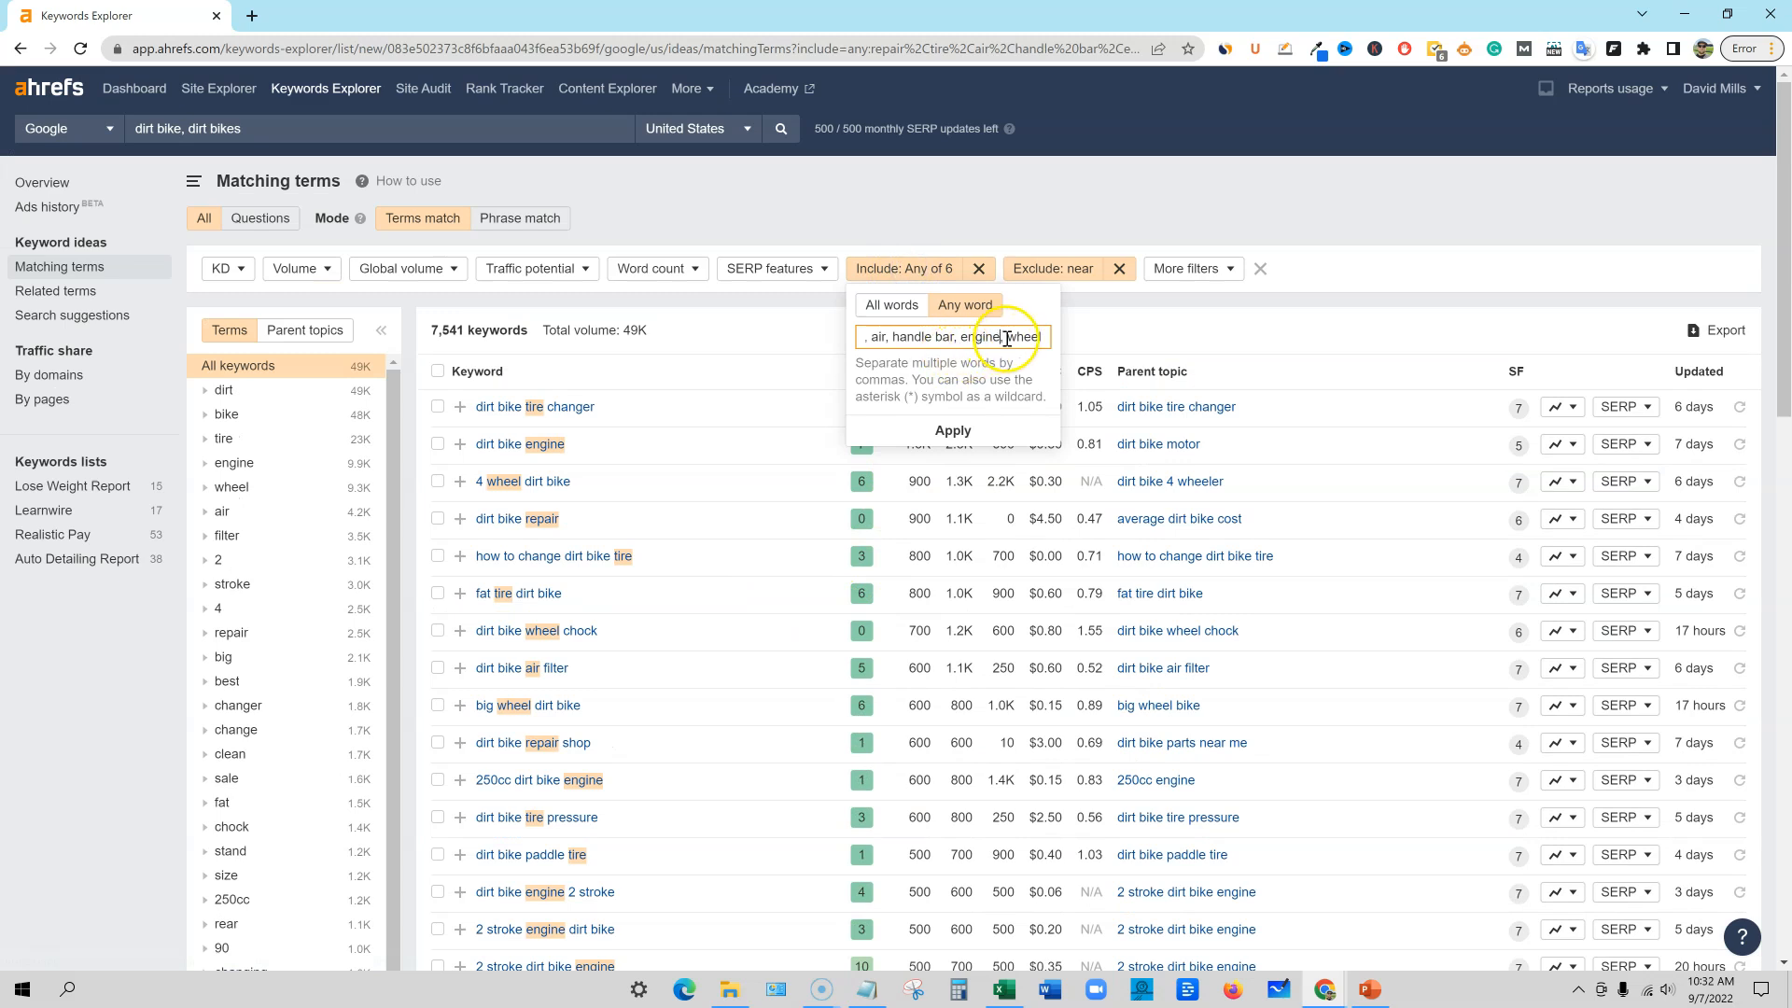
{"action": "key", "text": "BackSpace"}
{"action": "key", "text": "Return"}
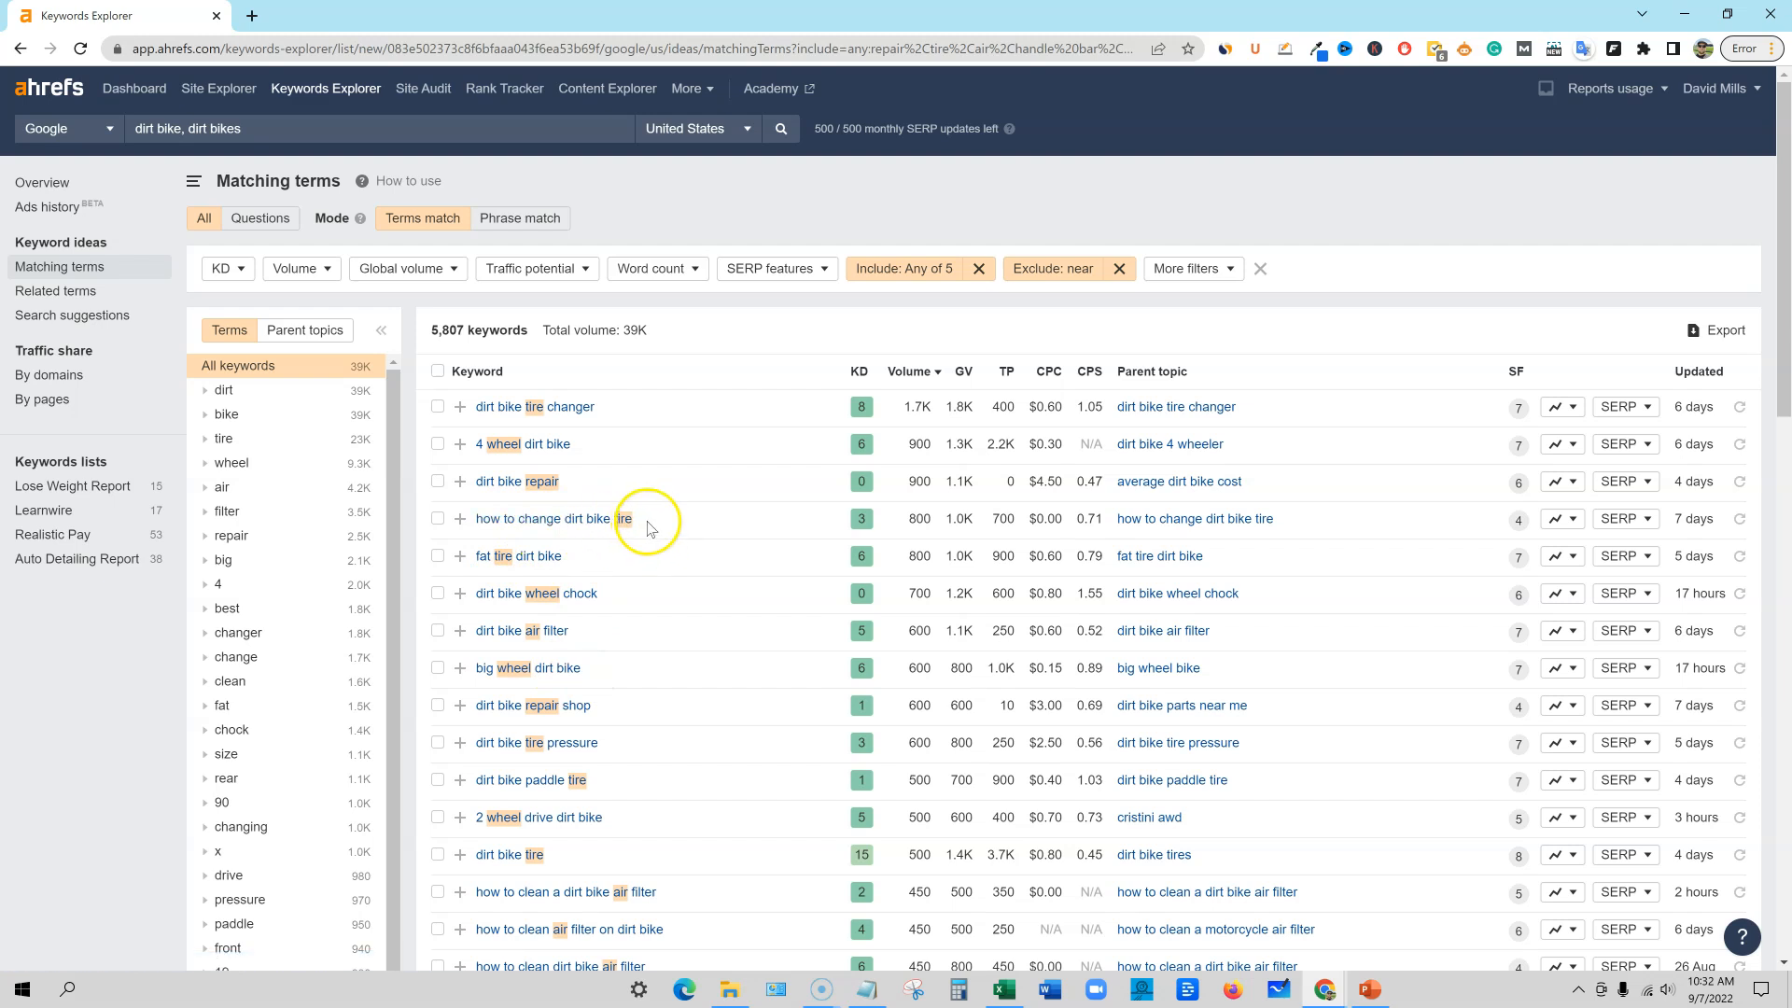
{"action": "left_click_drag", "start_coordinate": [647, 525], "coordinate": [462, 524]}
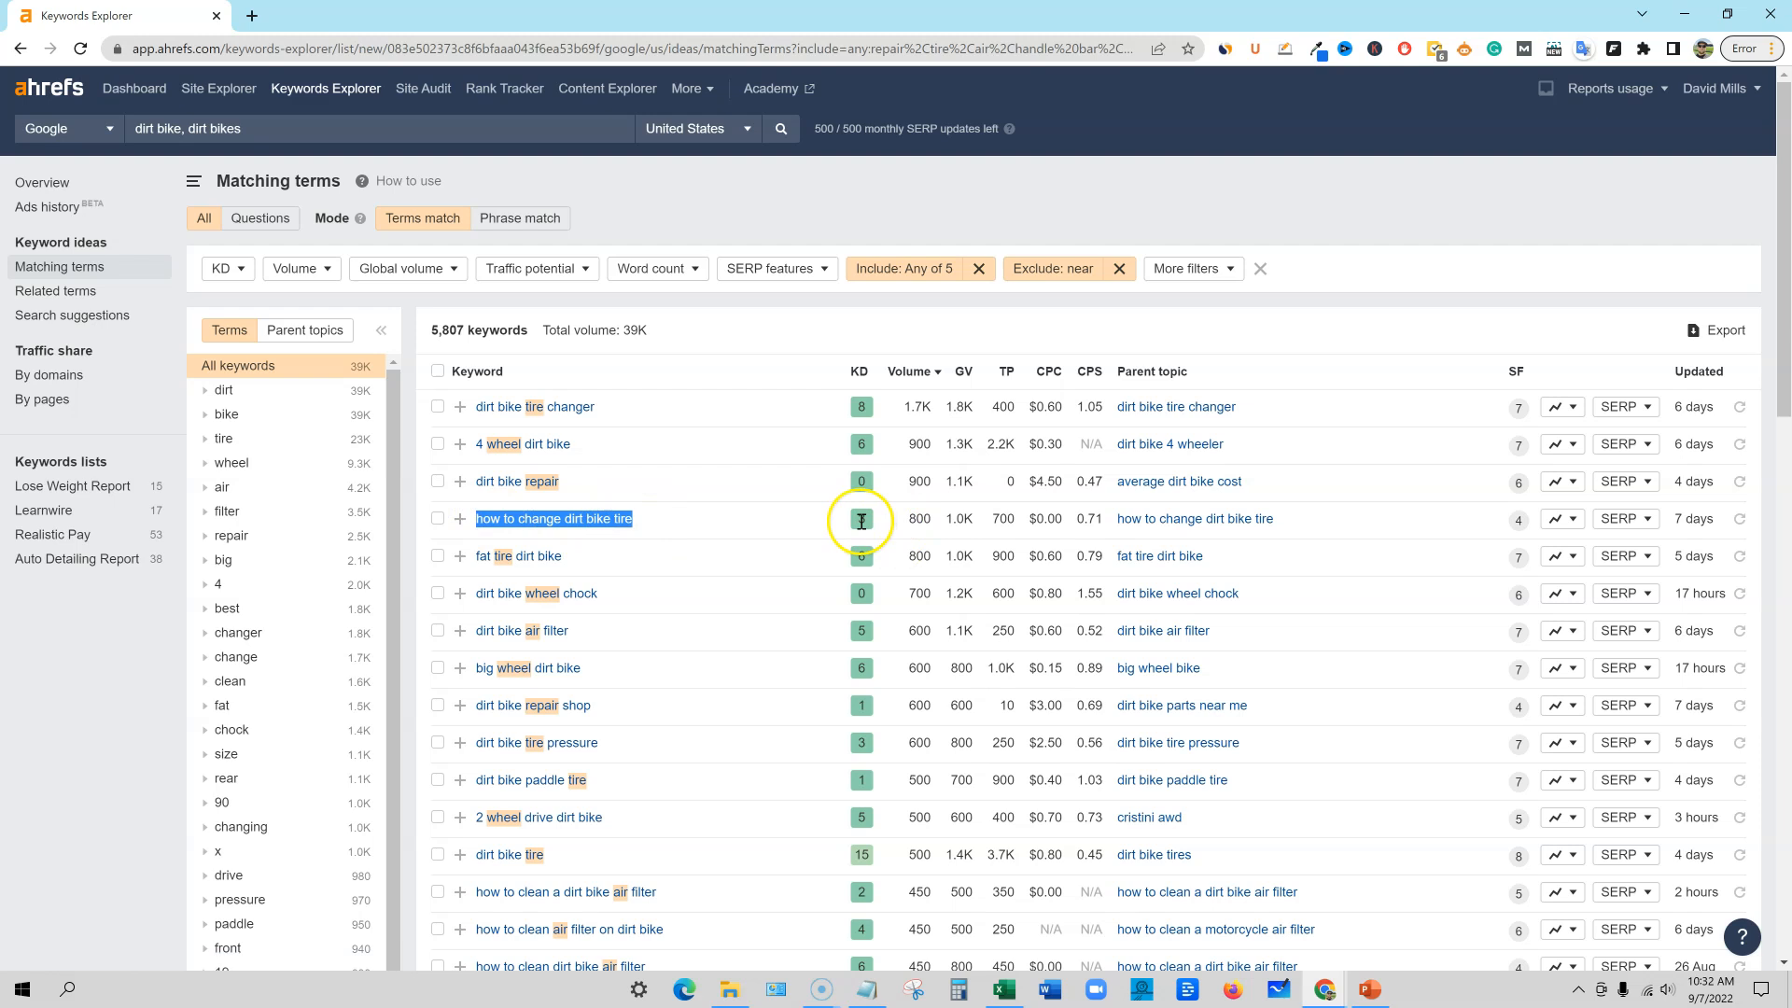
{"action": "scroll", "coordinate": [700, 743], "scroll_direction": "down", "scroll_amount": 7}
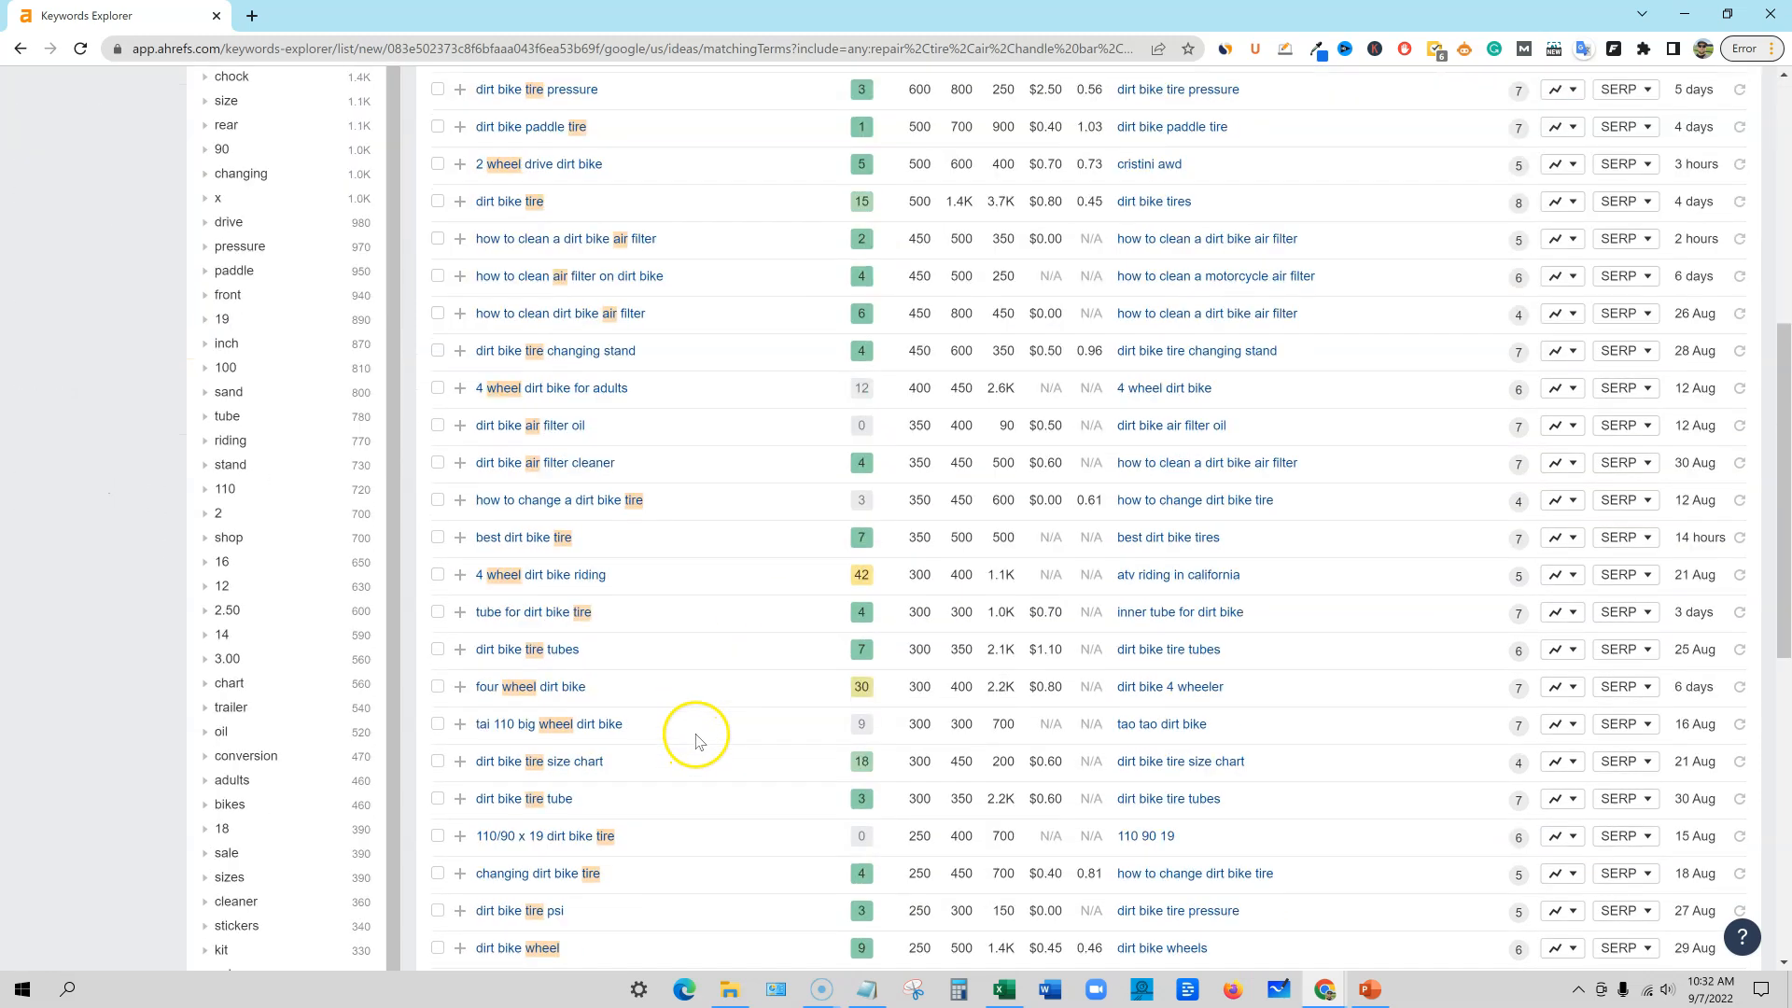
{"action": "scroll", "coordinate": [625, 723], "scroll_direction": "down", "scroll_amount": 4}
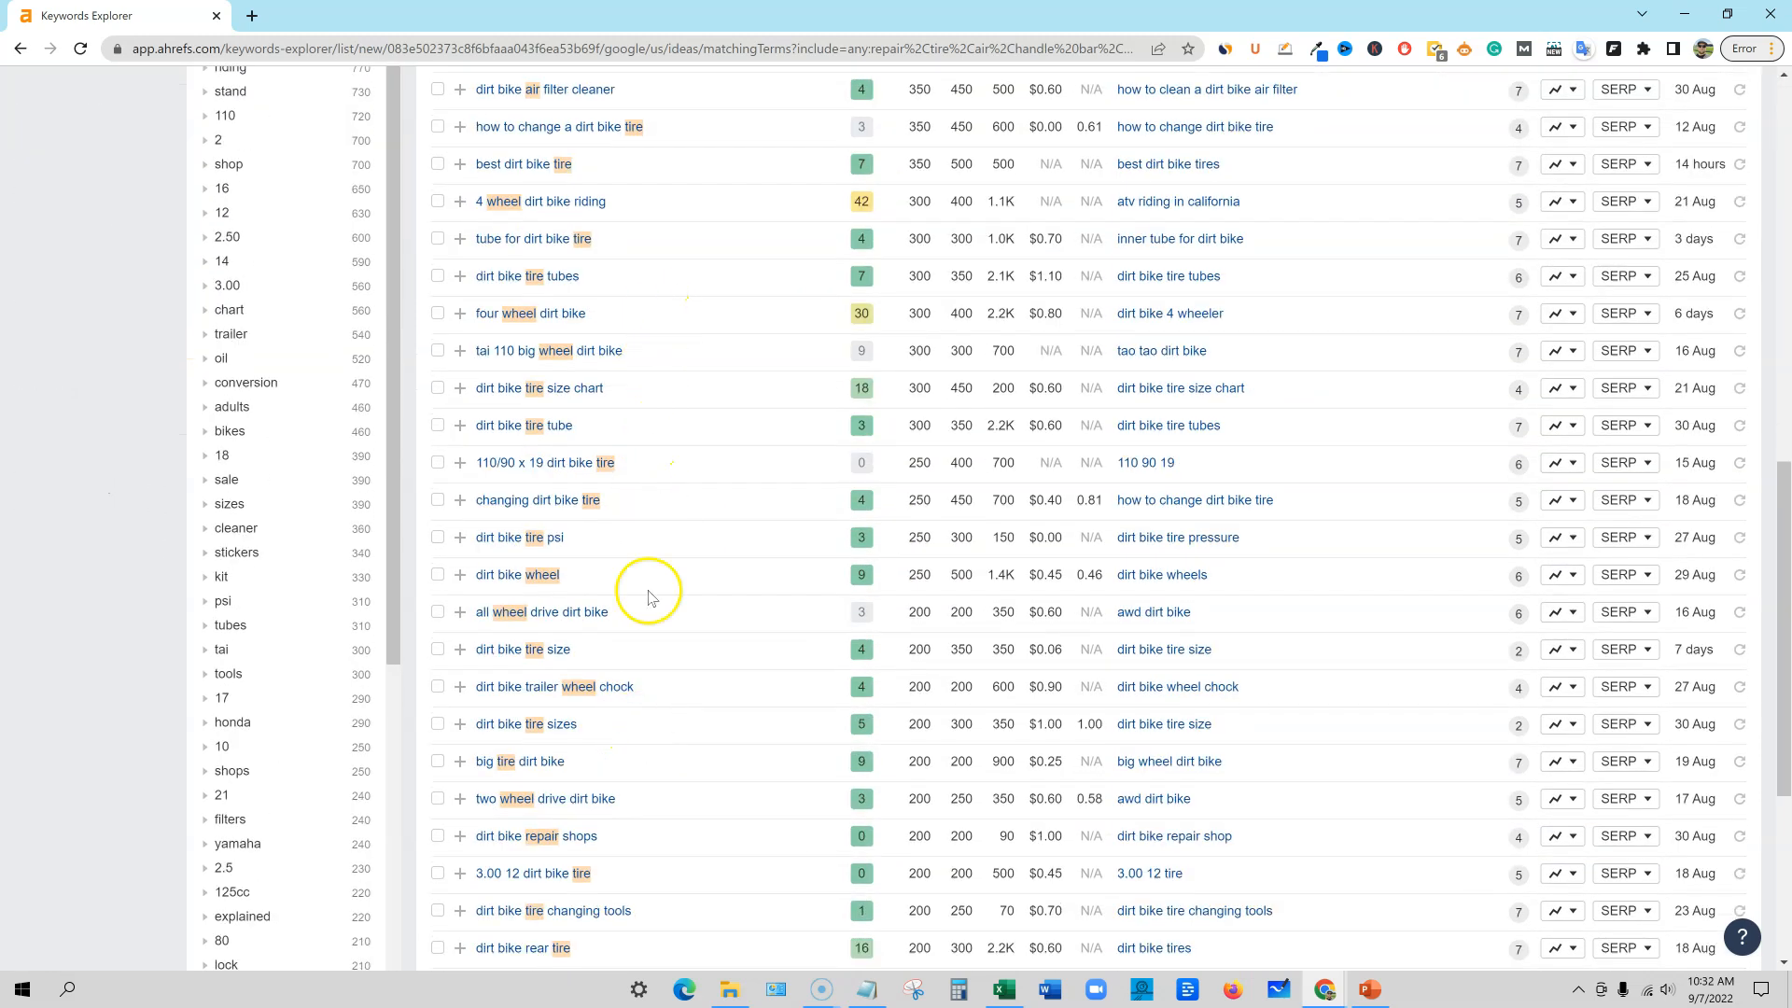
{"action": "scroll", "coordinate": [641, 830], "scroll_direction": "up", "scroll_amount": 15}
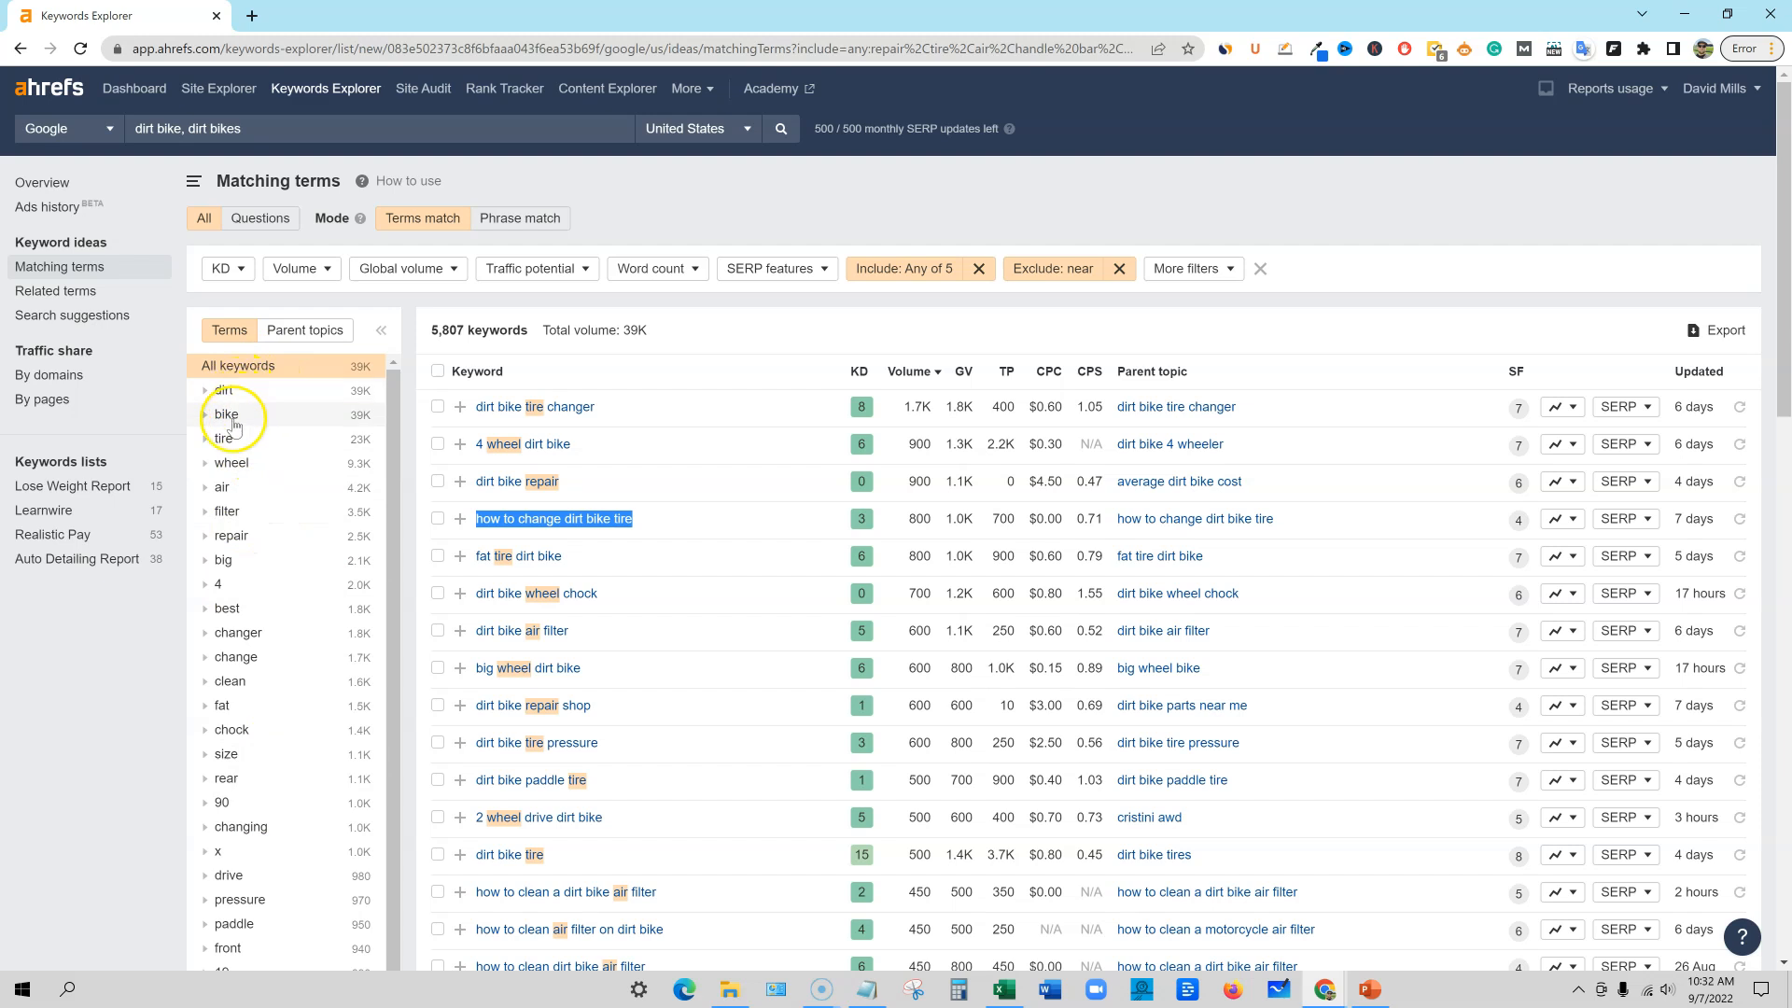
Step: Narrow the matching terms to the "air" term group, add "how", "why" and "where" to the included words, and review the results
{"action": "left_click", "coordinate": [232, 485]}
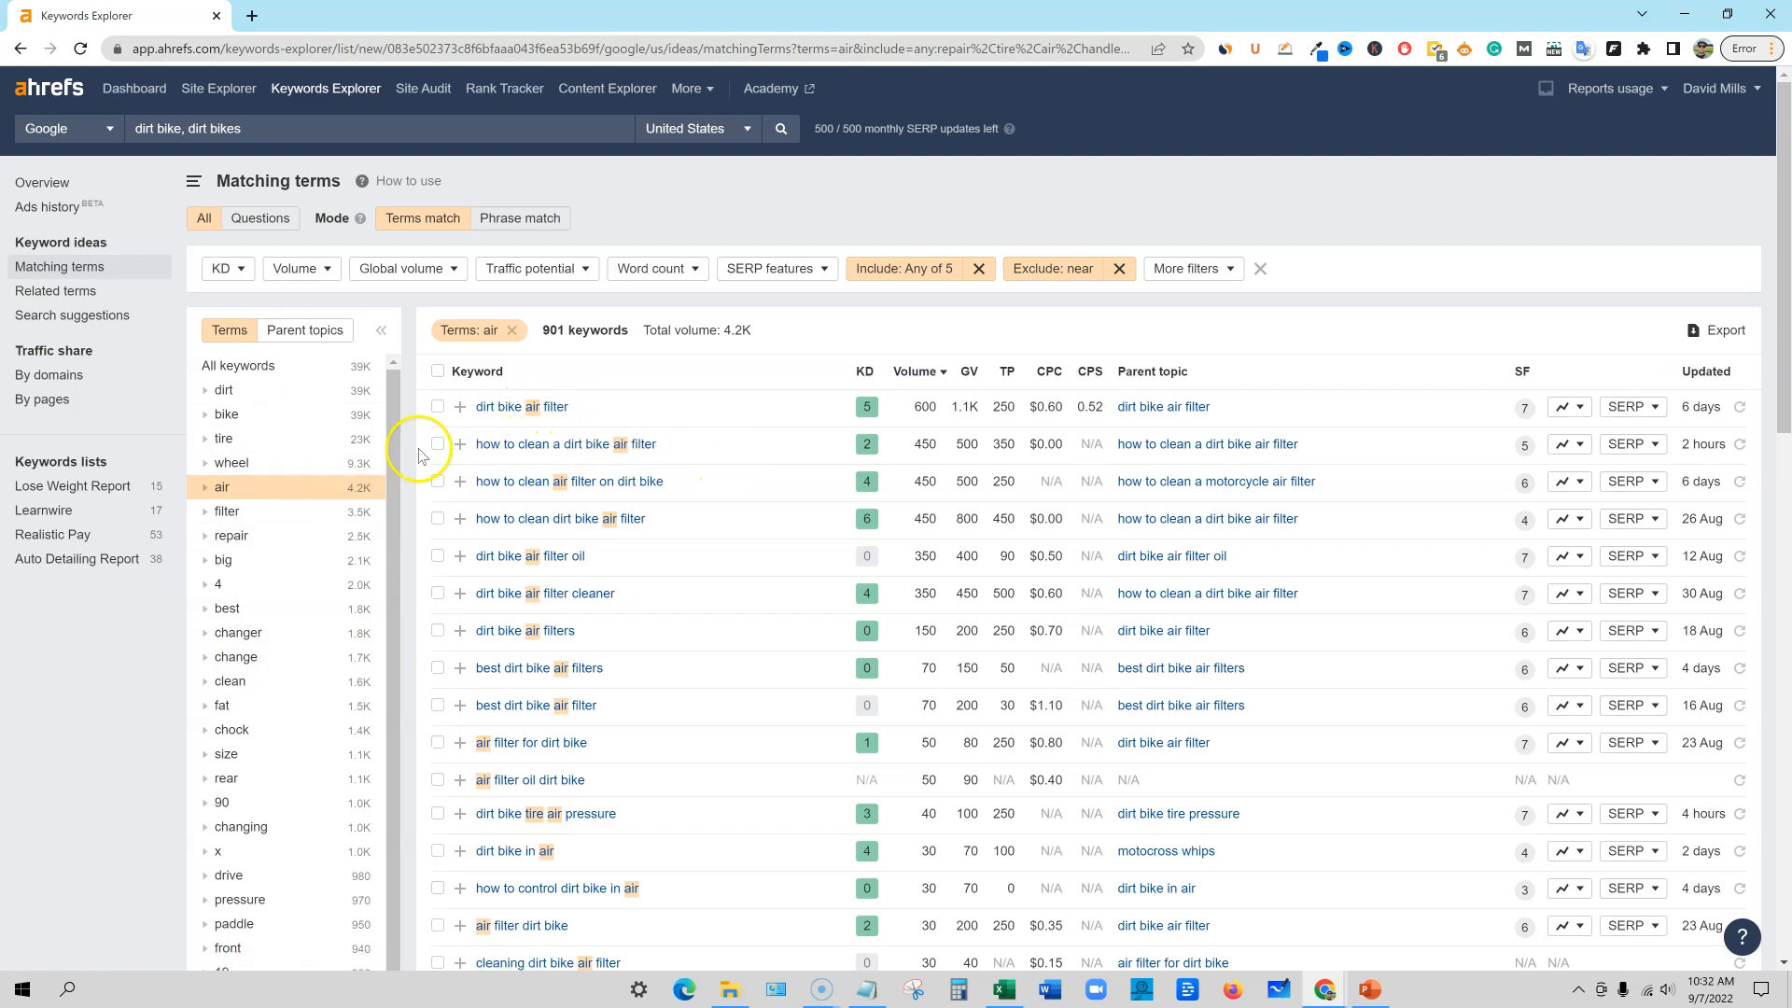
{"action": "left_click", "coordinate": [927, 273]}
{"action": "left_click_drag", "start_coordinate": [1024, 337], "coordinate": [1073, 340]}
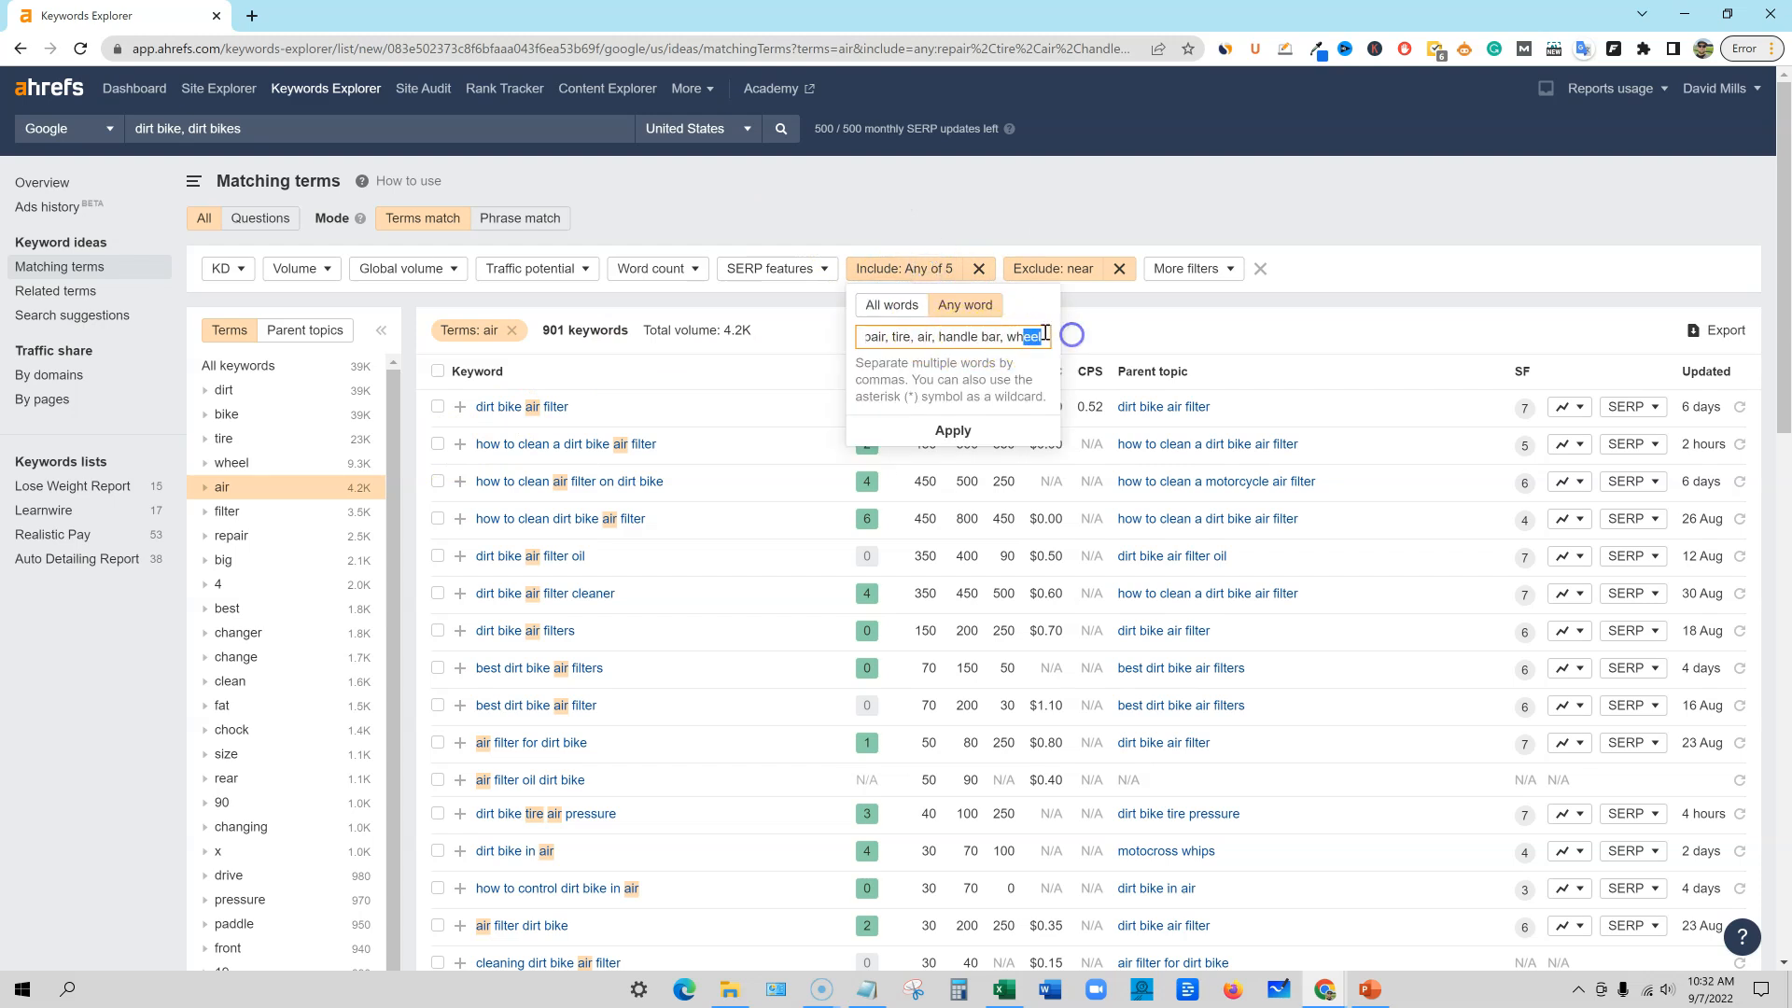
{"action": "type", "text": ","}
{"action": "type", "text": " how"}
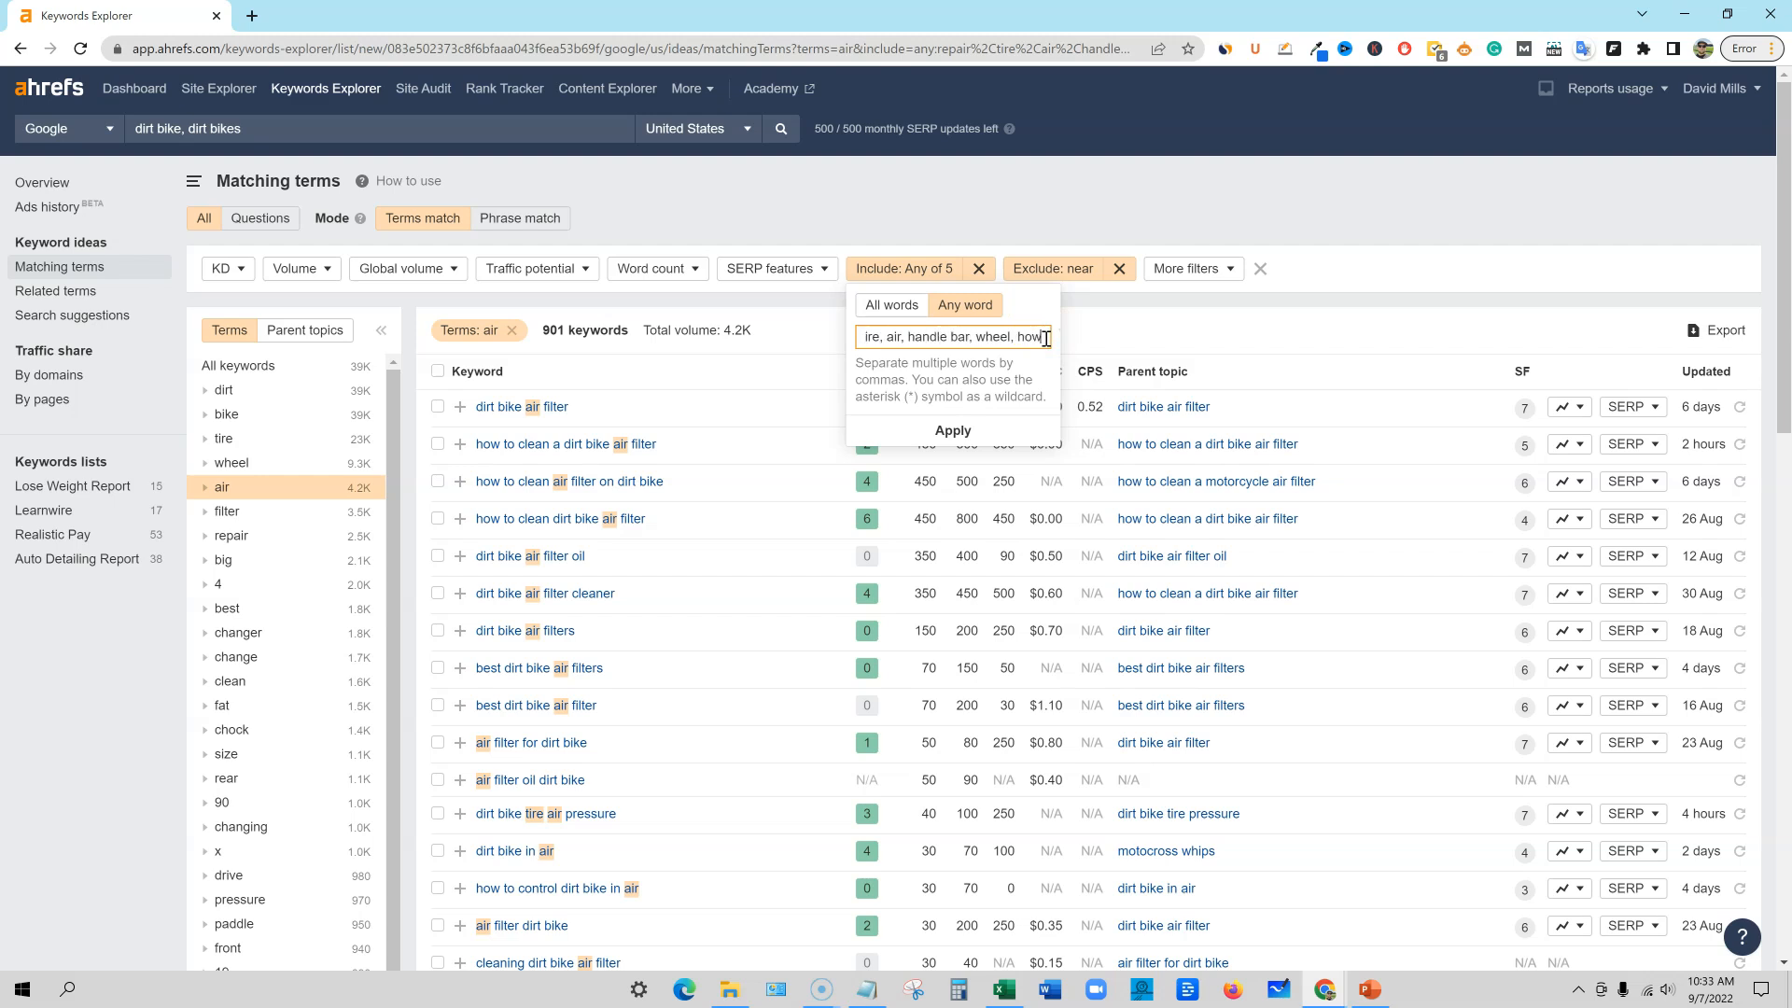
{"action": "type", "text": ", why,where"}
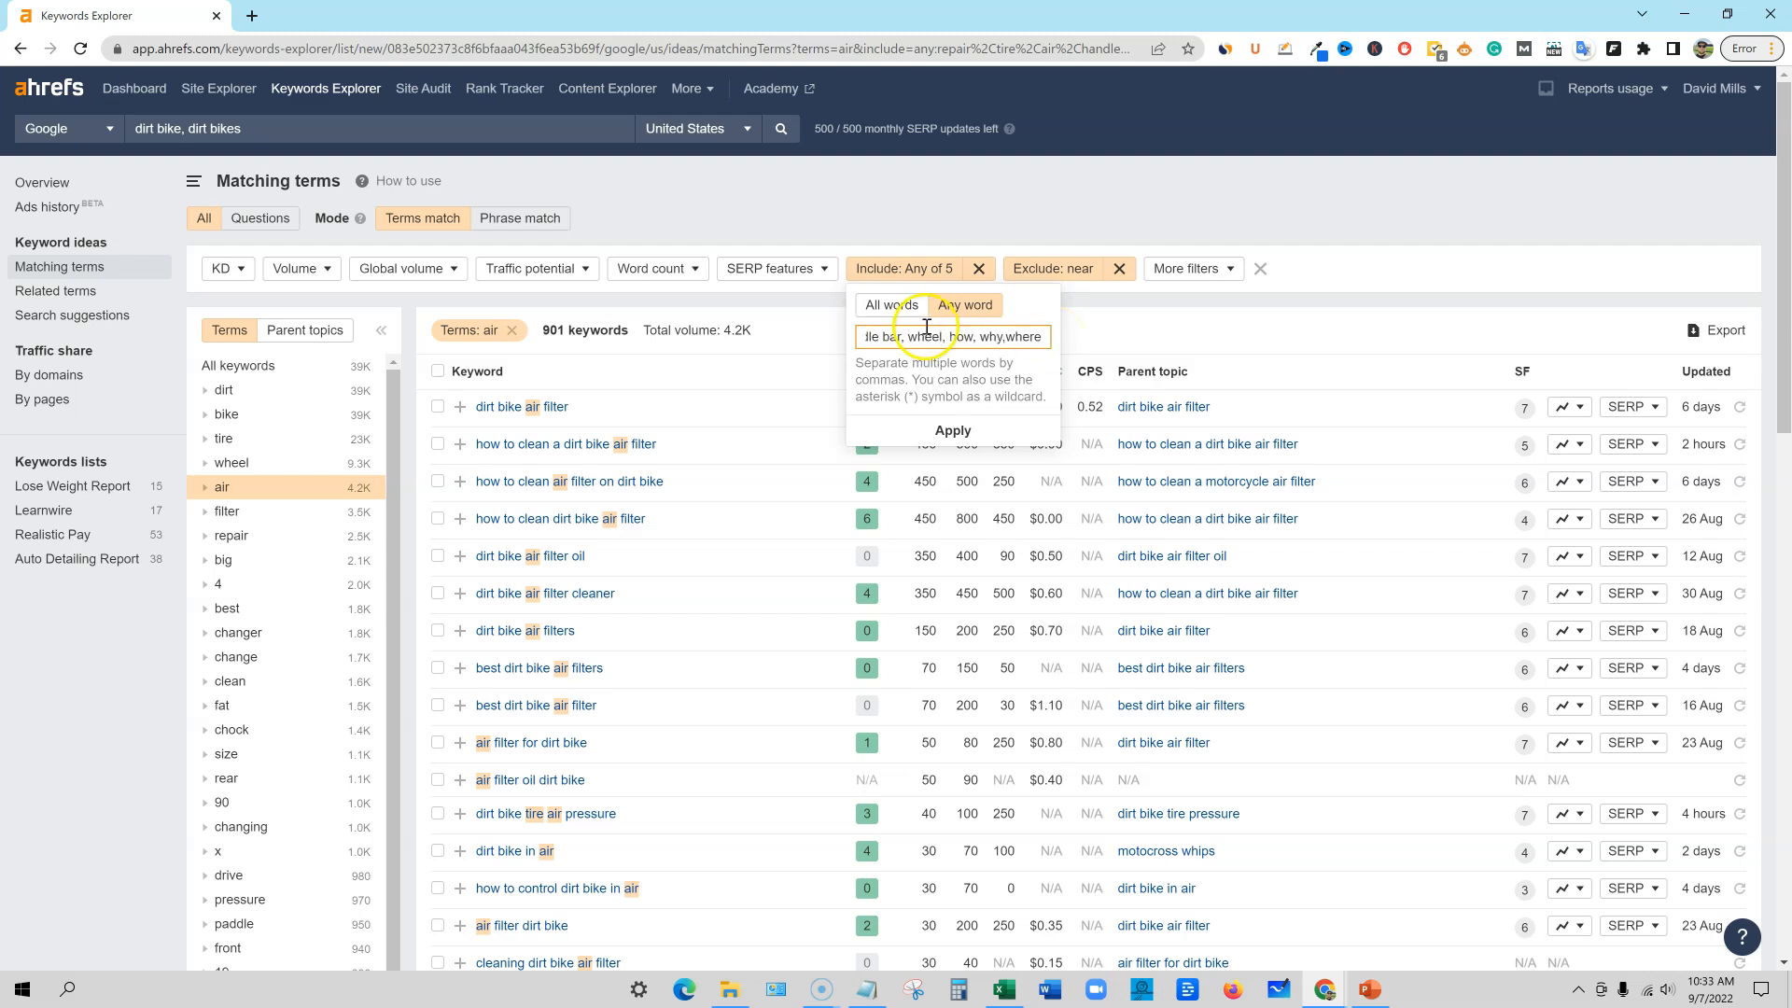
{"action": "left_click", "coordinate": [997, 428]}
{"action": "left_click", "coordinate": [265, 311]}
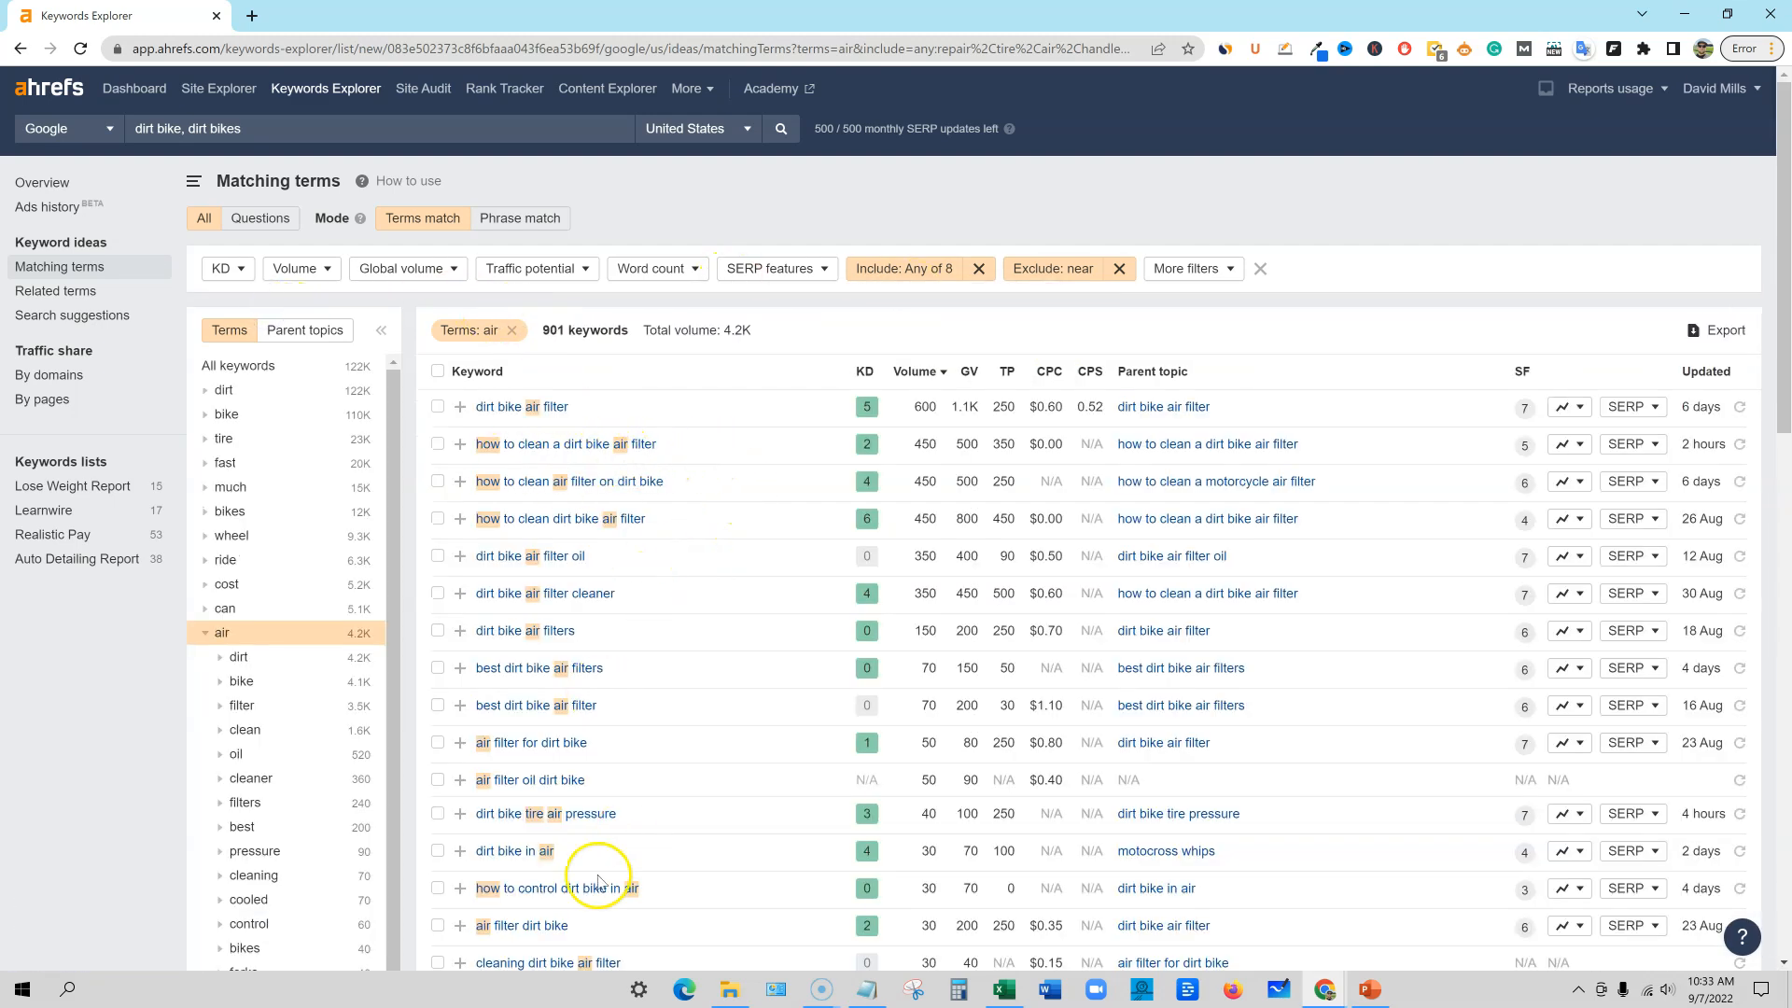
{"action": "scroll", "coordinate": [597, 881], "scroll_direction": "down", "scroll_amount": 5}
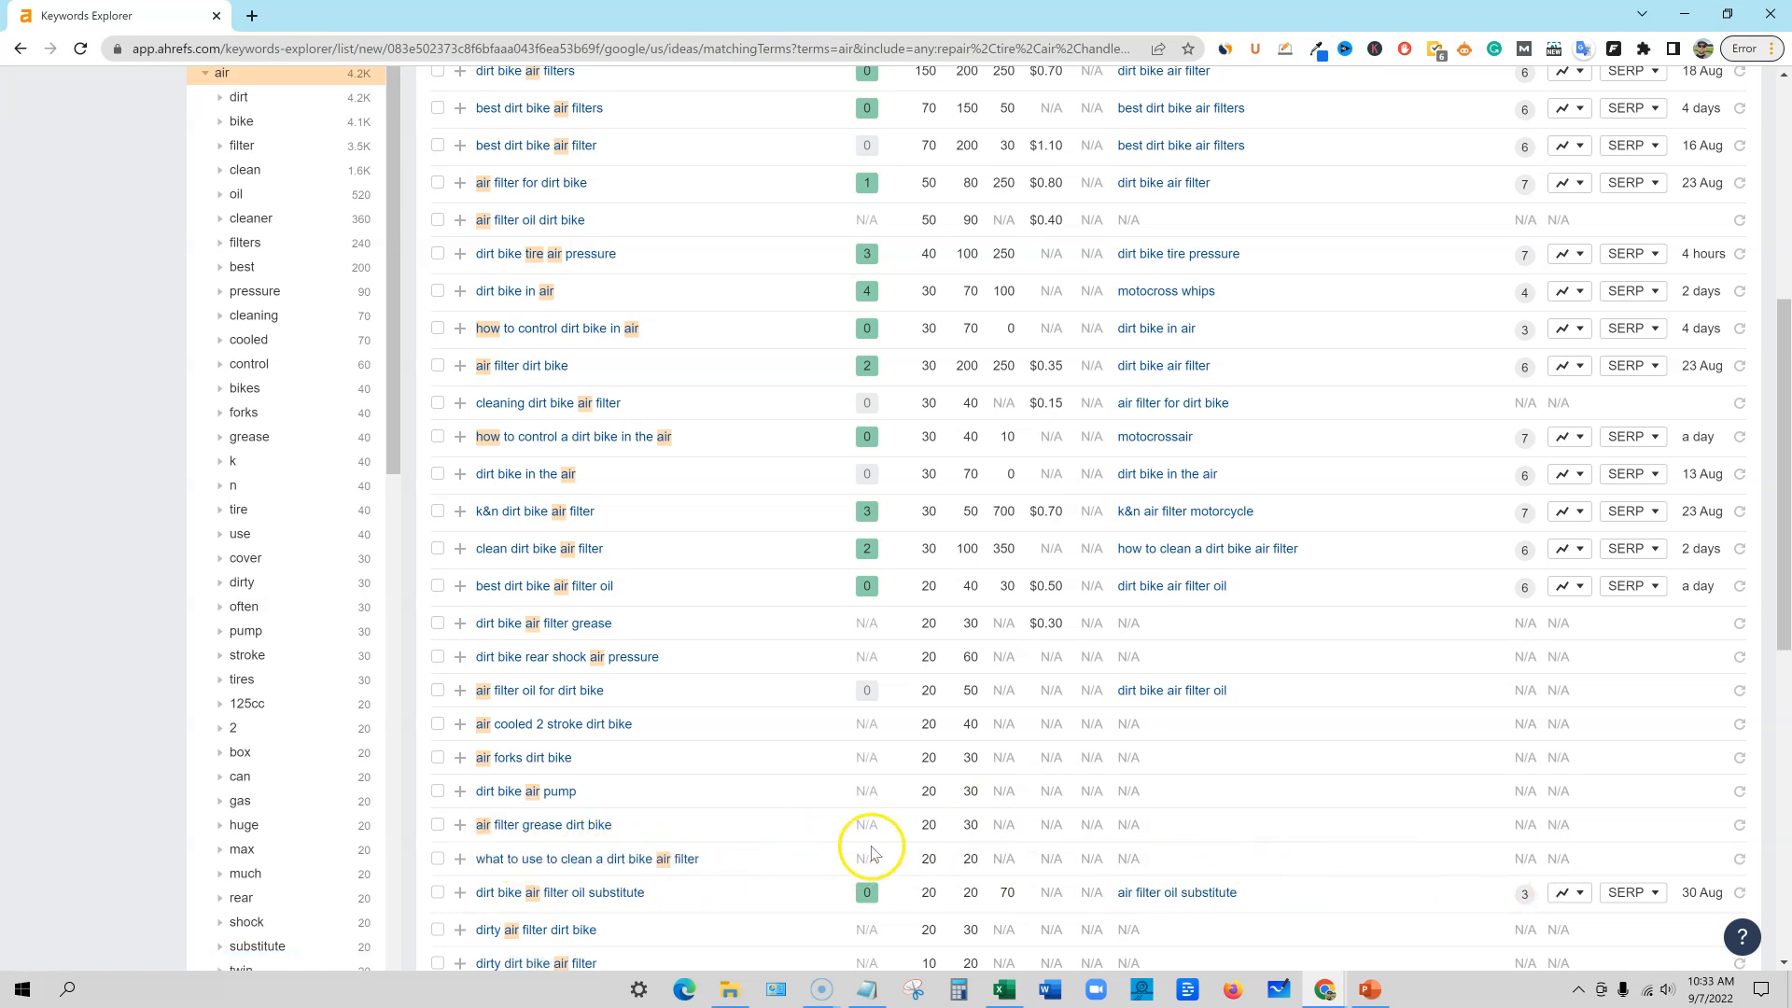
{"action": "scroll", "coordinate": [896, 844], "scroll_direction": "down", "scroll_amount": 7}
{"action": "scroll", "coordinate": [927, 839], "scroll_direction": "up", "scroll_amount": 13}
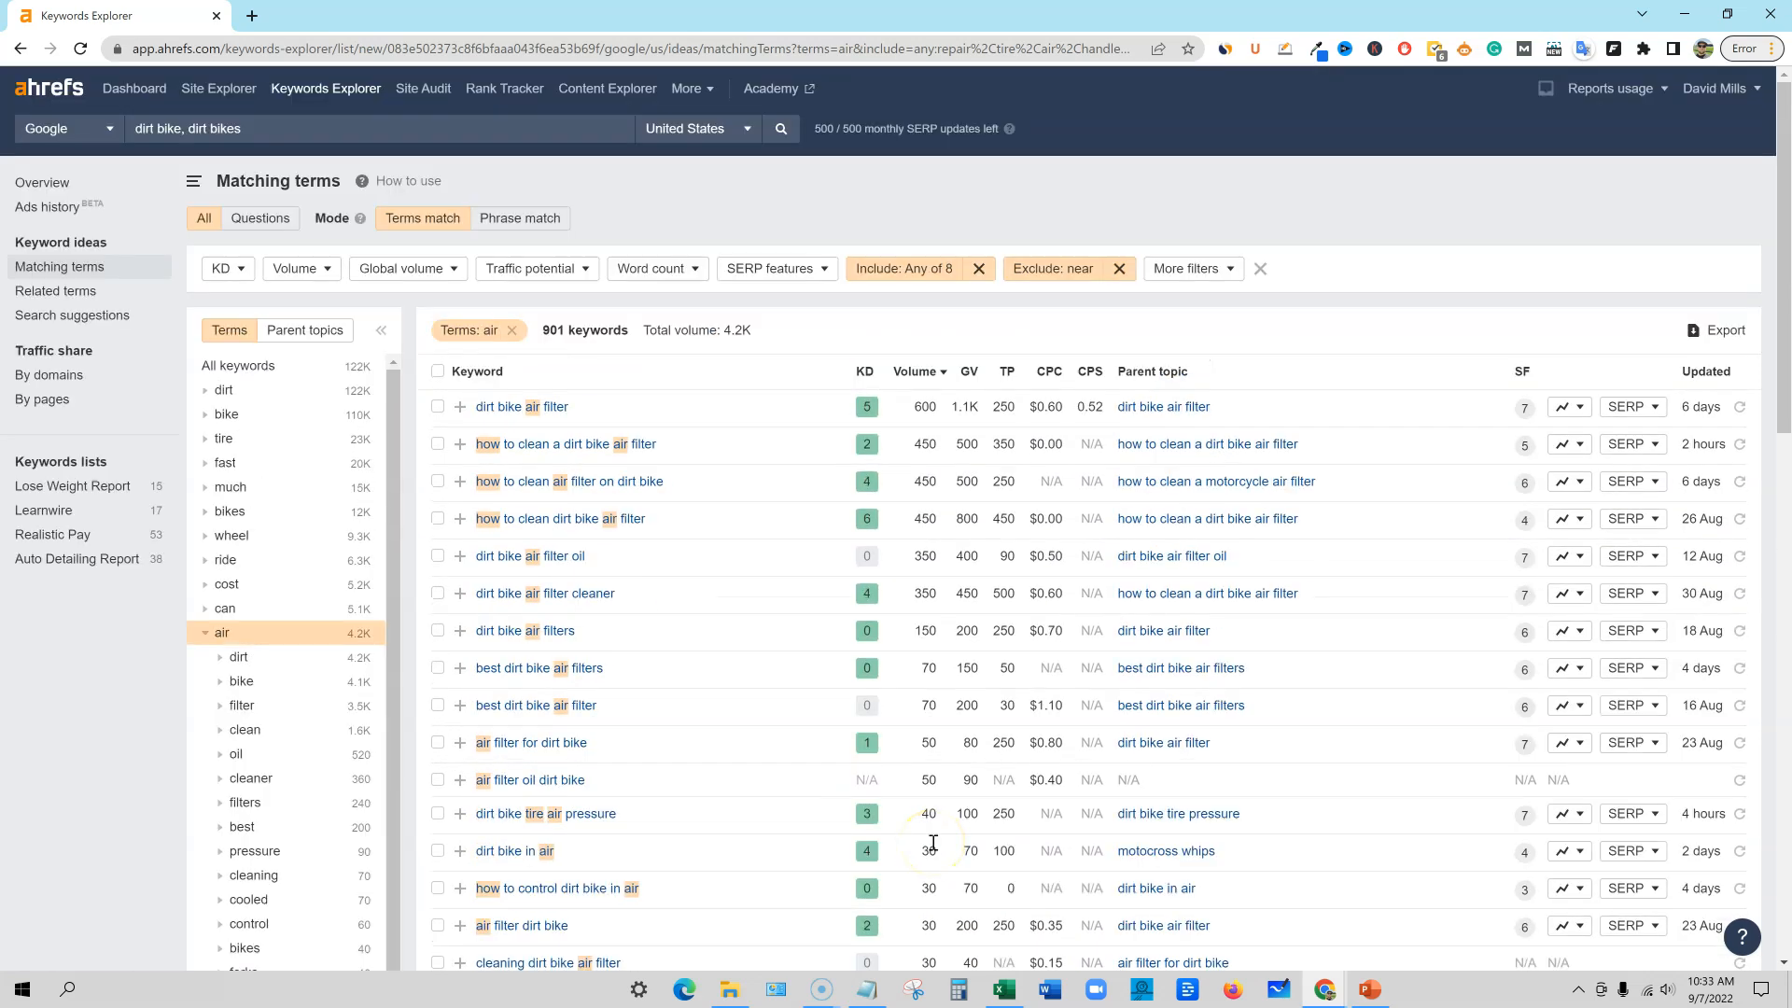